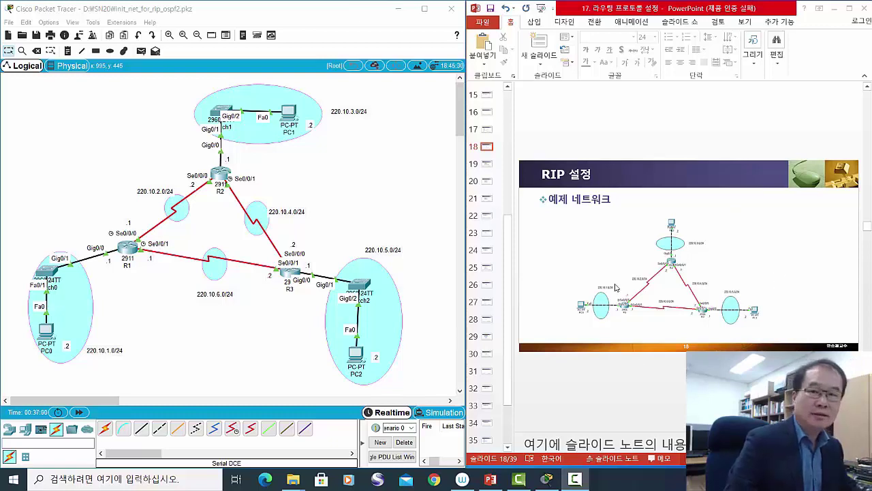
Nudge routers R1, R2 and R3 slightly from their places in the topology.
click(124, 253)
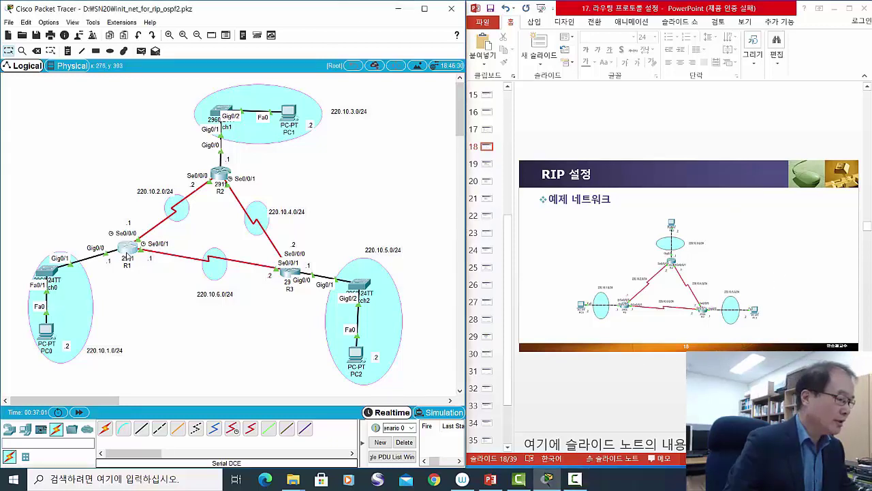
drag(127, 256, 126, 257)
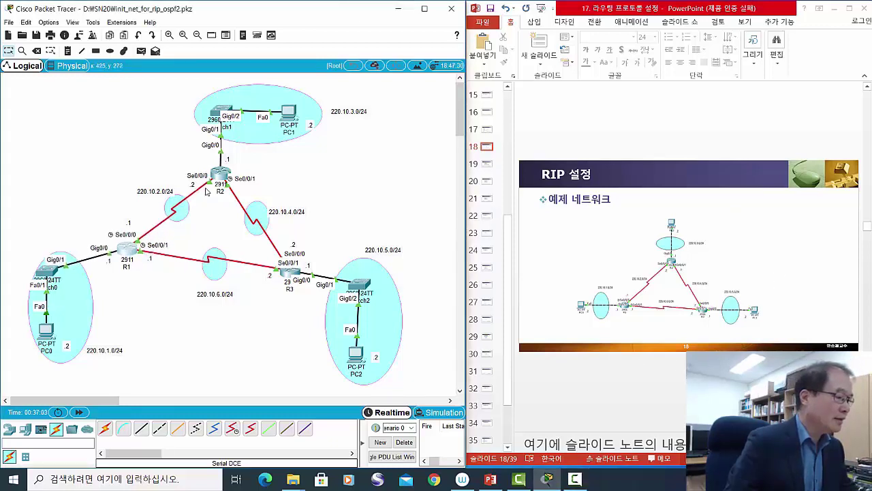
drag(220, 175, 215, 174)
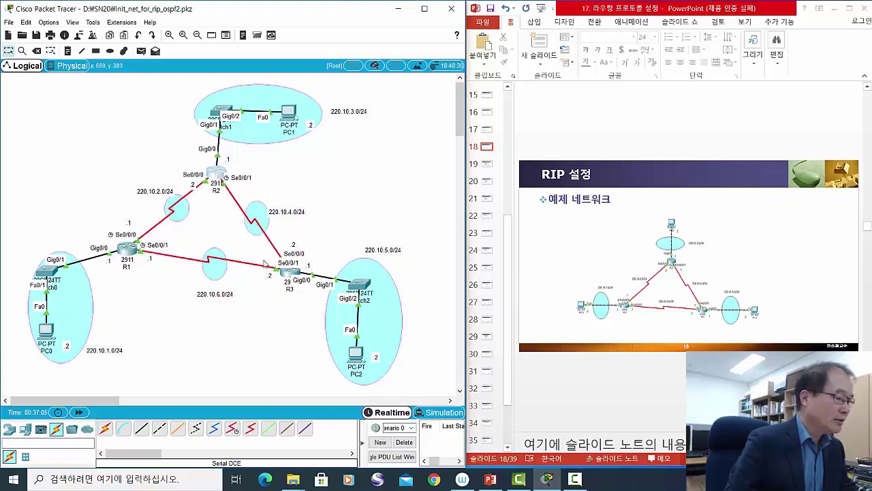
drag(290, 279, 290, 279)
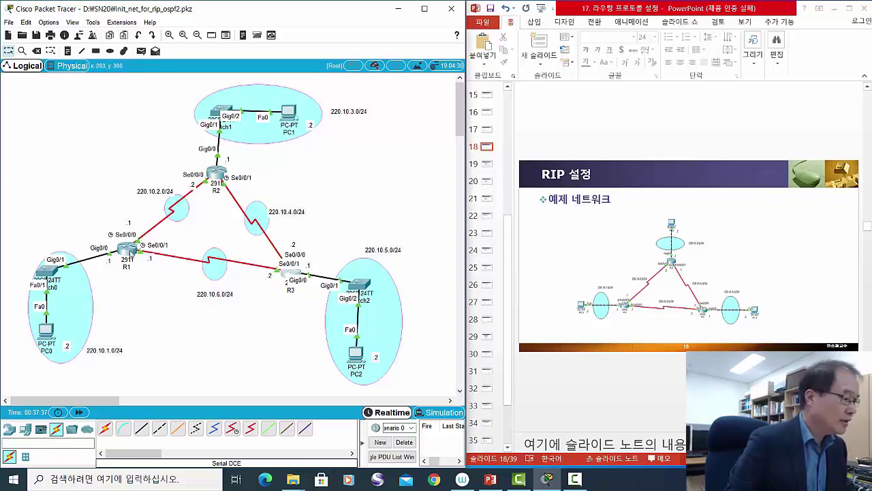
drag(132, 254, 132, 259)
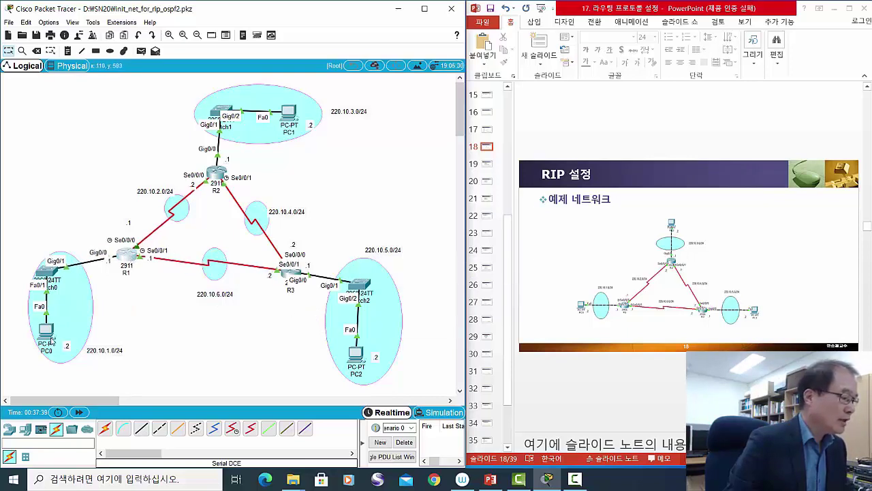
click(50, 336)
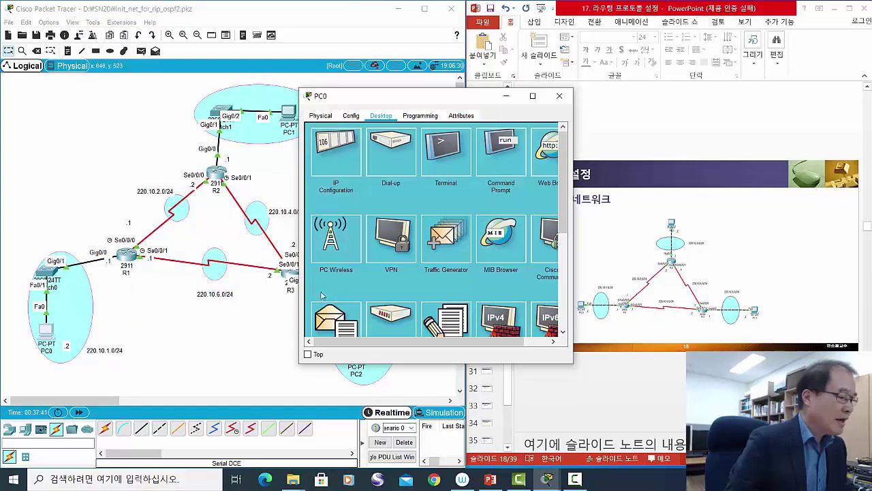
click(561, 98)
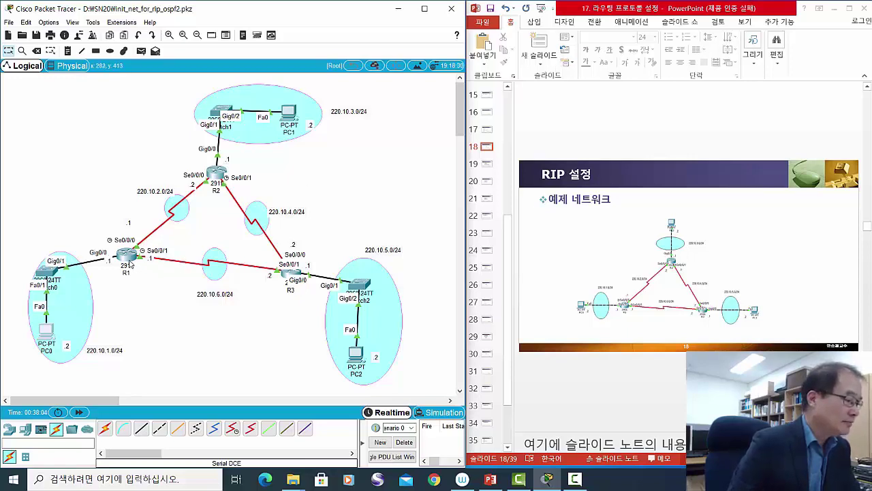
drag(129, 265, 123, 253)
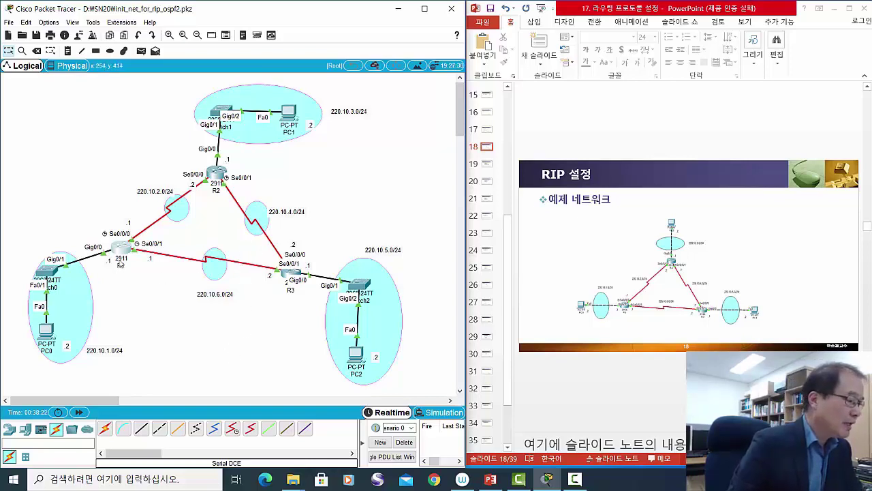
mouse_move(123, 256)
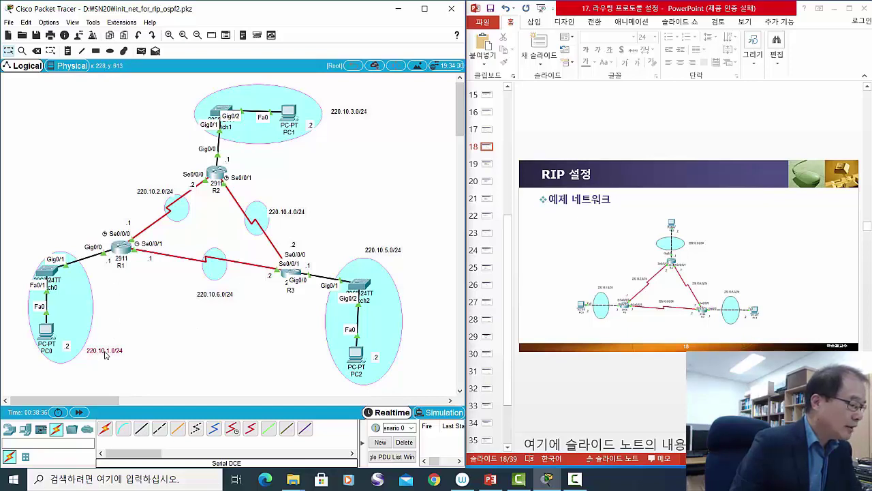
Nudge the 220.10.1.0, 220.10.3.0, 220.10.4.0, 220.10.5.0 and 220.10.6.0 network labels and the ellipses on the R1–R2 and R2–R3 serial links.
drag(105, 352, 105, 350)
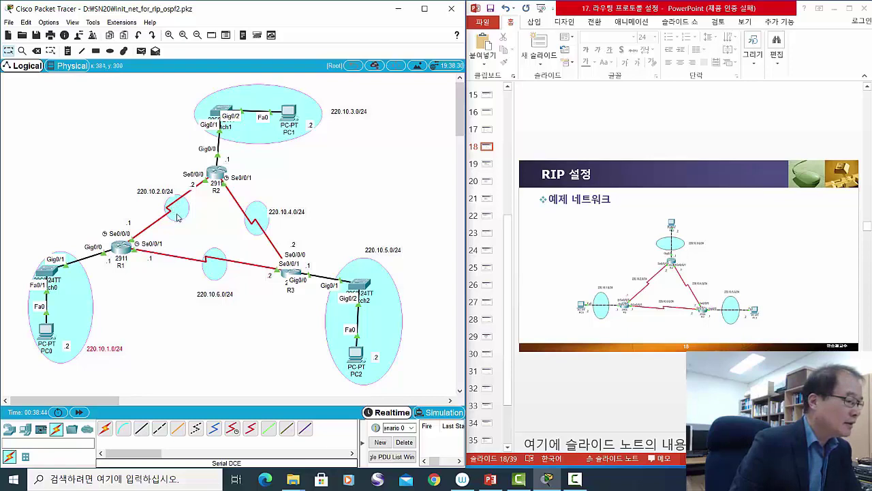
drag(182, 225, 174, 222)
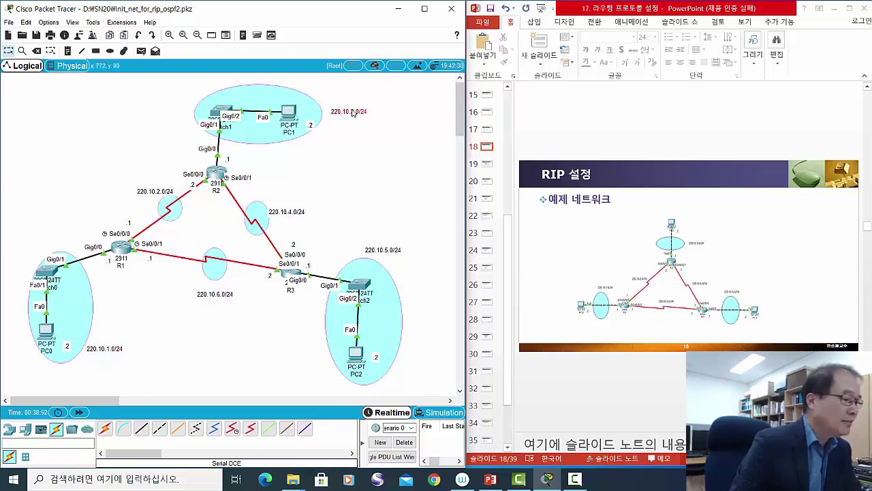
drag(352, 114, 349, 108)
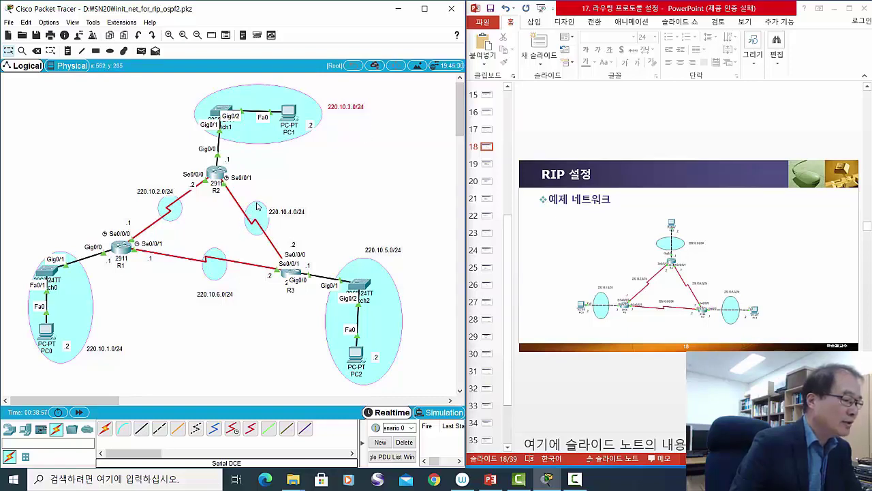
click(254, 206)
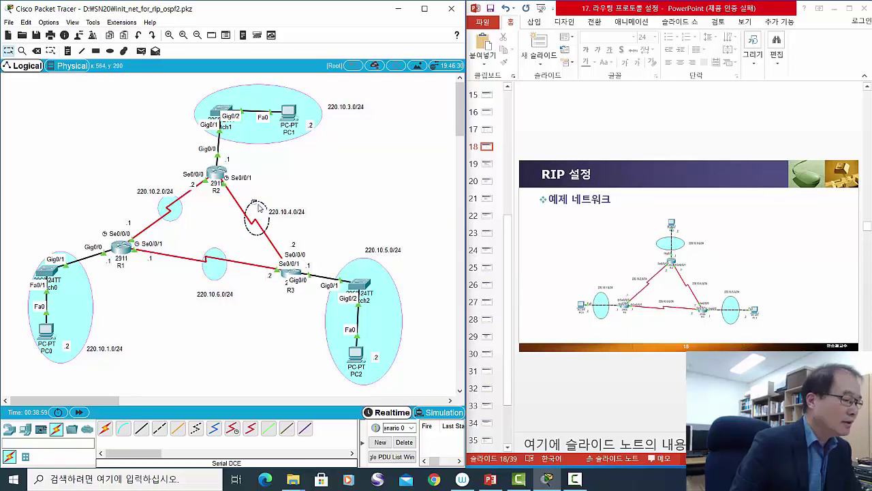
drag(261, 206, 276, 206)
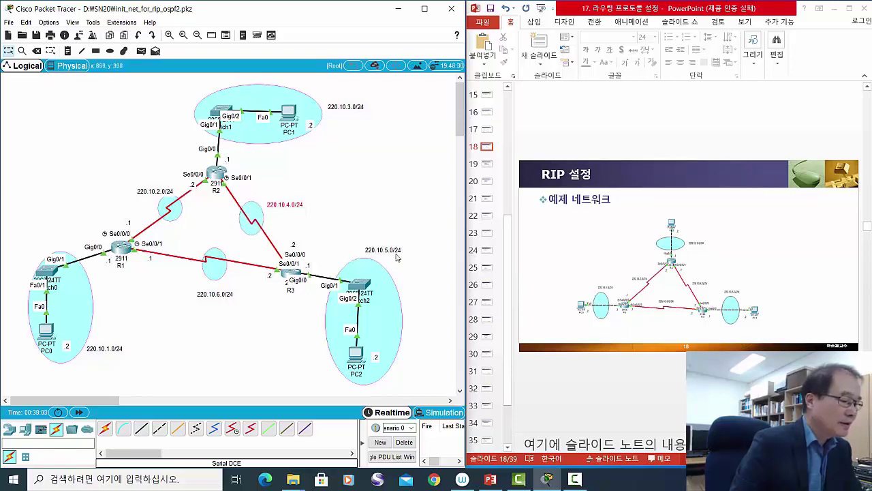
drag(390, 253, 389, 254)
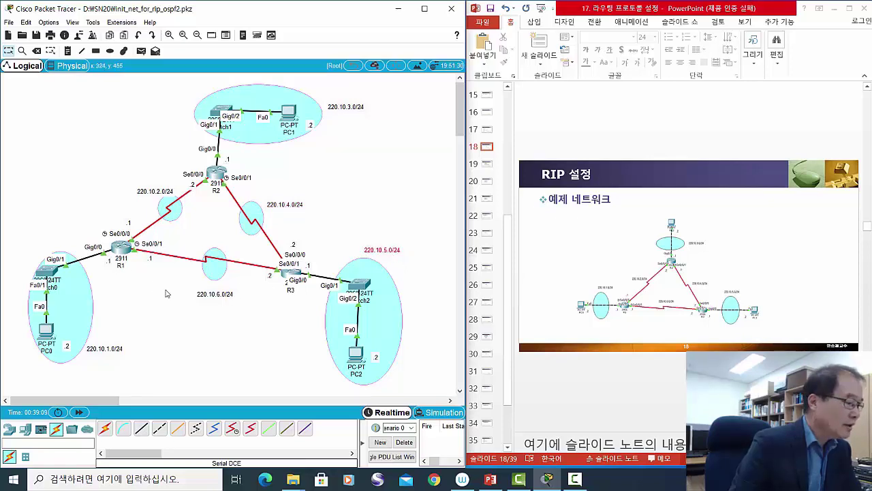
drag(214, 300, 215, 291)
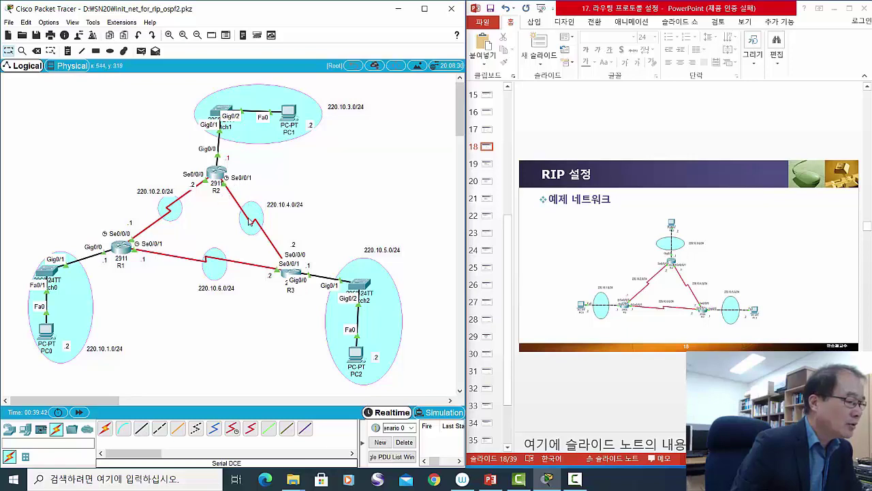
Shift router R2 and the .1 and .2 interface address labels beside R2 and R3 slightly, keeping their text.
mouse_move(213, 176)
mouse_down()
mouse_move(209, 184)
mouse_move(215, 176)
mouse_up()
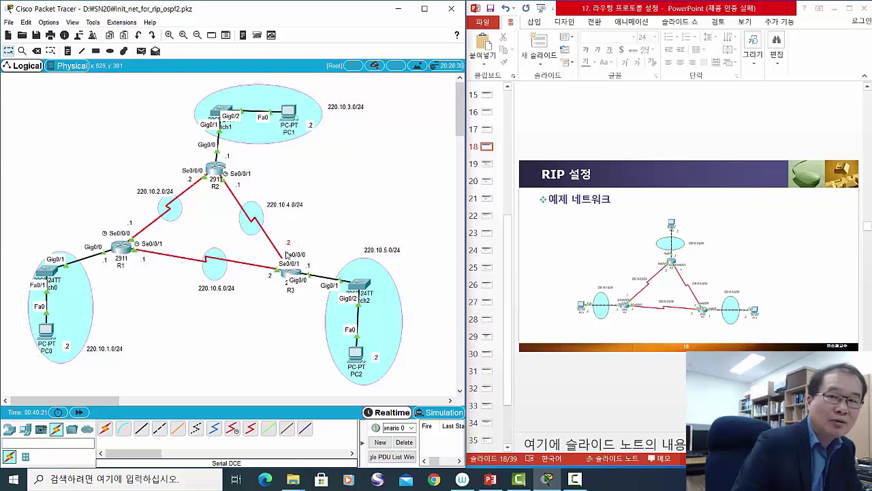
double_click(287, 245)
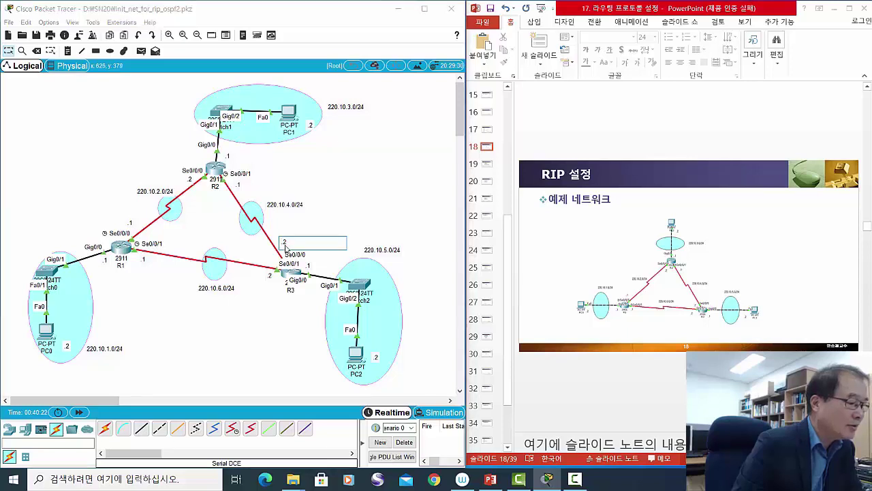
click(238, 191)
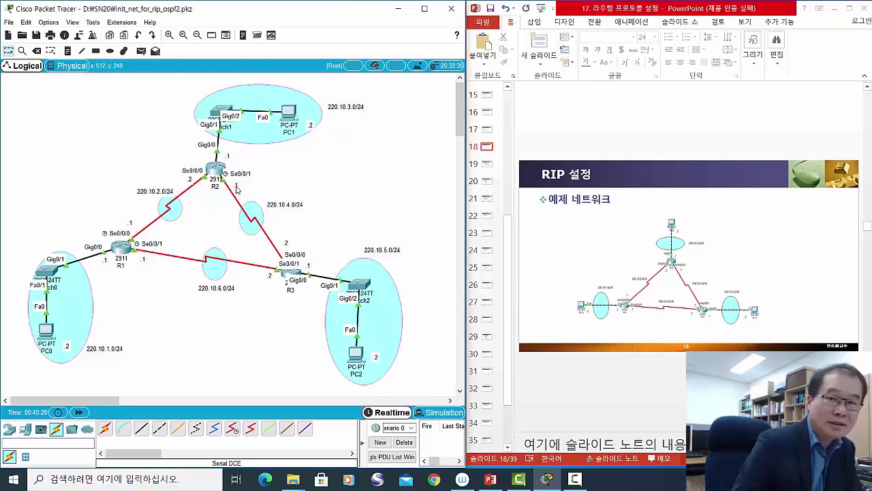
text(.1)
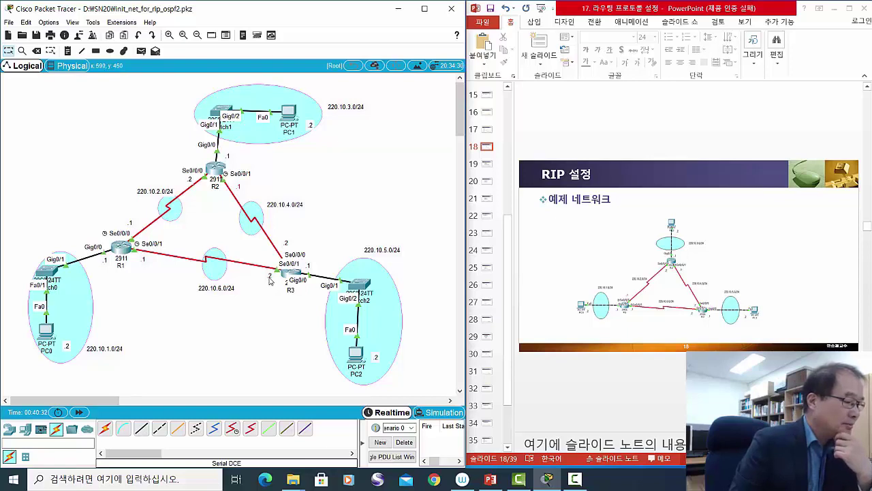
click(267, 280)
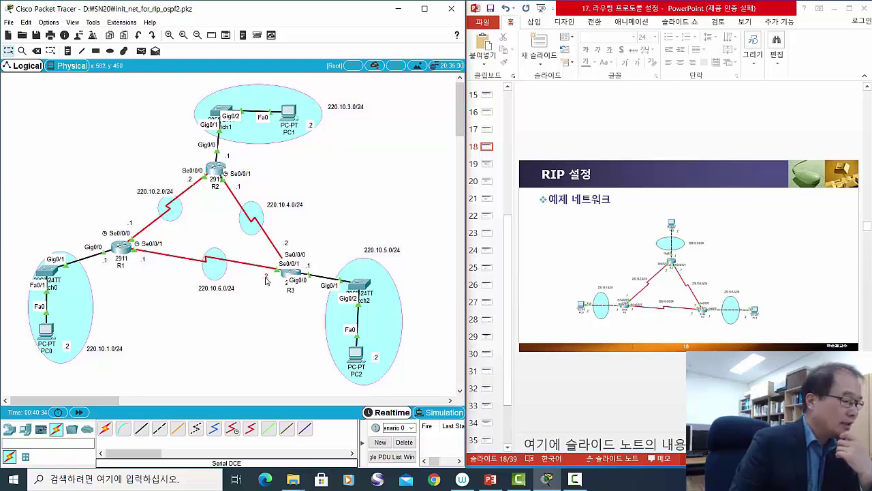
click(308, 267)
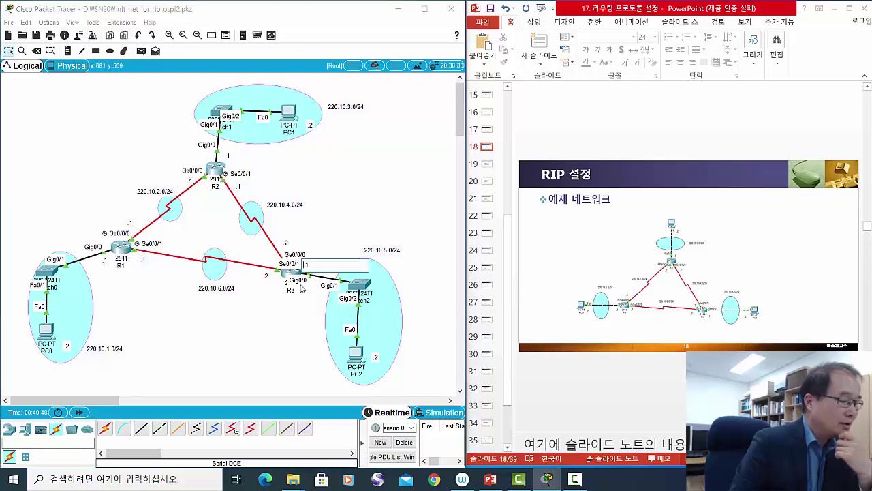
click(293, 326)
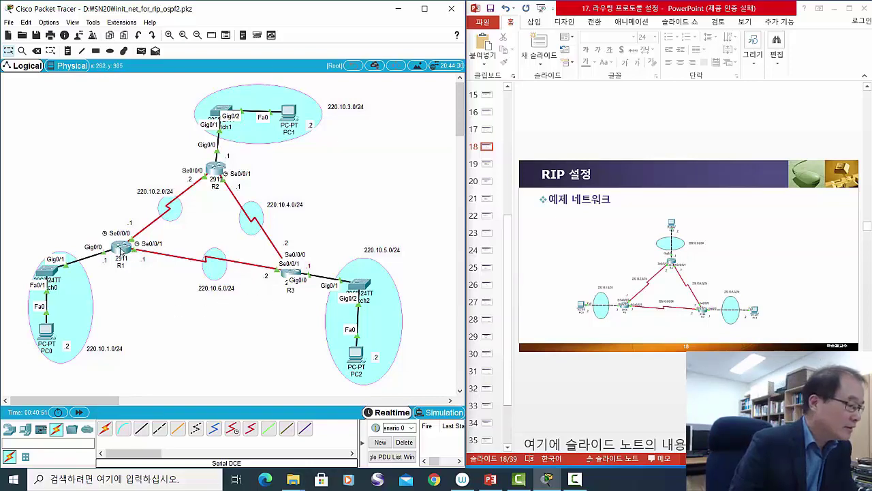
Review the port and address summaries of routers R1, R2 and R3 and of PC0, PC1 and PC2.
mouse_move(122, 251)
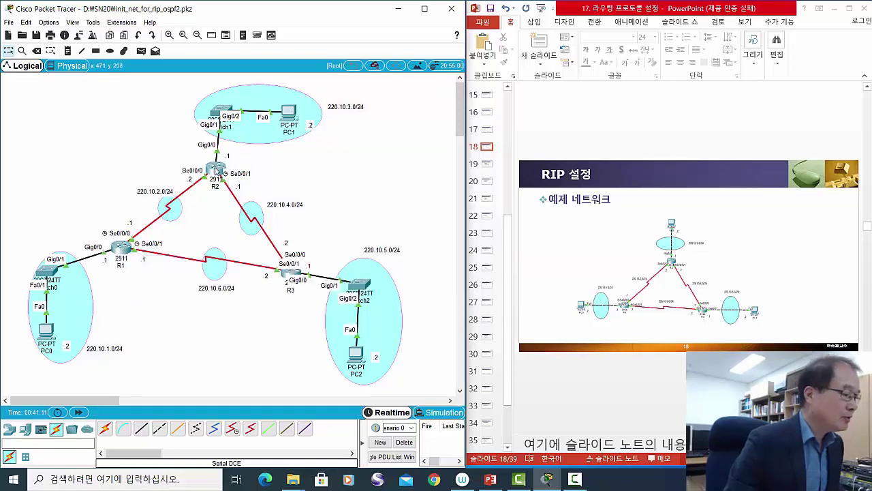
mouse_move(215, 172)
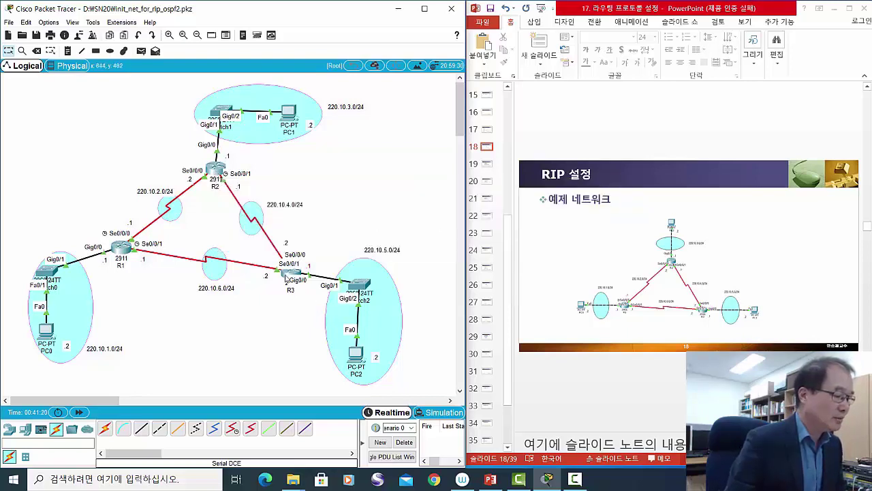
mouse_move(291, 275)
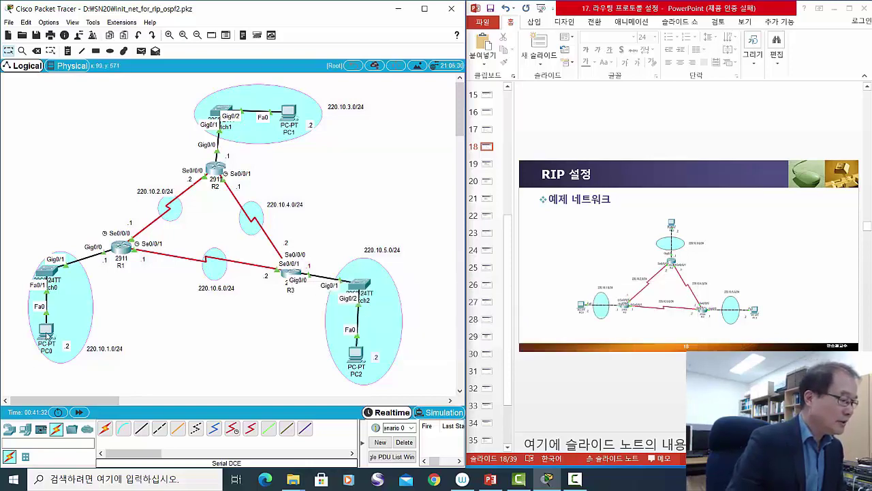
mouse_move(47, 336)
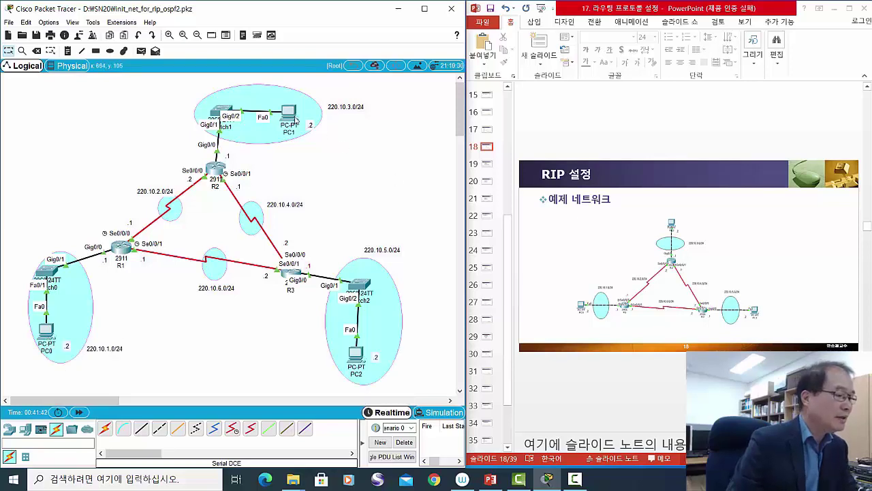
mouse_move(289, 115)
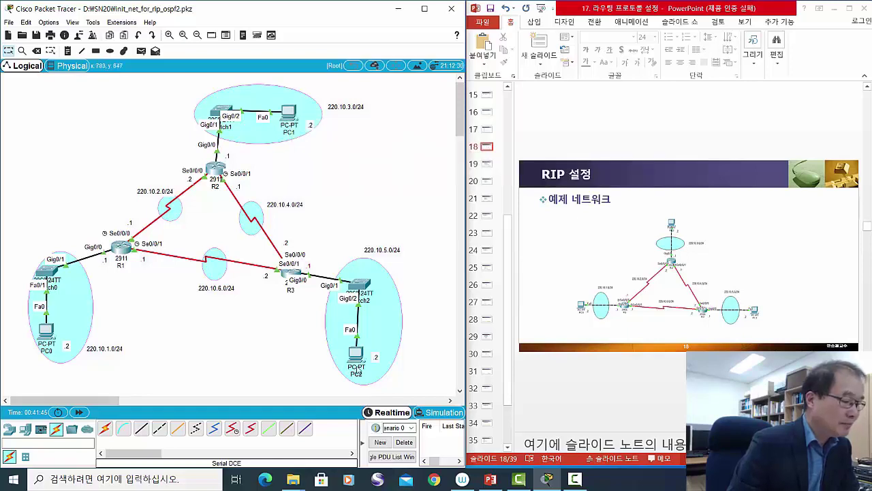
mouse_move(357, 364)
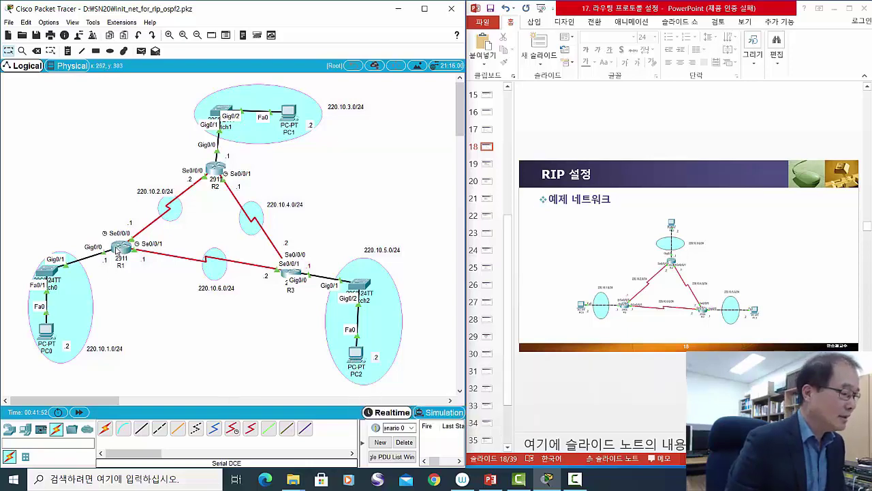
Inspect the routing table of router R1 in a widened window, close it and return to the selection tool.
click(22, 51)
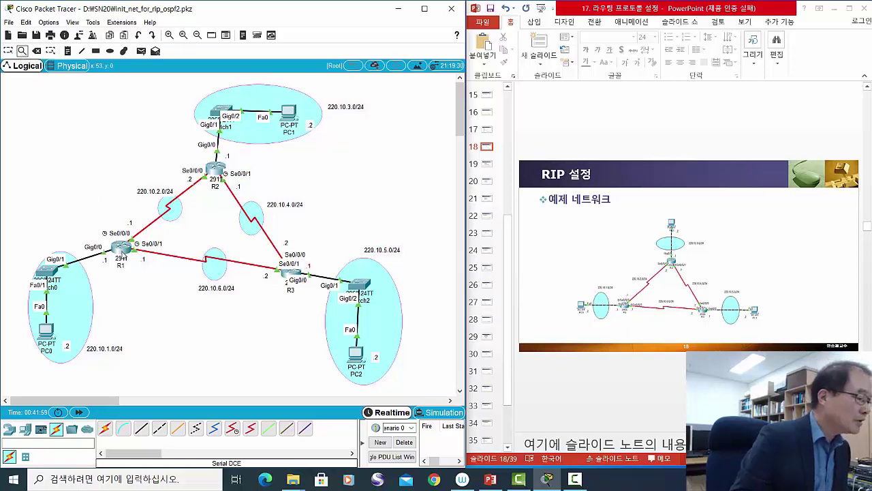
click(122, 251)
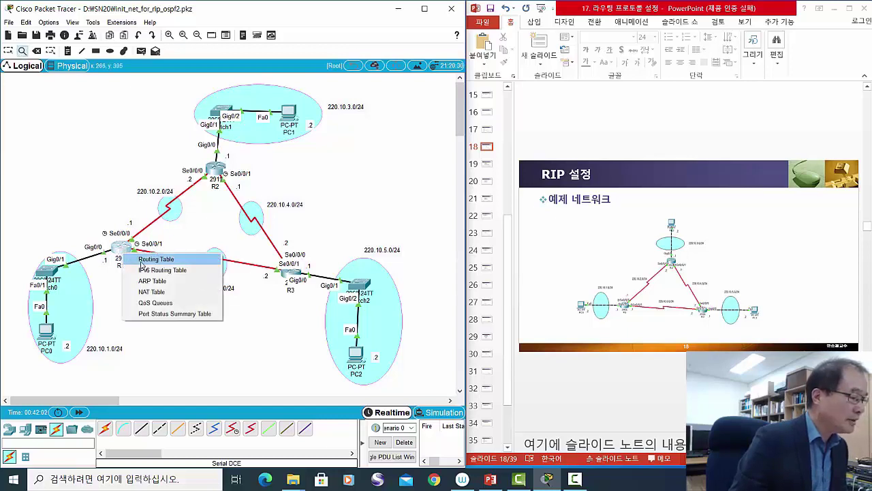
click(141, 263)
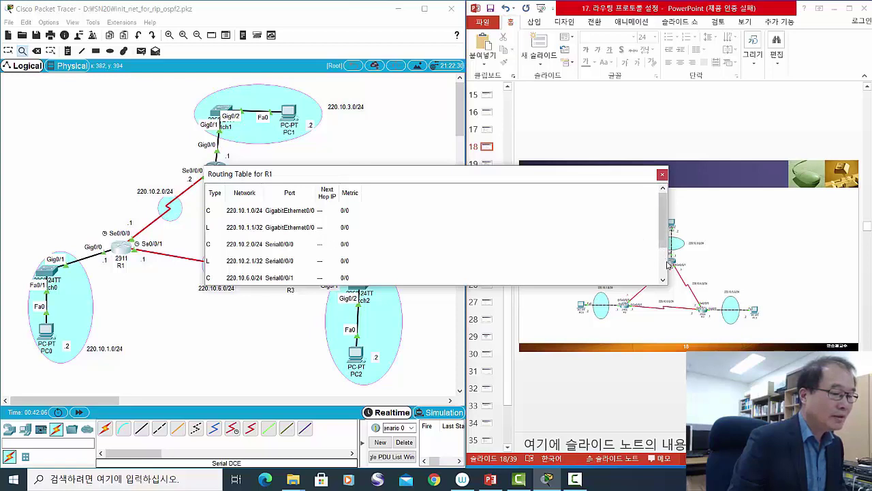
drag(669, 269, 744, 267)
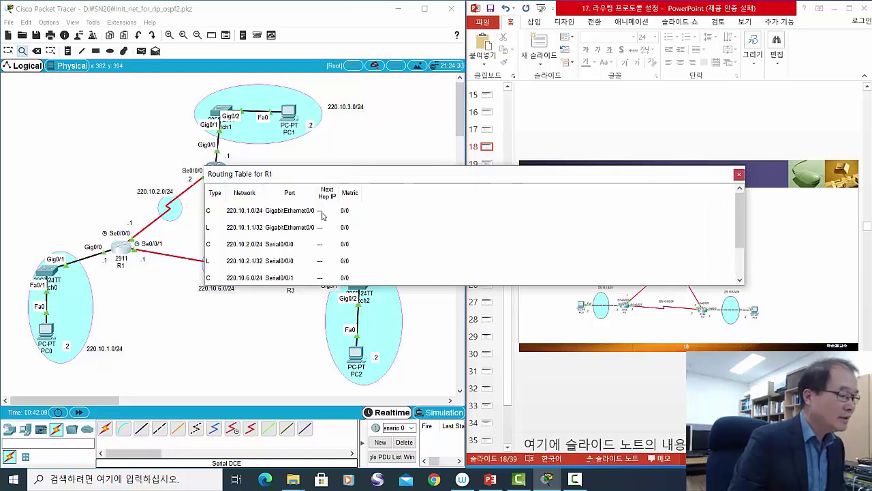
click(739, 174)
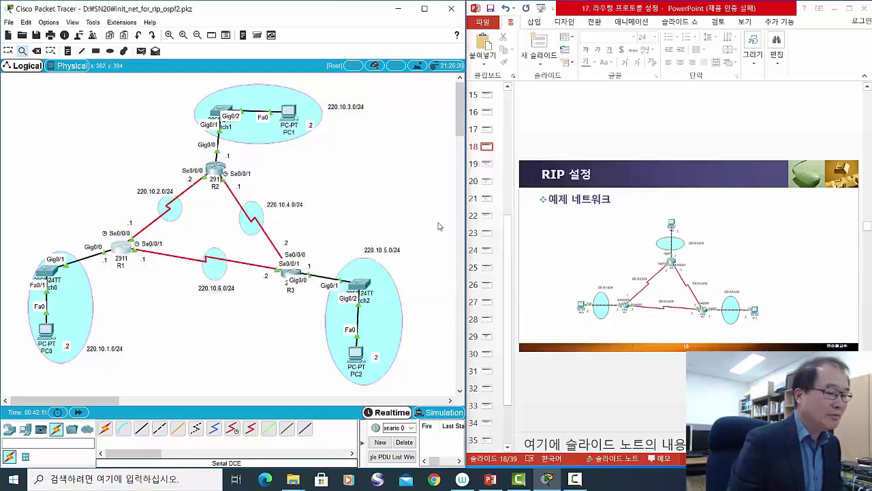
click(9, 51)
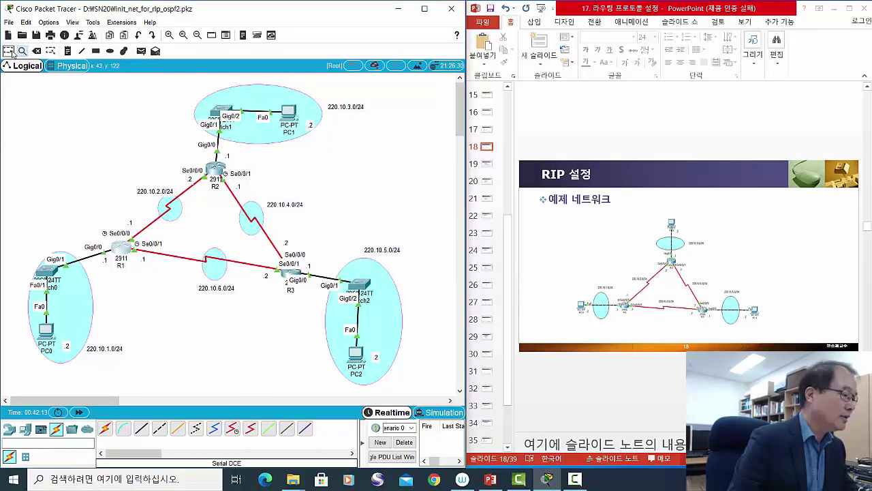
Open router R1's command line and enter privileged mode with the enable command.
click(123, 252)
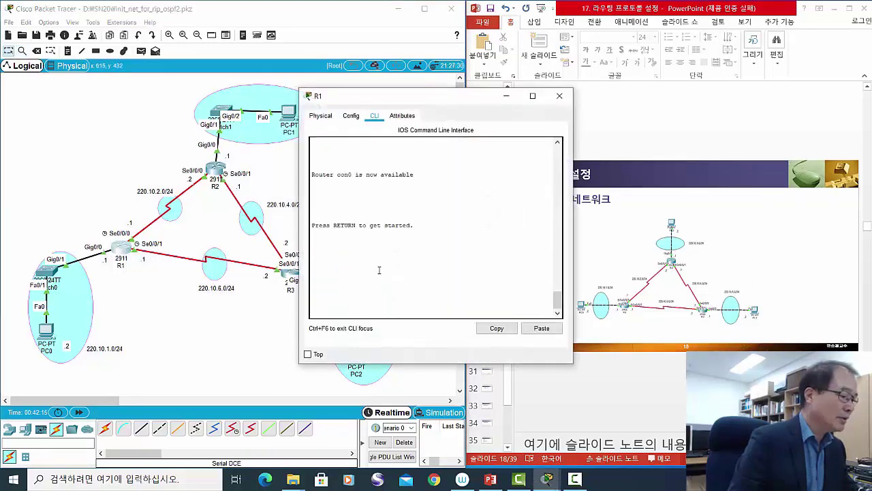
key(Return)
key(Return)
key(Return)
key(Return)
text(en)
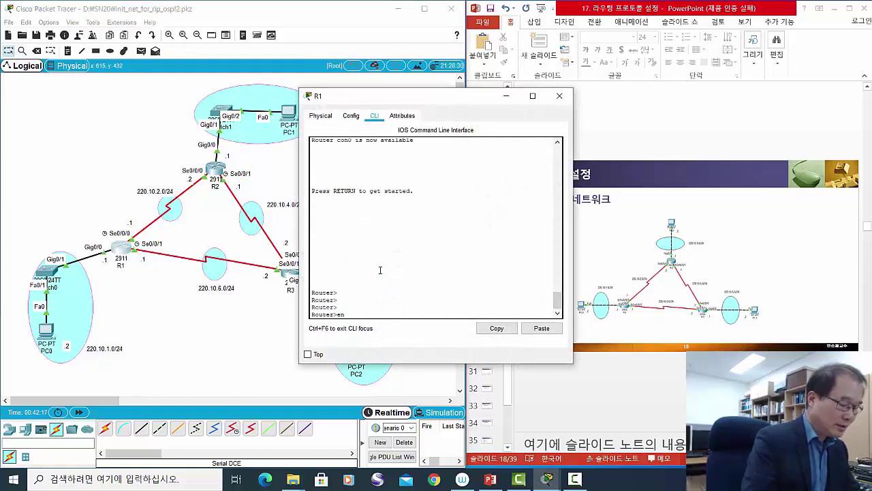
text(able)
key(Return)
key(Return)
key(Return)
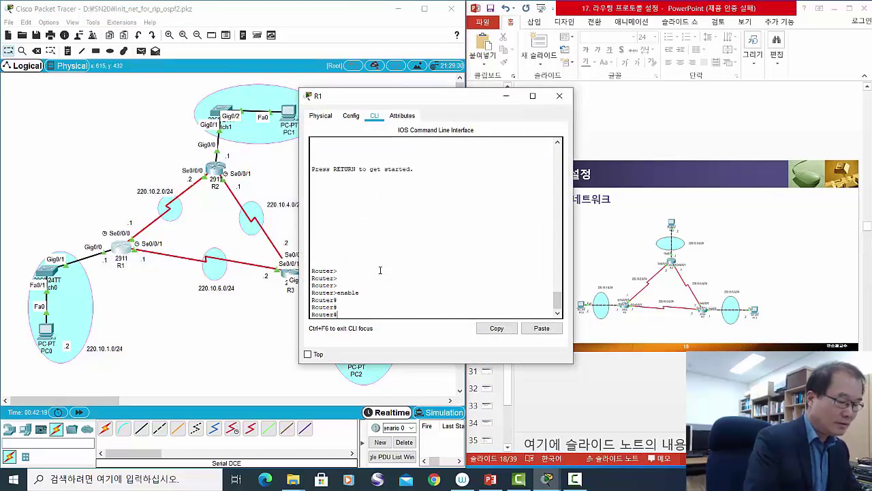
key(Return)
Run show ip route on R1 and examine the directly connected 220.10.1.0/24, 220.10.2.0/24 and 220.10.6.0/24 entries in a widened window, closing it when done.
text(c)
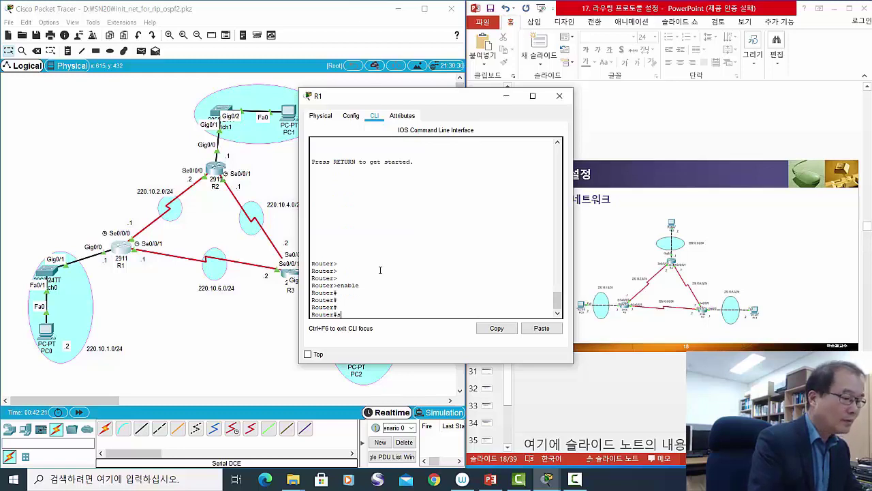
text(how ip route)
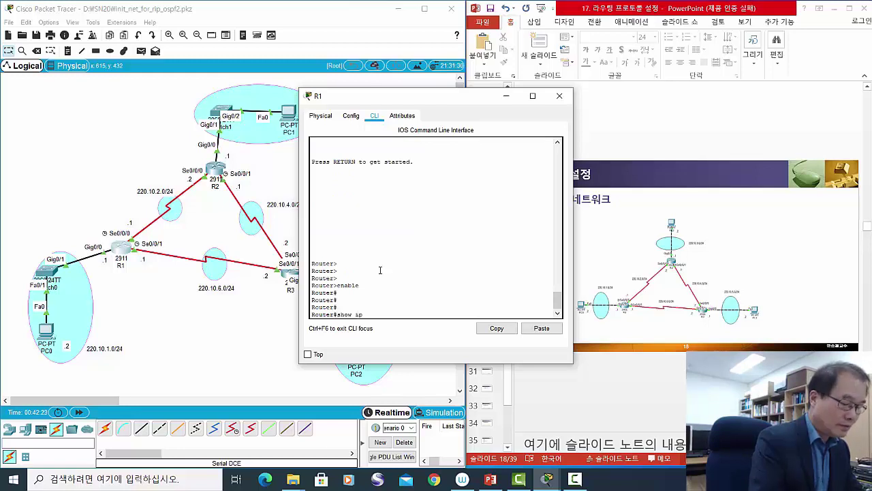
key(Return)
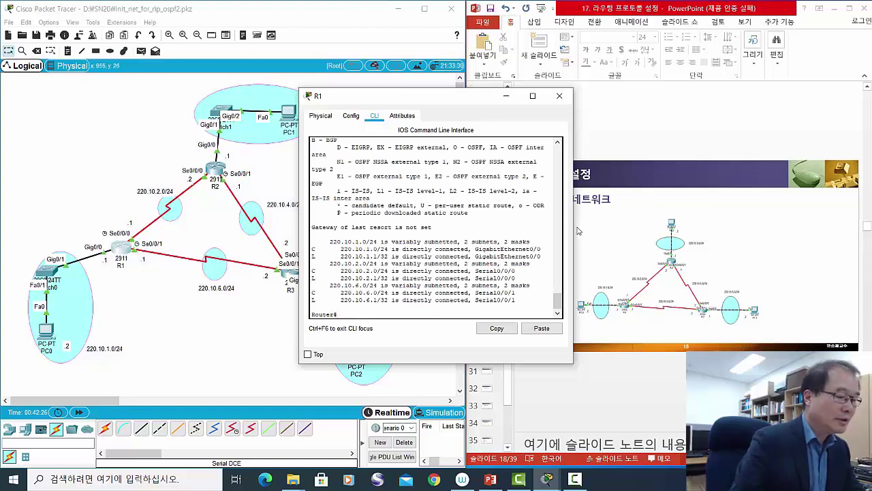
drag(582, 229, 661, 229)
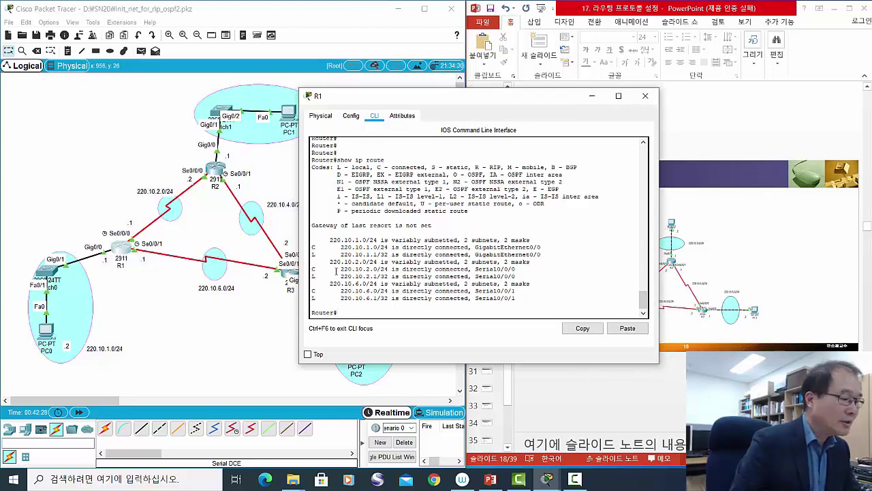
drag(338, 248, 397, 248)
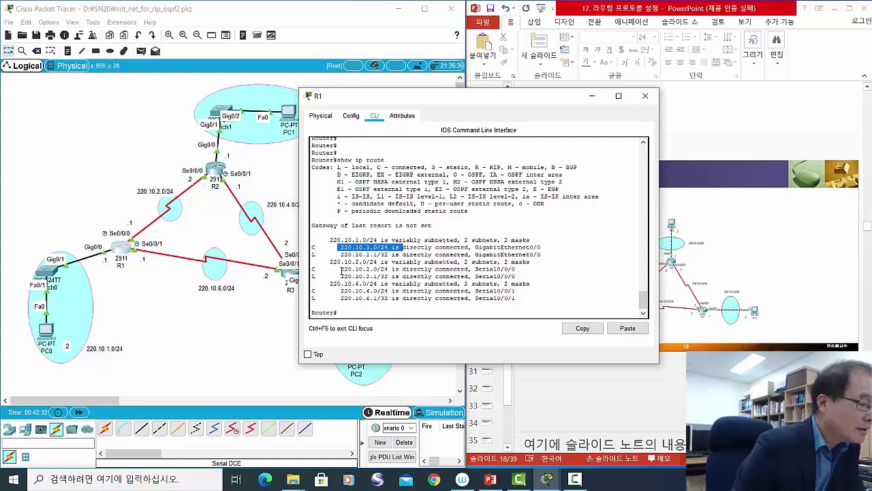
drag(341, 270, 392, 270)
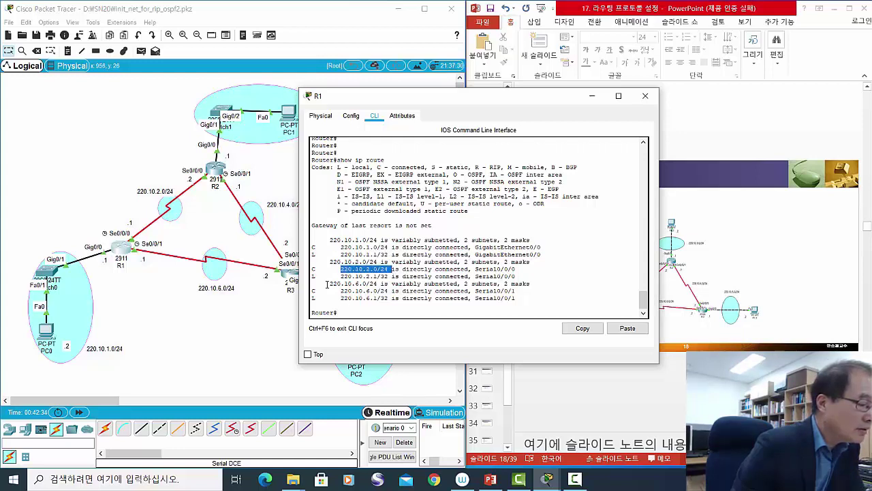
drag(337, 293, 536, 292)
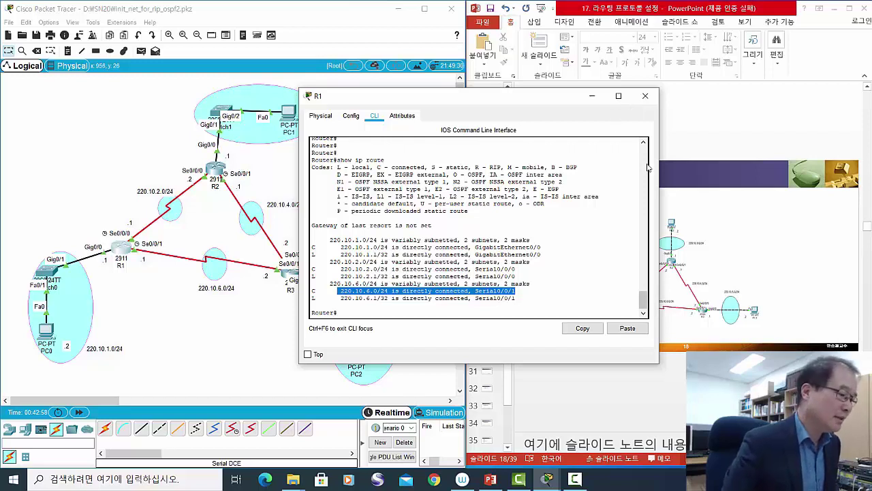
click(646, 98)
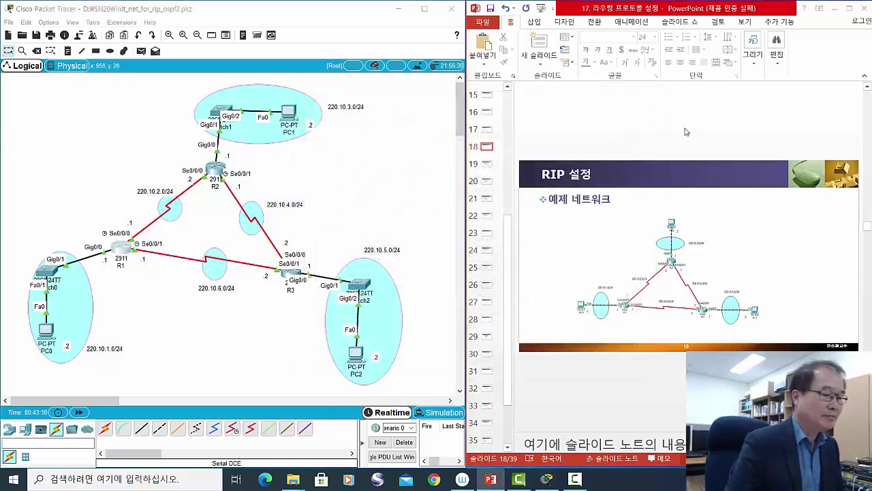
Switch to the PowerPoint slides and review the interface settings of R1, R2 and R3, ending on R1's RIP configuration slide.
scroll(687, 131, down, 1)
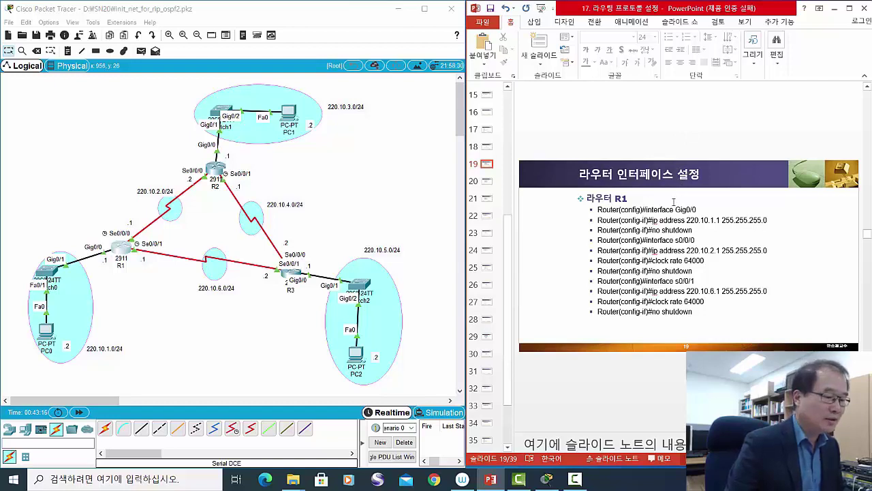
scroll(673, 201, down, 1)
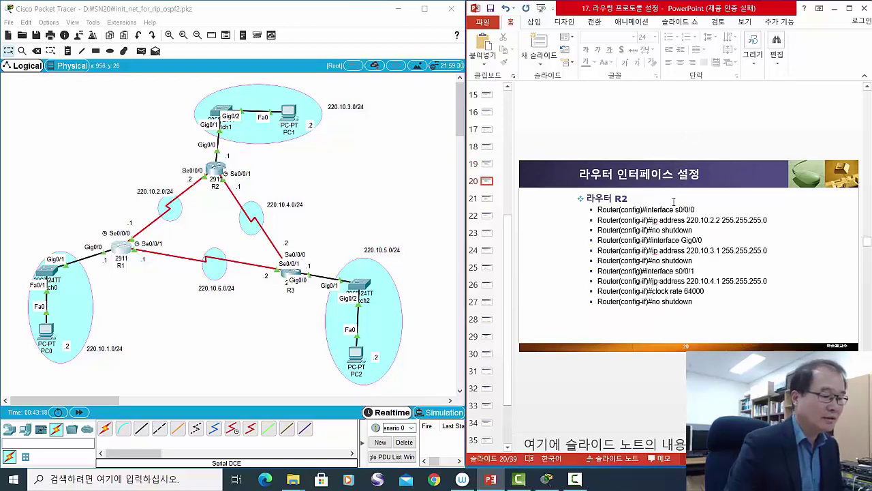
scroll(673, 201, down, 1)
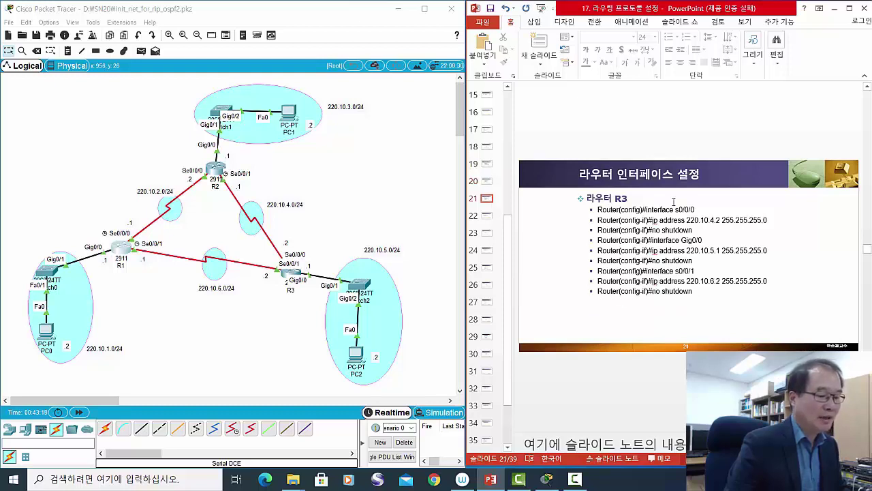
scroll(673, 201, down, 1)
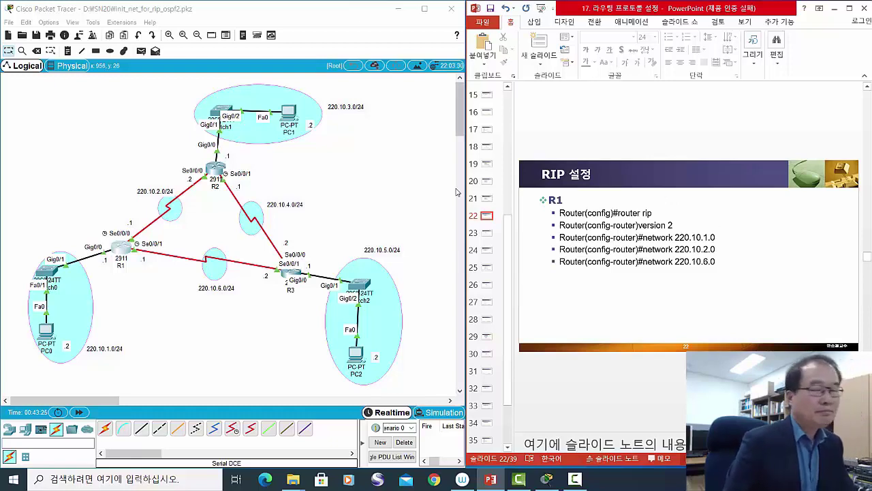
Shift the 220.10.1.0/24 and 220.10.6.0/24 labels slightly down and the 220.10.2.0/24 label slightly left in the Packet Tracer topology.
click(126, 253)
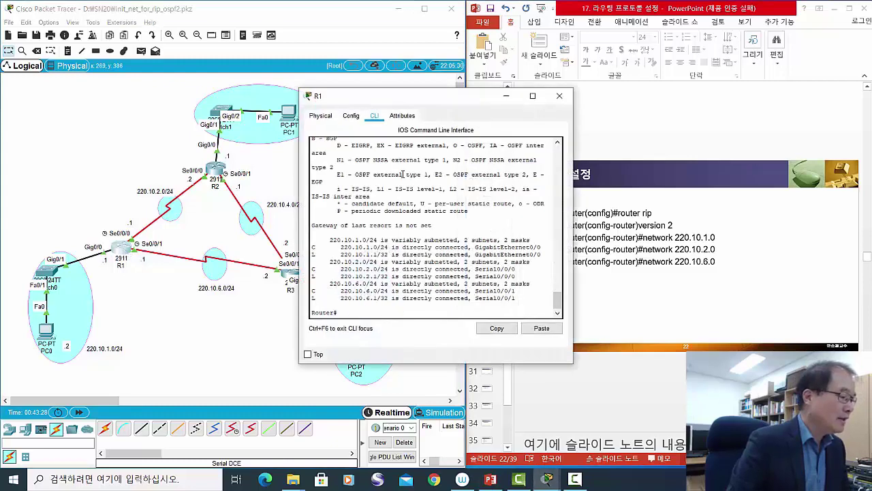
click(559, 95)
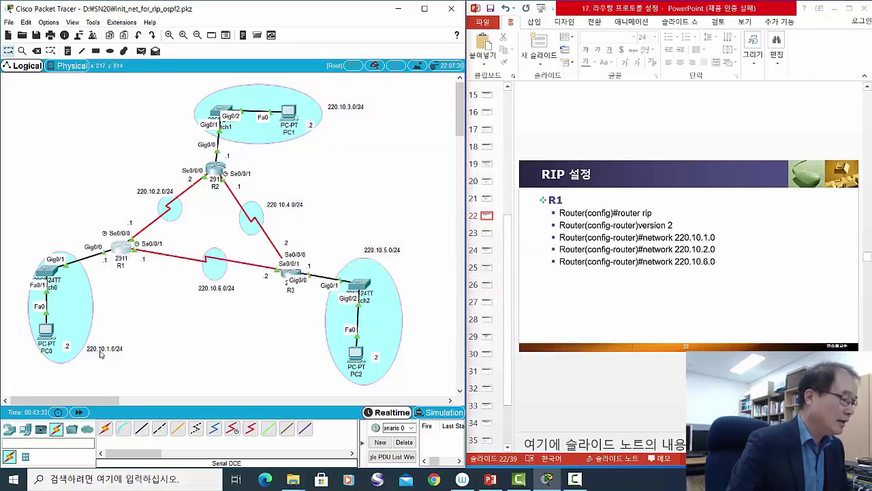
drag(101, 354, 101, 357)
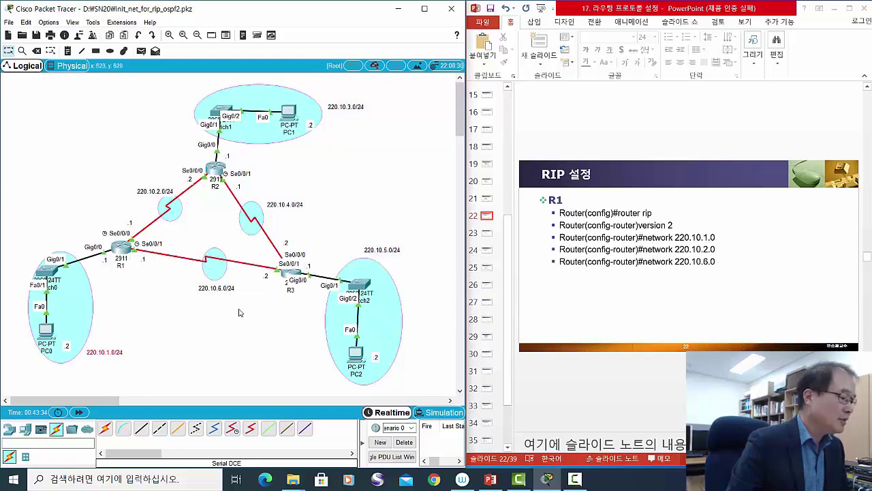
drag(202, 287, 205, 298)
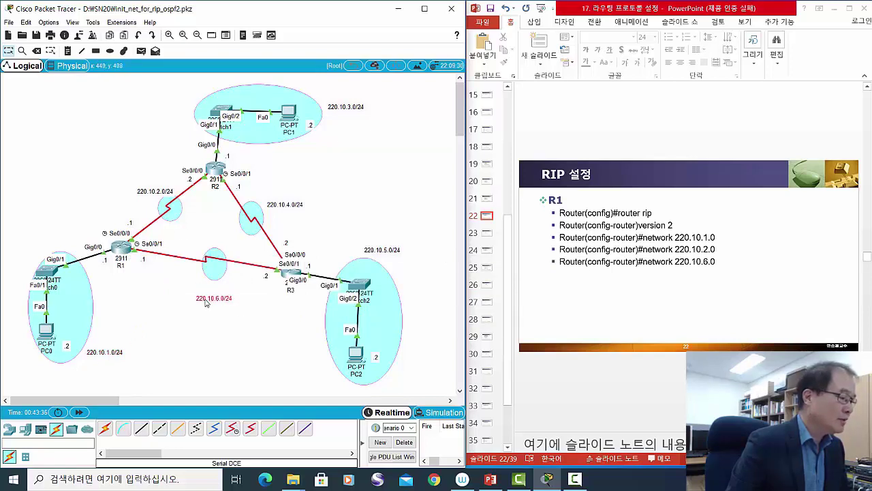
drag(152, 195, 140, 195)
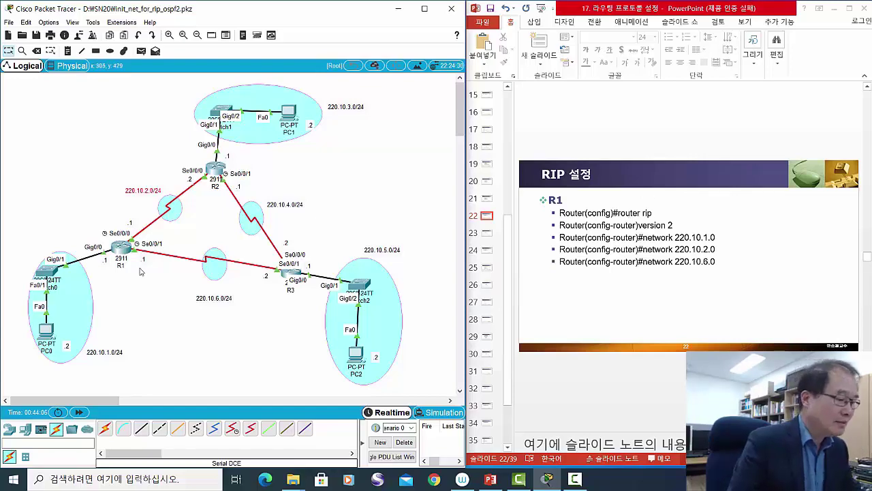
Reopen R1's command line, move its window clear of the slide's RIP commands, and enter global configuration mode with conf t.
click(121, 247)
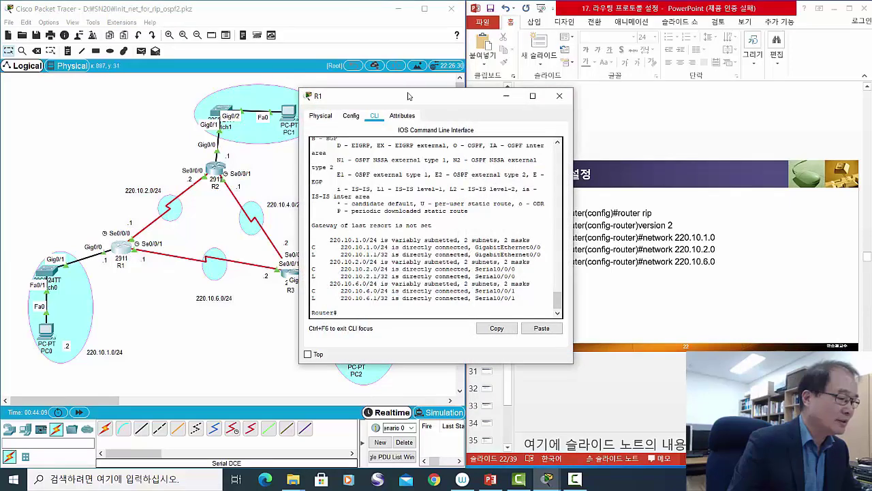
drag(409, 95, 326, 124)
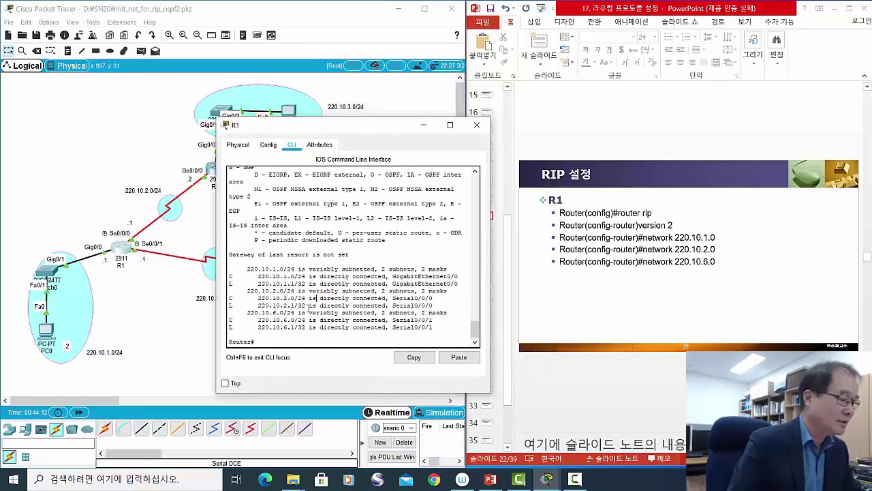
key(Return)
key(Return)
key(Return)
key(Return)
text(co)
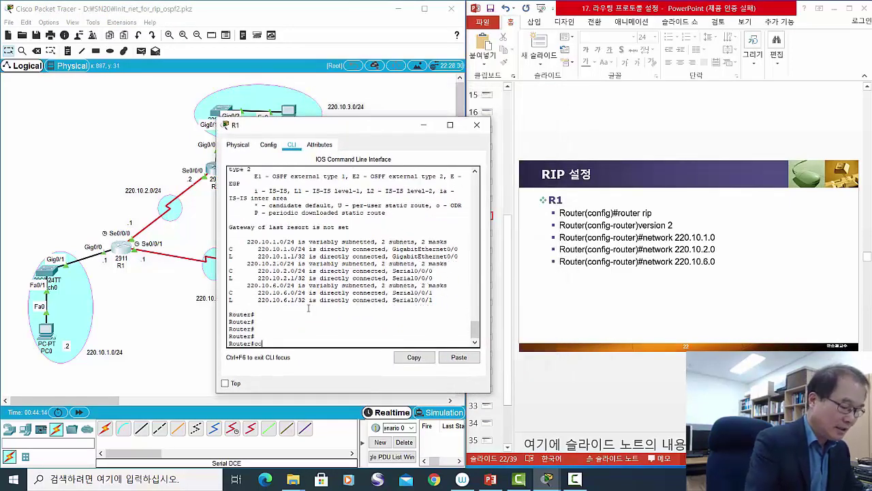
text(nf t)
key(Return)
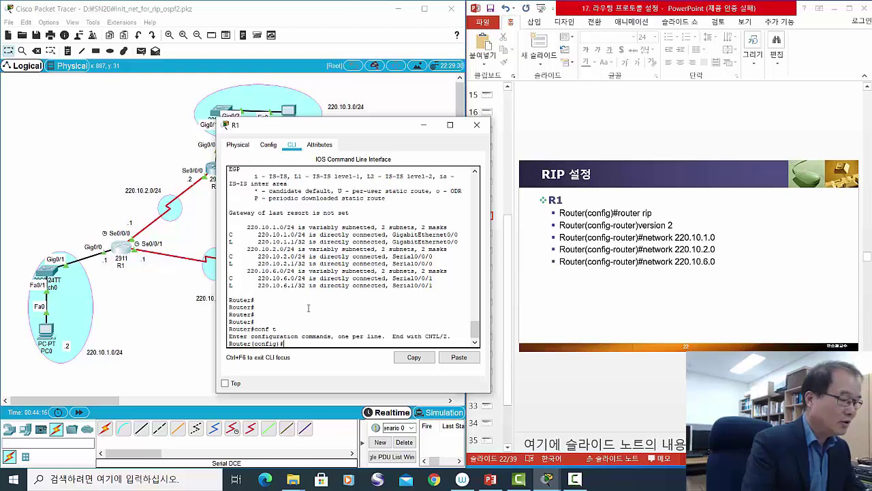
Enable RIP routing on R1 with router rip and set it to version 2.
text(ro)
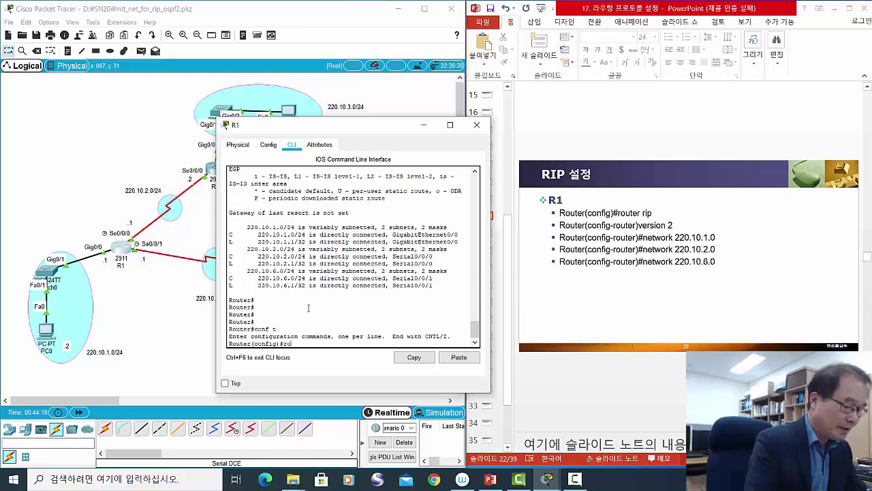
text(ut)
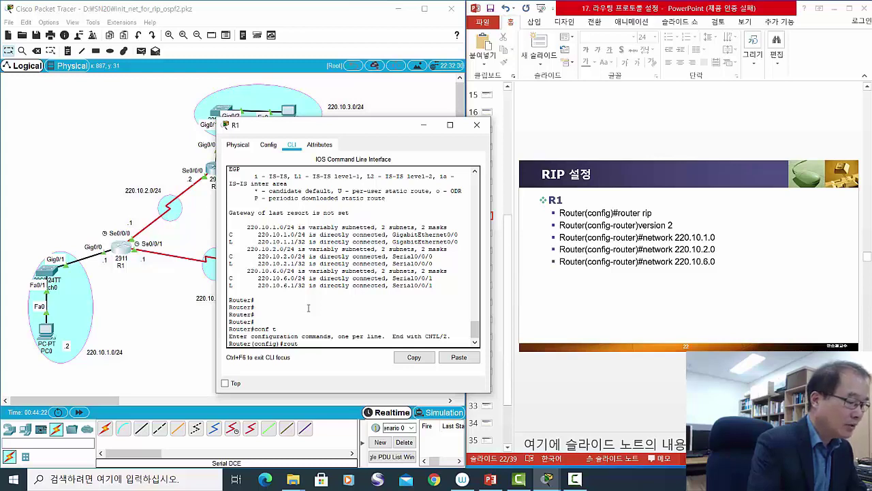
text(er)
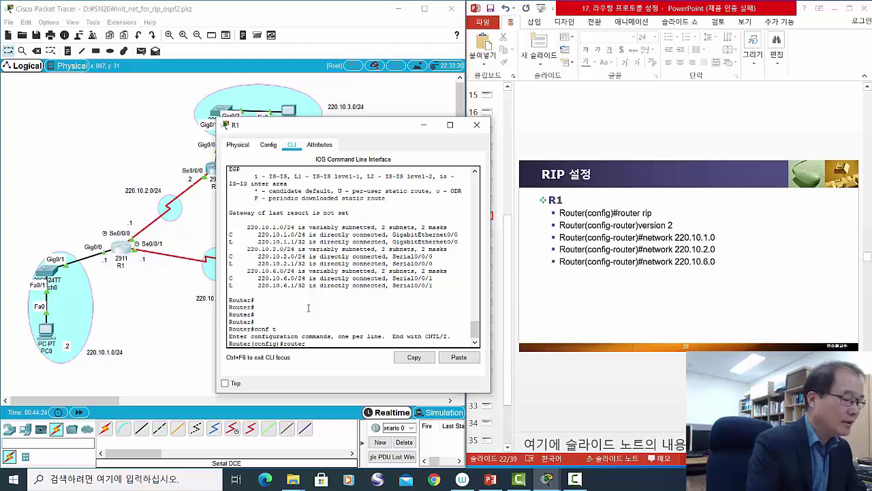
text( rip)
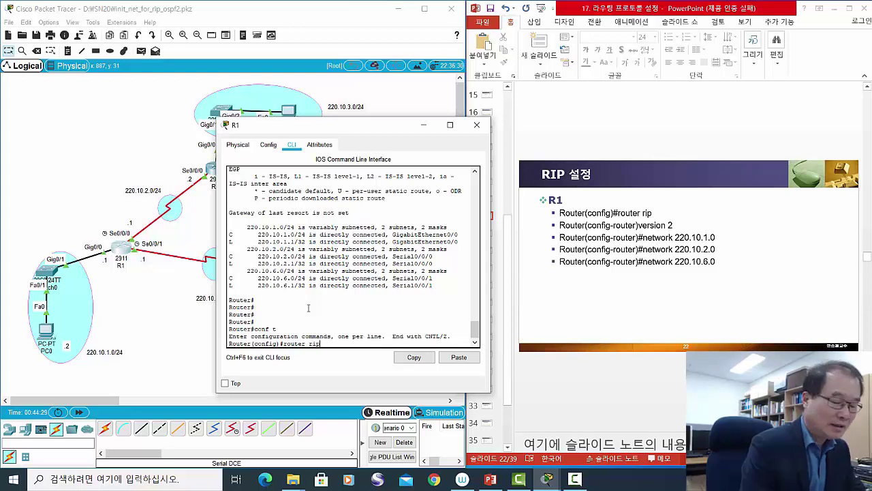
key(Return)
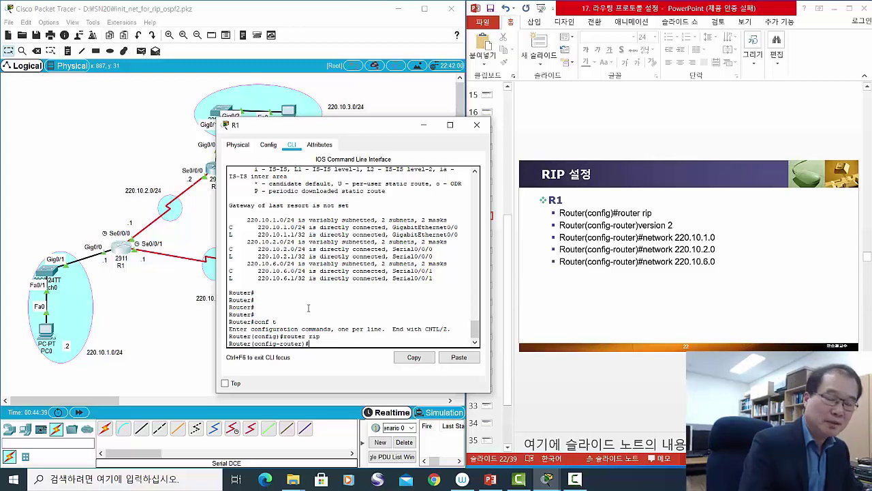
text(version 2)
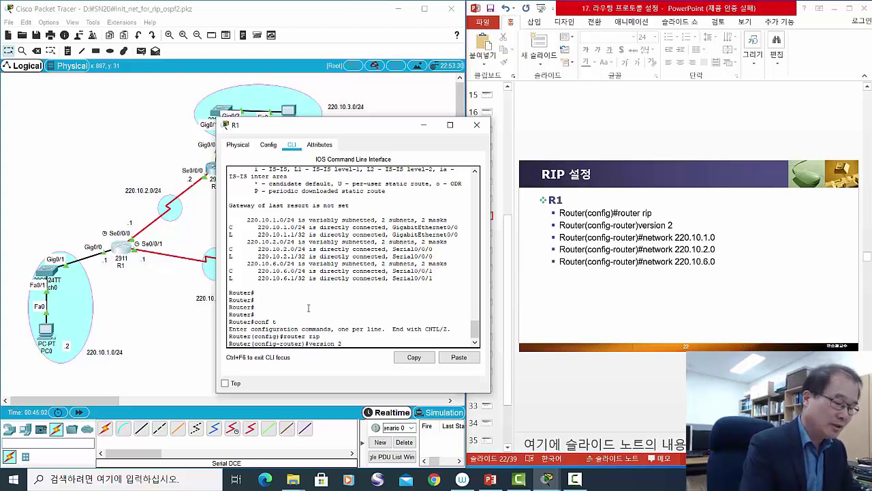
key(Return)
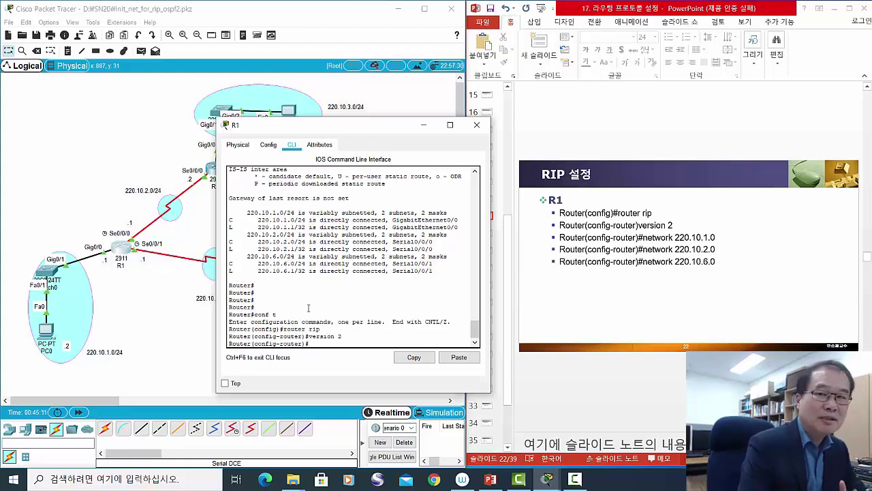
Add network 220.10.1.0 to R1's RIP configuration with the network command.
text(netwo)
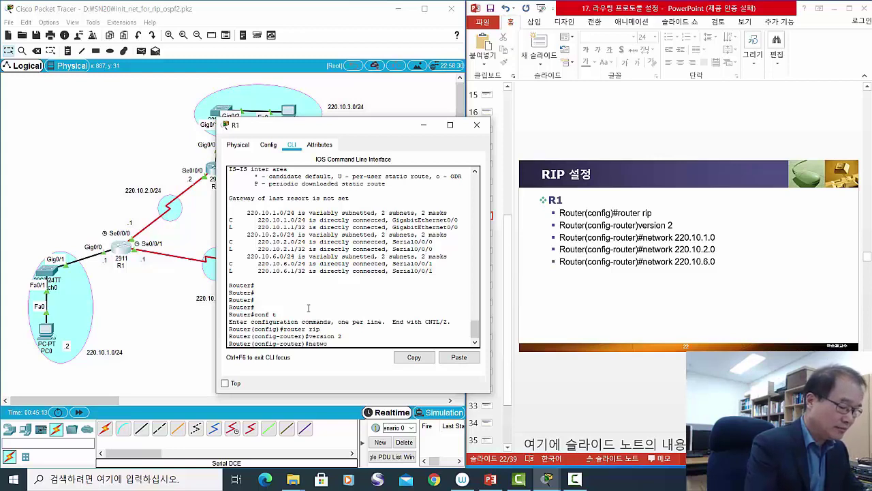
text(rk)
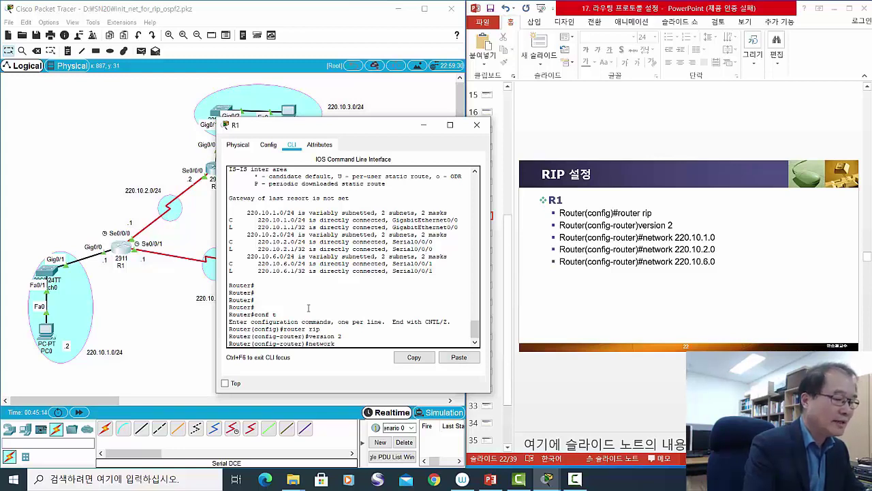
text( 220.10)
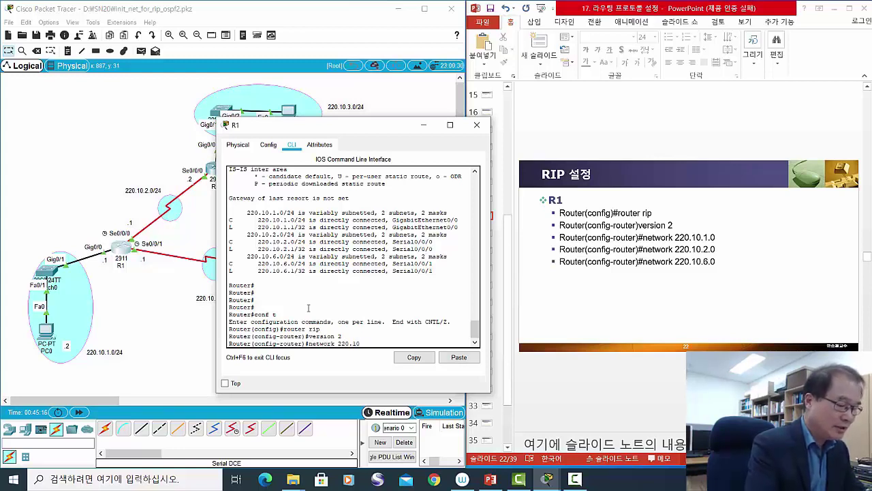
text(.1)
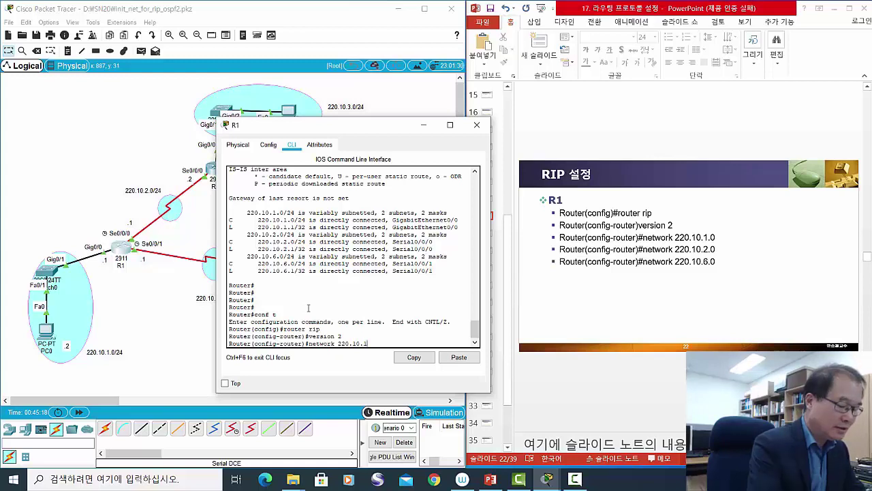
text(.0)
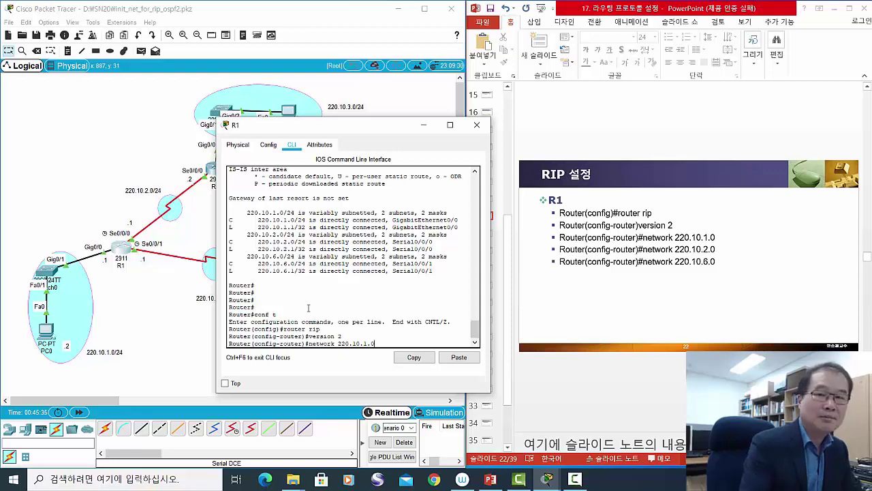
key(Return)
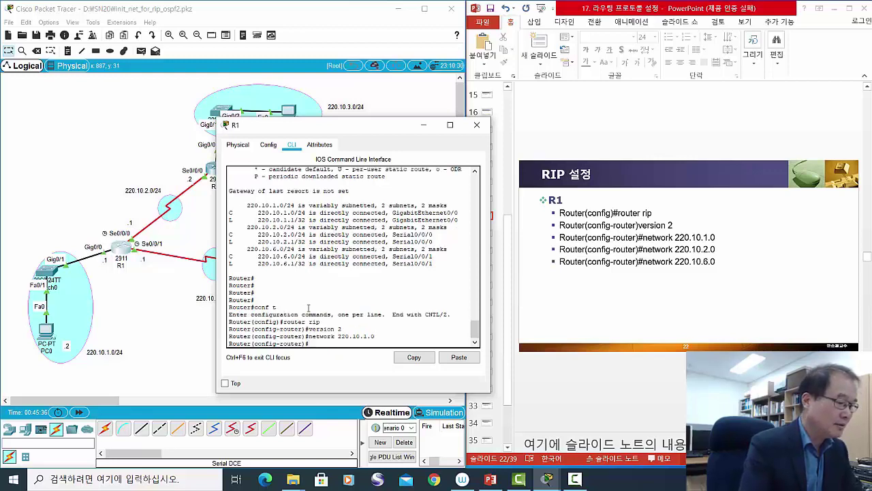
Add networks 220.10.2.0 and 220.10.6.0 to R1's RIP configuration, reusing the previous network command.
key(Up)
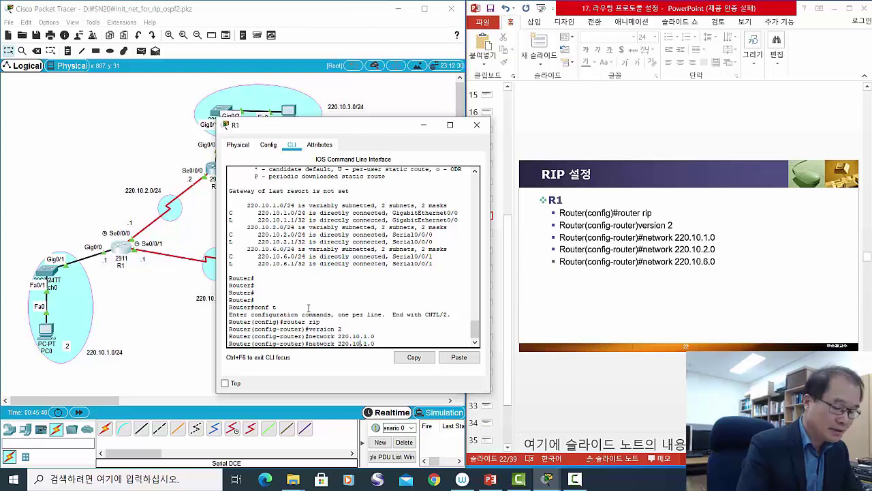
key(BackSpace)
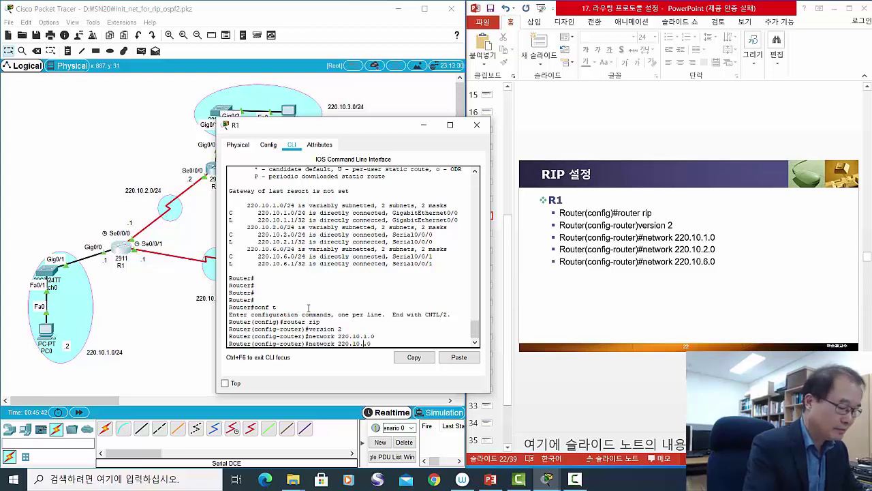
text(2)
key(Return)
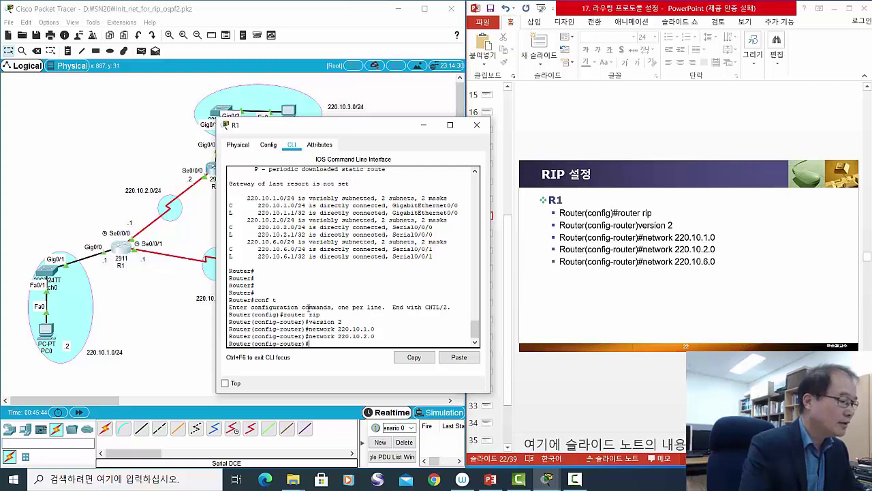
key(Up)
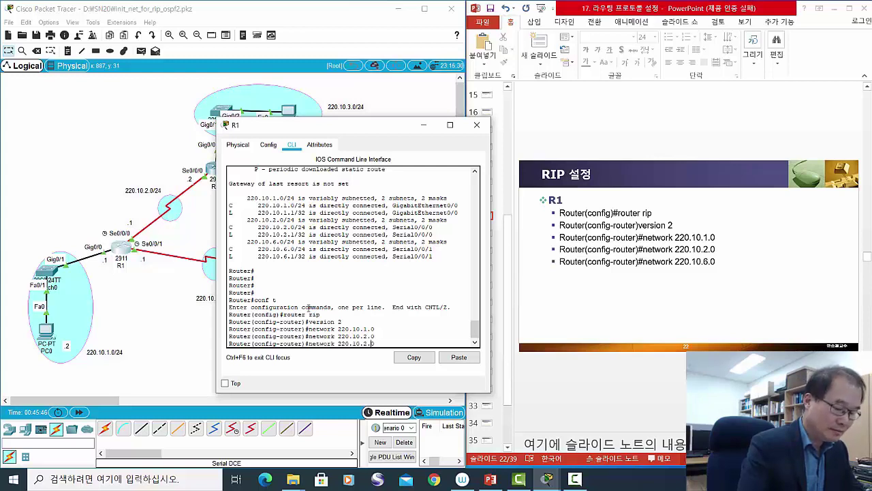
key(BackSpace)
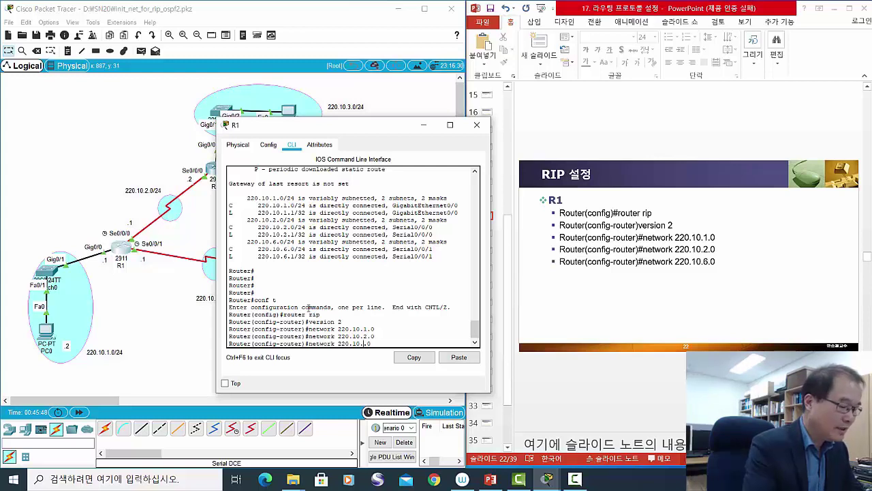
text(6.0)
key(Return)
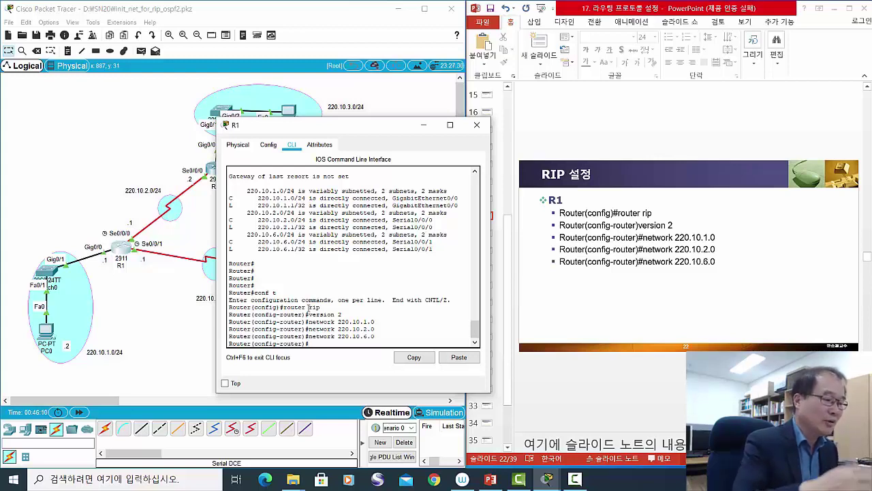
Close R1's window, open R2's command line, and enter global configuration mode with enable and conf t.
drag(364, 124, 447, 149)
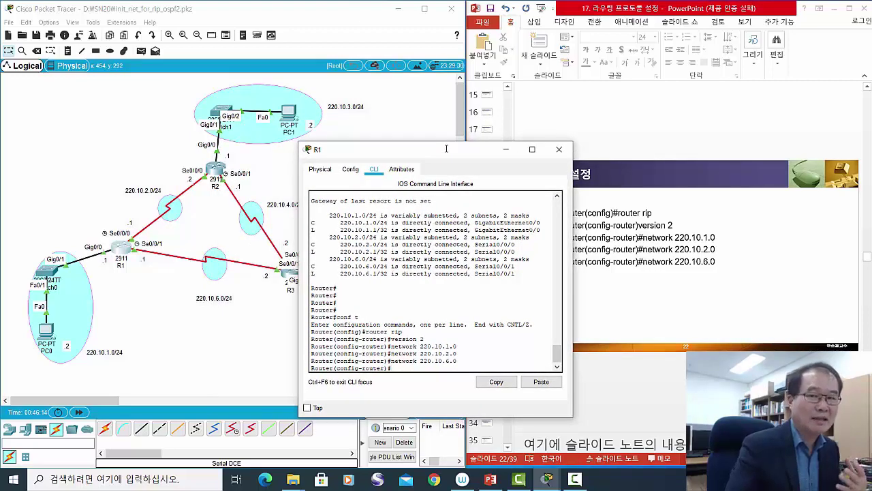
click(559, 150)
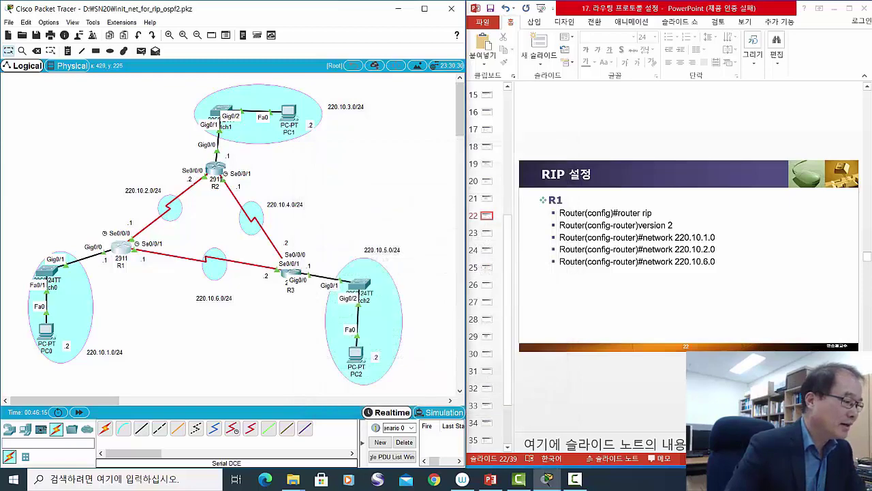
click(213, 170)
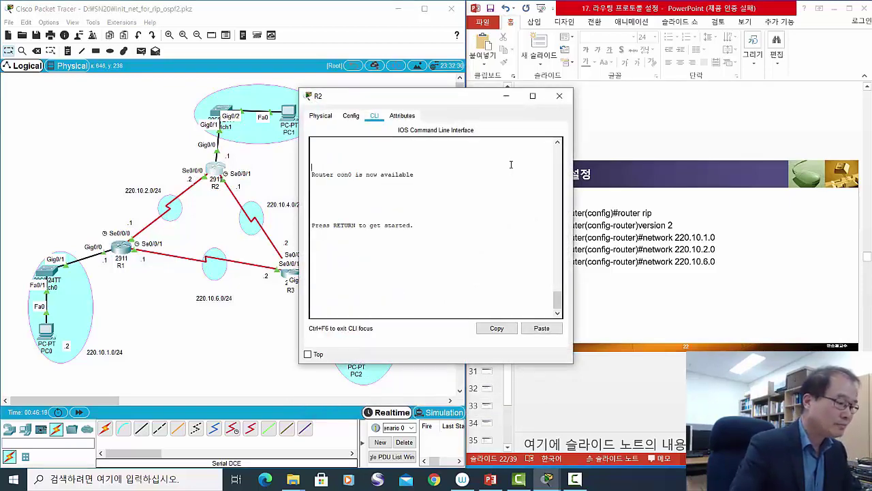
key(Return)
key(Return)
key(Return)
text(ena)
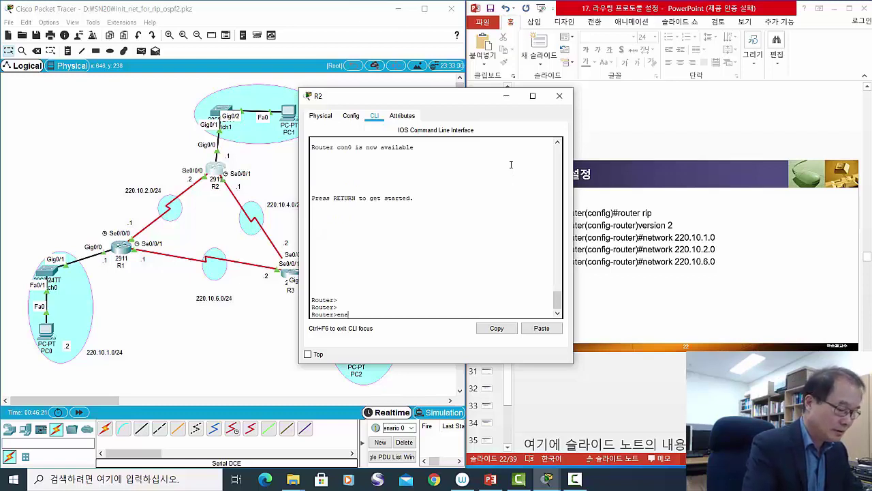
text(ble)
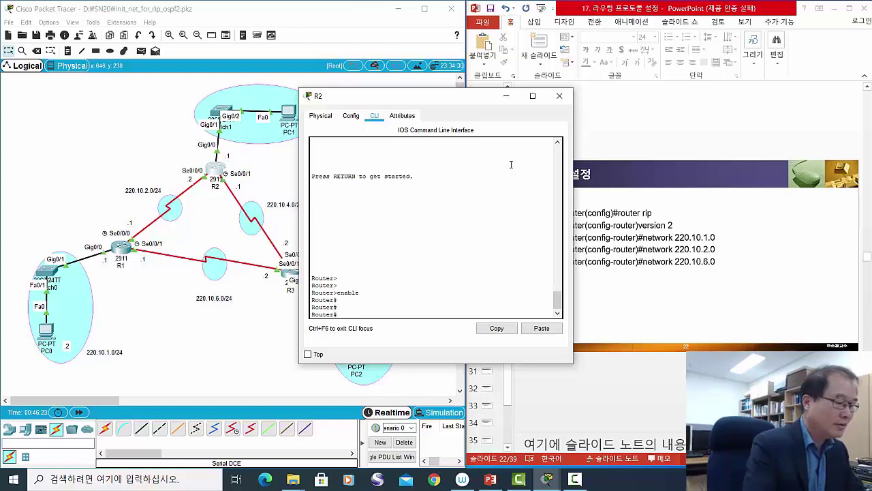
text(conf t)
key(Return)
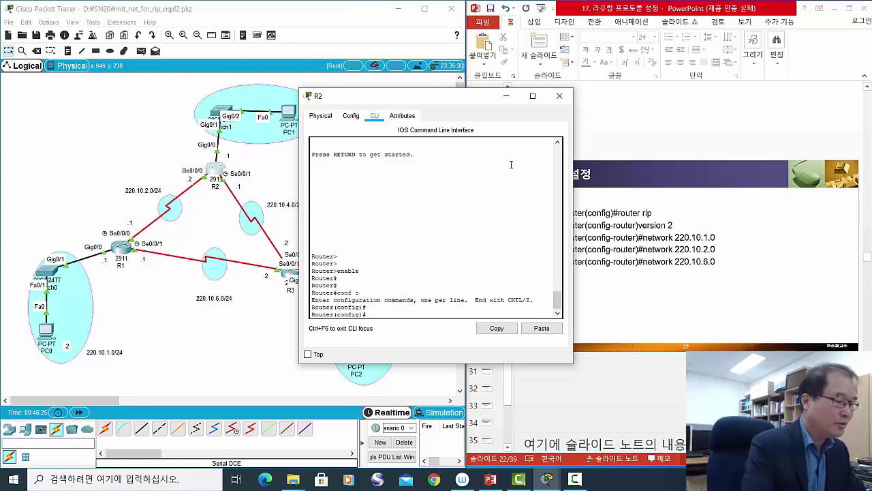
key(Return)
Enable RIP routing on R2 with router rip and set it to version 2.
text(rou)
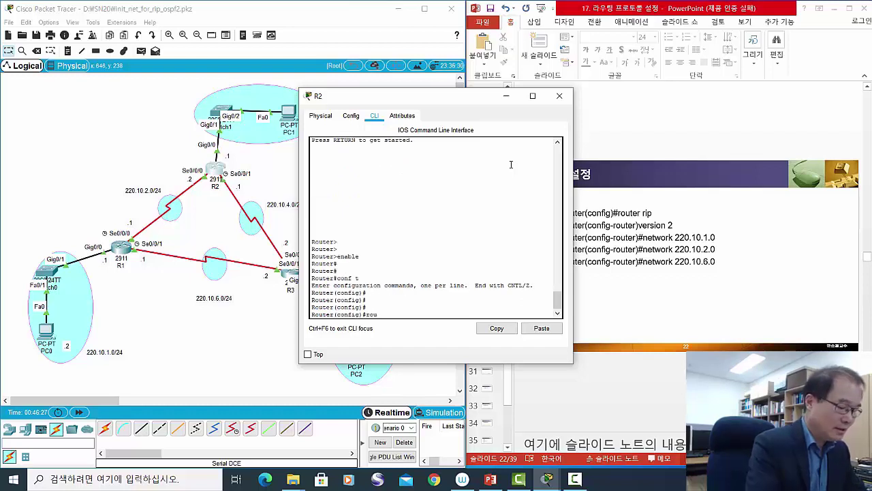
text(ter )
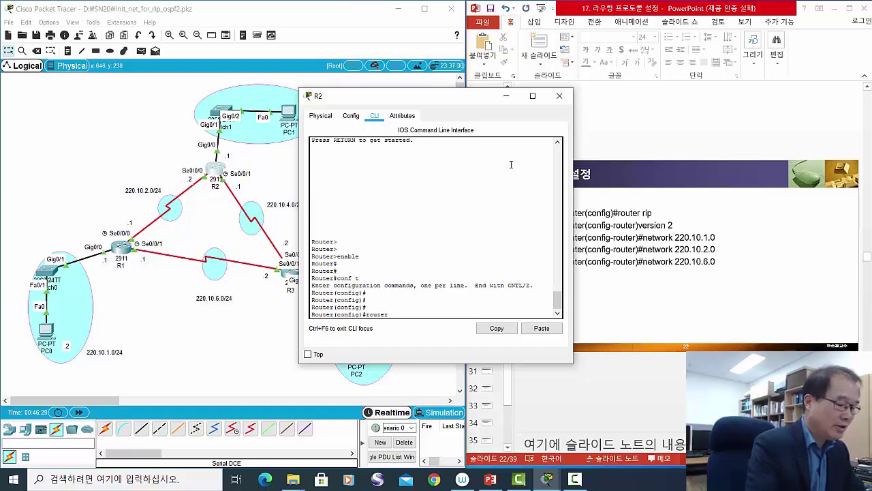
text(ri)
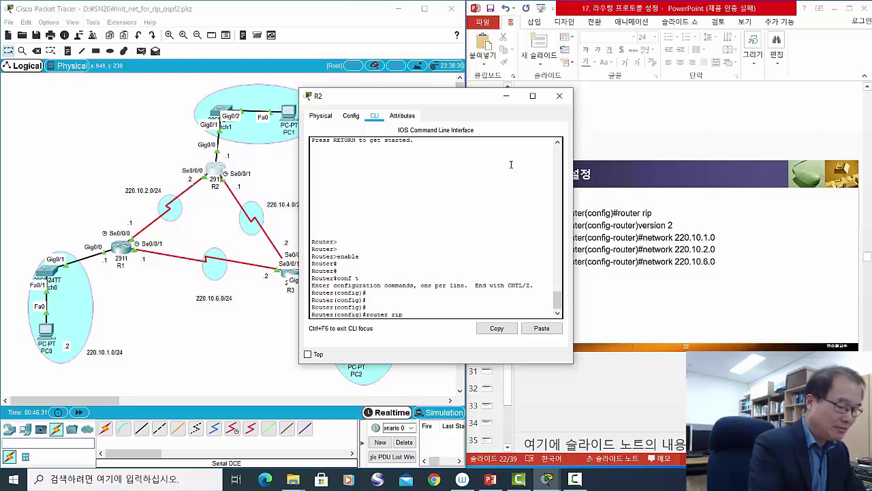
text(p)
key(Return)
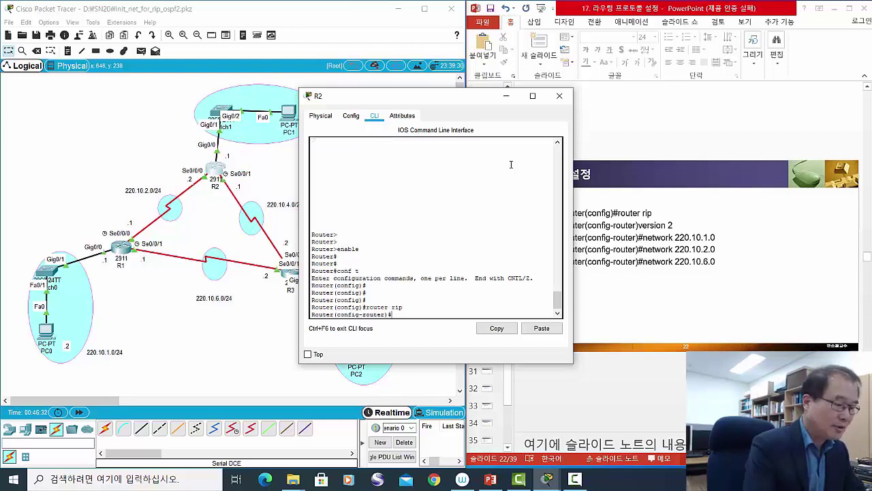
text(versio)
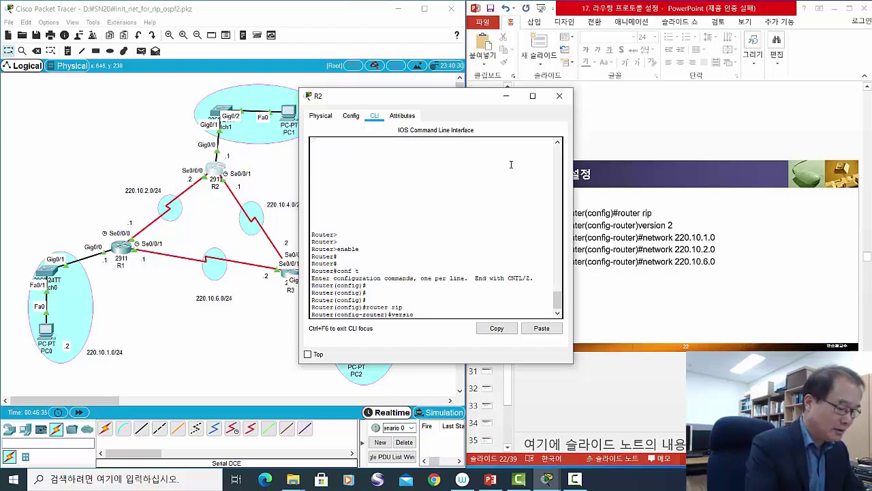
text(n 2)
key(Return)
key(Return)
key(Return)
key(Return)
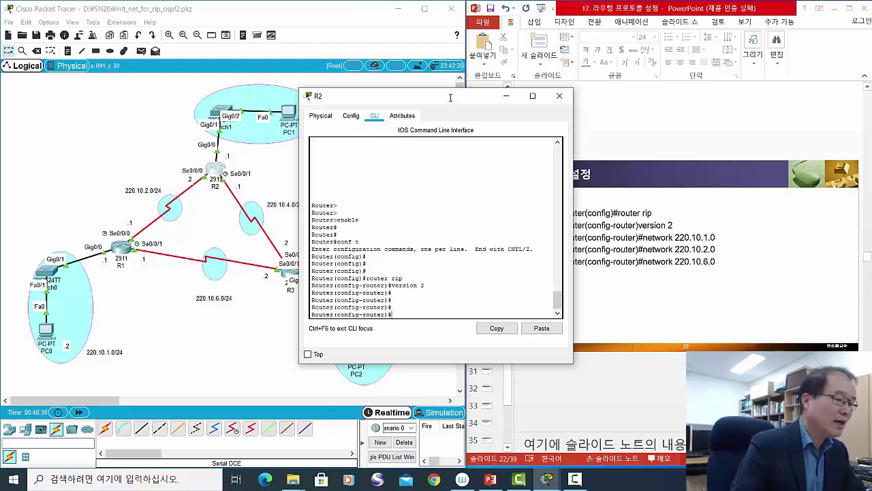
Move R2's window clear of the topology and add network 220.10.2.0 to R2's RIP configuration.
drag(450, 98, 517, 96)
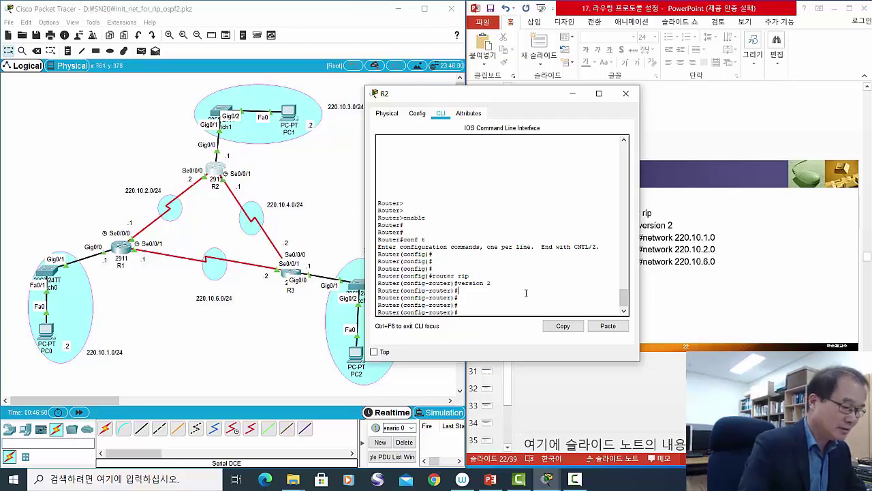
text(network)
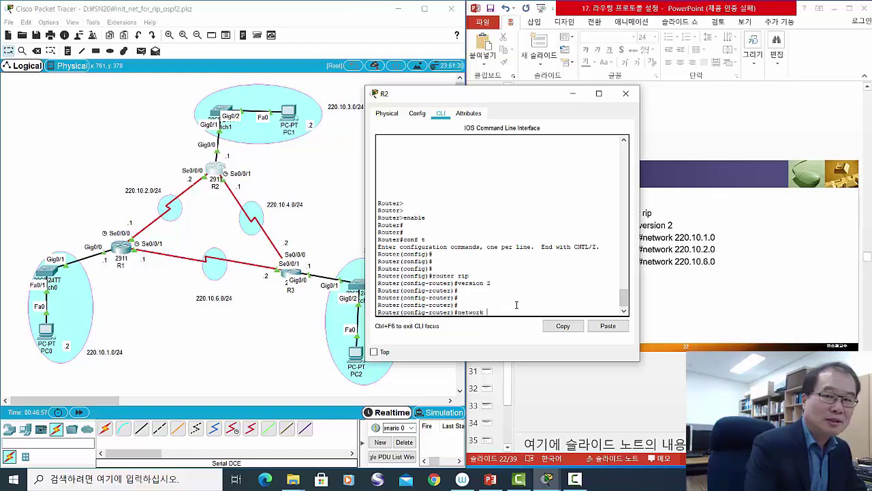
text( 220)
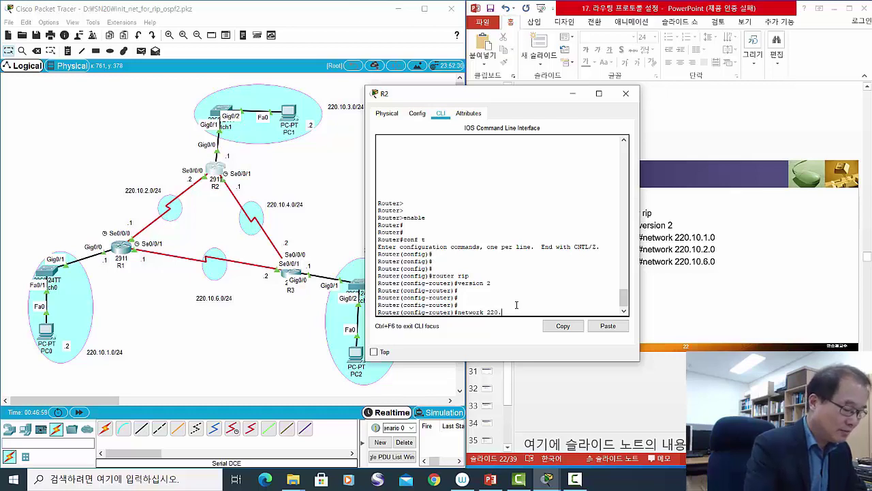
text(.10.2)
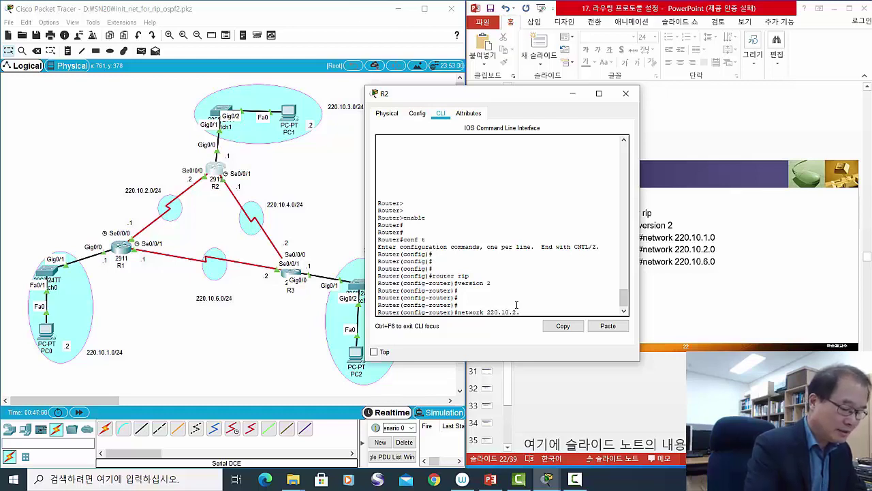
text(.0)
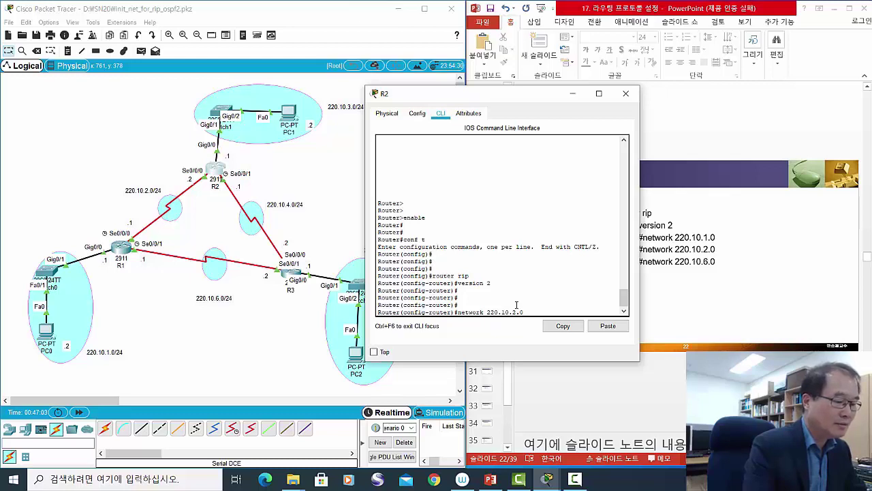
key(Return)
Add networks 220.10.3.0 and 220.10.4.0 to R2's RIP configuration, reusing the previous network command.
key(Up)
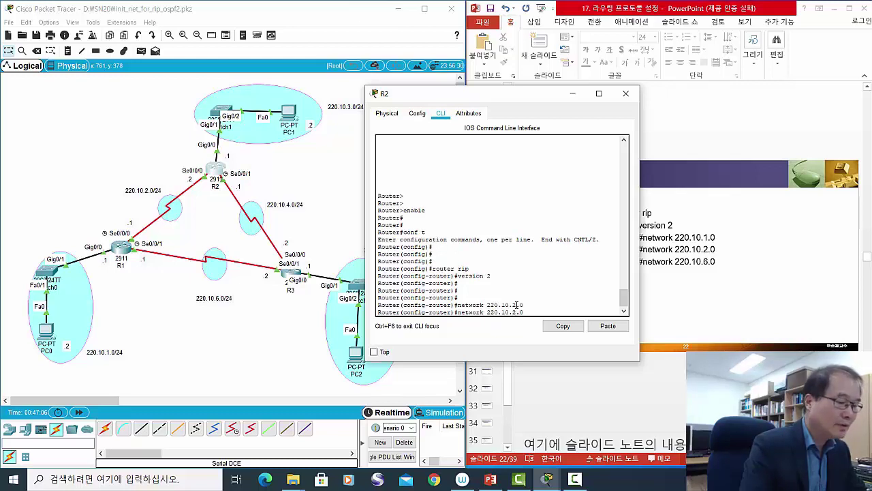
key(BackSpace)
text(3)
key(Return)
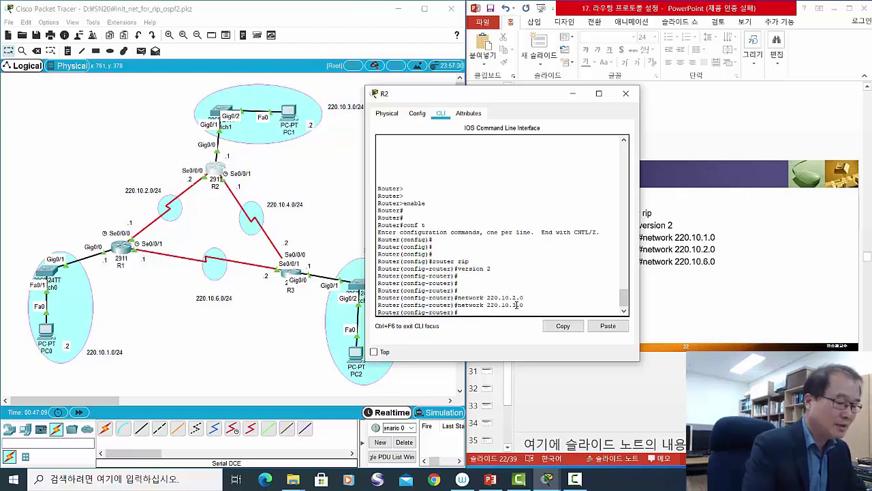
key(Up)
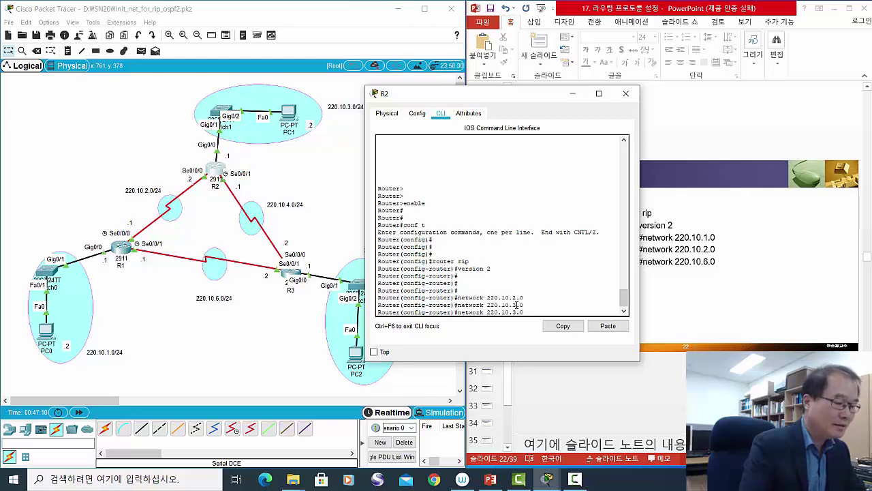
key(BackSpace)
key(BackSpace)
key(BackSpace)
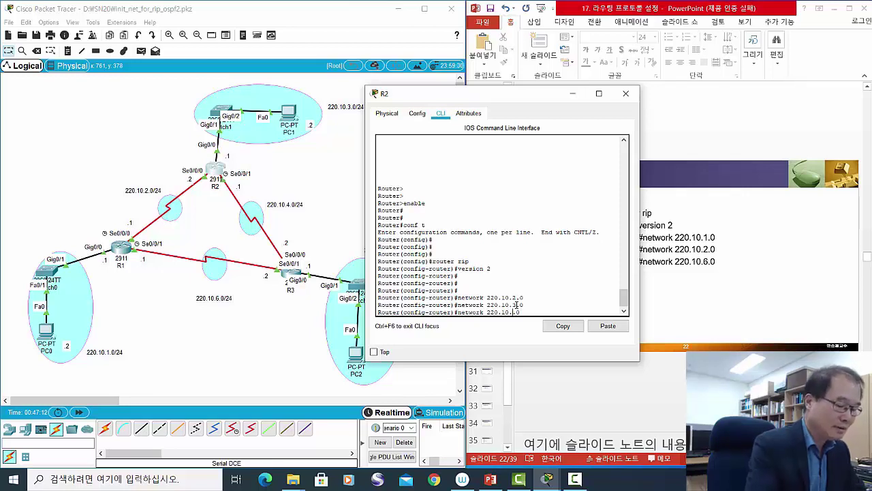
text(4.0)
key(Return)
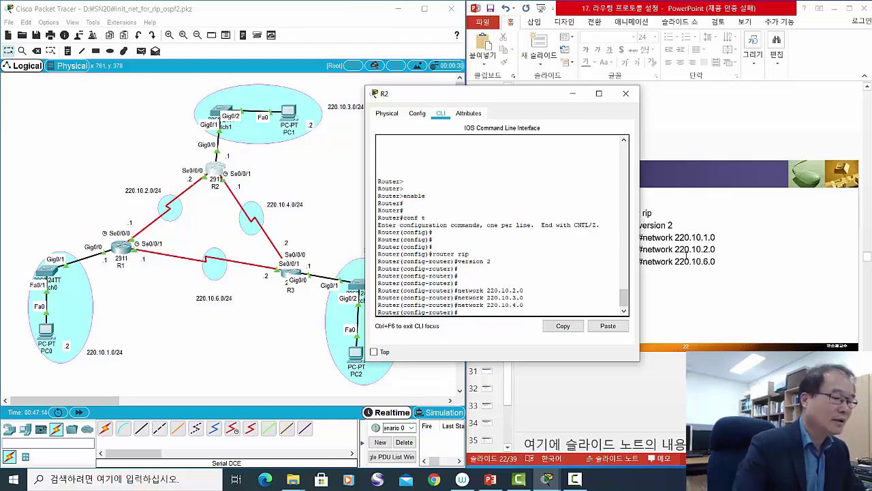
Switch to the PowerPoint slides and advance to R2's RIP configuration slide to check the entered commands.
click(731, 253)
scroll(729, 253, down, 1)
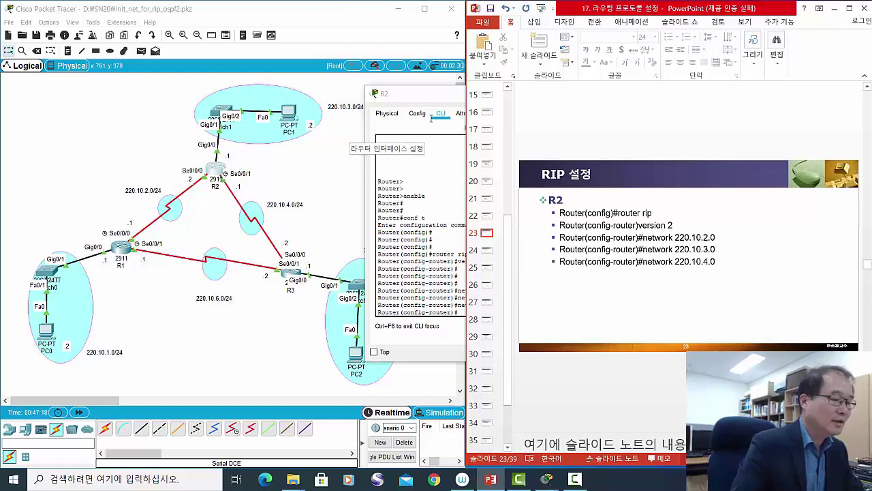
Close R2's window and advance the PowerPoint slides to R3's RIP configuration.
click(429, 94)
drag(487, 99, 503, 119)
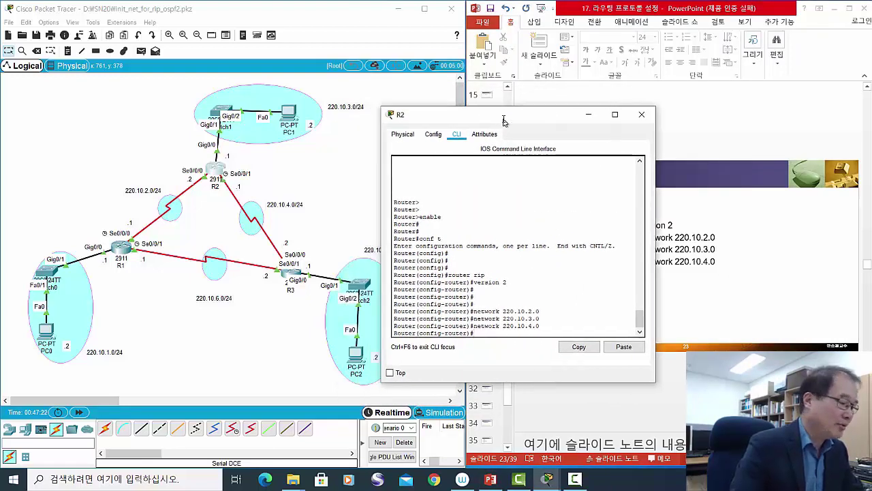
click(640, 113)
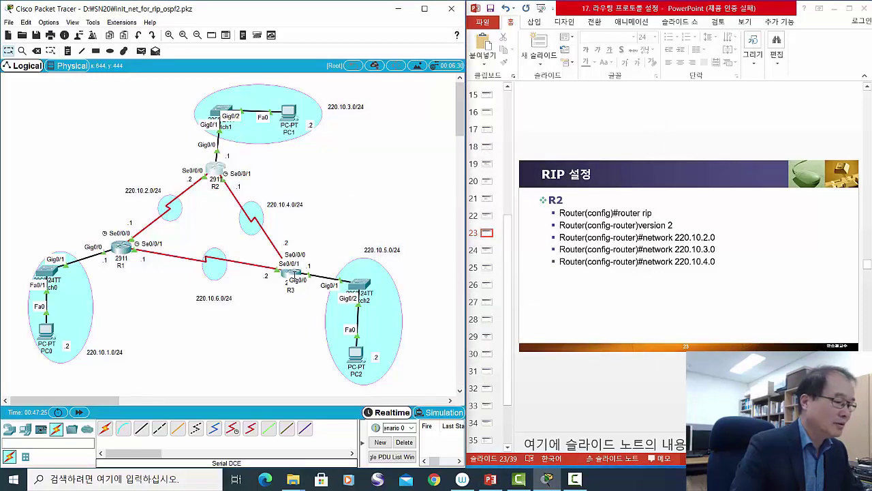
click(658, 242)
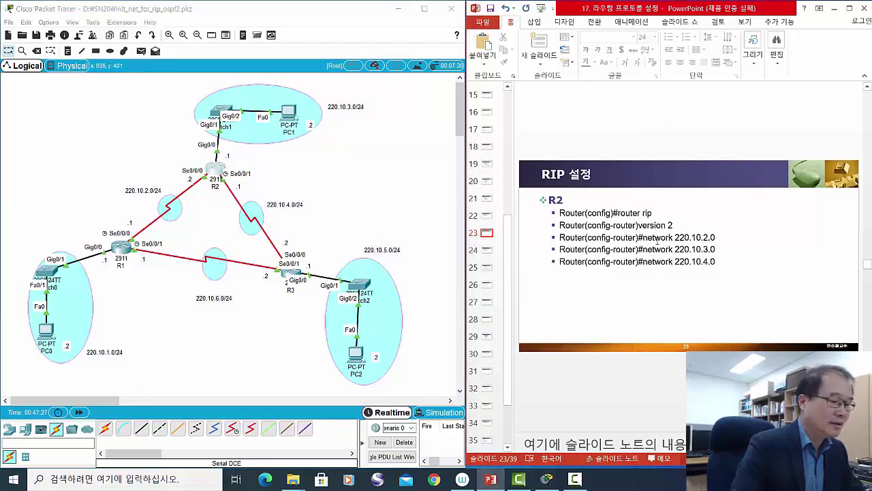
scroll(657, 241, down, 1)
Open R3's command line and enter global configuration mode with enable and conf t.
click(290, 276)
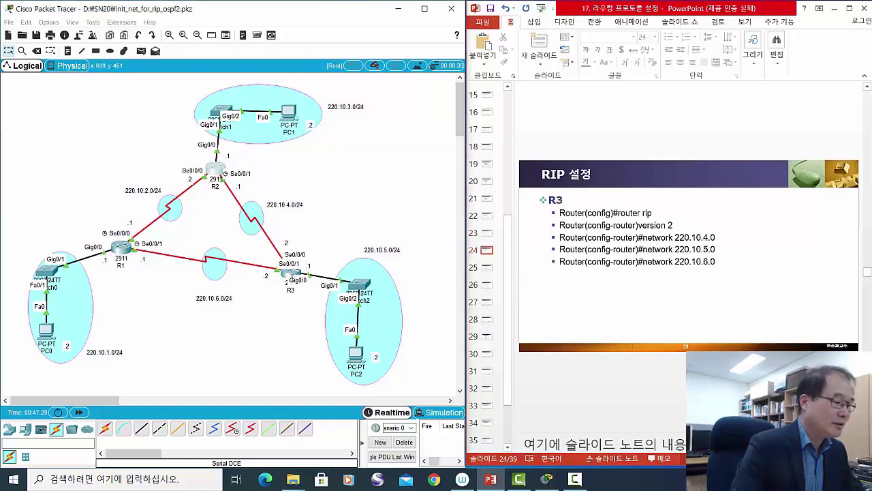
click(290, 274)
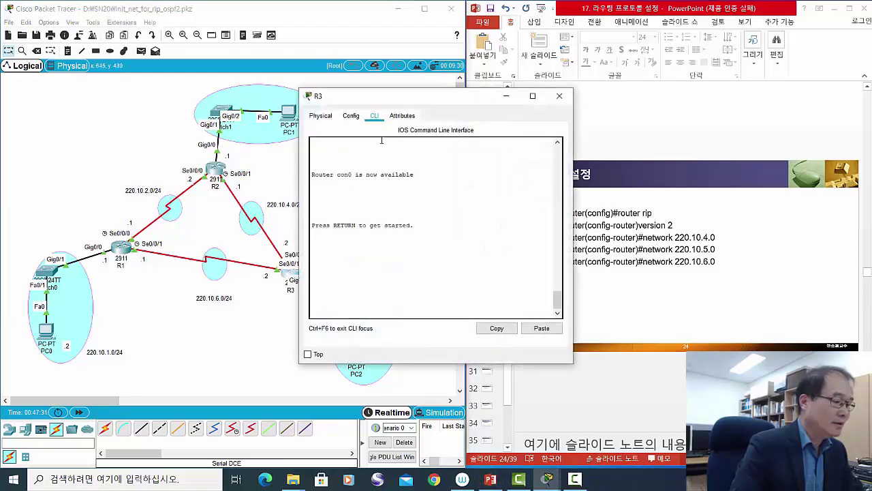
key(Return)
key(Return)
key(Return)
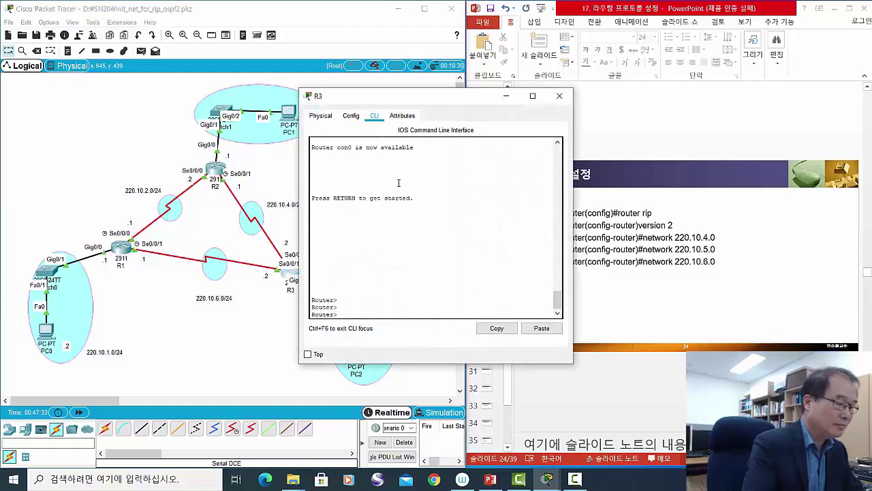
text(enable)
key(Return)
key(Return)
key(Return)
key(Return)
key(Return)
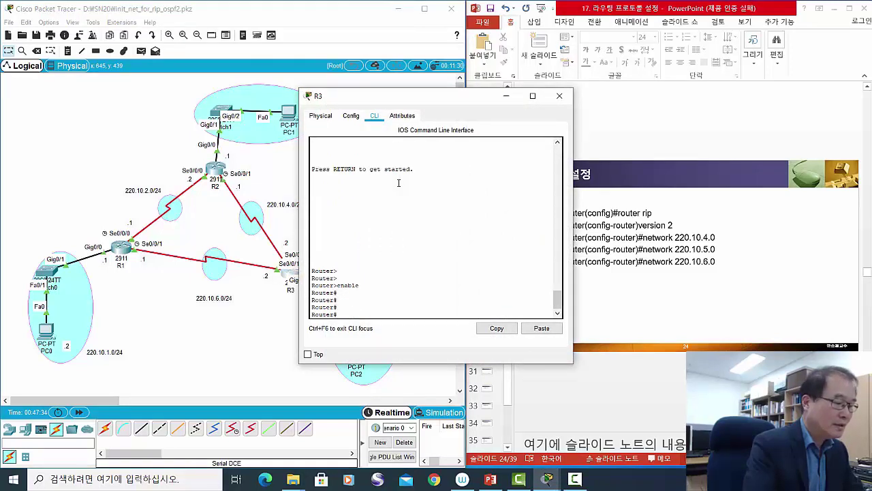
text(conf t)
key(Return)
key(Return)
key(Return)
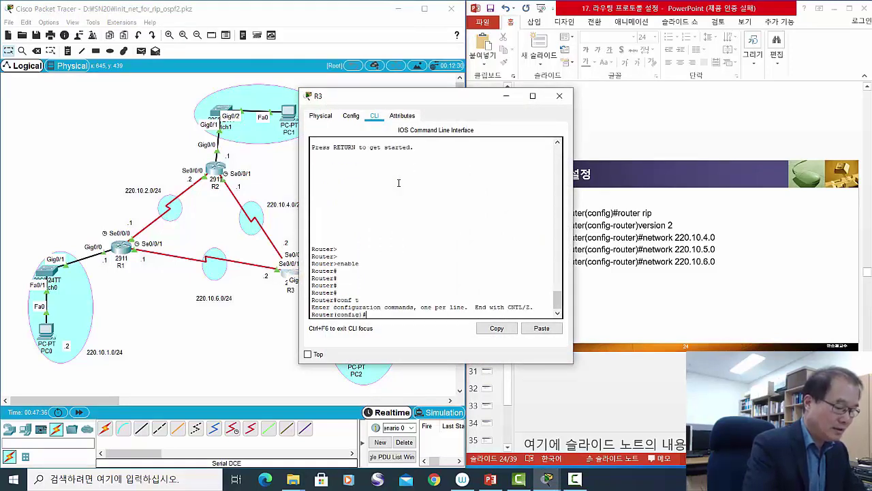
Enable RIP routing on R3 with router rip and set it to version 2.
text(ro)
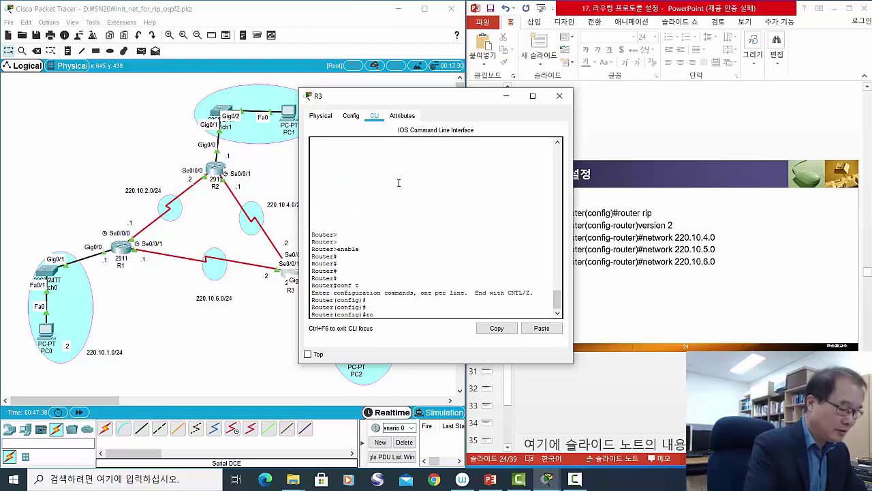
text(uter )
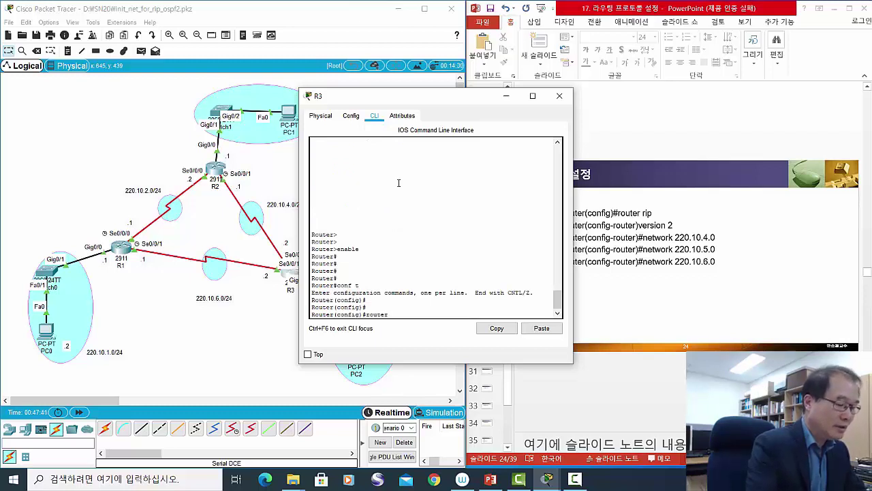
text(rip)
key(Return)
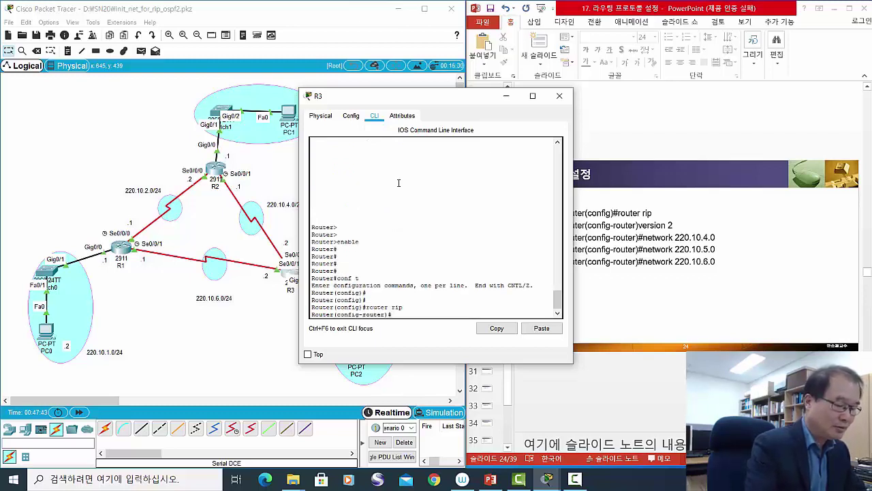
text(version 2)
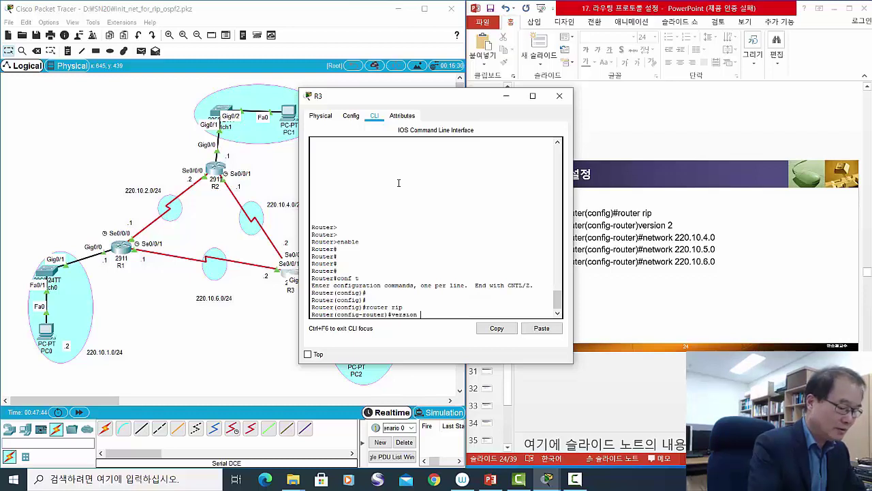
key(Return)
Add network 220.10.4.0 to R3's RIP configuration.
text(net)
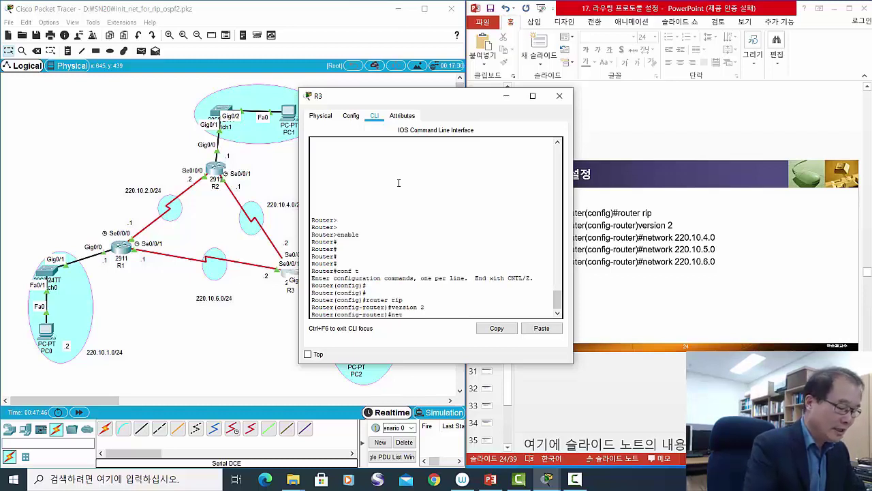
text(work)
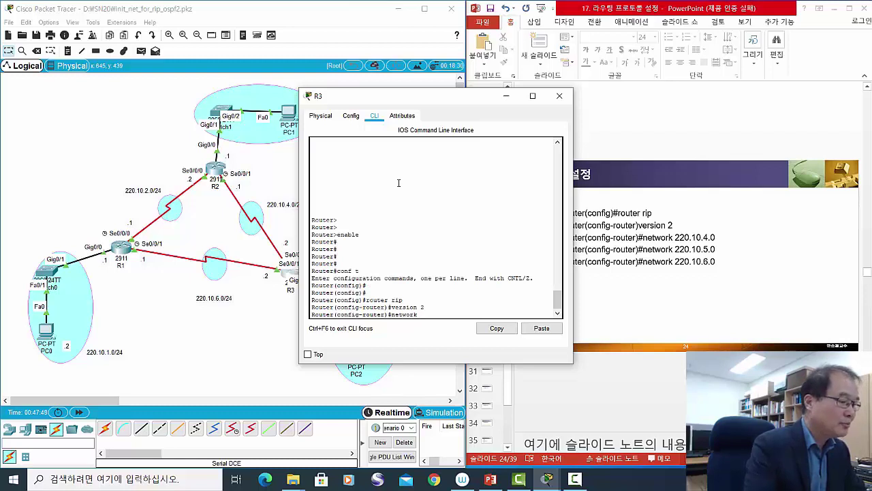
text( 220.)
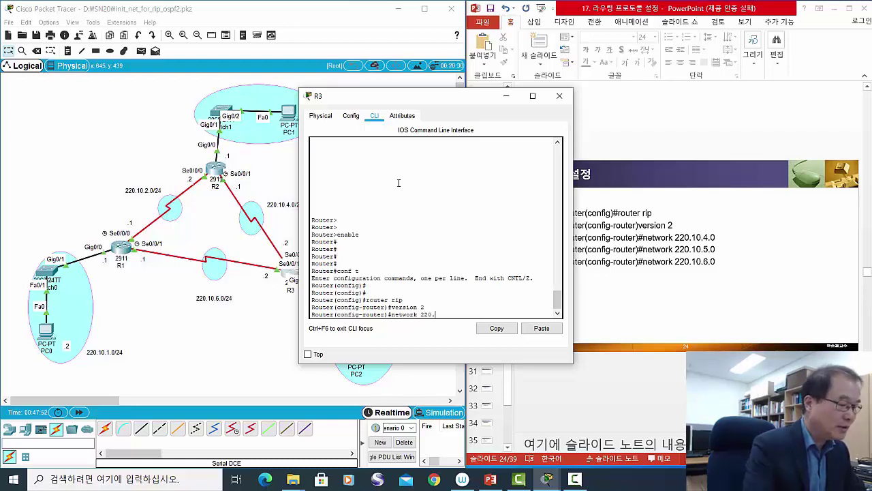
text(10)
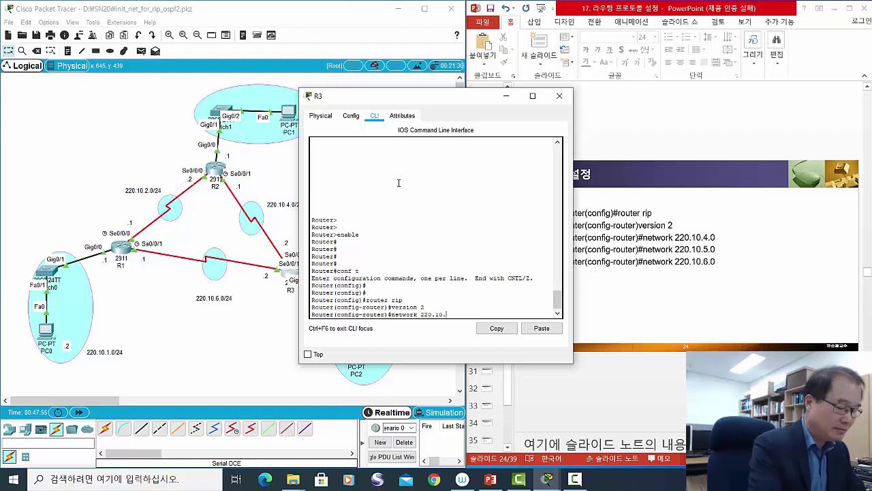
text(.4.0)
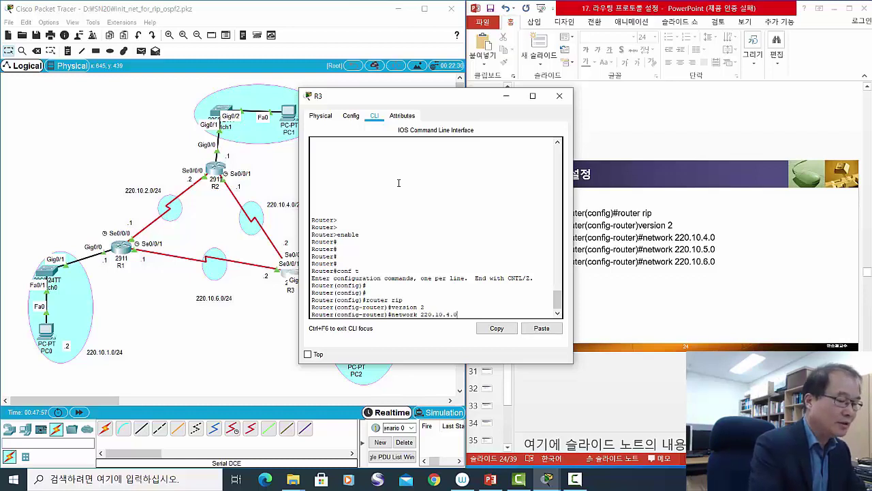
key(Return)
Add network 220.10.5.0 to R3's RIP configuration, reusing the previous network command.
key(Up)
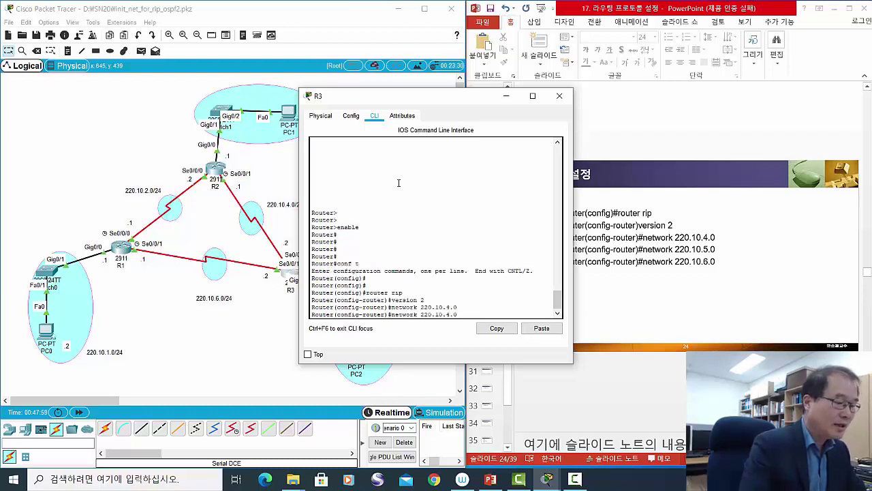
key(BackSpace)
key(BackSpace)
key(BackSpace)
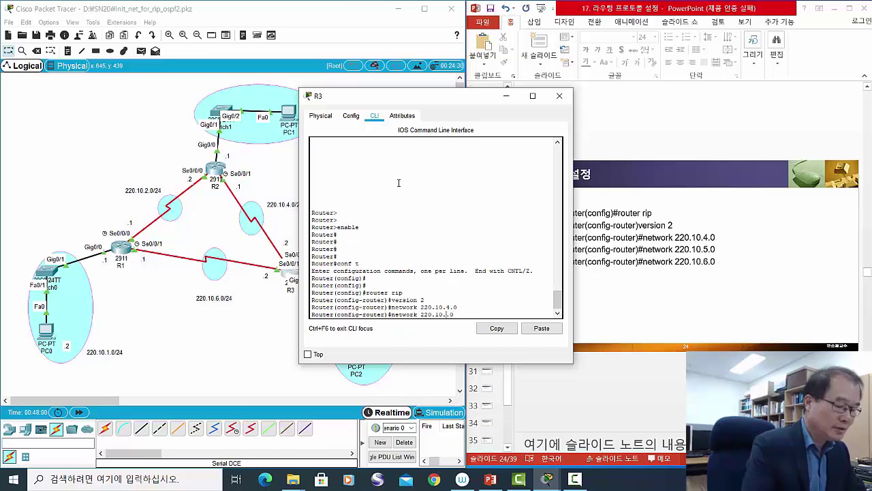
text(5.0)
key(Return)
Add network 220.10.6.0 to R3's RIP configuration from the previous command, and close R3's window.
key(Up)
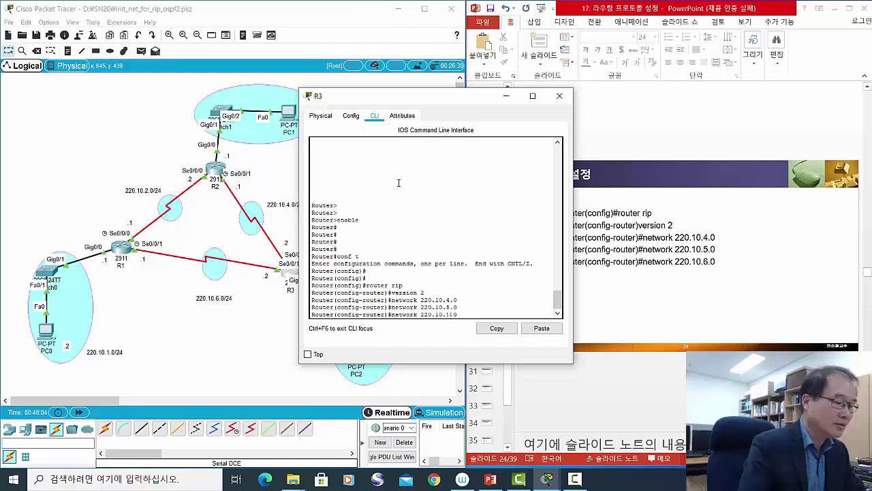
key(BackSpace)
key(BackSpace)
key(BackSpace)
text(6.0)
key(Return)
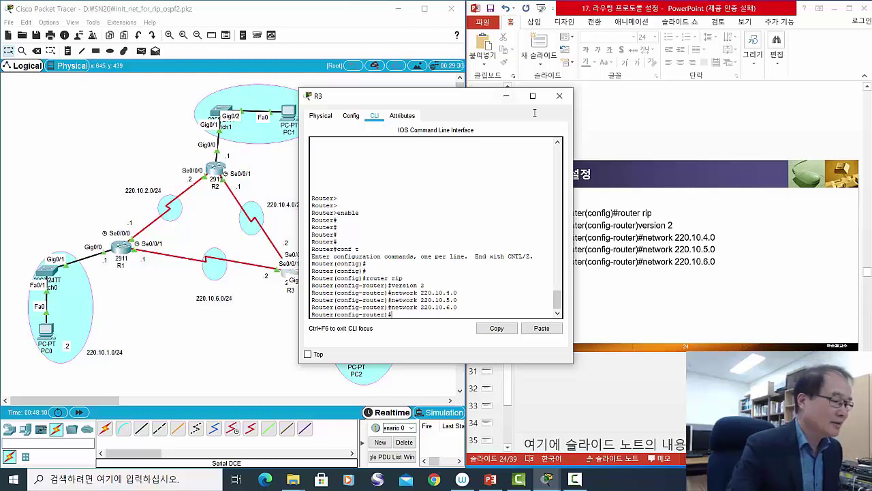
click(560, 95)
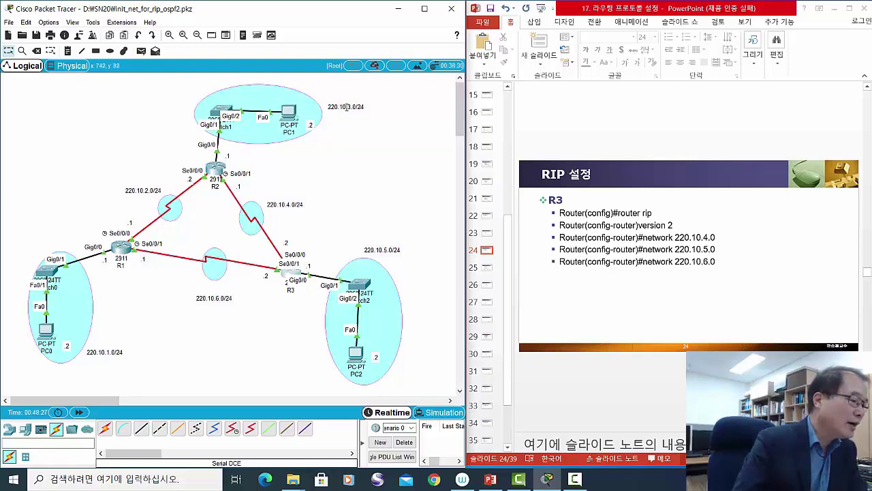
drag(350, 107, 348, 111)
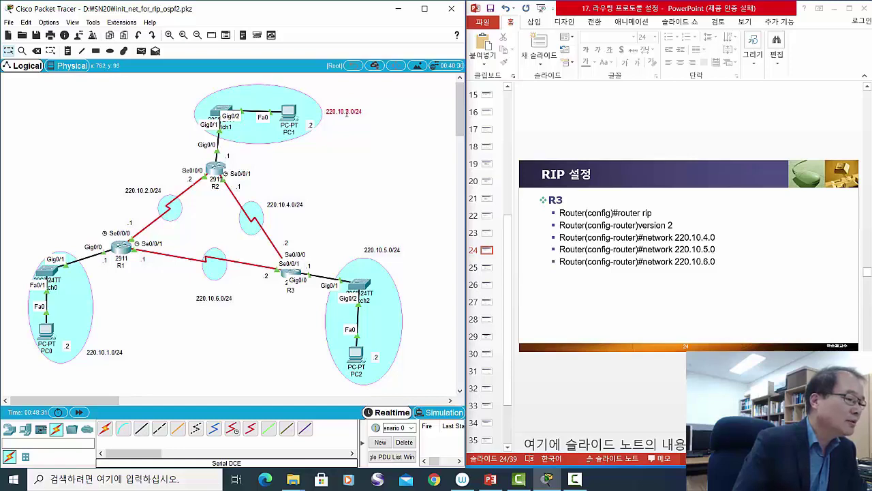
drag(346, 109, 347, 102)
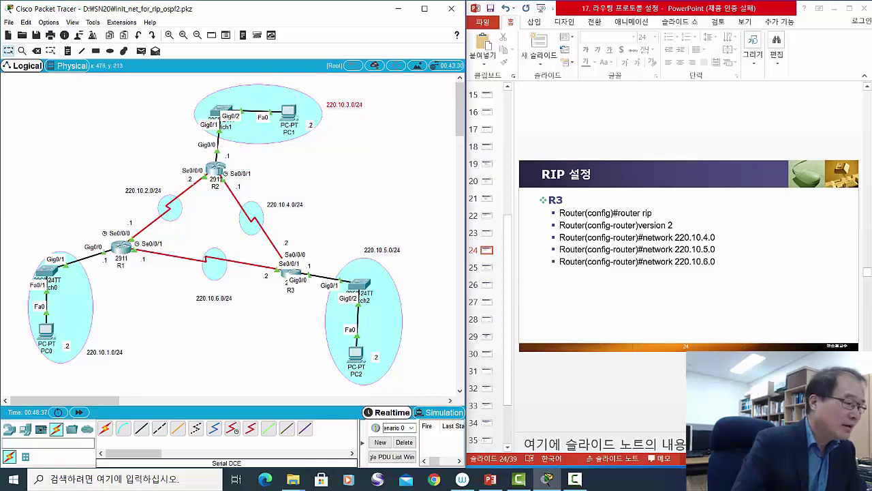
drag(217, 171, 218, 170)
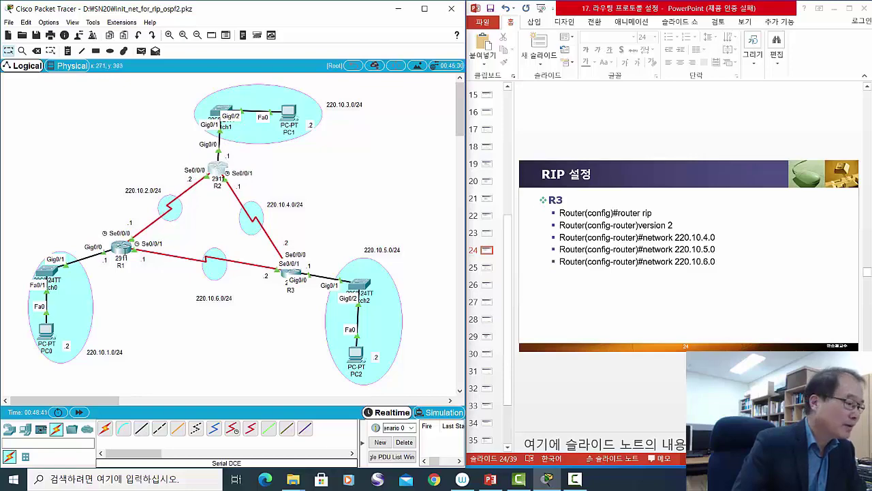
Check R1's entered RIP networks against the topology, nudging the 220.10.1.0/24, 220.10.2.0/24 and 220.10.6.0/24 labels to point them out.
click(121, 248)
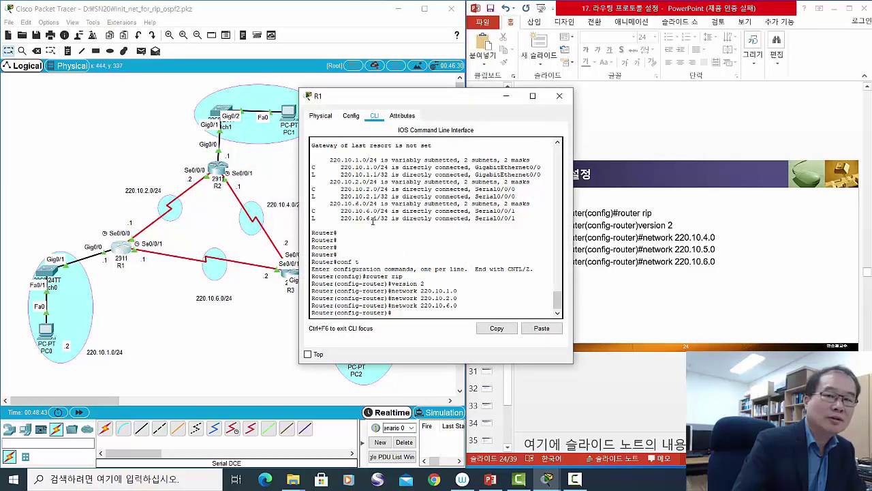
click(559, 96)
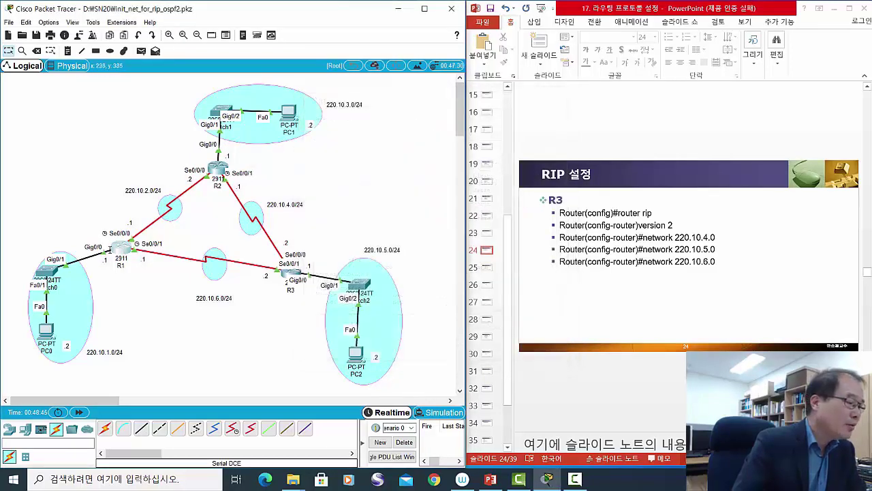
drag(119, 246, 118, 244)
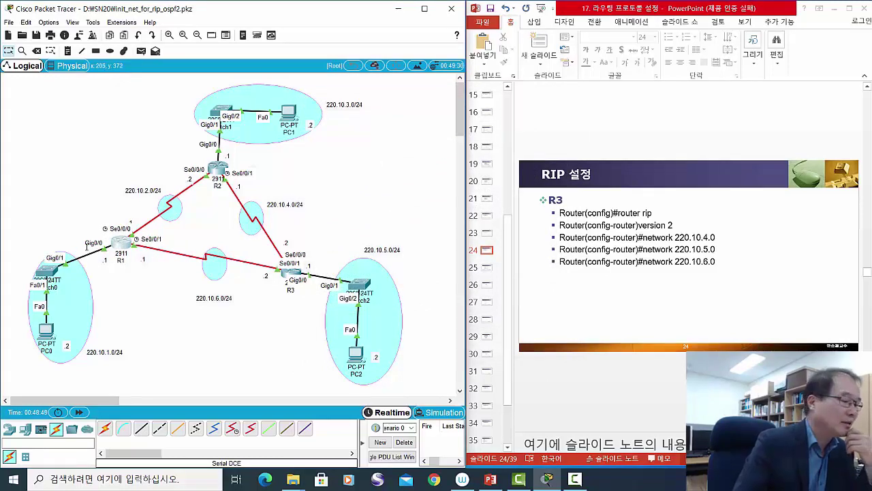
drag(96, 352, 99, 353)
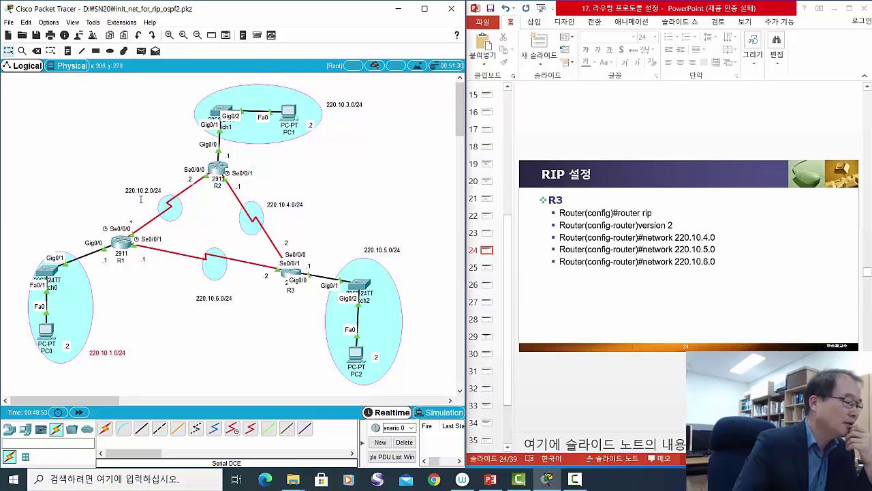
drag(142, 195, 141, 188)
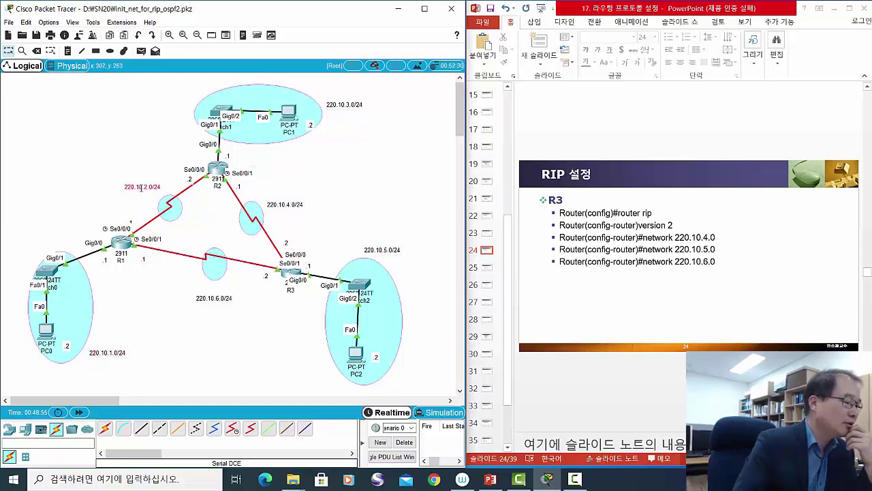
click(210, 298)
drag(211, 299, 211, 294)
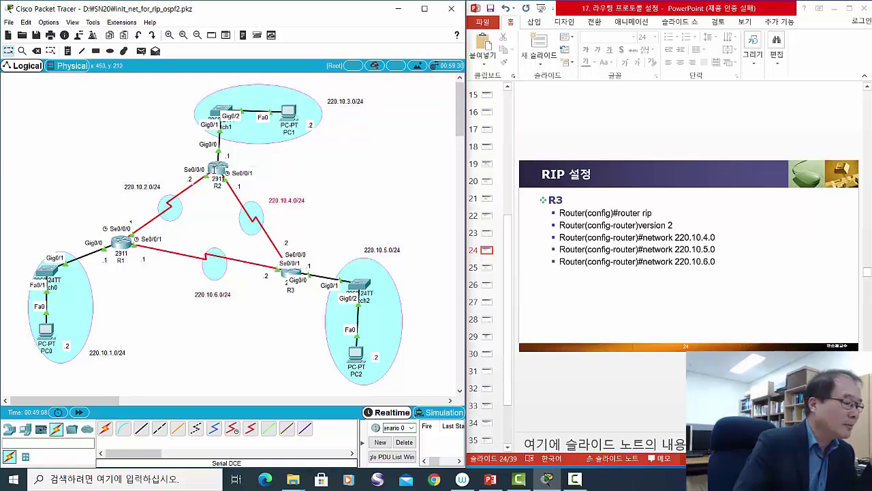
Check R2's entered RIP networks against the topology, nudging the 220.10.3.0/24 and 220.10.4.0/24 labels to point them out.
click(217, 171)
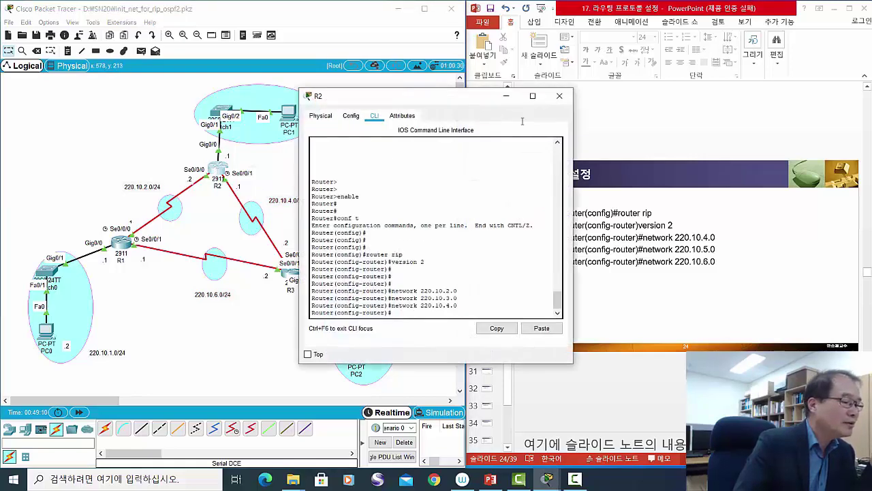
click(559, 95)
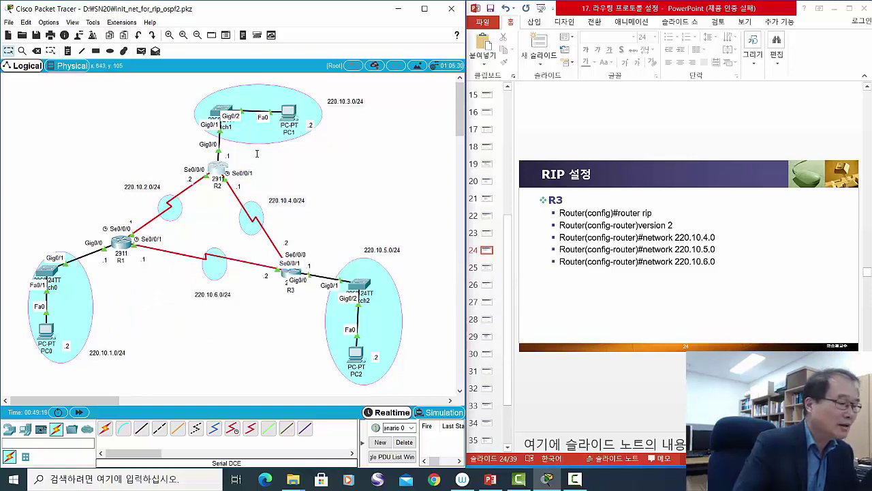
drag(351, 104, 352, 113)
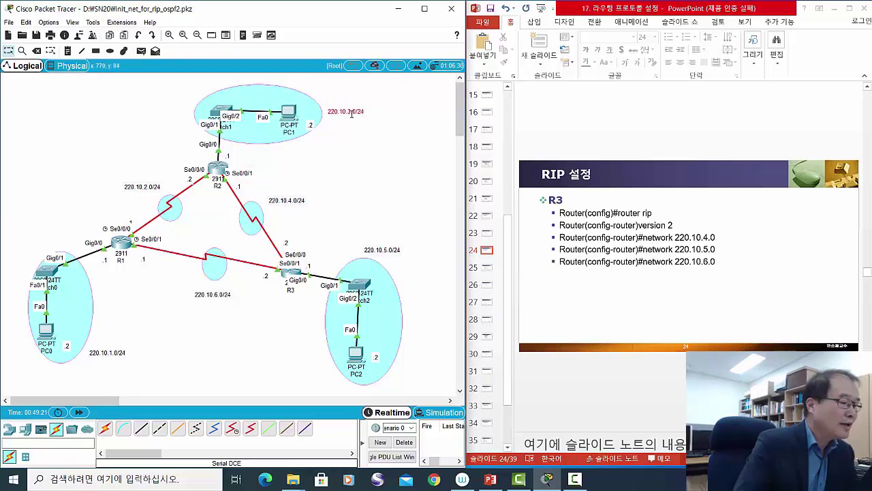
drag(289, 202, 289, 209)
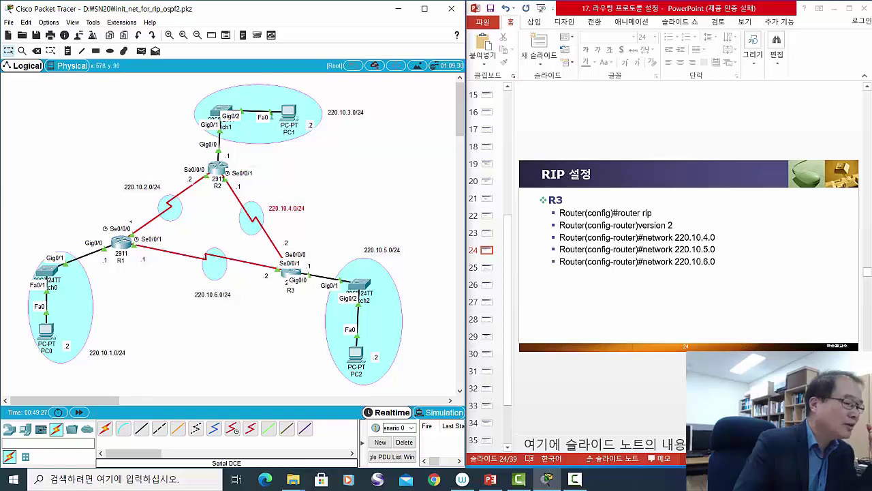
Compare the LANs behind R2 and R1 on the topology, nudging the 220.10.3.0/24 and 220.10.1.0/24 labels to point them out.
mouse_move(285, 117)
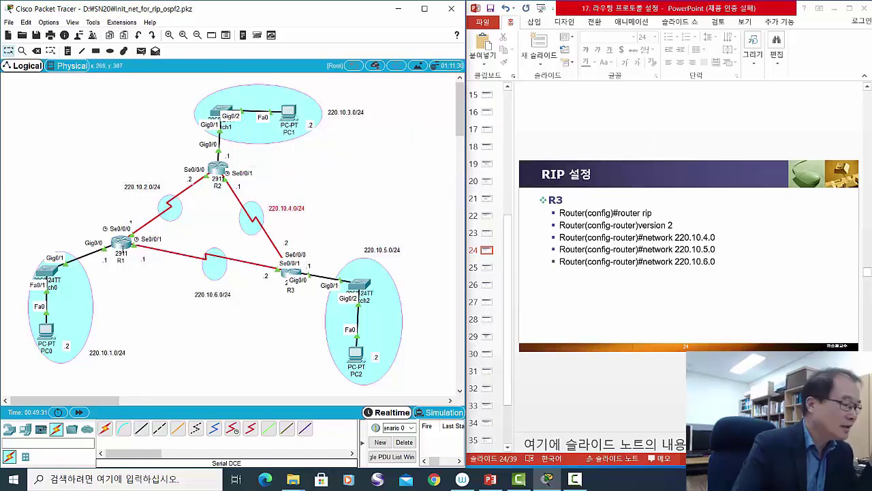
mouse_move(123, 244)
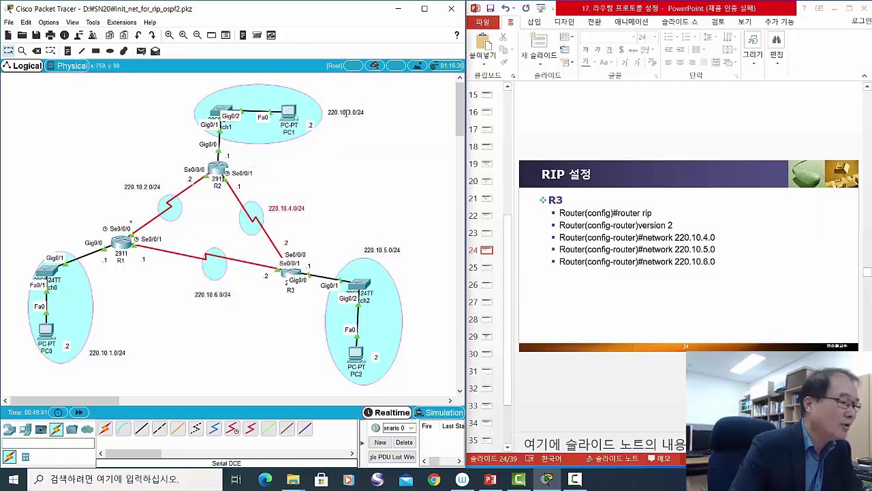
drag(347, 112, 347, 104)
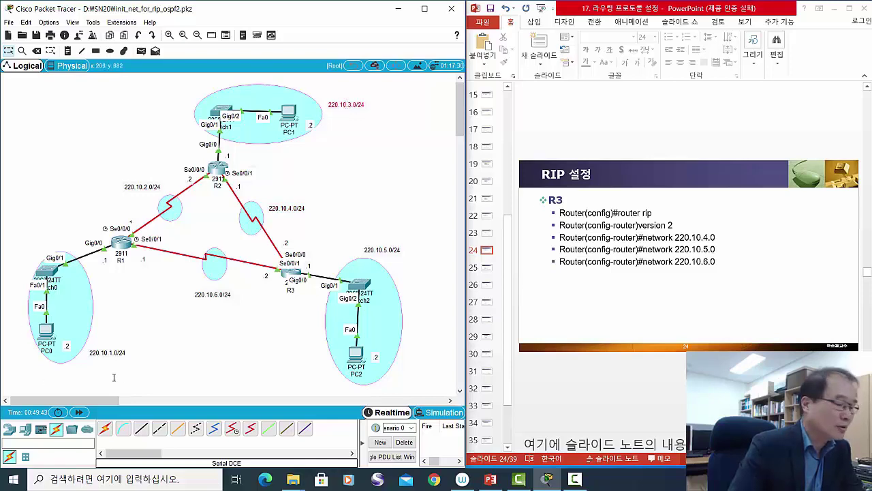
drag(108, 354, 104, 359)
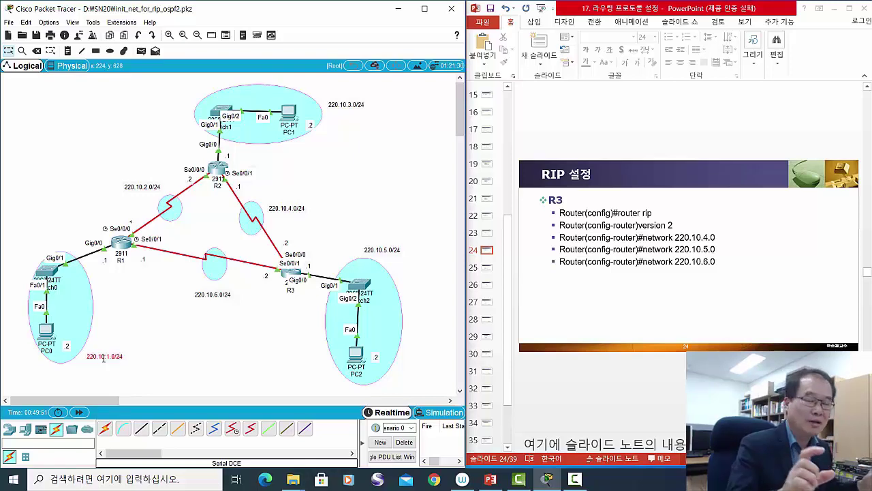
Advance the PowerPoint deck to the routing table check slide, and open R1's command line in Packet Tracer at a fresh prompt.
click(663, 332)
scroll(663, 331, down, 1)
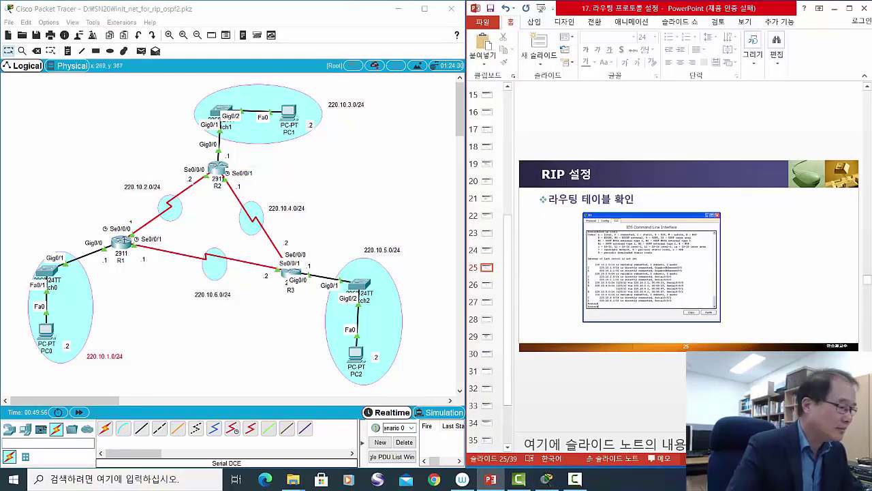
click(119, 242)
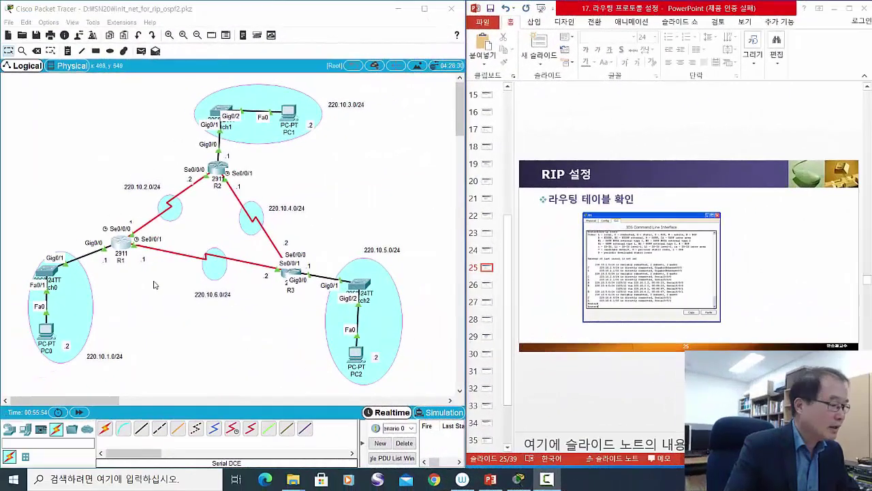
click(126, 249)
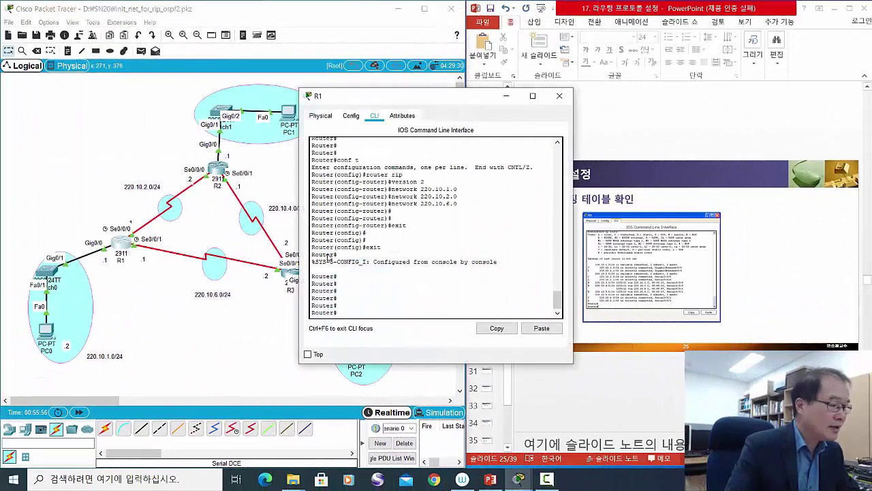
key(Return)
key(Return)
key(Return)
key(Return)
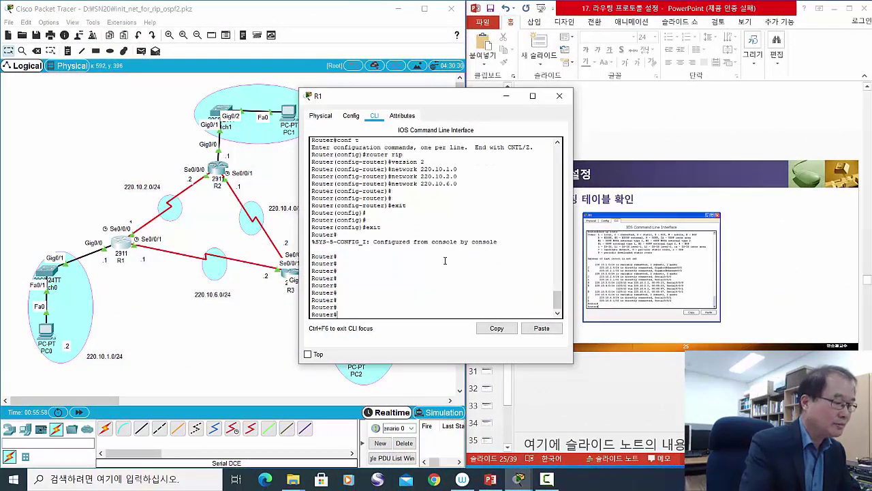
Run show ip route on R1, correcting the misspelled show command.
text(sow ip)
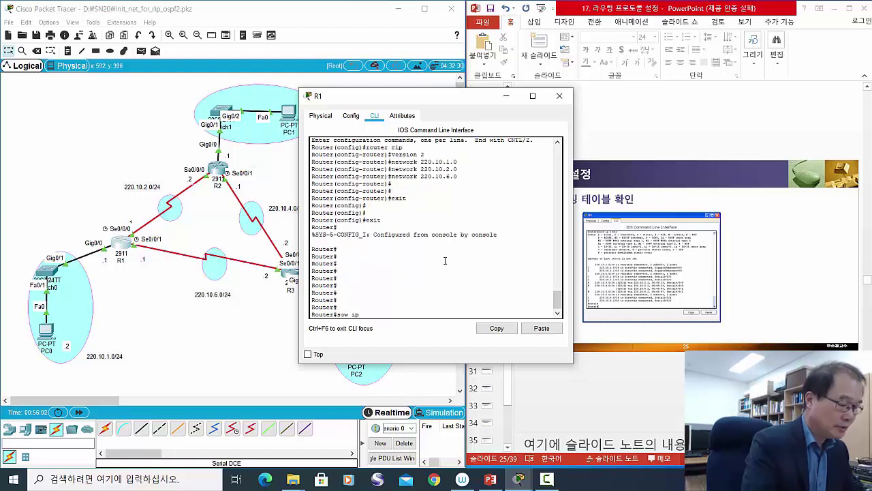
text( route)
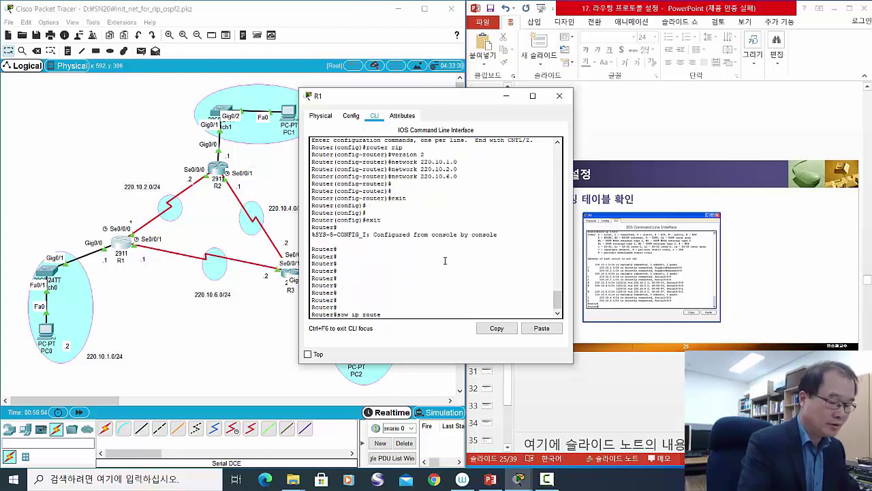
key(Return)
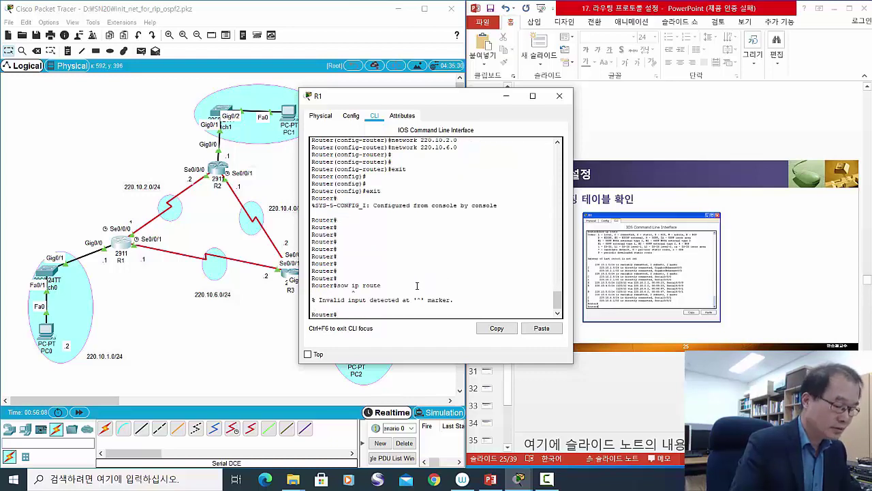
key(Up)
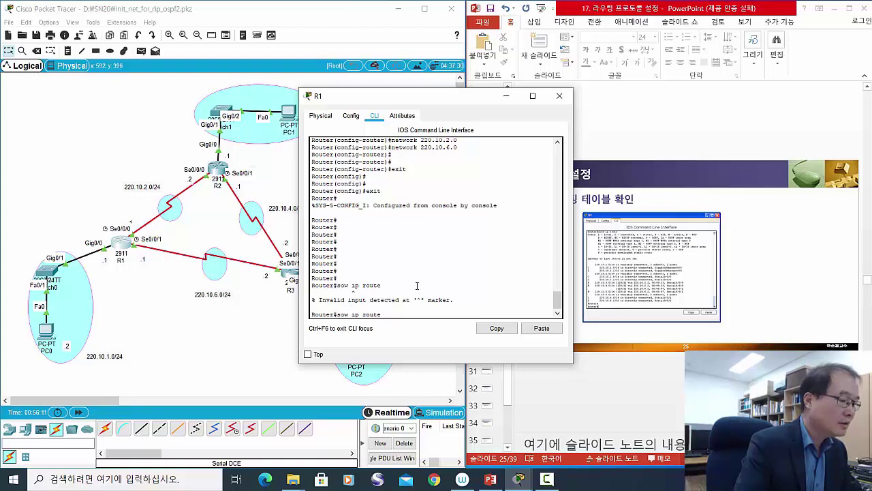
text(h)
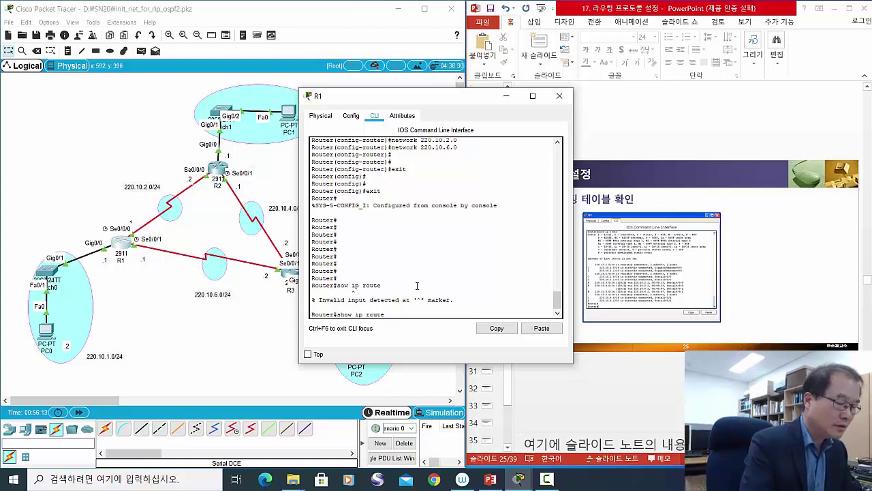
key(Return)
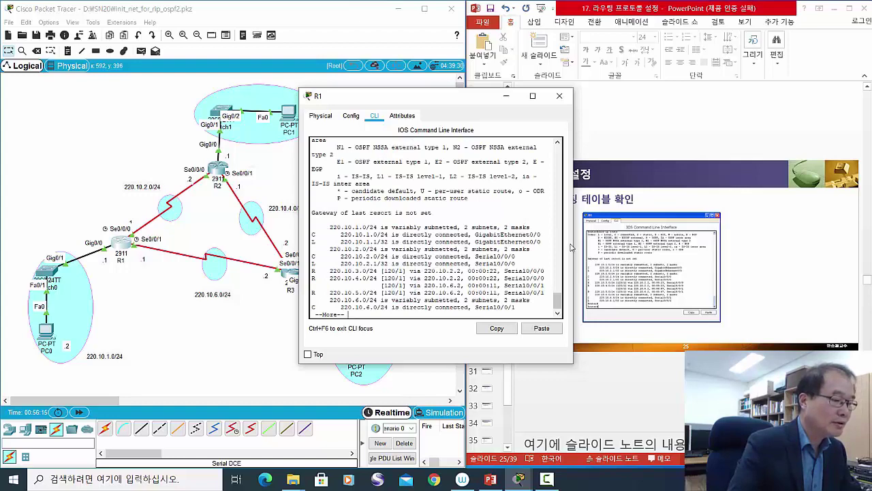
Widen R1's window, display the rest of the routing table, and move the window farther from the topology.
drag(573, 247, 716, 235)
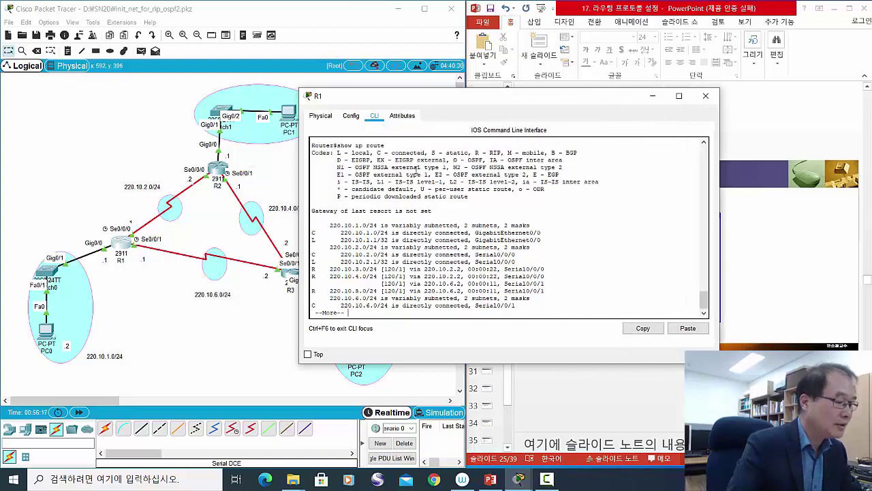
key(space)
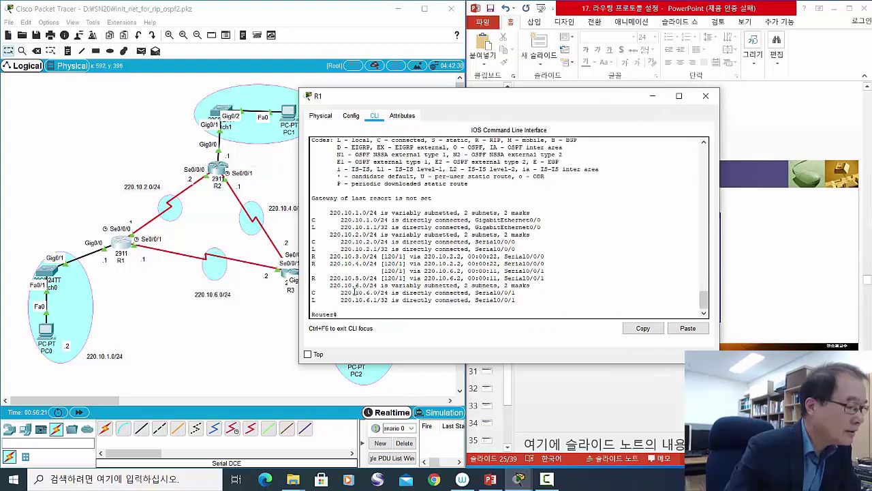
drag(441, 102, 459, 85)
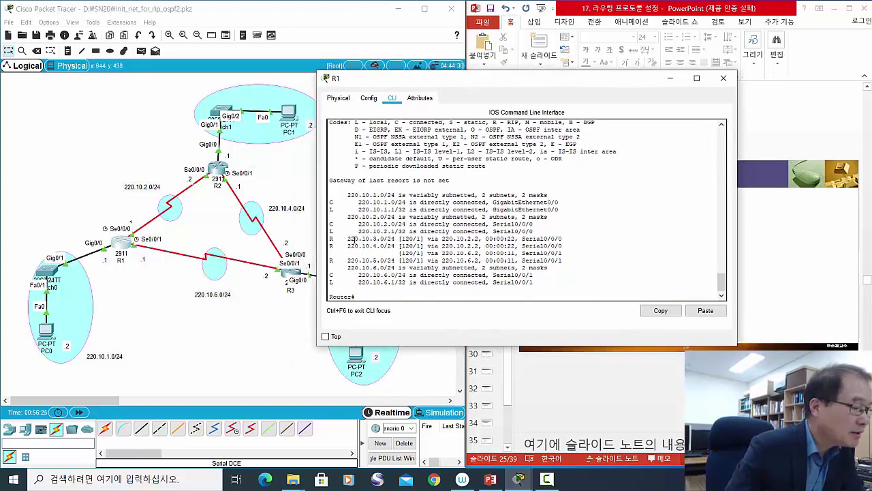
Trace R1's RIP route to 220.10.3.0/24 through next hop 220.10.2.2, comparing the table entries with the topology labels.
drag(349, 238, 480, 239)
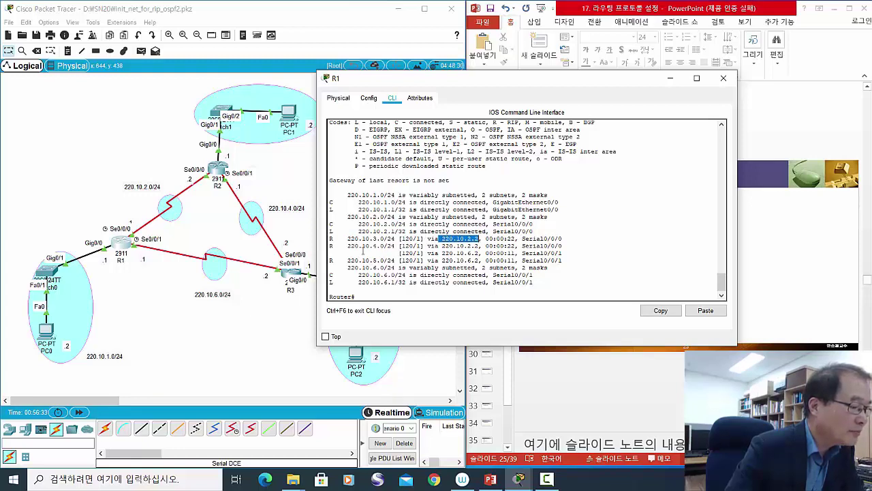
drag(348, 246, 394, 246)
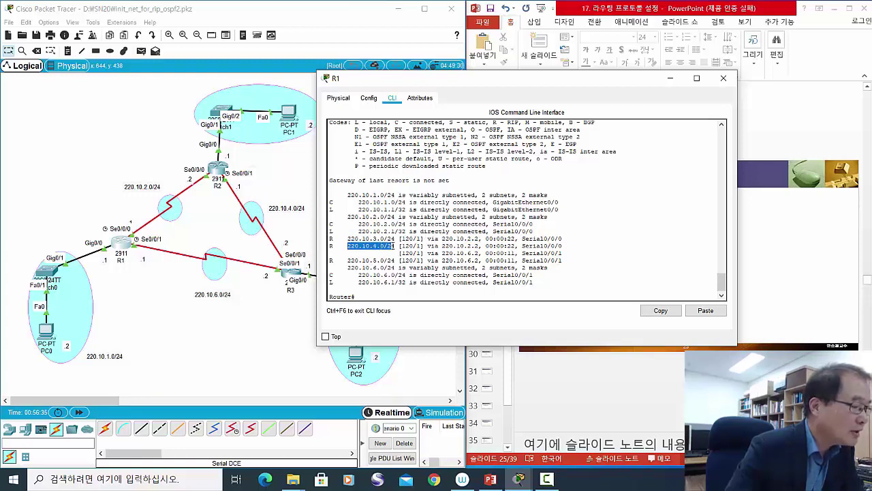
drag(535, 84, 601, 94)
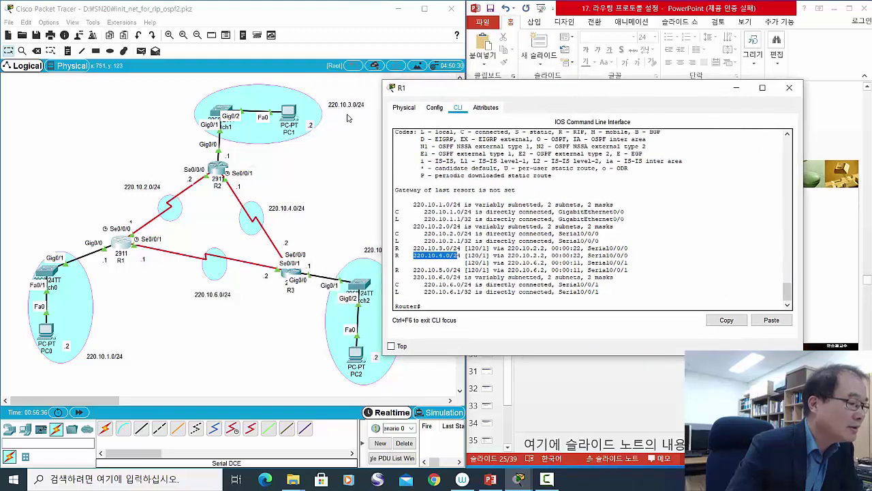
click(349, 107)
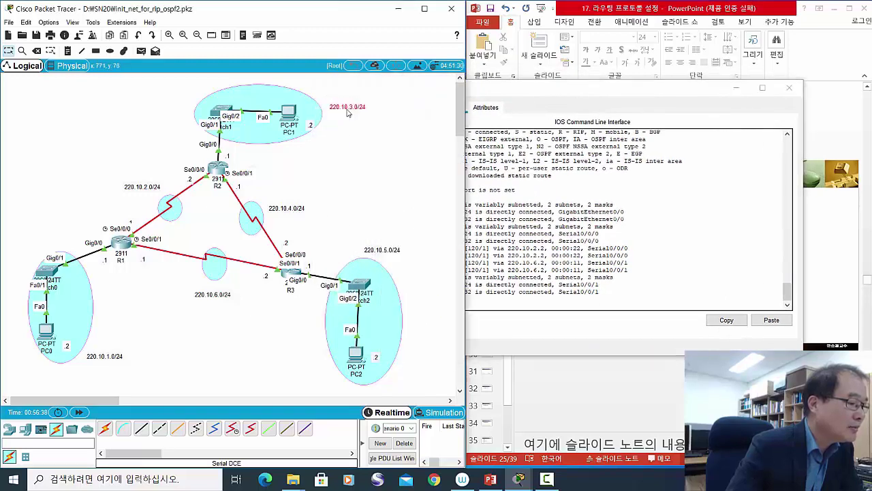
click(556, 101)
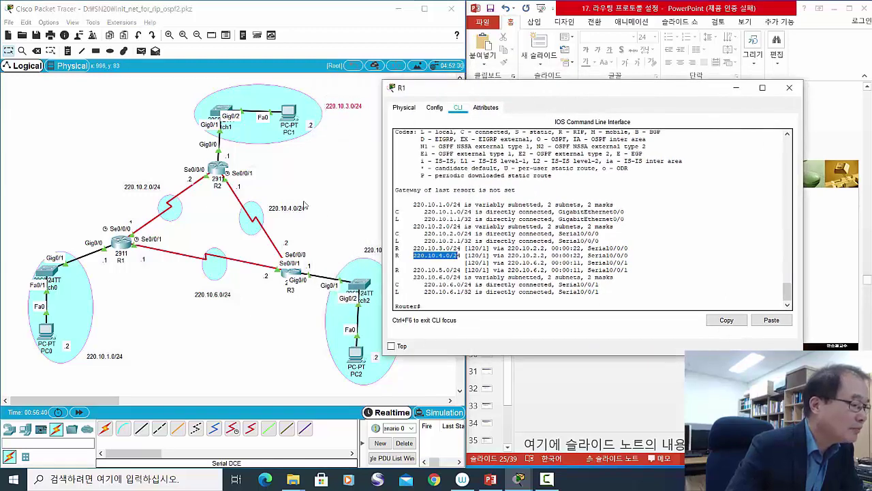
click(192, 184)
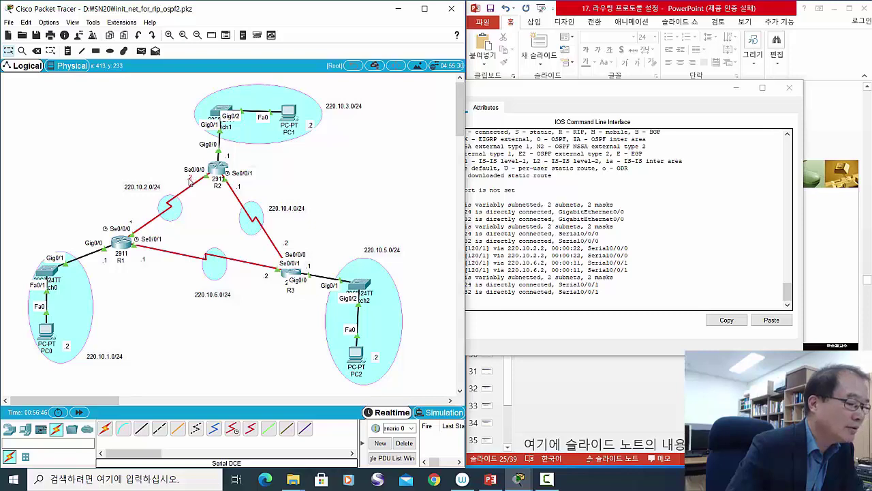
click(629, 211)
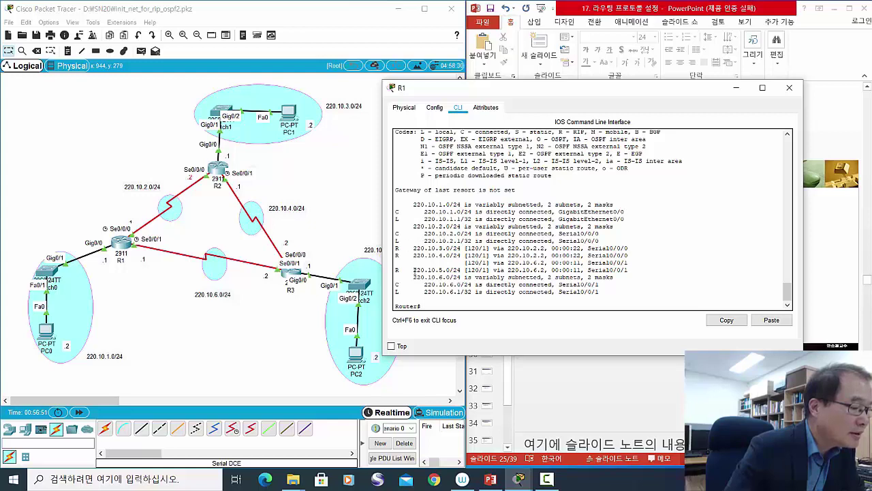
Examine the two RIP paths to 220.10.4.0/24 in R1's table, highlighting both entries with R1's window moved clear of the topology.
drag(413, 257, 647, 258)
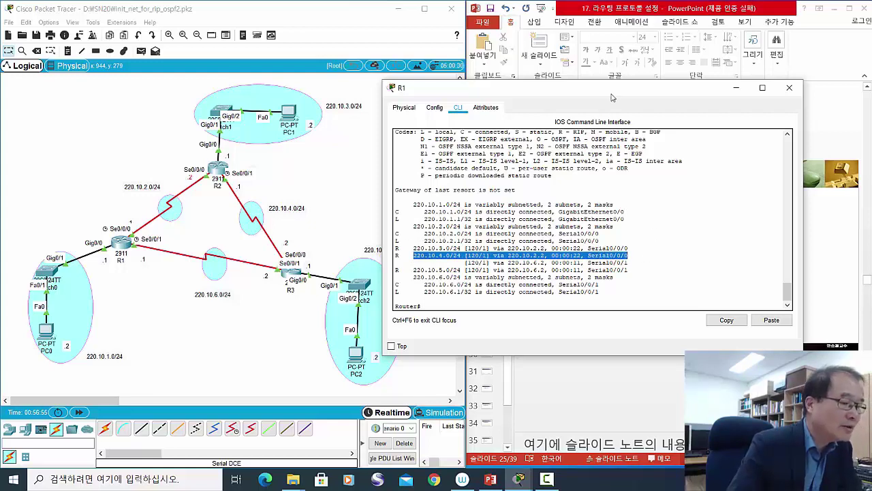
drag(611, 92, 653, 88)
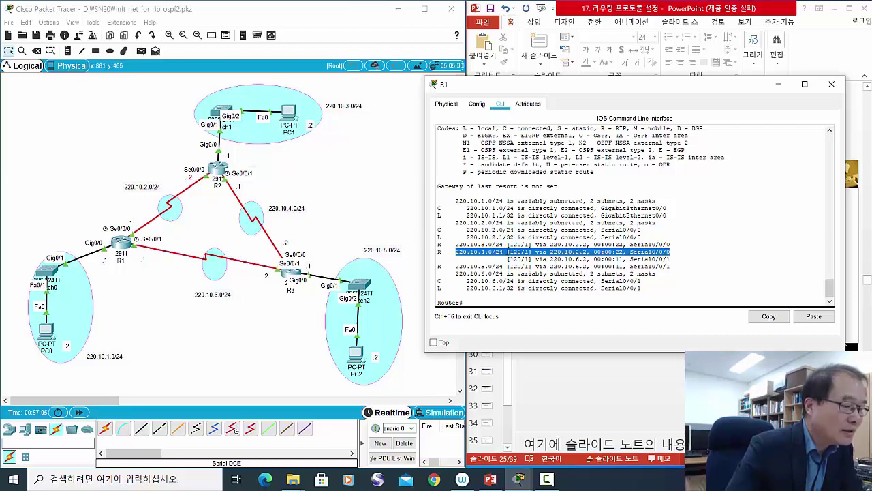
click(508, 251)
drag(508, 252, 677, 258)
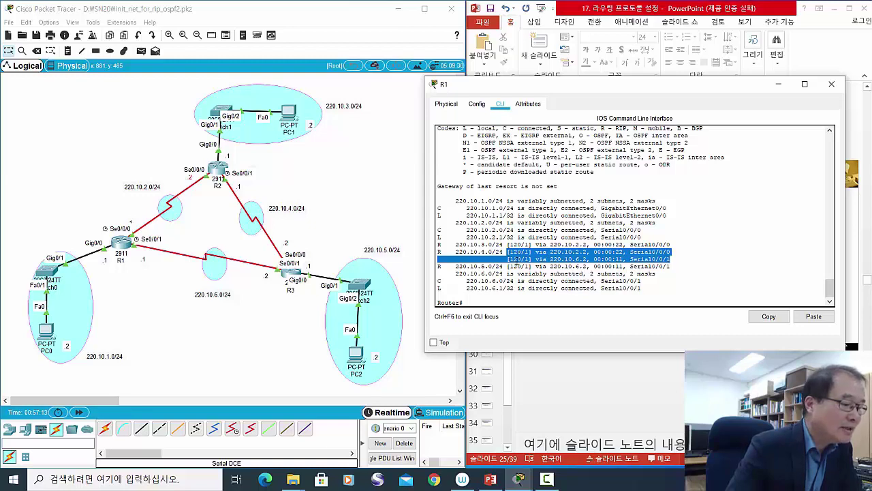
click(512, 257)
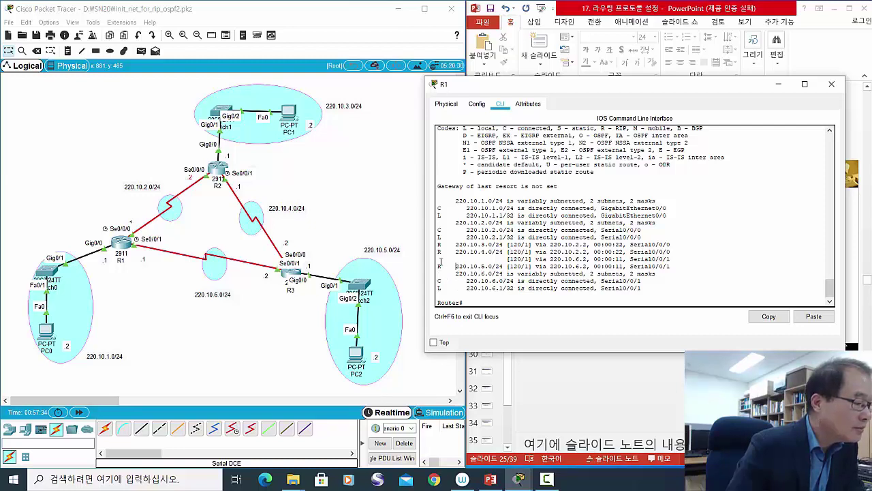
Examine R1's RIP route to 220.10.5.0/24 and its administrative distance, pointing out the 220.10.5.0/24 and 220.10.4.0/24 labels on the topology.
click(379, 249)
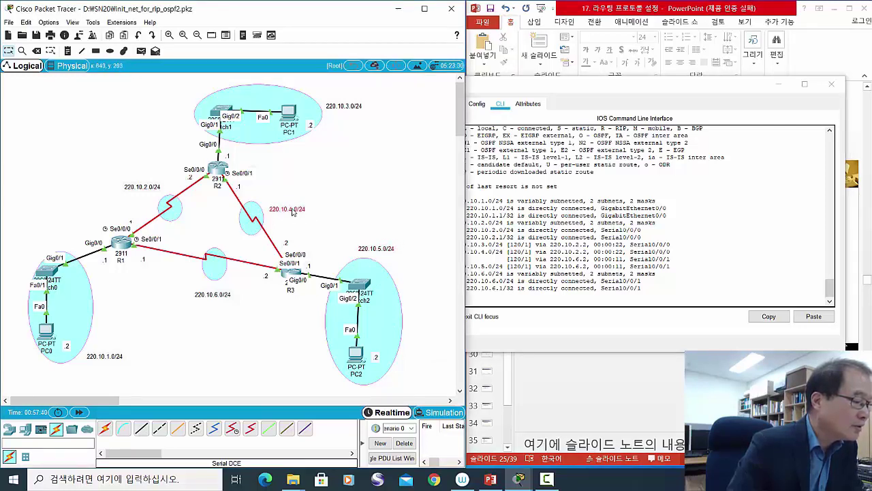
mouse_move(293, 214)
mouse_down()
mouse_move(300, 194)
mouse_move(299, 206)
mouse_up()
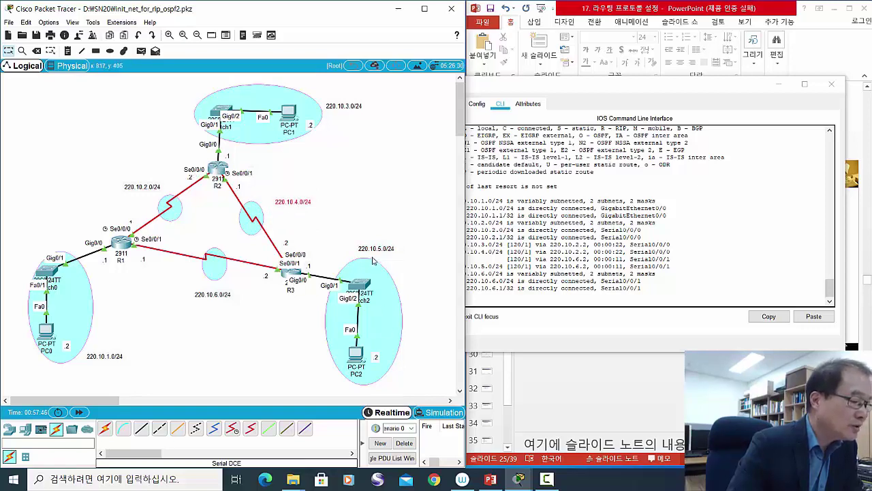
click(483, 255)
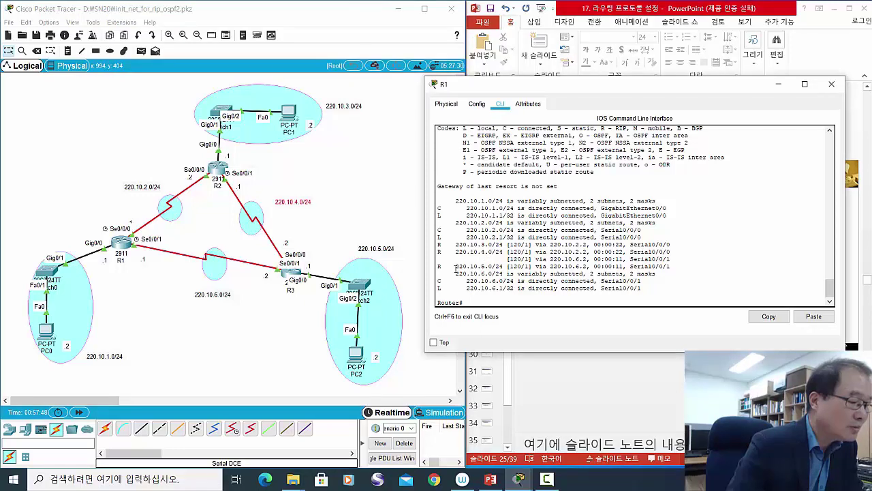
drag(456, 268, 678, 268)
mouse_move(530, 266)
mouse_down()
mouse_move(511, 268)
mouse_move(520, 267)
mouse_up()
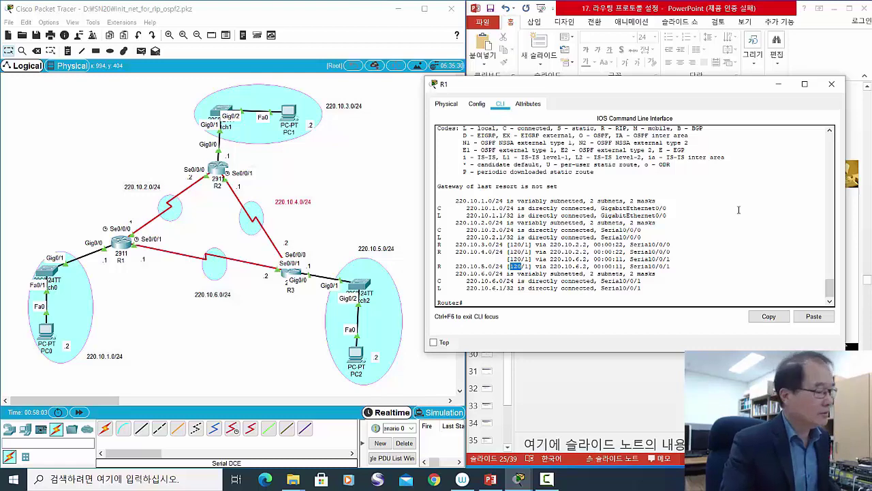
Close R1's window and advance the PowerPoint deck to the slide on RIP dynamic update by link deletion.
click(832, 84)
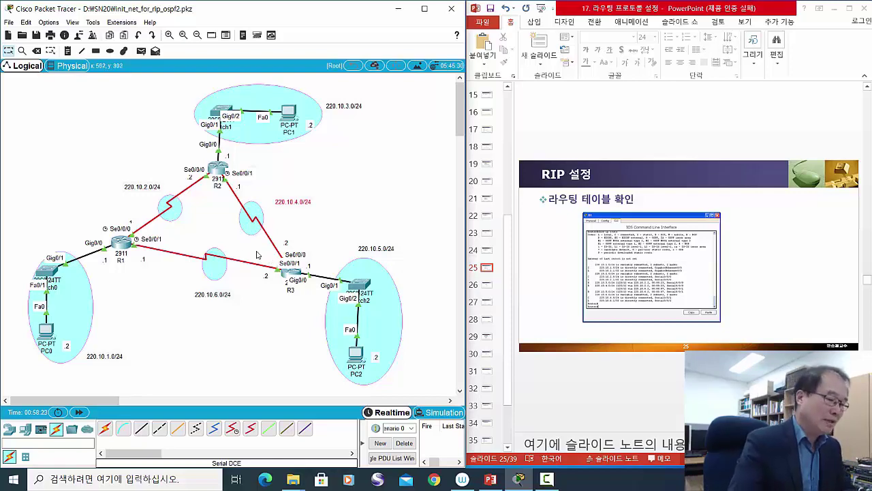
click(764, 232)
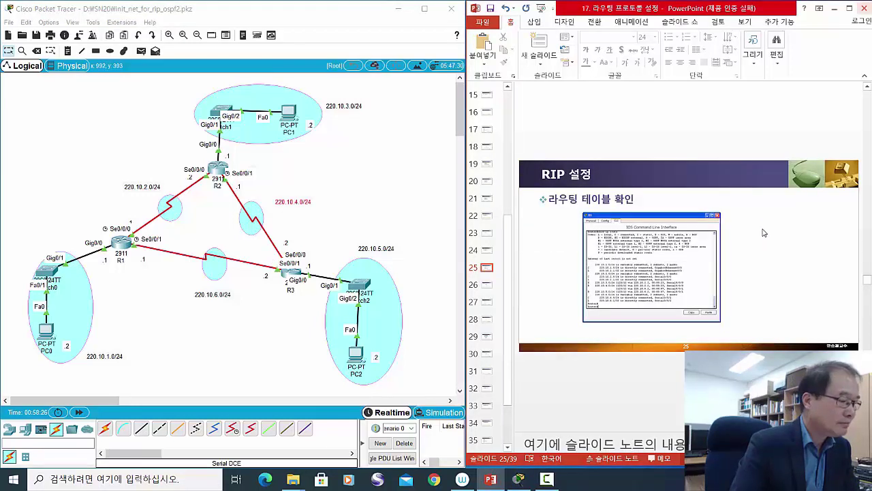
key(Page_Down)
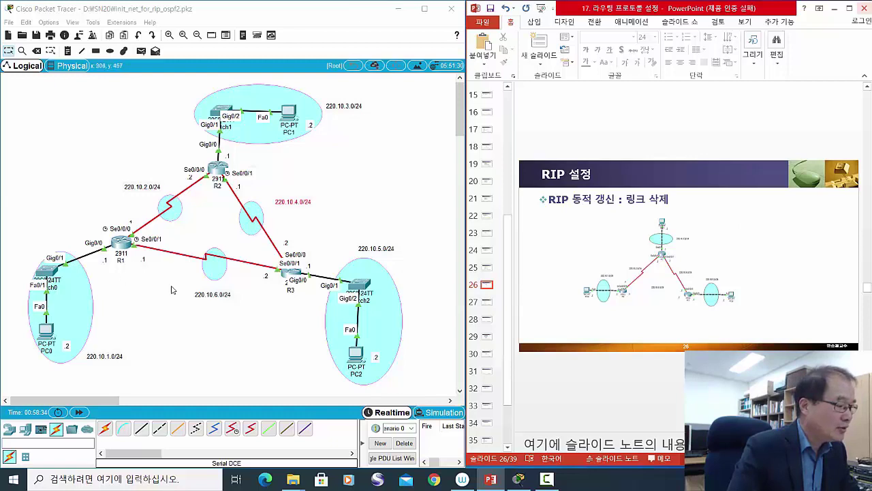
Move the ellipse on the R1–R3 link so it is centred on the middle of the cable.
click(219, 282)
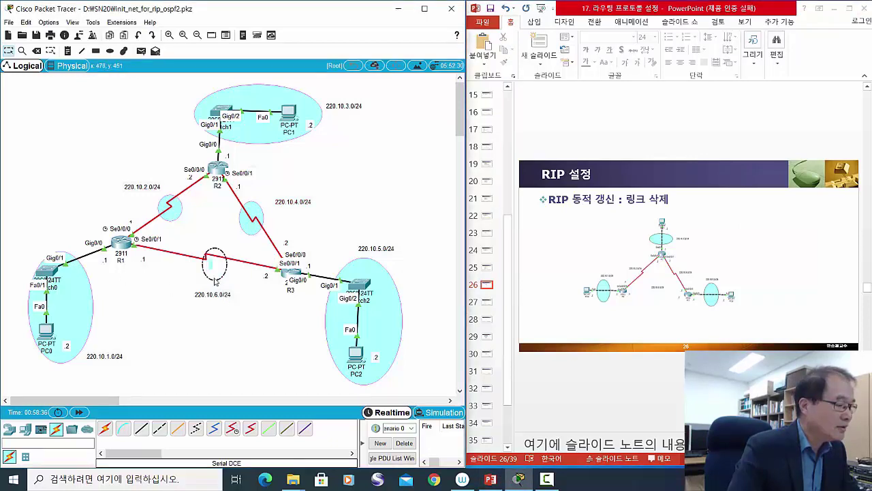
drag(219, 282, 211, 276)
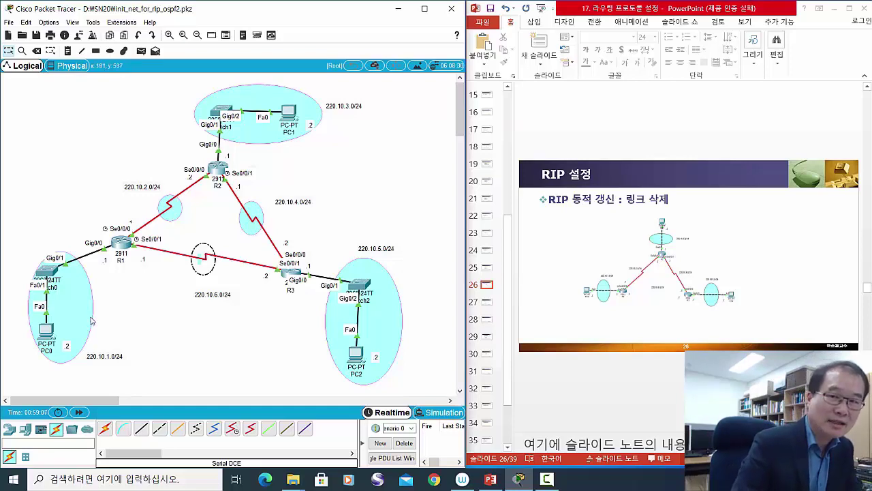
click(205, 338)
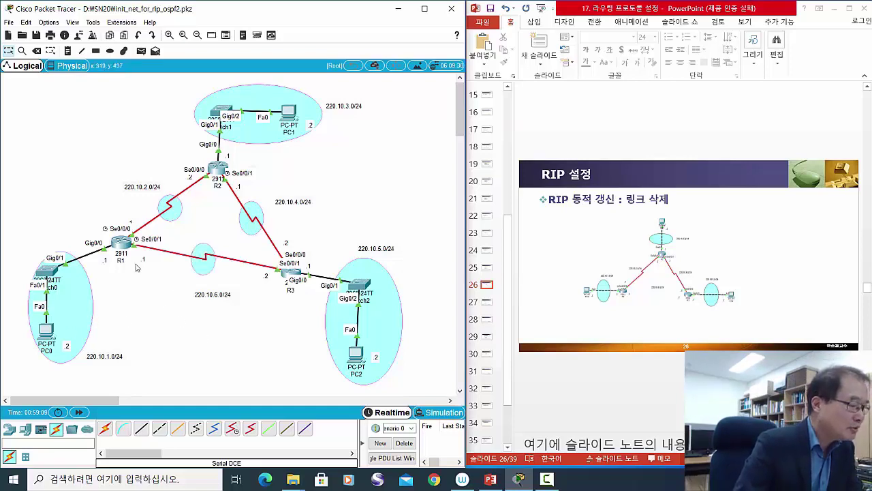
Compare R1's 220.10.5.0/24 route via 220.10.6.2 with the topology, shifting the 220.10.5.0/24 label slightly, and close R1's window.
click(121, 244)
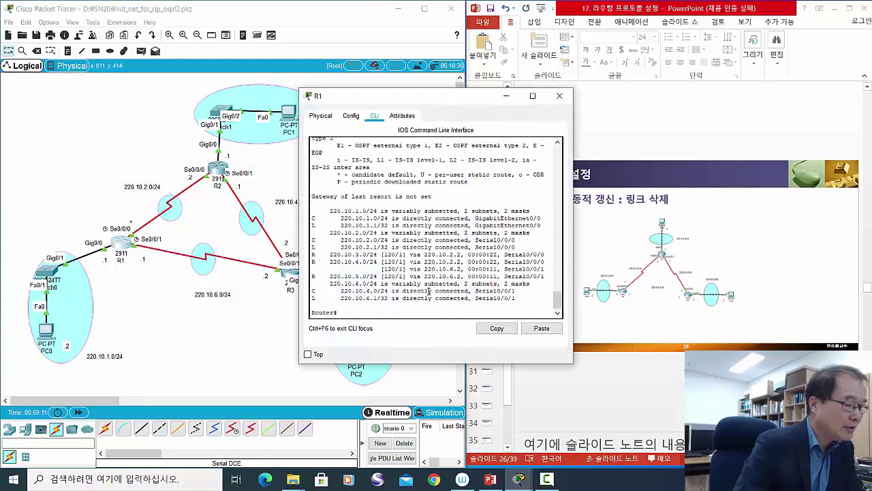
drag(408, 96, 614, 120)
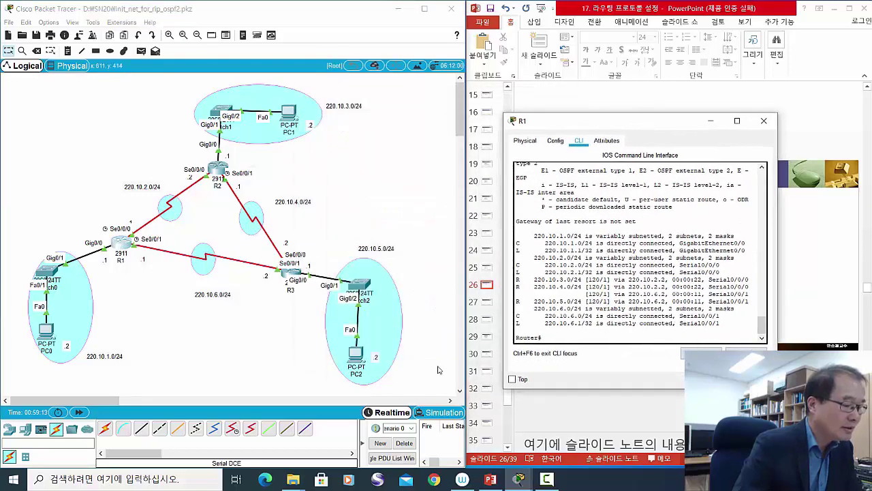
click(387, 252)
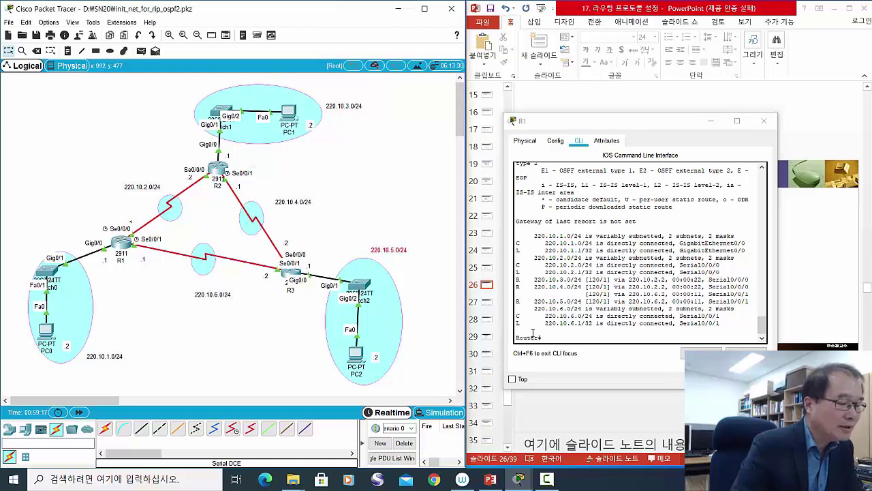
drag(534, 301, 671, 301)
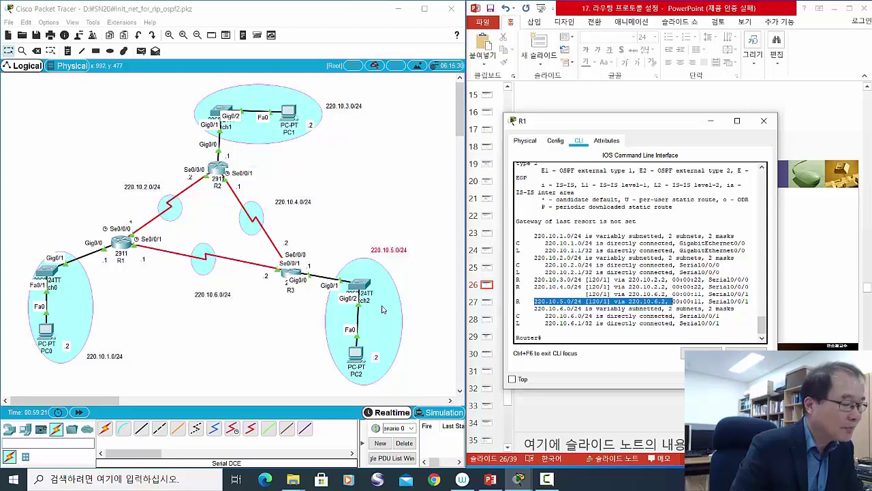
click(269, 281)
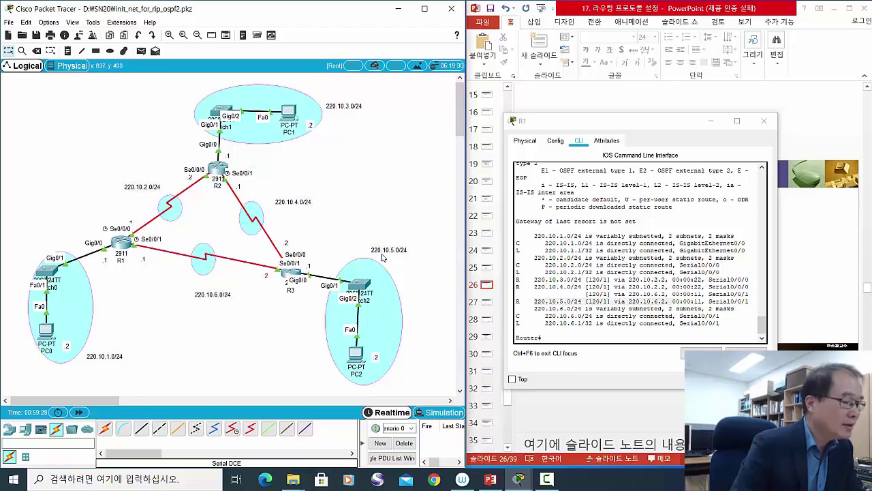
drag(383, 252, 368, 250)
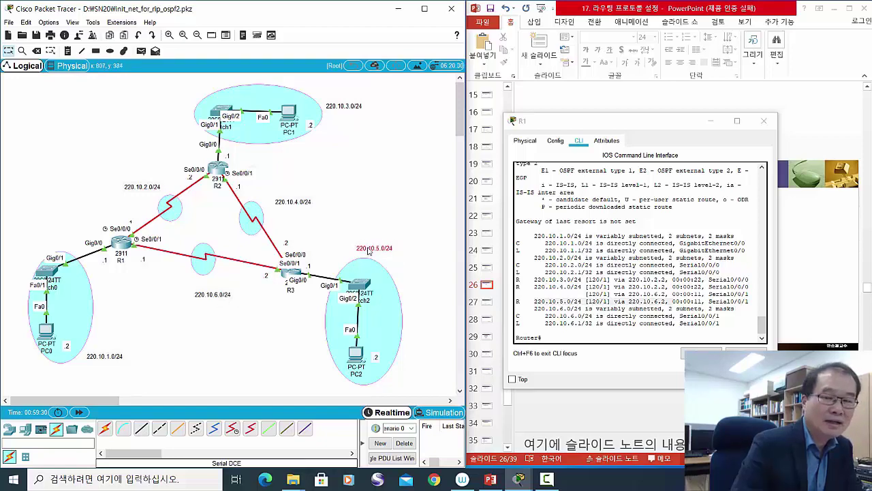
drag(535, 303, 673, 301)
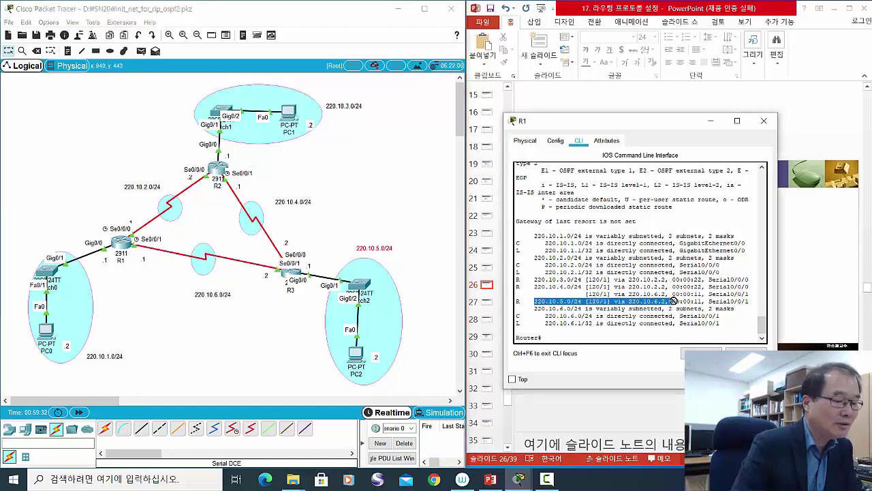
click(764, 121)
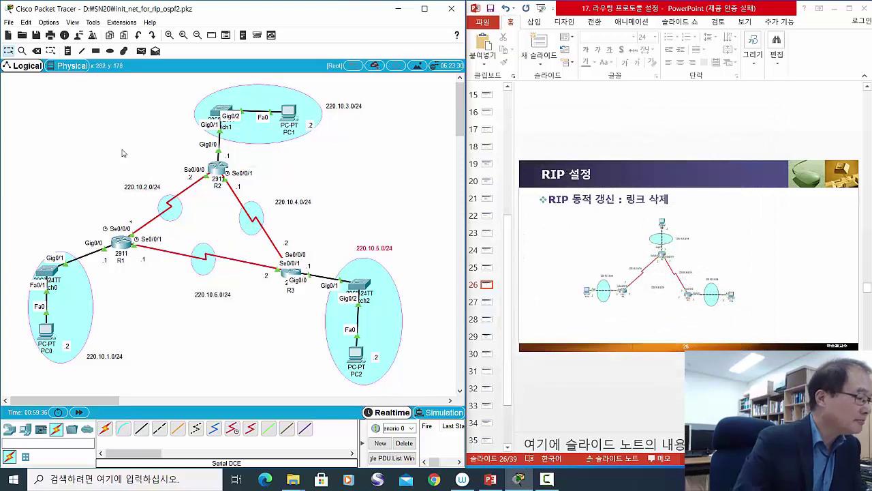
Keep the selected 220.10.5.0/24 label and delete the serial link between R1 and R3 together with its ellipse.
click(39, 52)
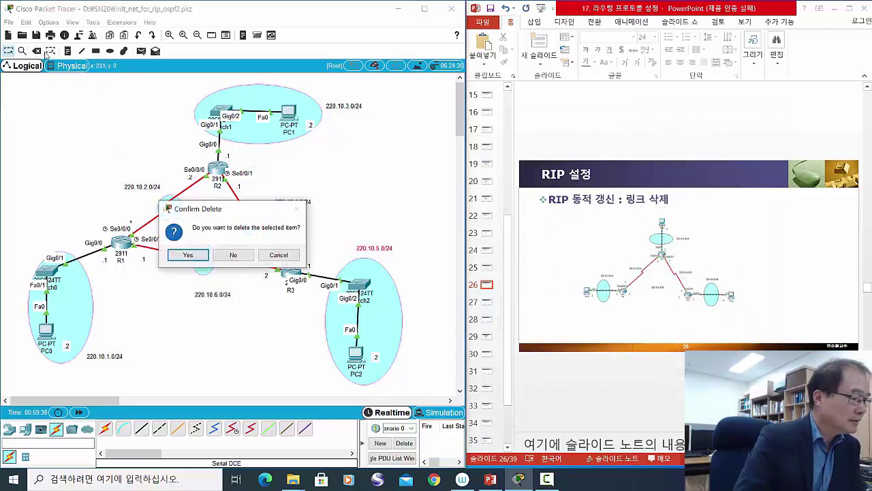
click(239, 257)
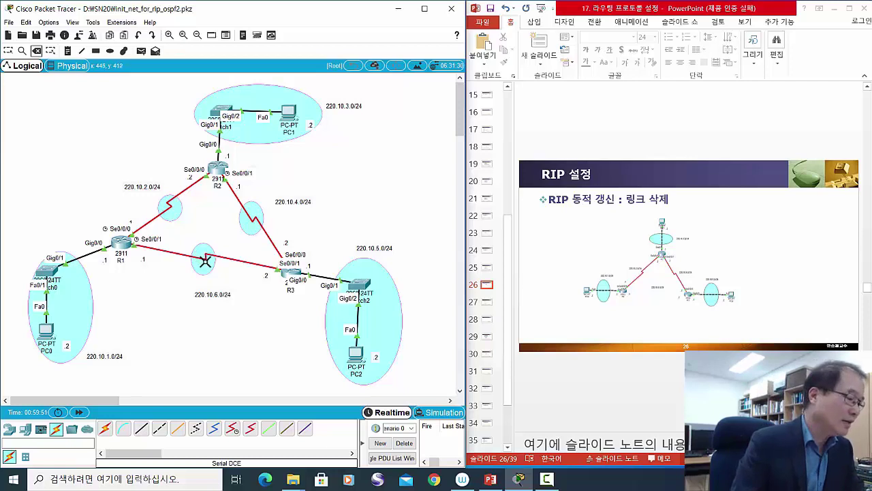
click(206, 259)
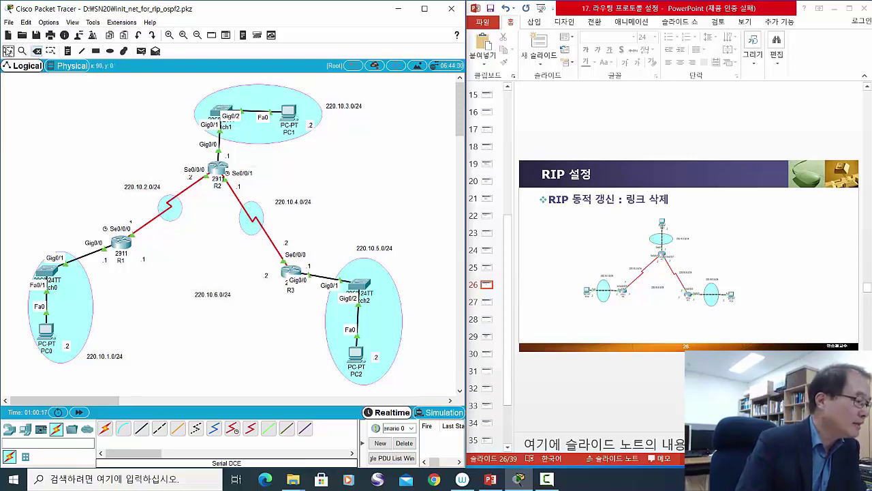
click(7, 51)
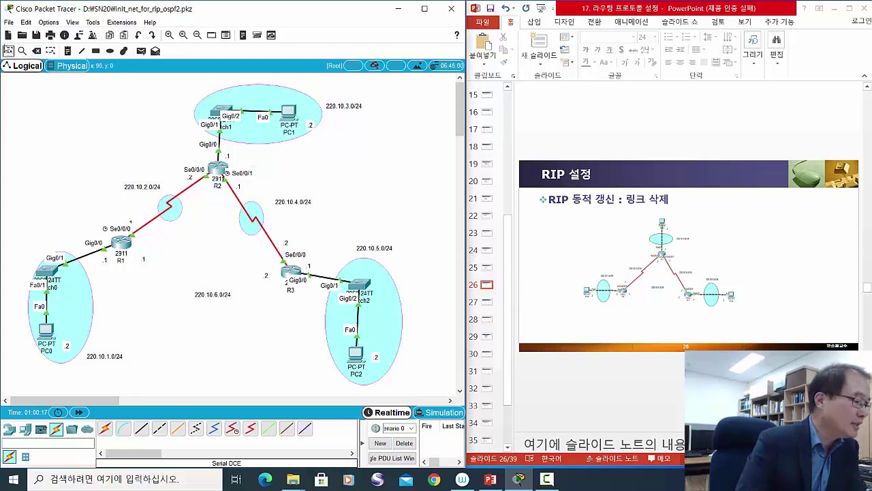
Run show ip route again on R1 and widen its window so each routing table line fits.
click(120, 250)
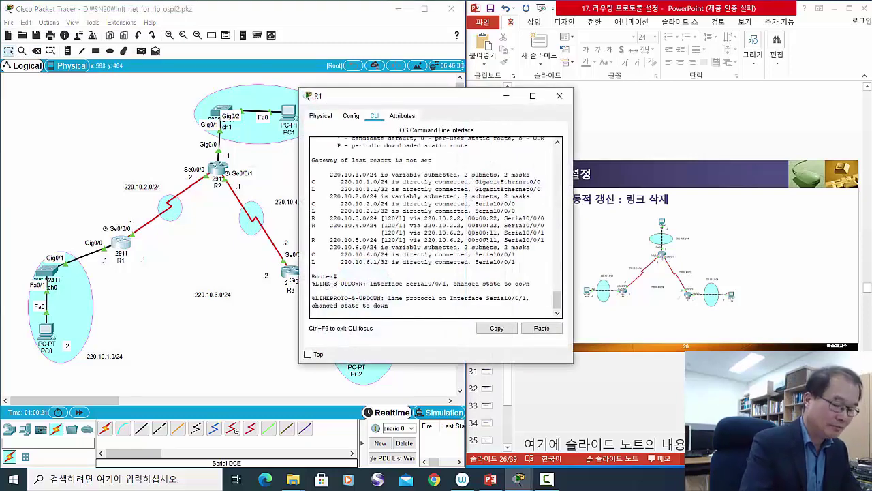
key(Return)
key(Return)
key(Return)
key(Return)
key(Return)
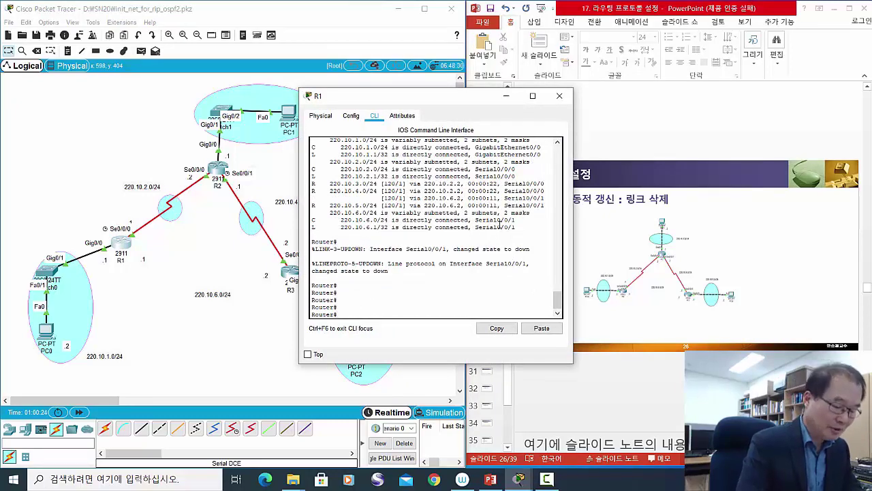
key(Up)
key(Return)
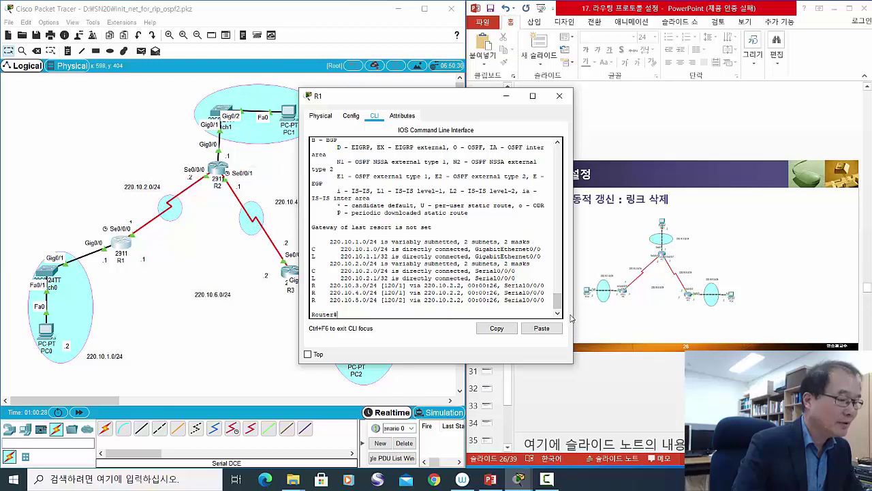
drag(575, 319, 634, 319)
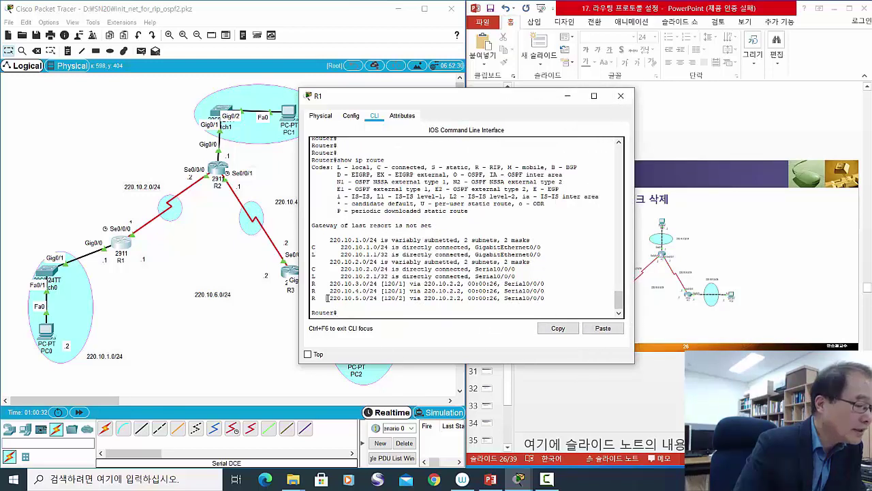
Examine R1's updated RIP route to 220.10.5.0/24, shifting the 220.10.6.0/24 label on the topology slightly.
drag(327, 298, 428, 298)
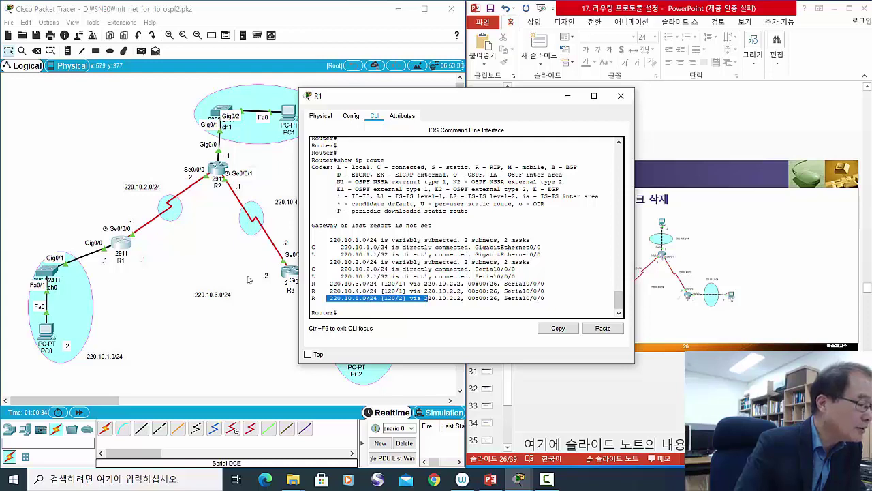
click(218, 300)
drag(230, 293, 211, 288)
click(127, 248)
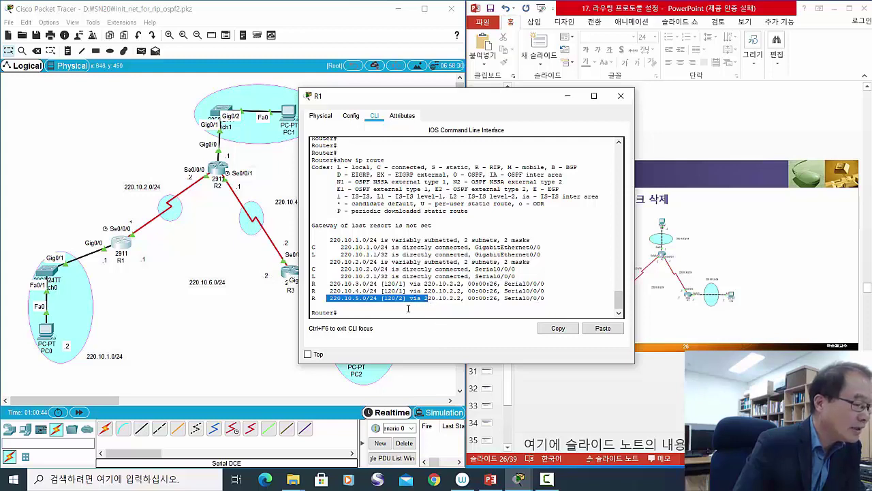
click(328, 301)
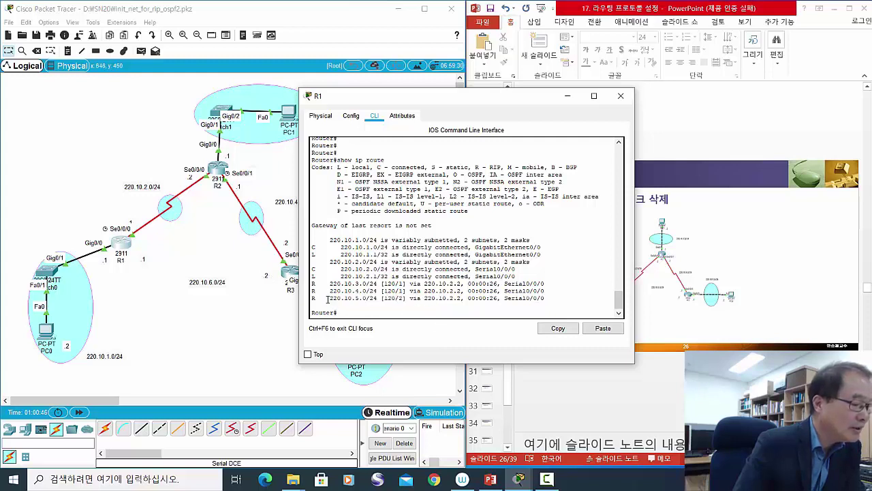
drag(331, 300, 412, 299)
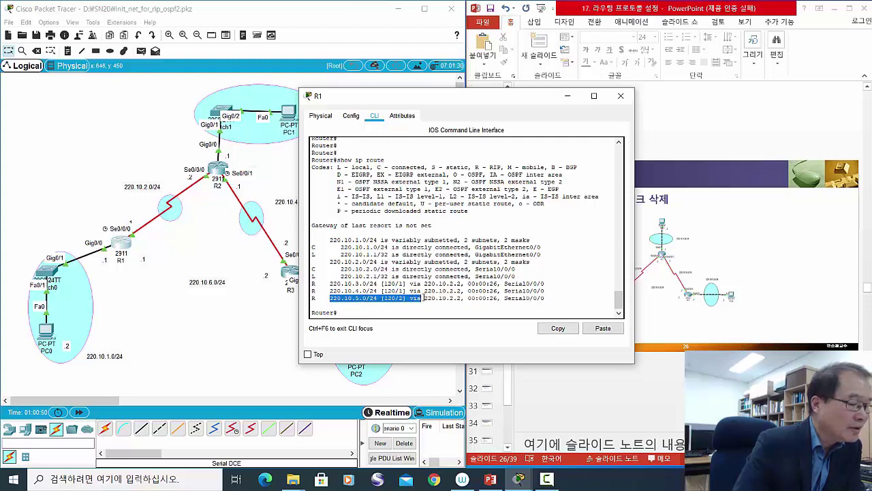
Match next hop 220.10.2.2 of R1's 220.10.5.0/24 route to R2's .2 label on the topology and return to the table.
click(424, 298)
drag(424, 298, 462, 302)
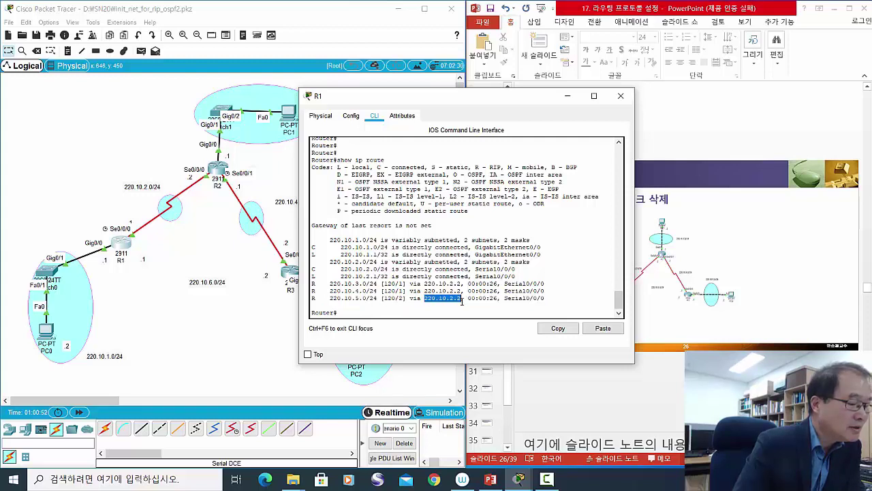
click(193, 183)
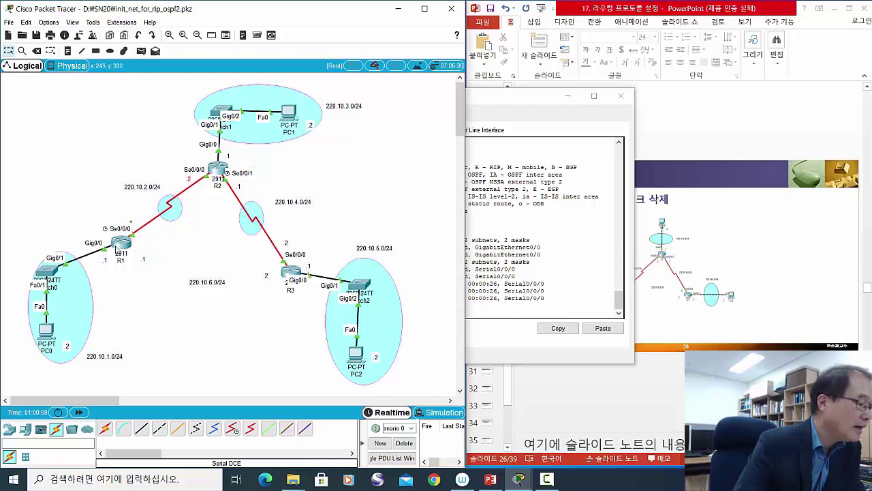
click(117, 247)
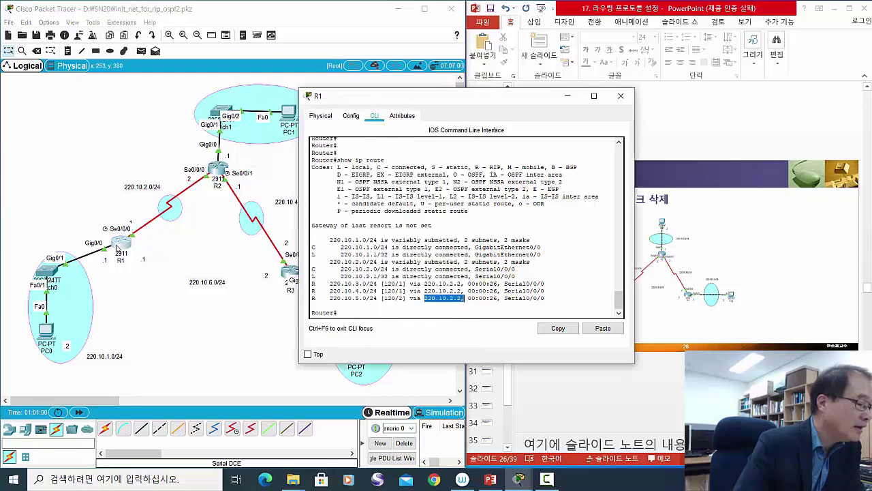
Examine the administrative distance and hop count of R1's 220.10.5.0/24 route, and close R1's window.
click(382, 298)
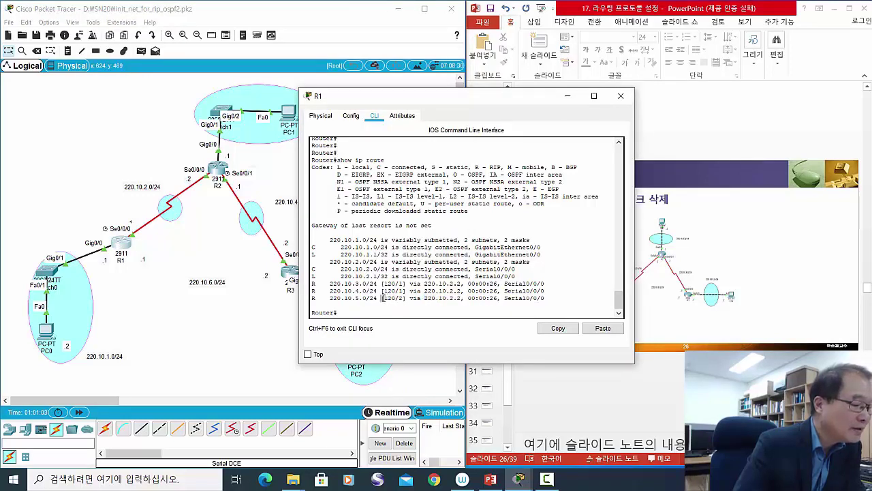
drag(382, 298, 389, 300)
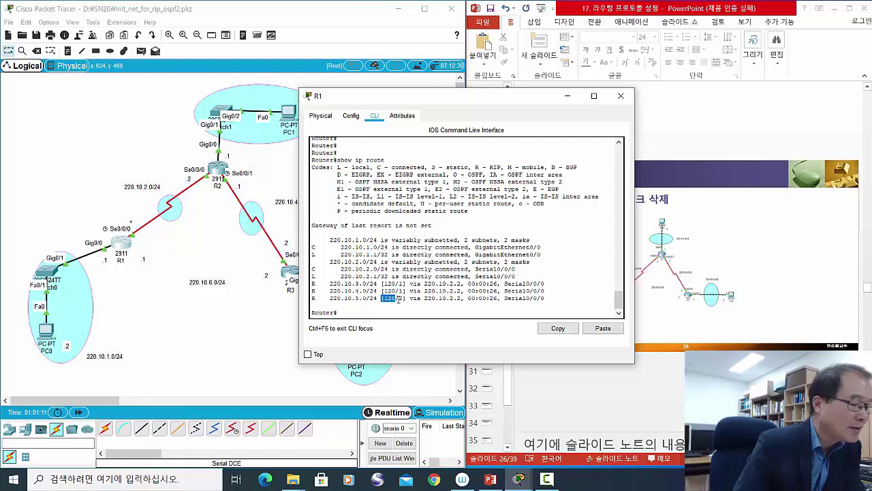
drag(400, 298, 402, 304)
click(399, 303)
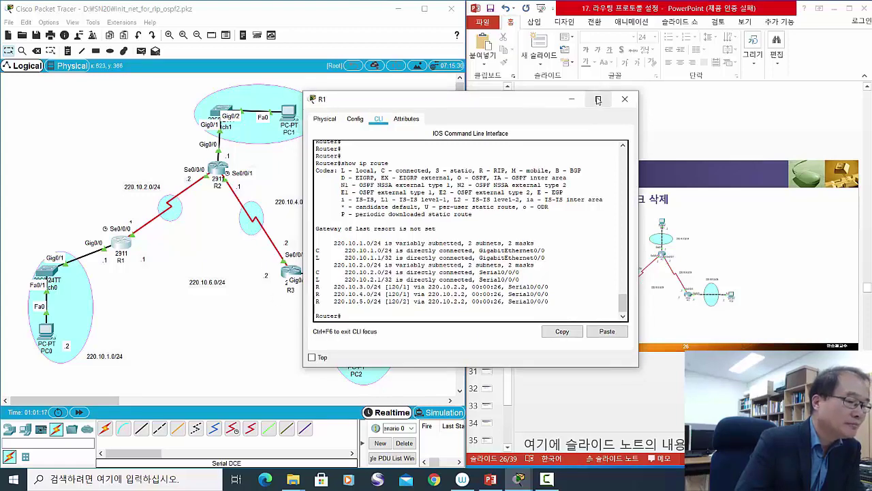
click(621, 95)
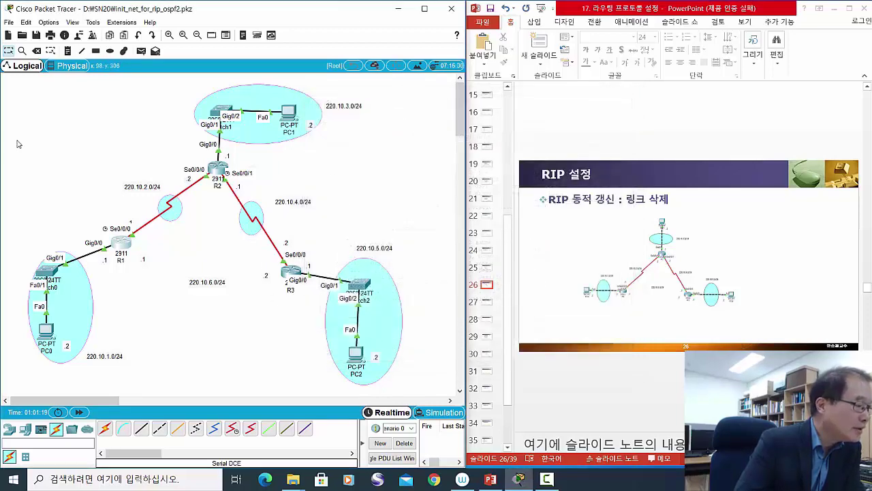
Reconnect R1's Serial0/0/1 to R3's Serial0/0/1 with a Serial DCE cable, dismissing the connection error.
click(232, 430)
click(126, 249)
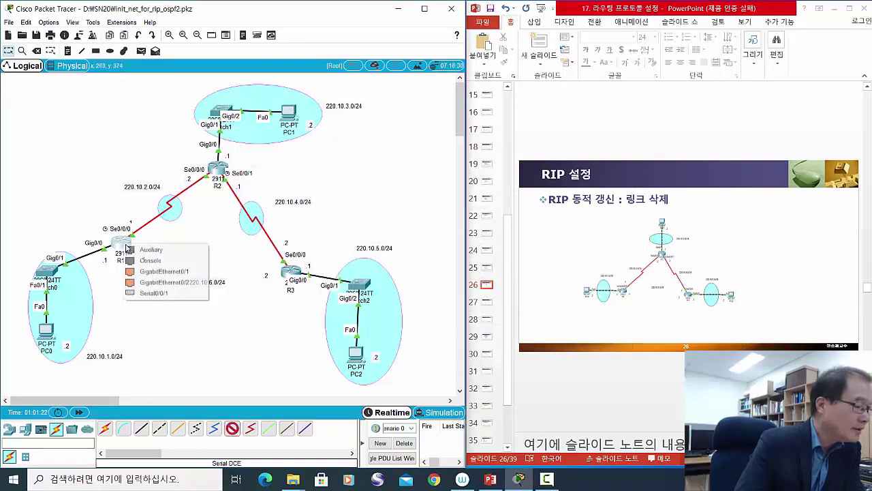
click(153, 293)
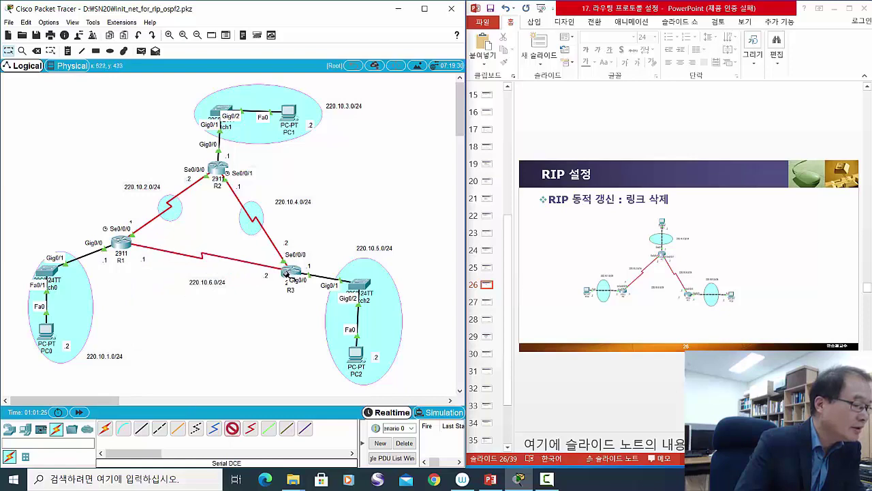
click(289, 271)
click(318, 309)
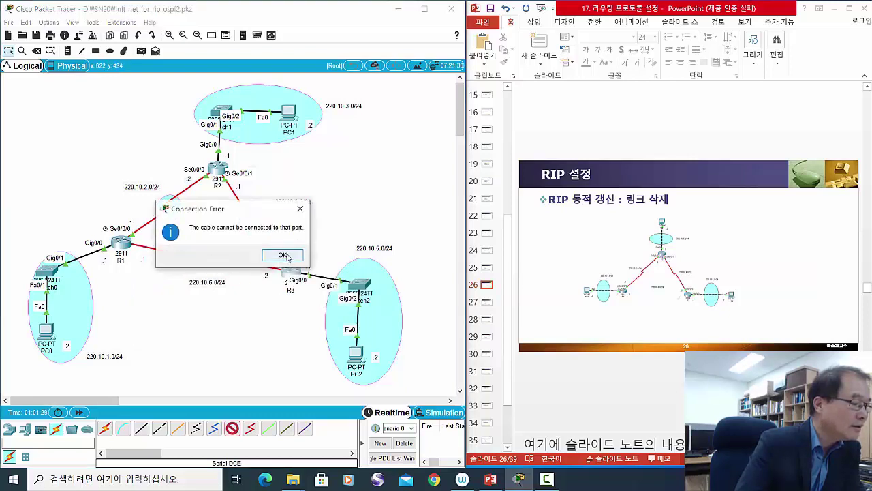
click(300, 208)
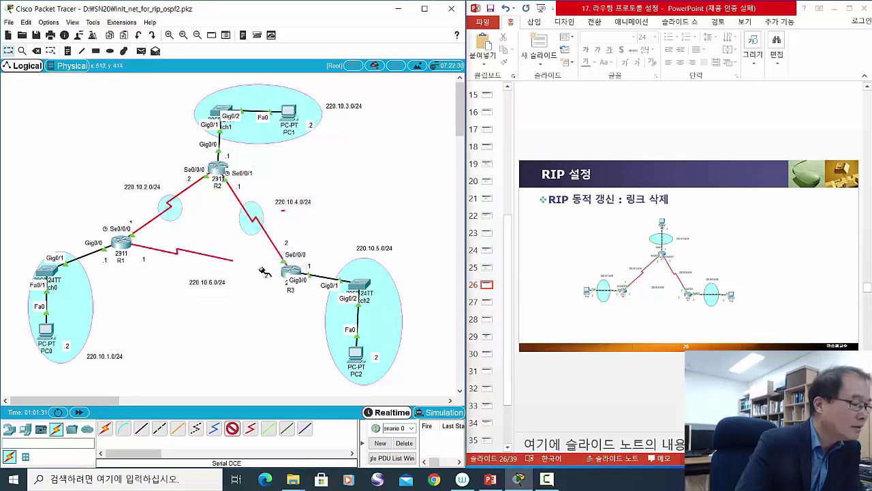
click(289, 276)
click(312, 323)
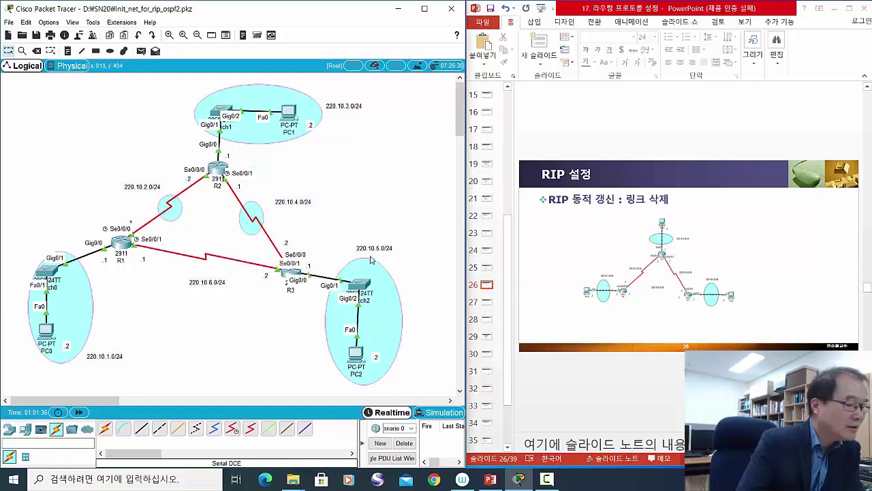
Delete the serial link between R1 and R3, cancelling the deletion of the 220.10.5.0/24 label, and return to selection mode.
drag(376, 252, 374, 249)
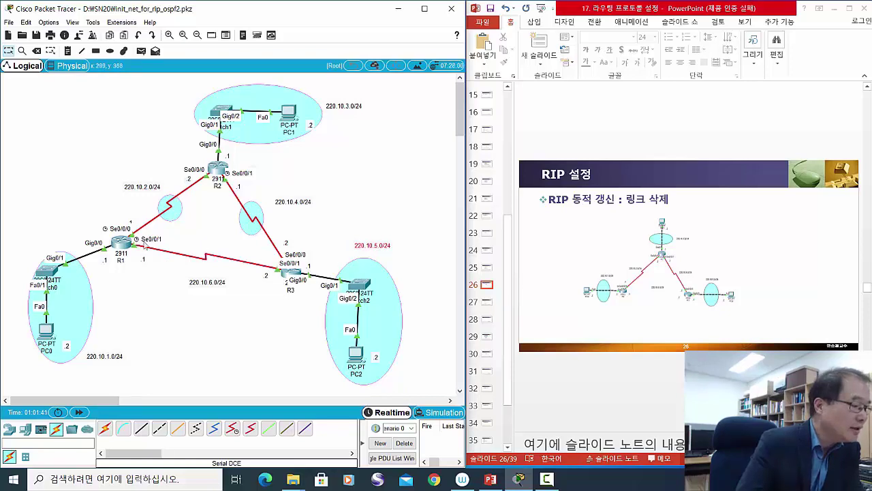
click(36, 51)
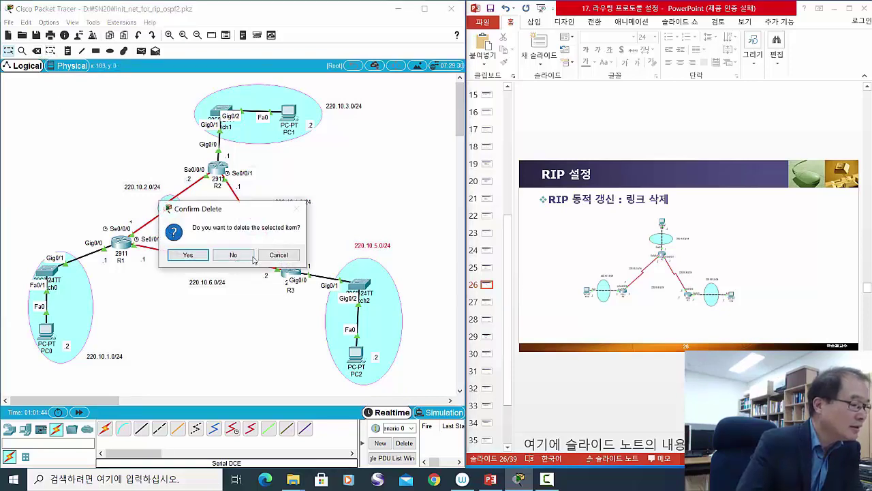
click(276, 257)
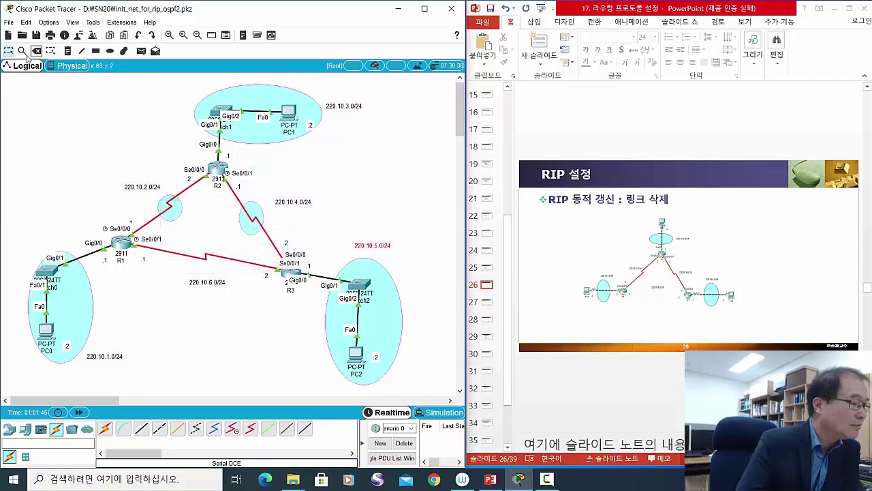
click(37, 51)
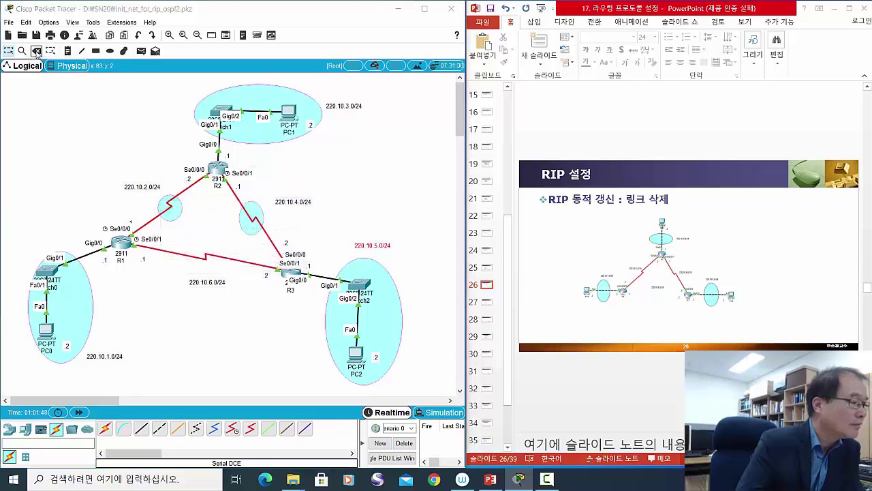
click(228, 257)
click(208, 259)
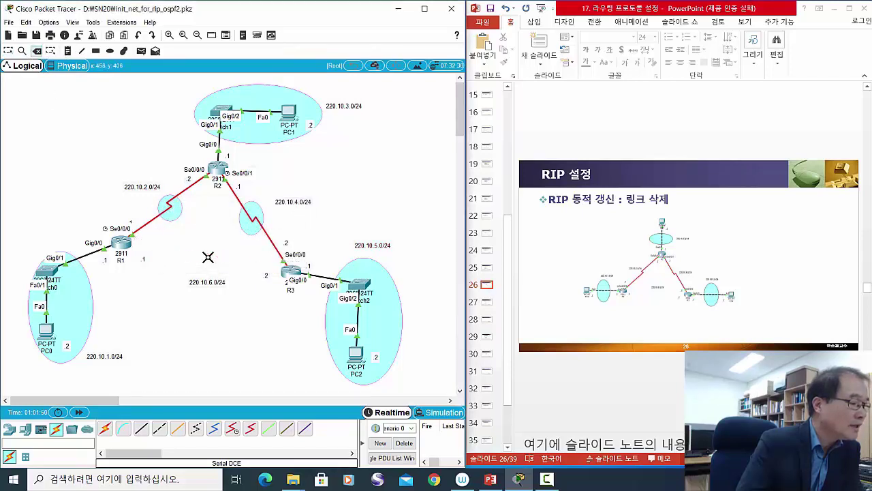
click(8, 52)
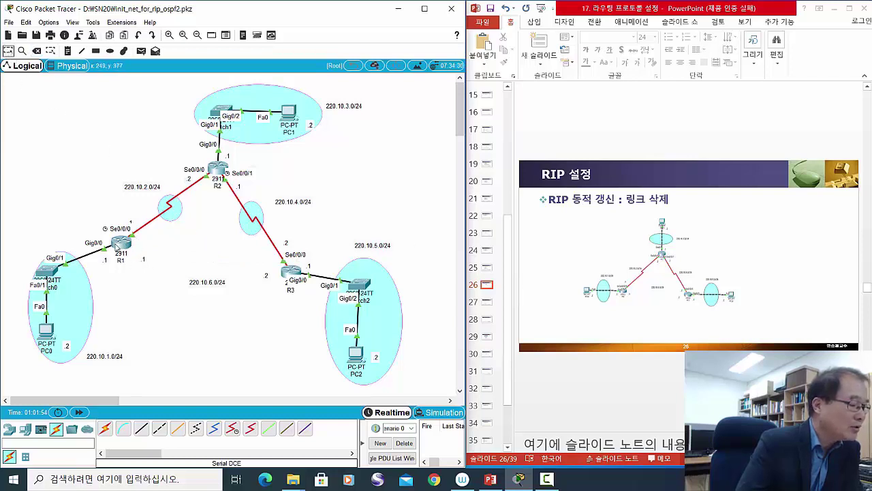
Trace the remaining path between R1 and network 220.10.5.0/24 through R2 and R3, nudging their labels and routers slightly.
drag(387, 251, 386, 253)
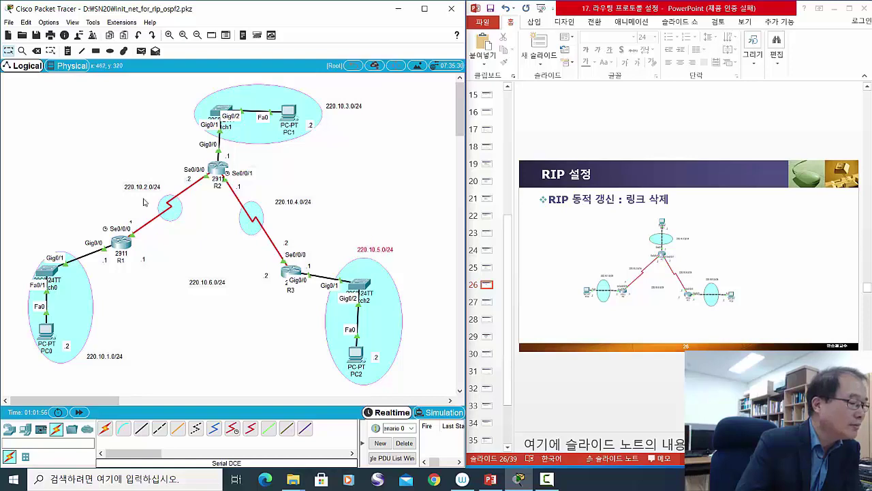
drag(140, 189, 145, 193)
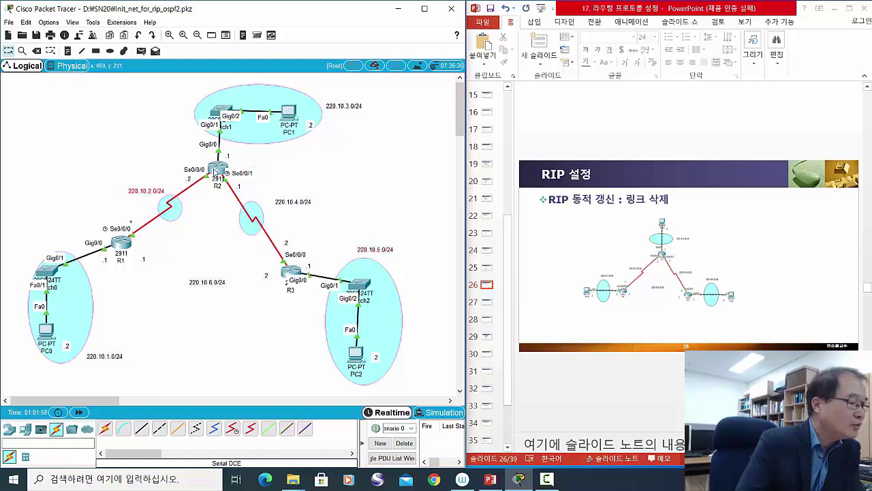
drag(218, 181, 218, 183)
drag(293, 272, 293, 270)
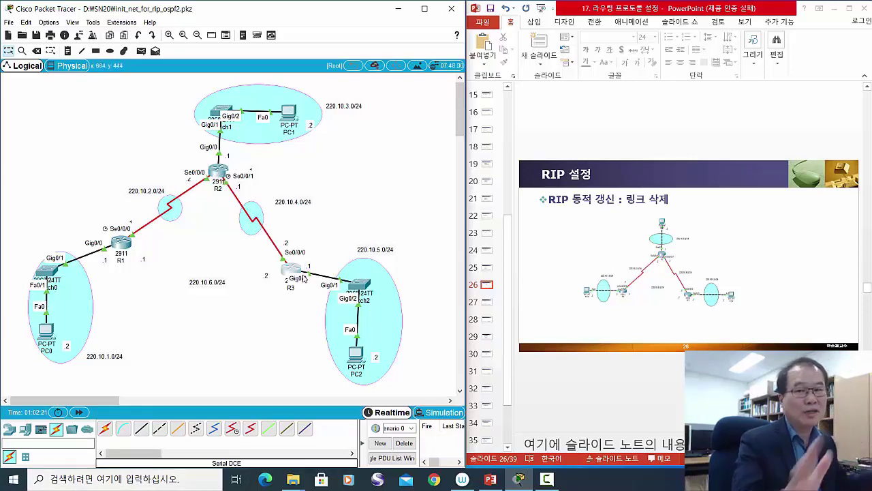
Examine the hop count and next hop of R1's 220.10.5.0/24 route in its CLI, and close R1's window.
click(124, 245)
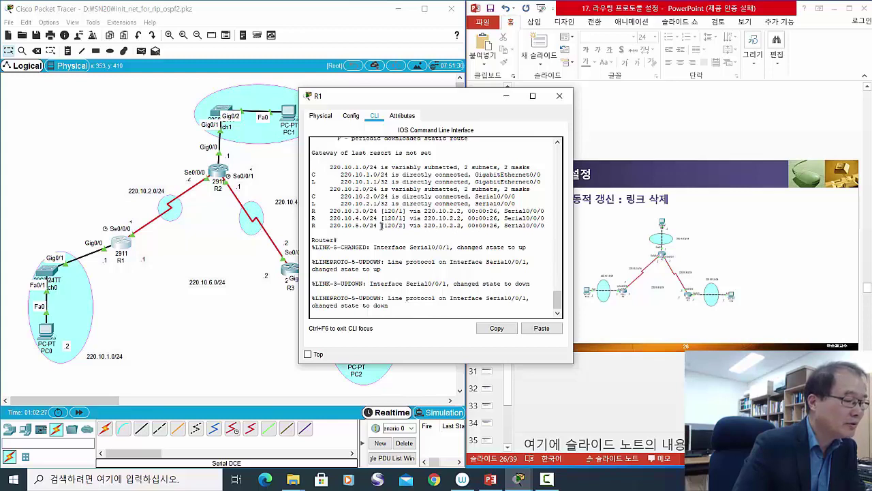
drag(381, 226, 494, 230)
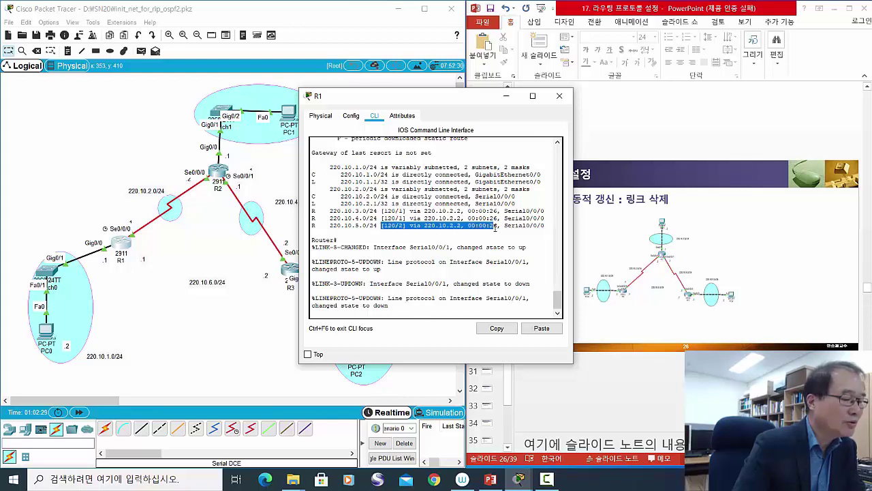
click(406, 230)
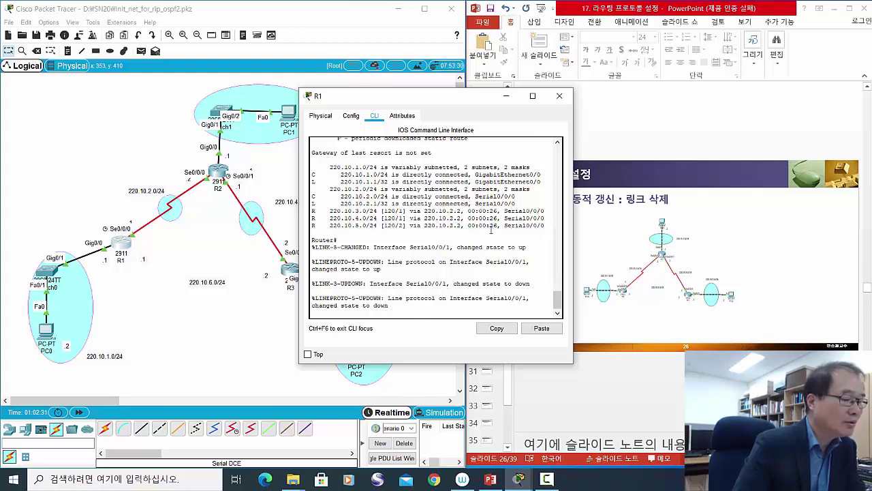
click(559, 95)
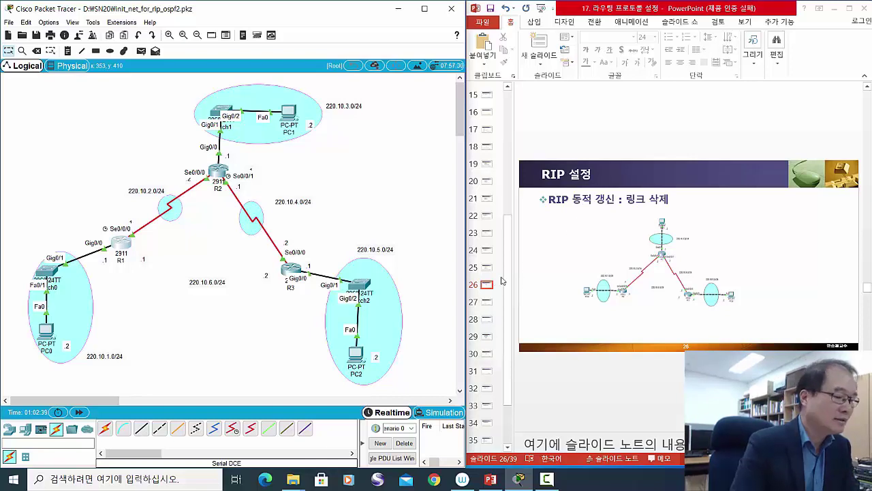
Switch to PowerPoint and advance past the link-deletion results to slide 28 on changing links under RIP.
click(766, 256)
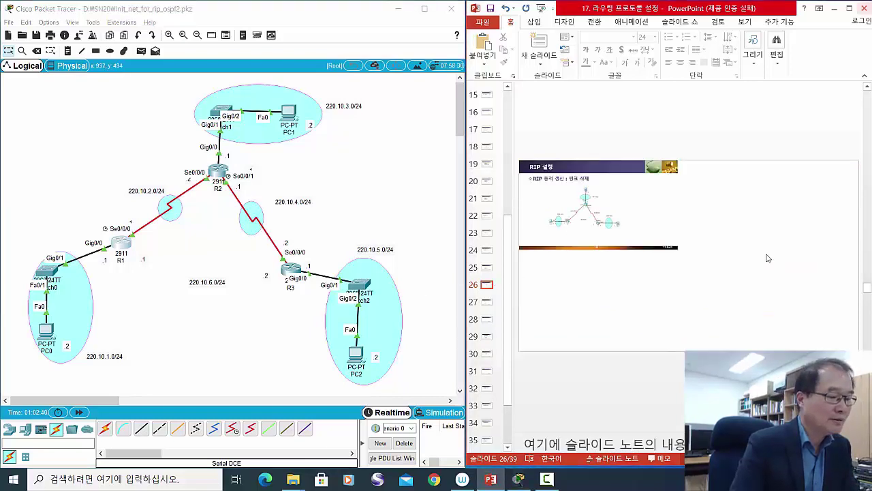
key(Page_Down)
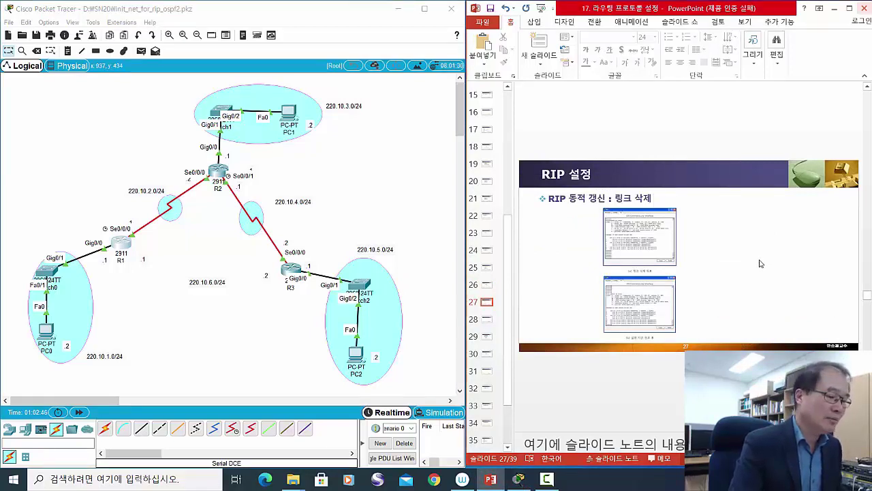
scroll(761, 264, down, 1)
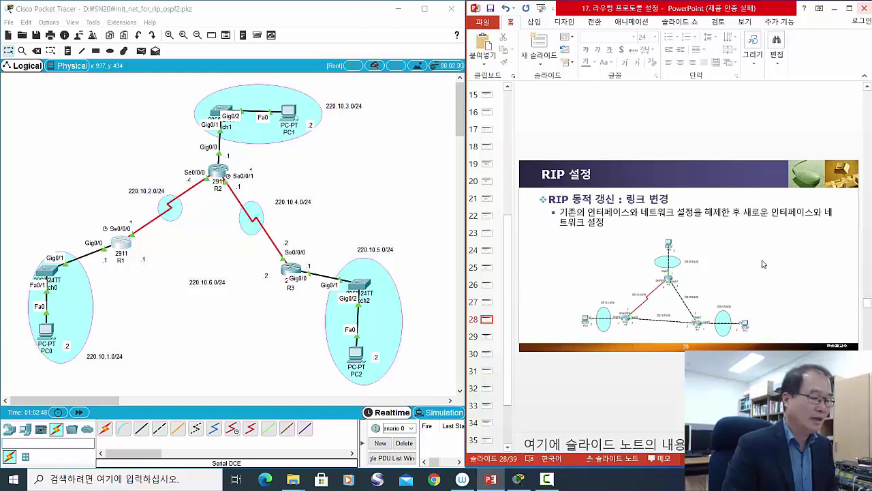
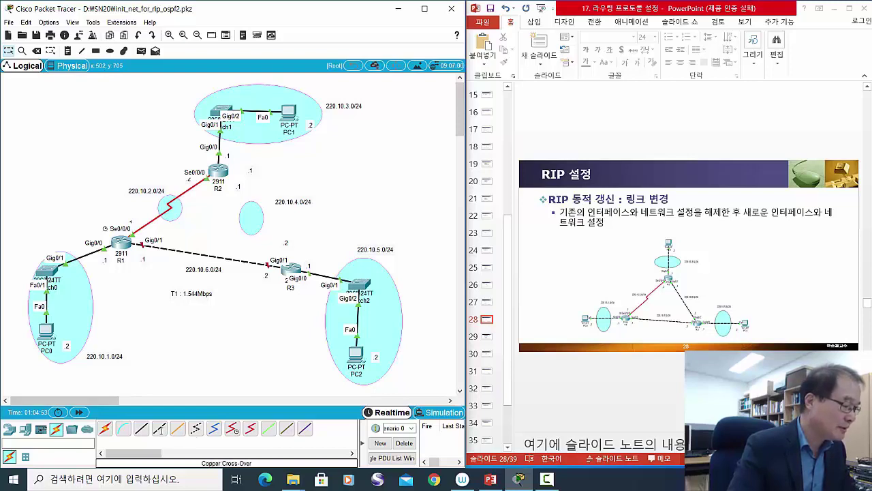
Connect R2's GigabitEthernet0/1 to R3's GigabitEthernet0/2 with a Copper Cross-Over cable.
click(159, 428)
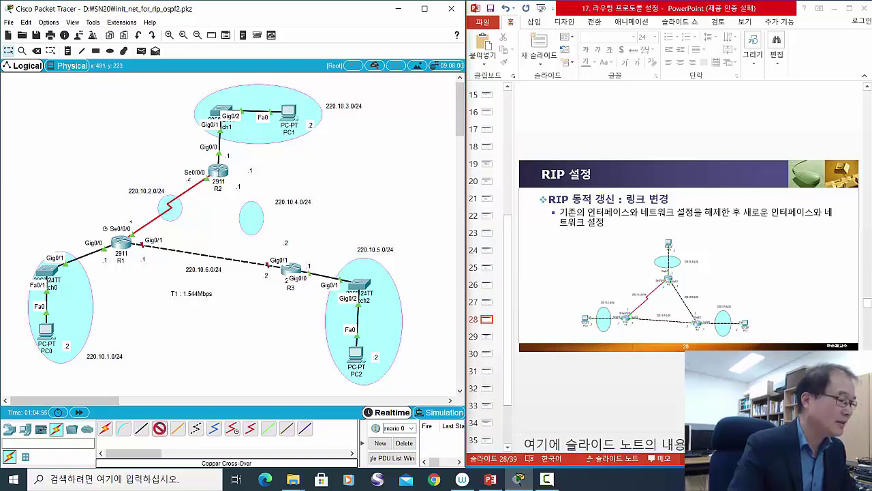
click(216, 173)
click(257, 200)
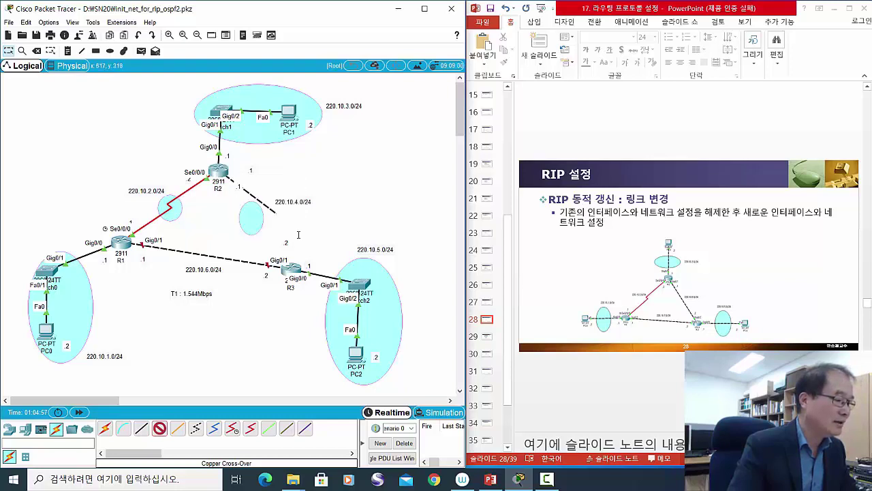
click(292, 268)
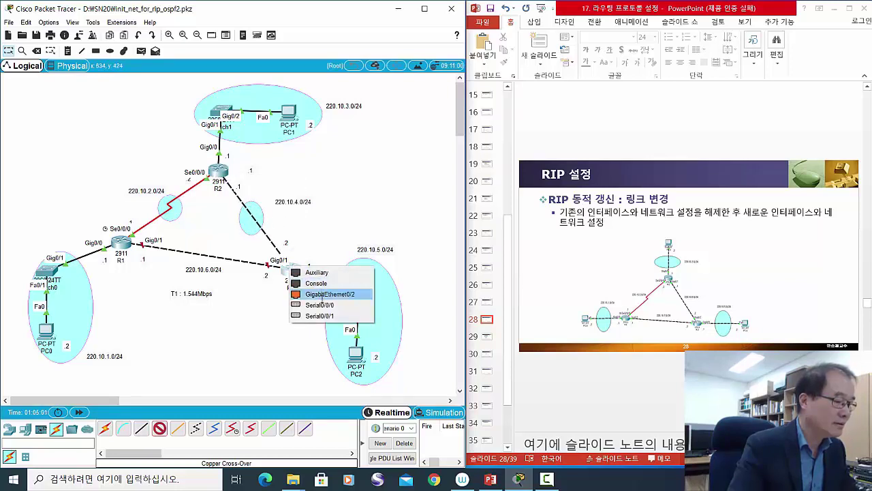
click(322, 294)
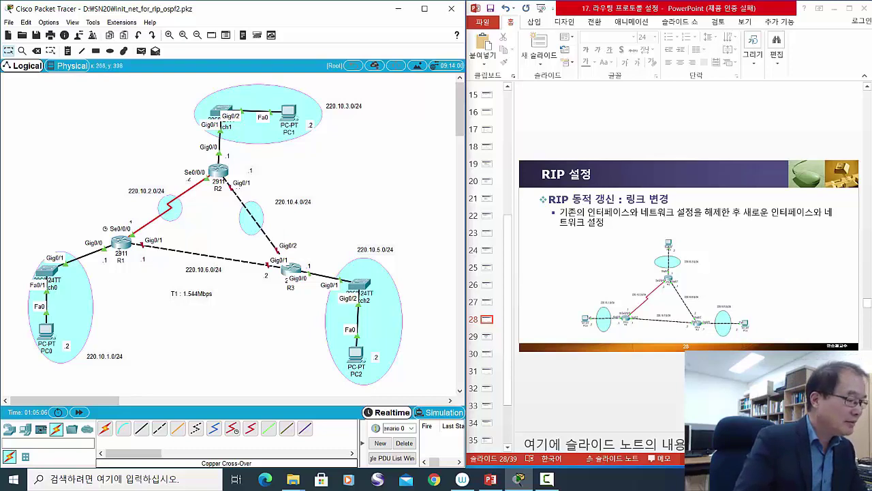
Open R1's CLI and enter global configuration mode with conf t.
mouse_move(119, 244)
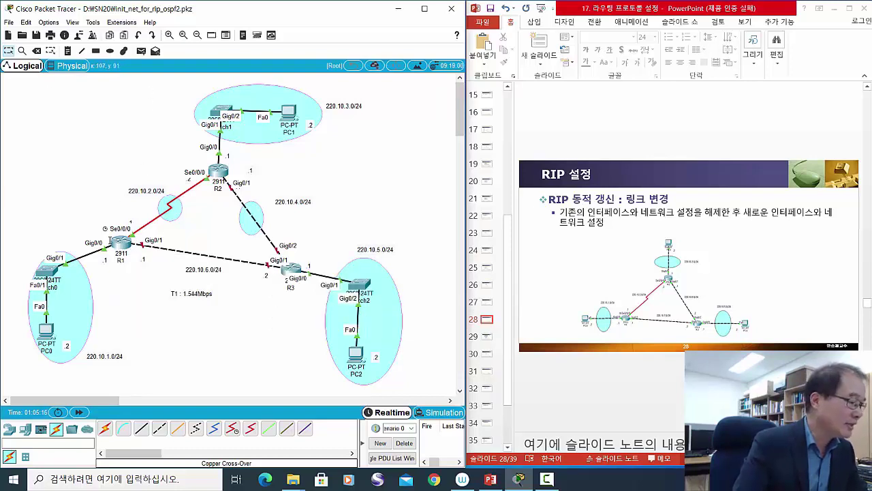
click(124, 244)
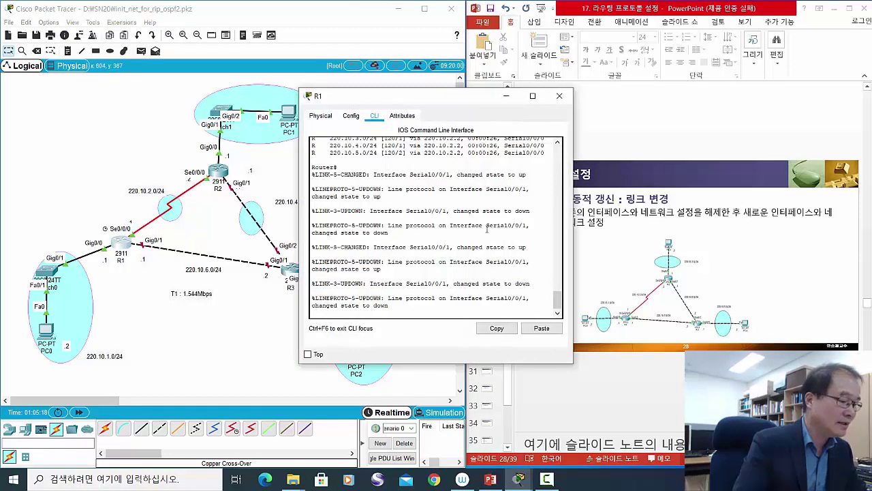
key(Return)
key(Return)
key(Return)
key(Return)
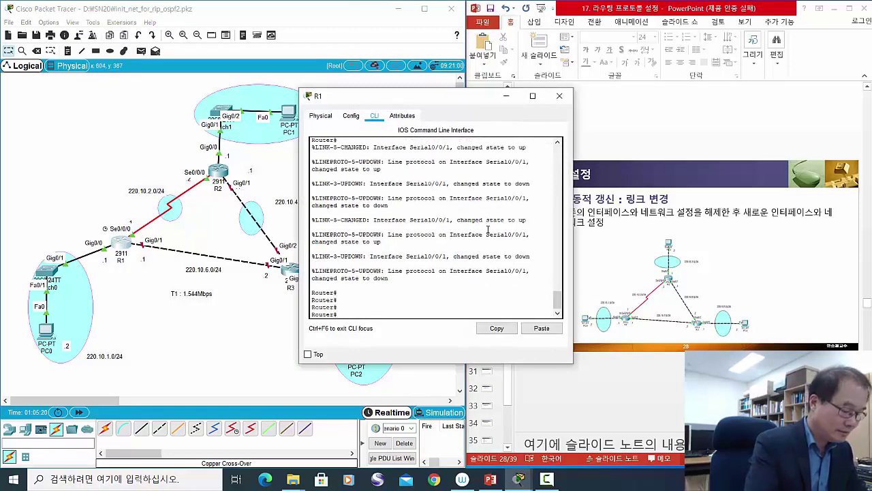
text(conf t)
key(Return)
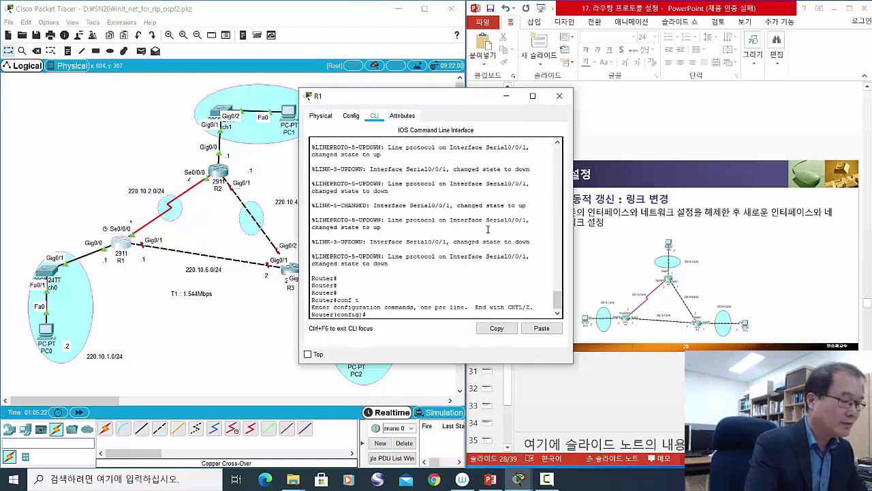
key(Return)
key(Return)
key(Return)
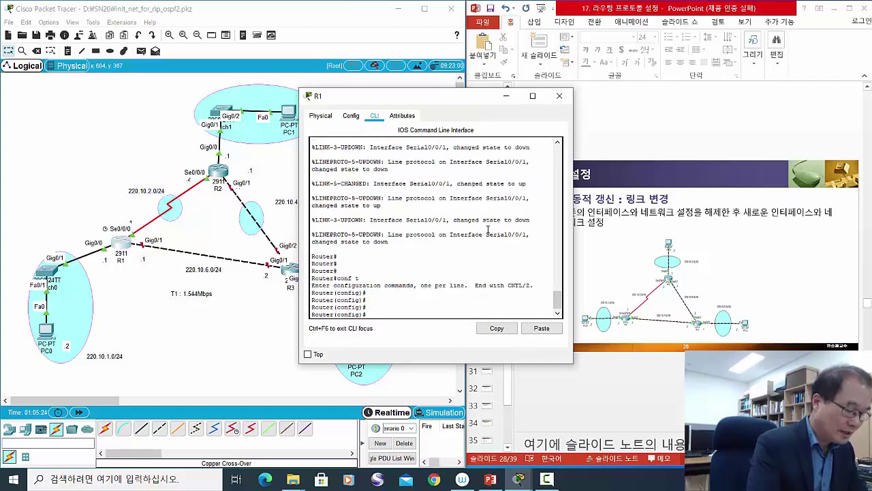
text(no ip a)
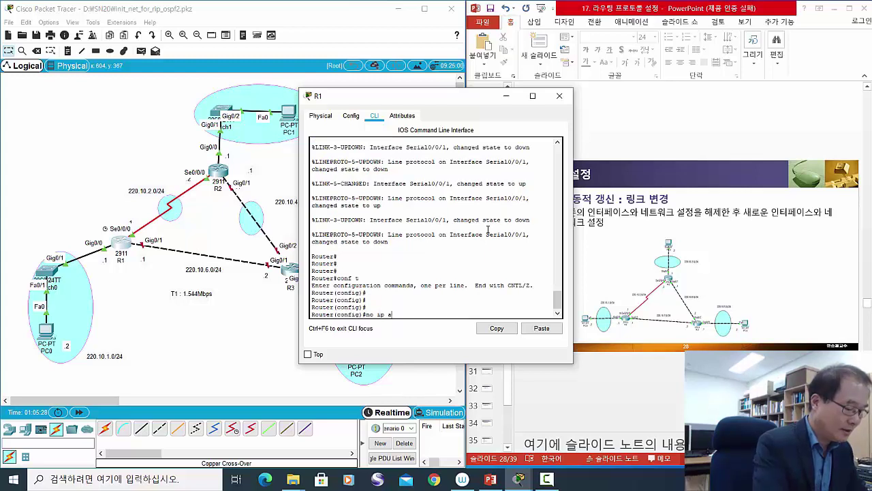
text(ddress)
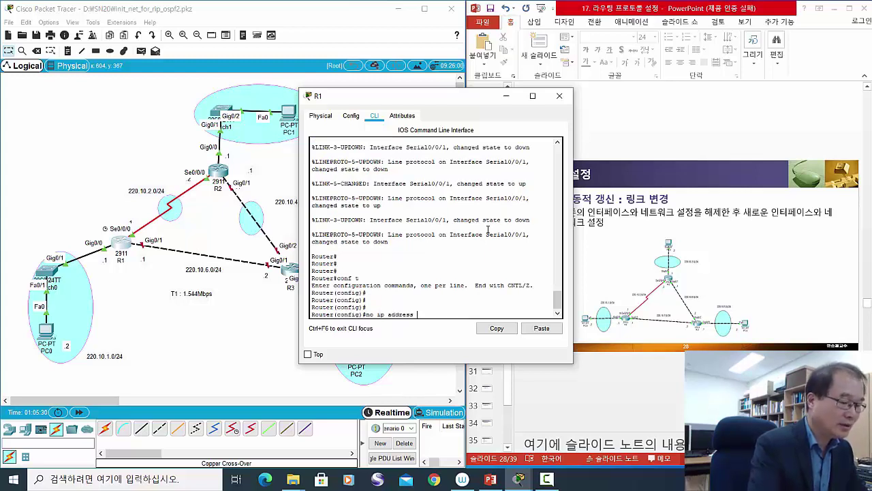
key(BackSpace)
key(BackSpace)
key(BackSpace)
key(BackSpace)
key(BackSpace)
key(BackSpace)
key(BackSpace)
key(BackSpace)
key(BackSpace)
key(BackSpace)
key(BackSpace)
key(BackSpace)
key(BackSpace)
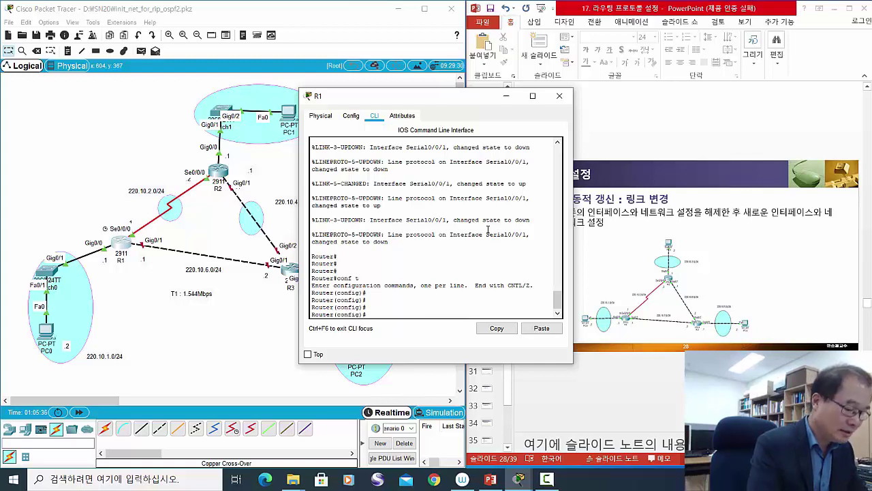
text(int)
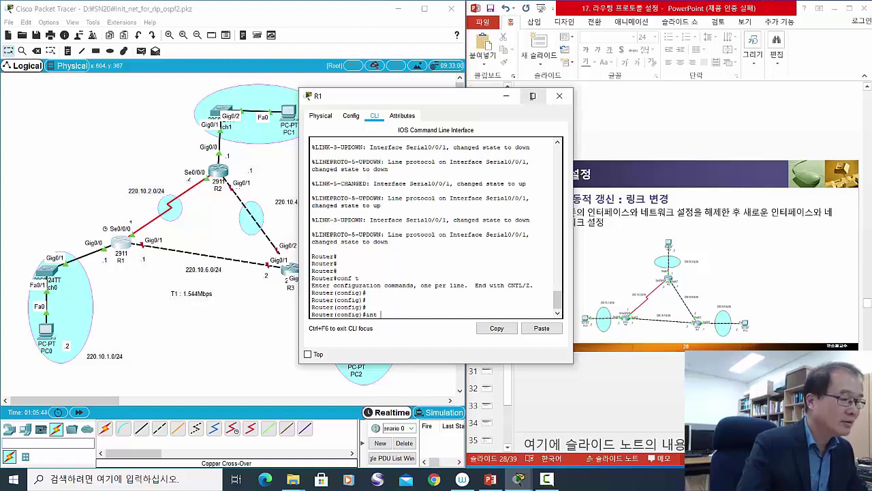
Close R1's window and relabel the R1–R3 link network as 220.10.7.0/24 and the R2–R3 link network as 220.10.8.0/24.
click(558, 95)
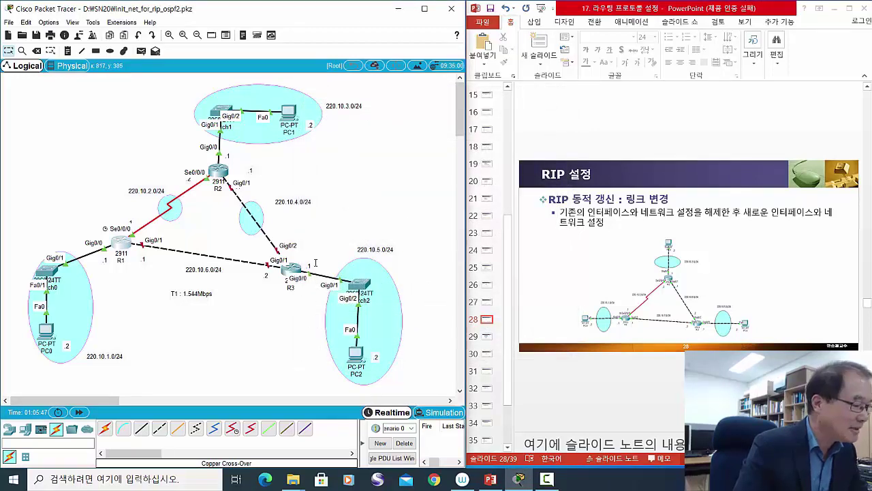
click(208, 273)
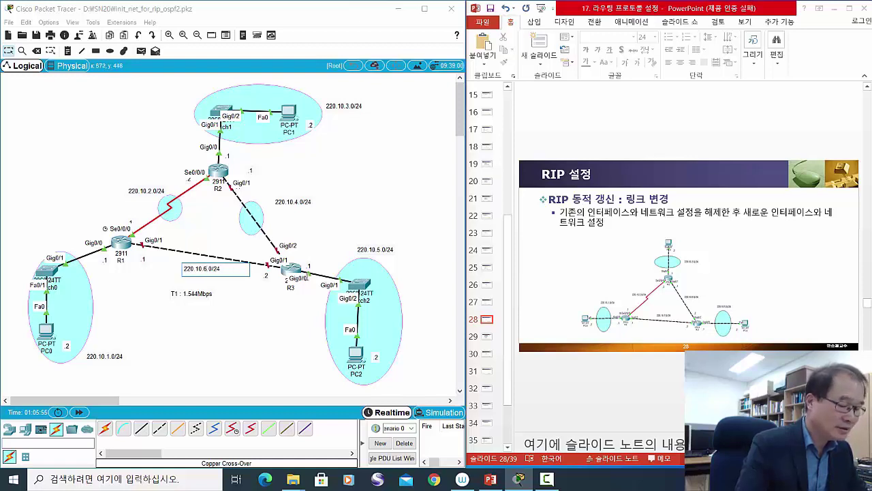
key(BackSpace)
text(7)
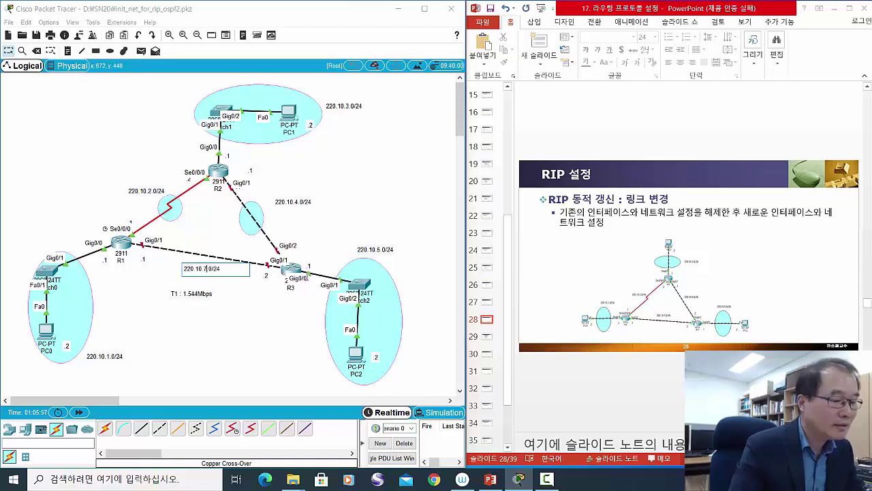
click(299, 203)
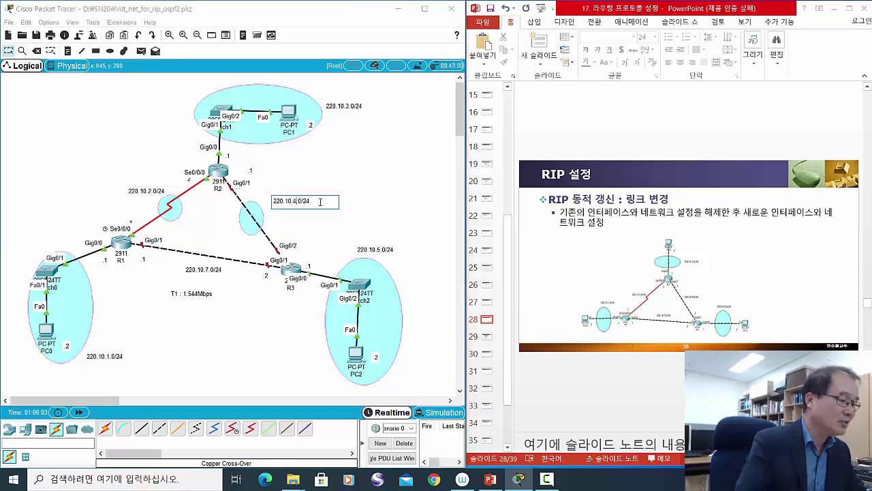
key(BackSpace)
text(8)
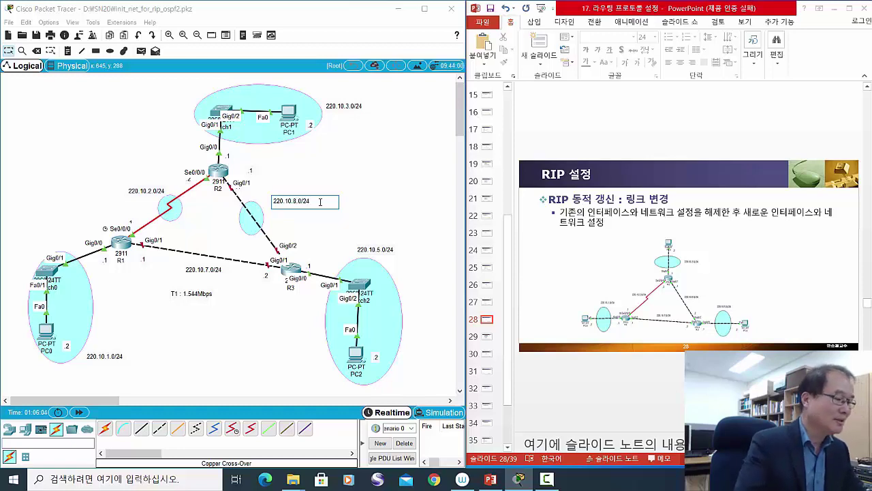
Finish the 220.10.8.0/24 label edit and move the "T1 : 1.544Mbps" note slightly further below the R1–R3 link.
click(388, 201)
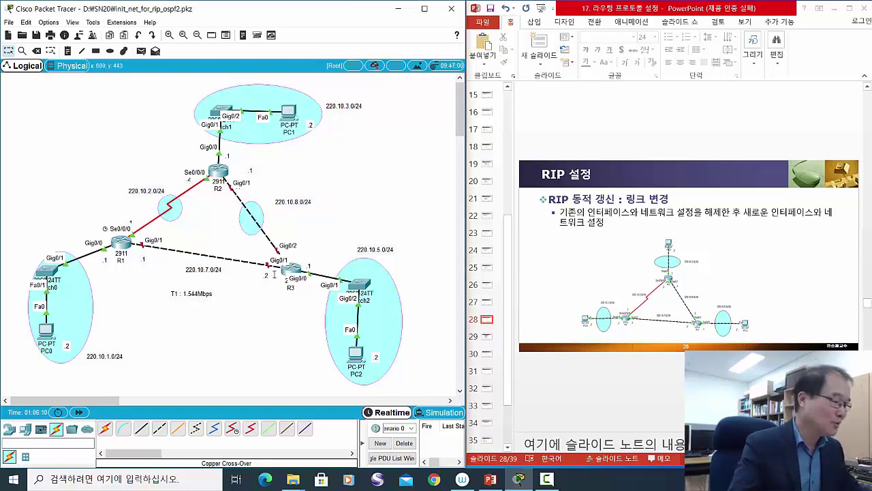
drag(196, 295, 196, 315)
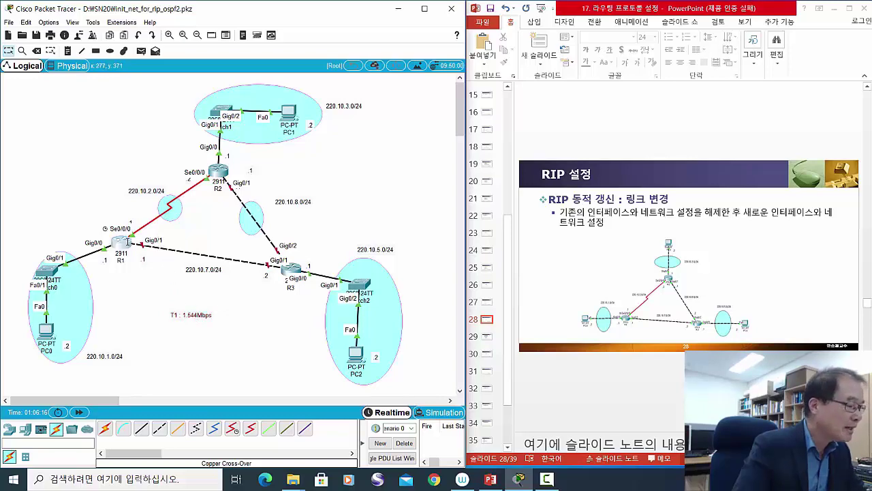
Open R1's CLI and enter interface configuration mode with int g0/1.
click(127, 242)
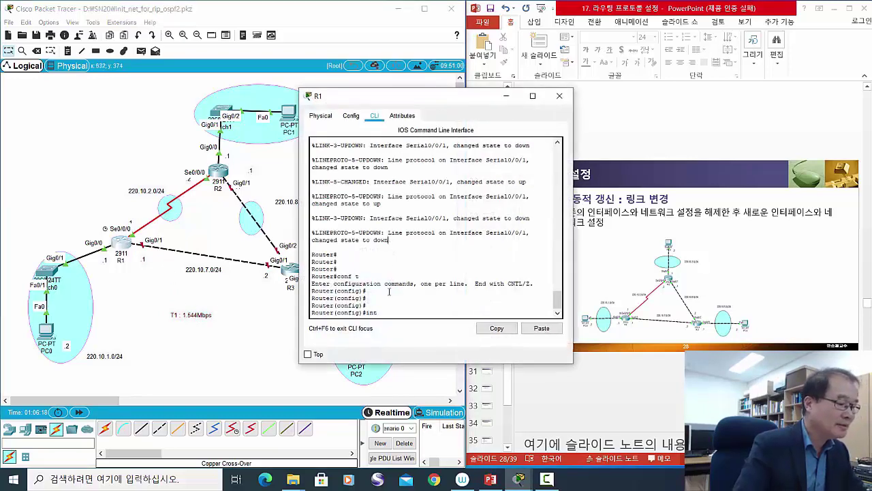
text(g)
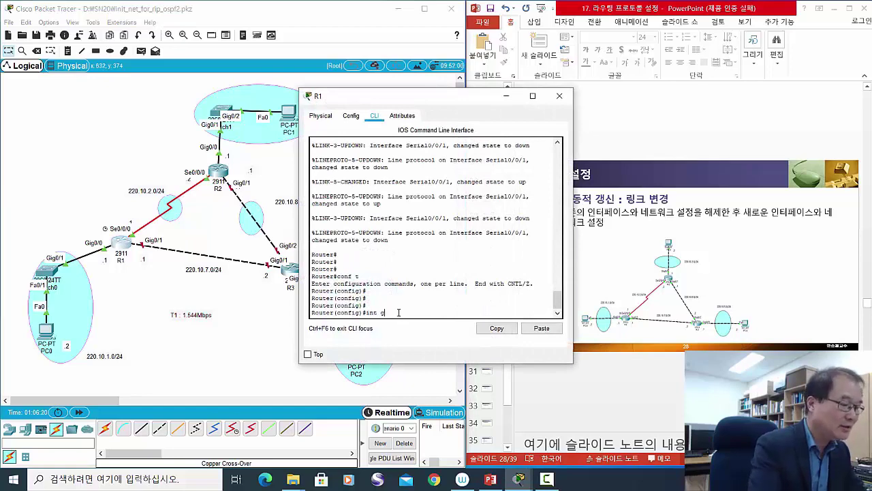
text(0/1)
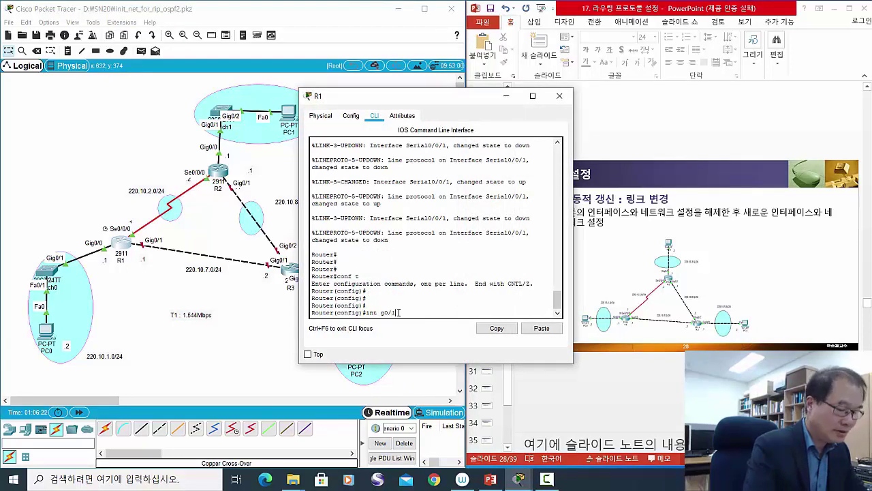
key(Return)
key(Return)
key(Return)
key(Return)
Assign R1's GigabitEthernet0/1 its address with ip address 220.10.7.1 255.255.255.0.
text(ip)
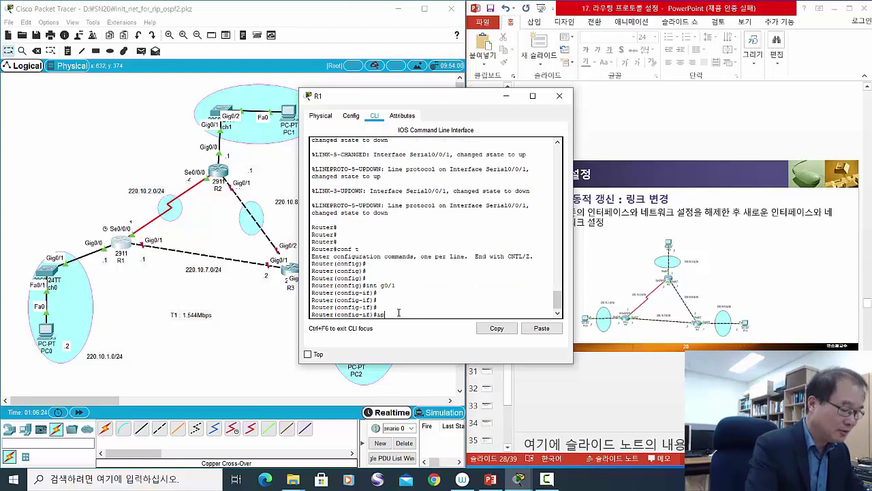
text( address)
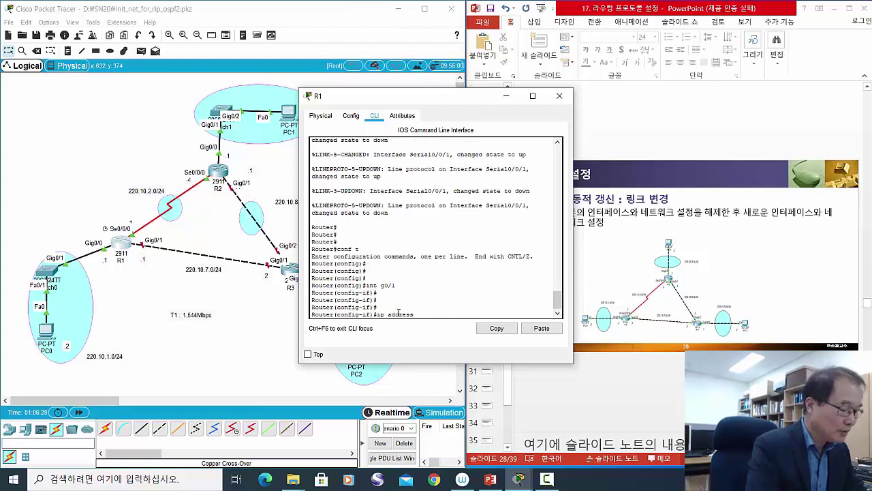
text( 220)
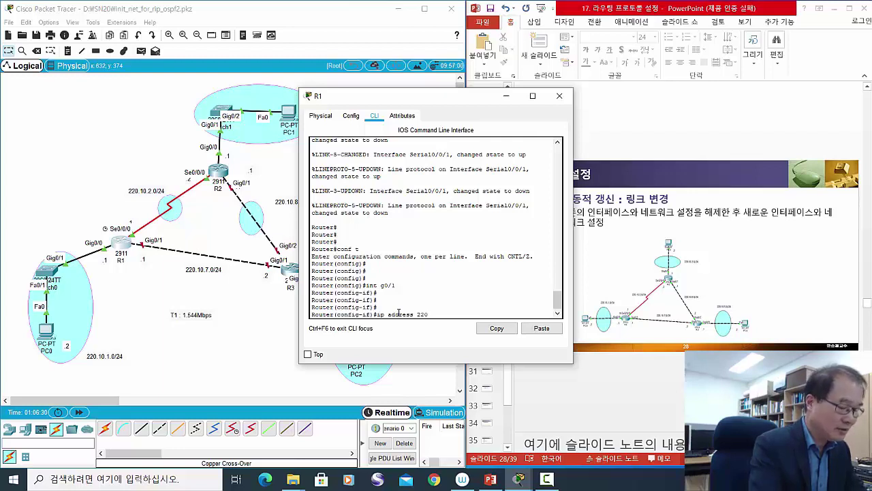
text(.)
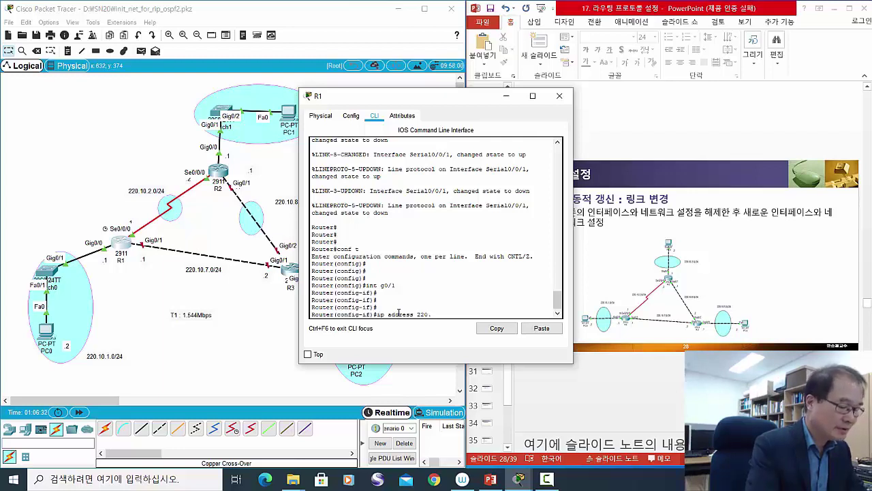
text(10)
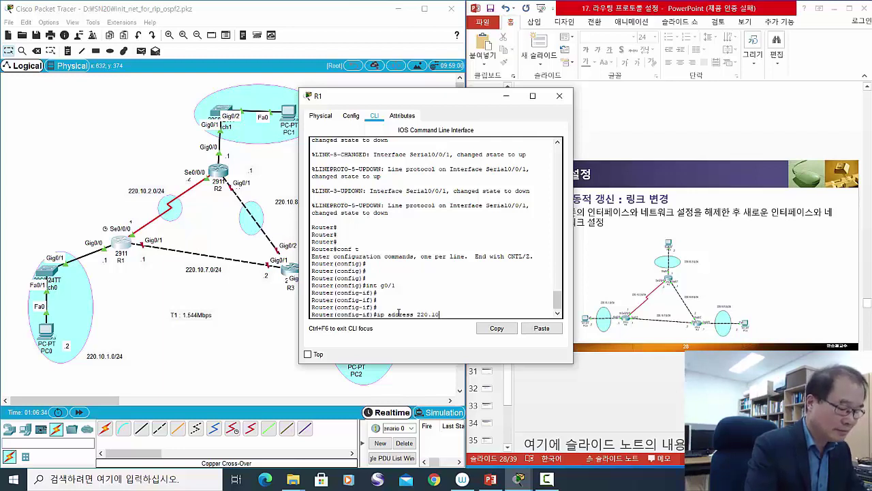
text(.71)
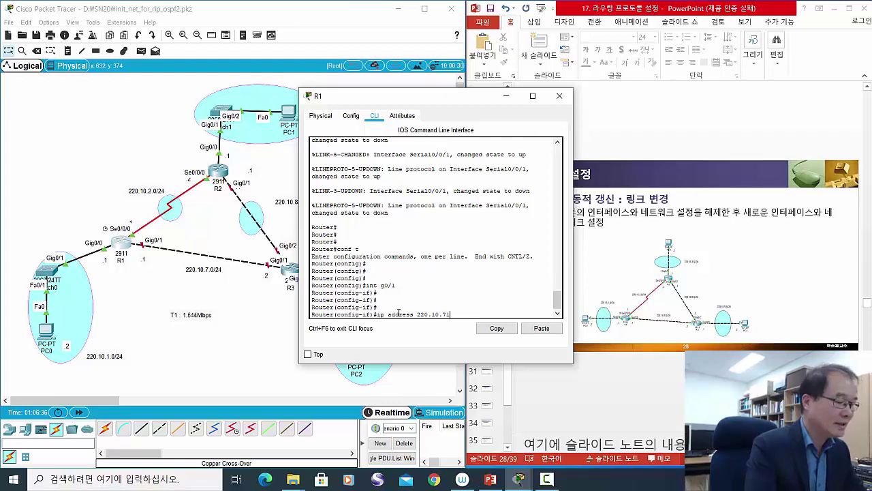
key(BackSpace)
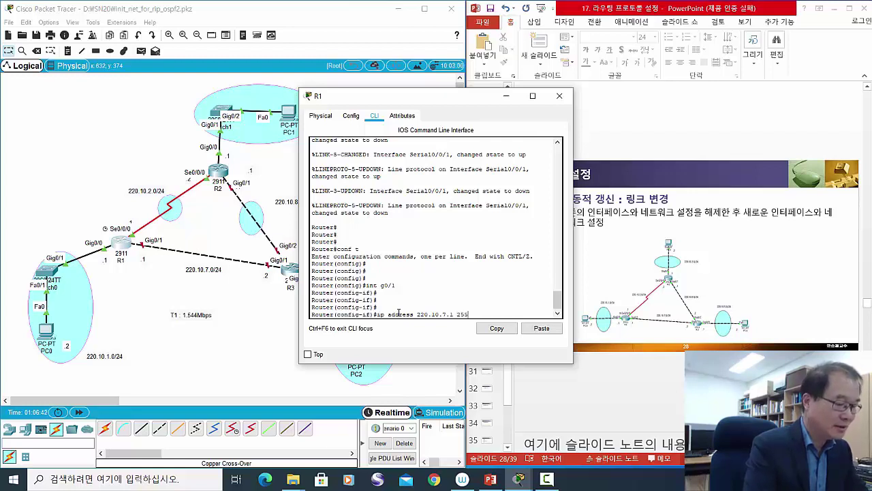
text(255.255.)
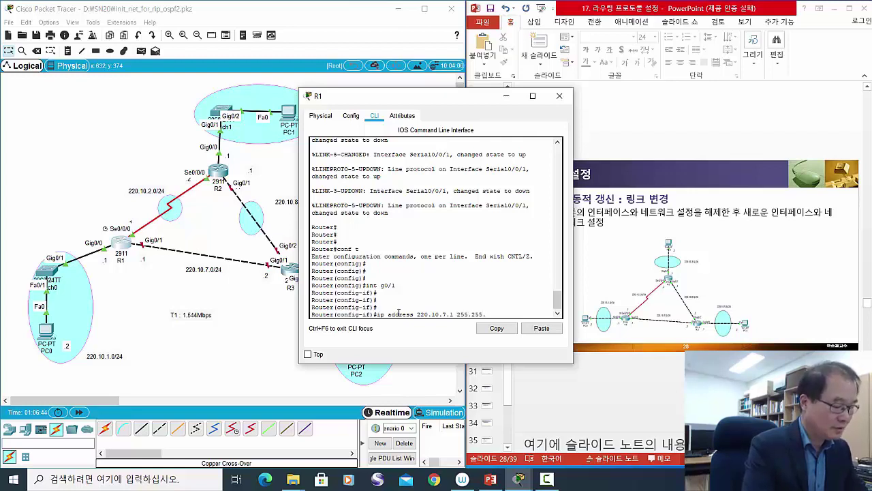
text(255.0)
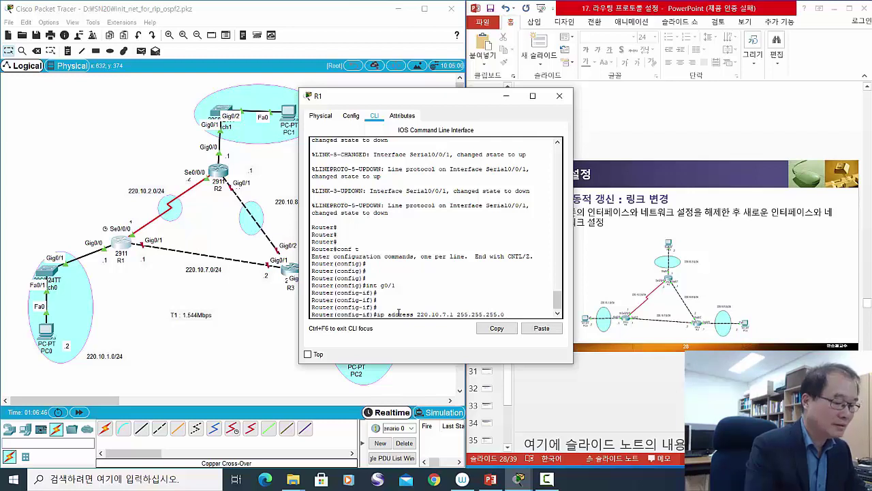
key(Return)
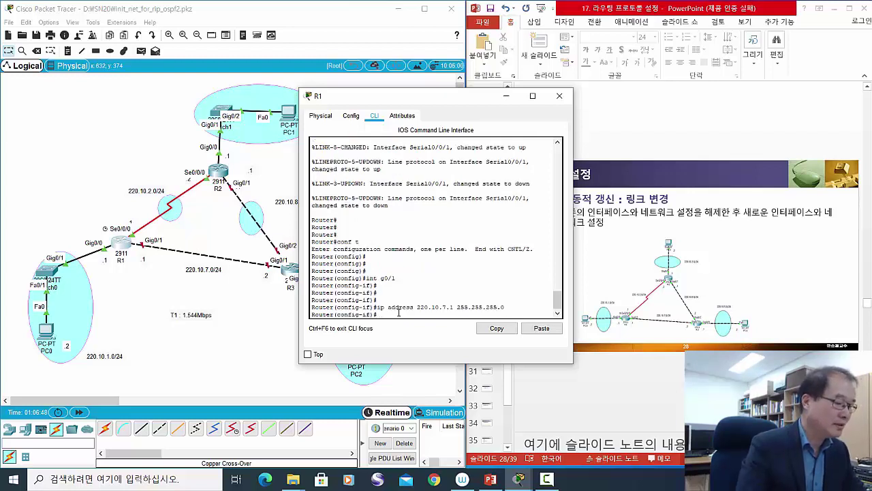
Enable R1's GigabitEthernet0/1 with no shutdown and close R1's window.
text(no shu)
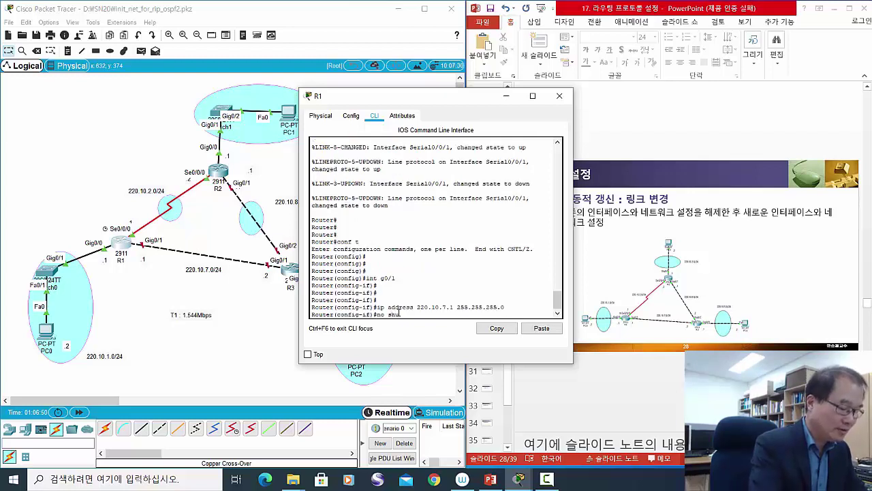
text(tdown)
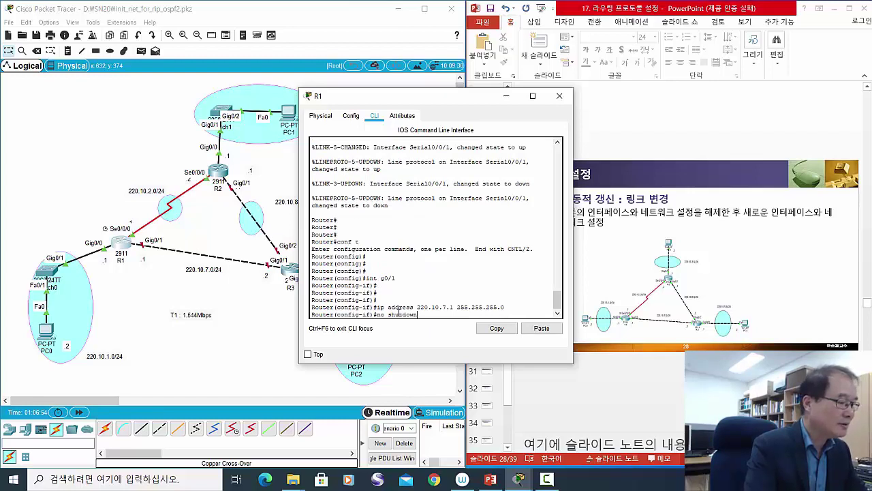
key(Return)
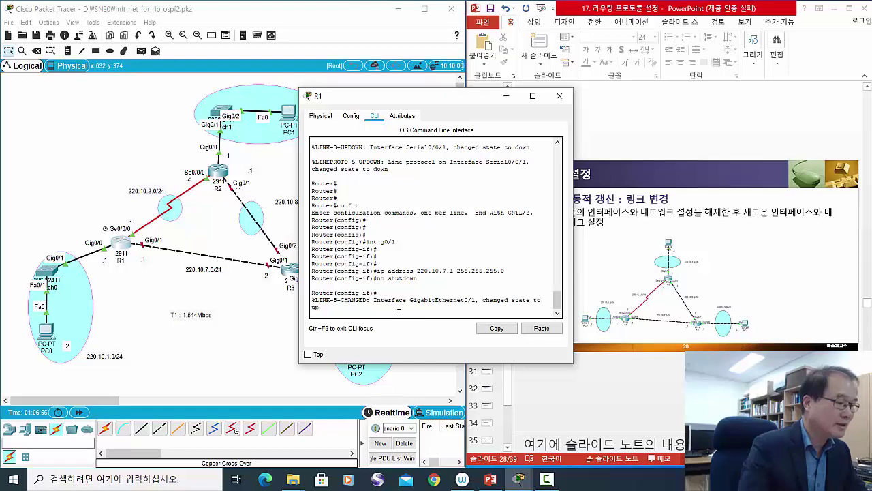
key(Return)
key(Return)
key(Return)
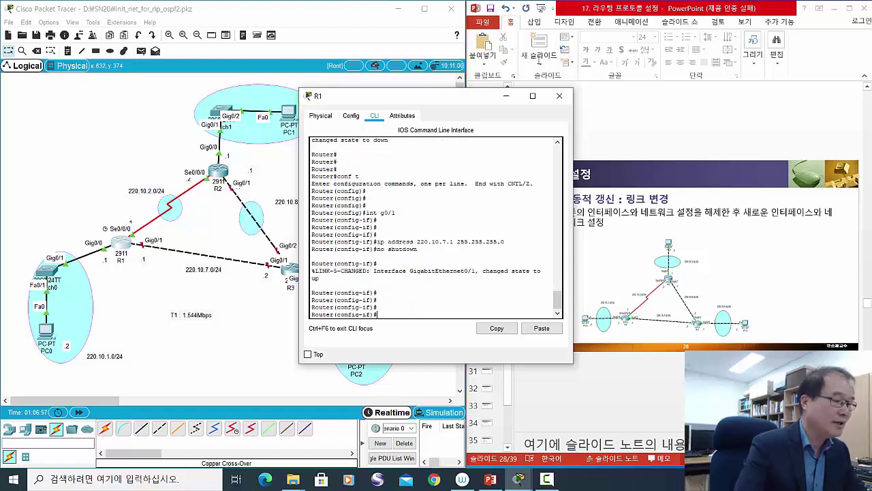
click(559, 96)
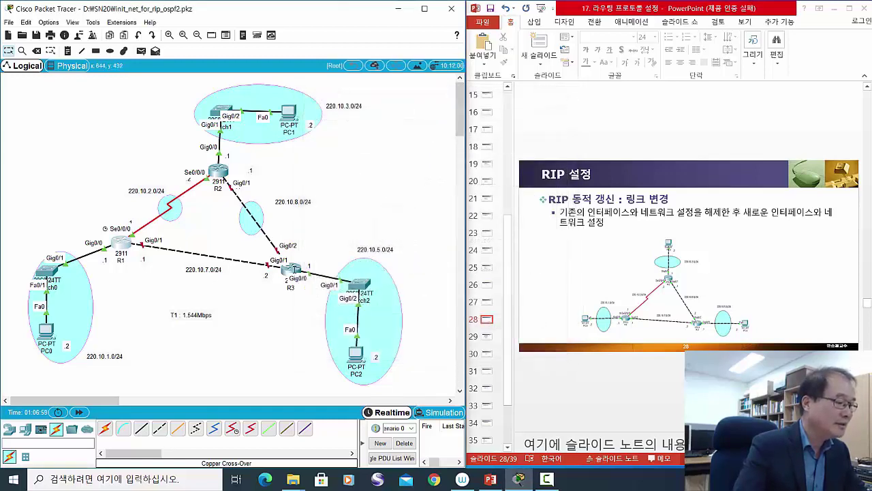
Open R3's CLI and enter global configuration mode with enable and conf t.
click(292, 269)
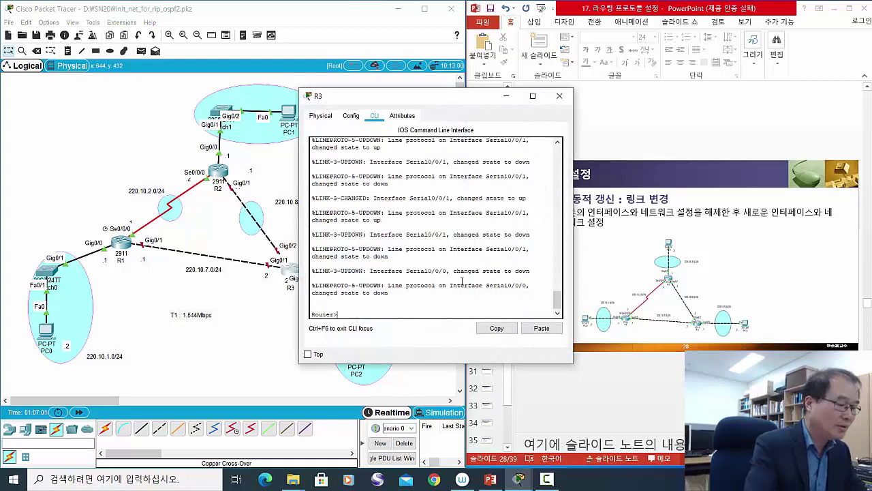
key(Return)
key(Return)
key(Return)
text(ena)
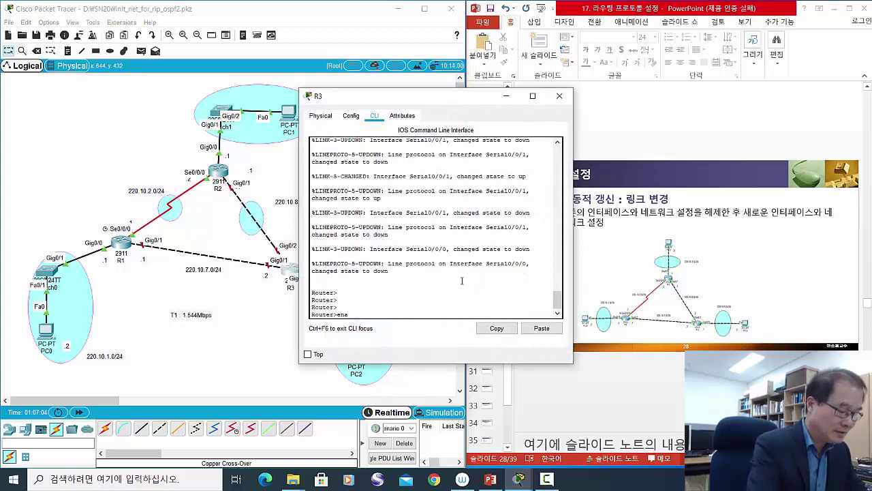
text(ble)
key(Return)
key(Return)
key(Return)
text(co)
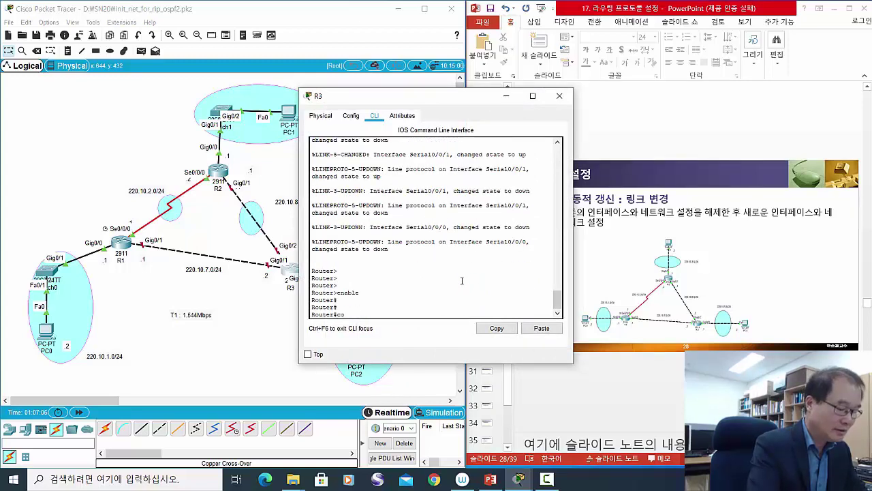
text(nf t)
key(Return)
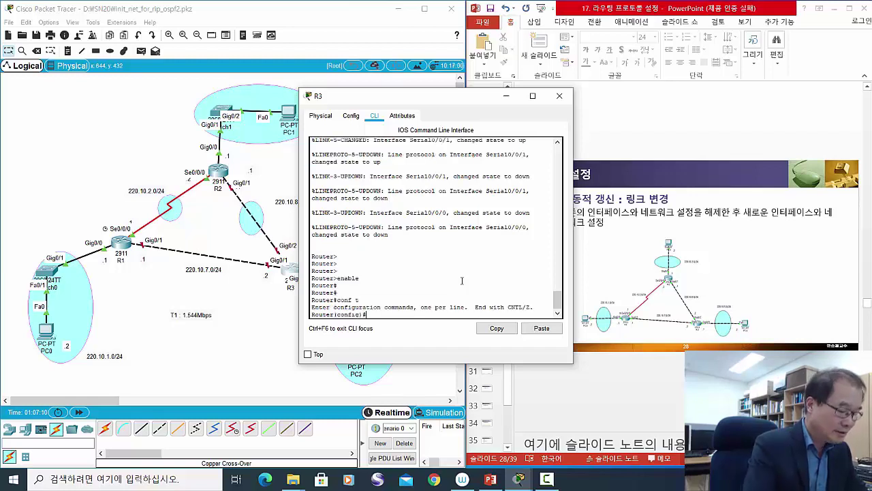
Select R3's interface with int g0/1 and assign it ip address 220.10.7.2 255.255.255.0.
text(int g)
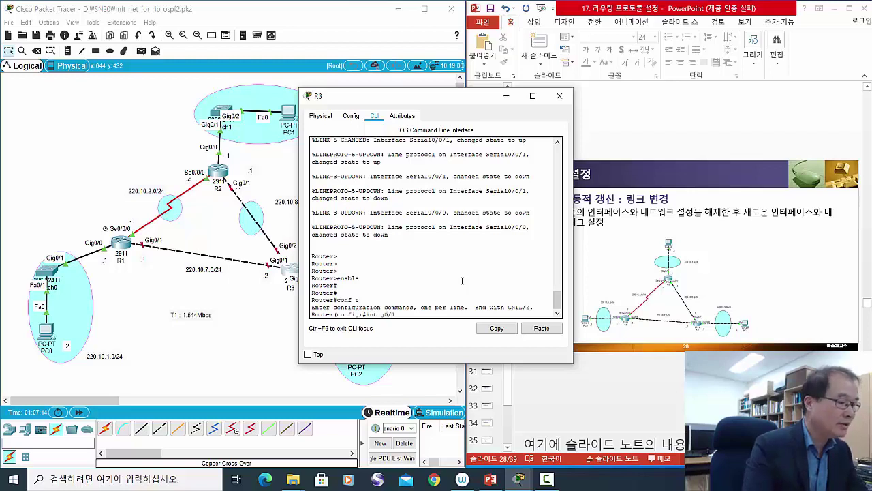
text(0/1)
key(Return)
text(ip )
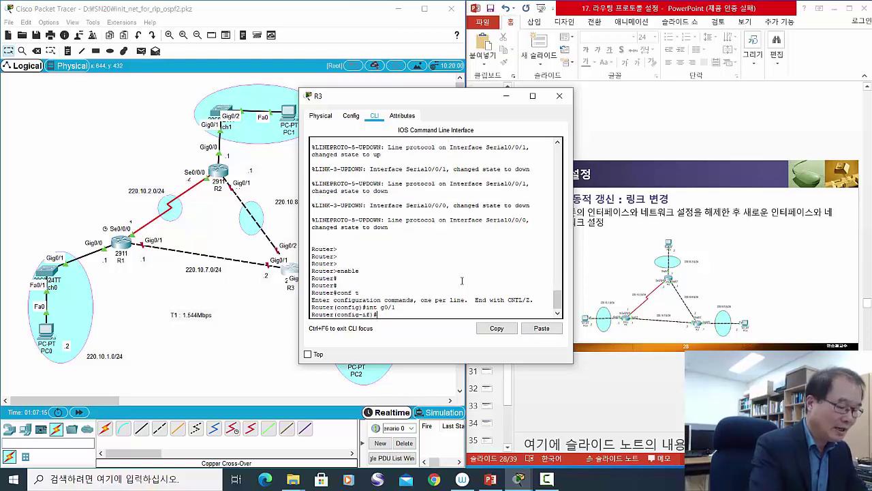
text(address)
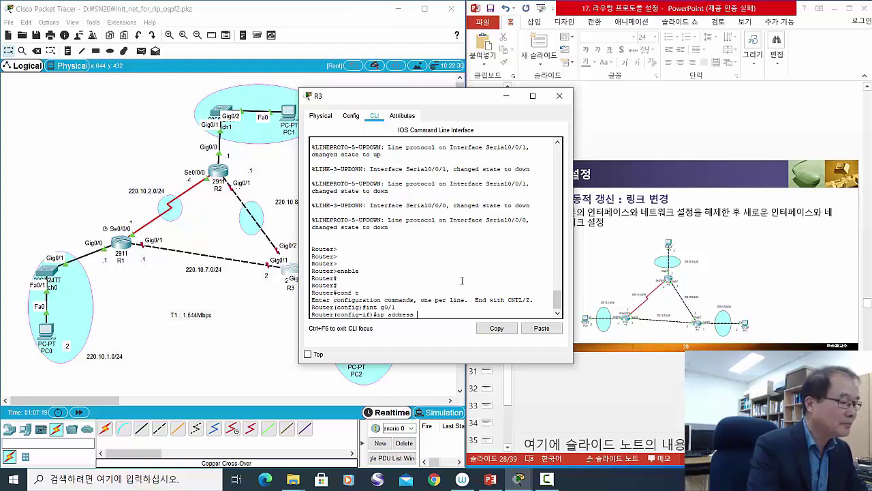
text( 220.)
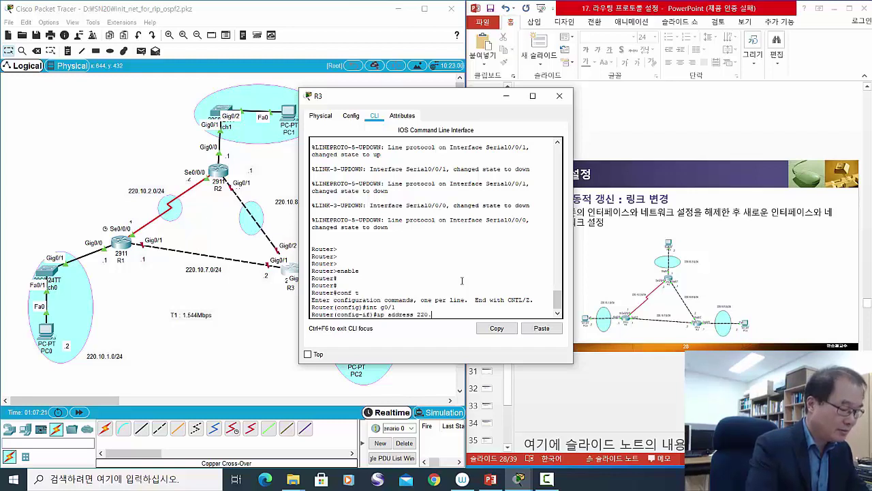
text(10)
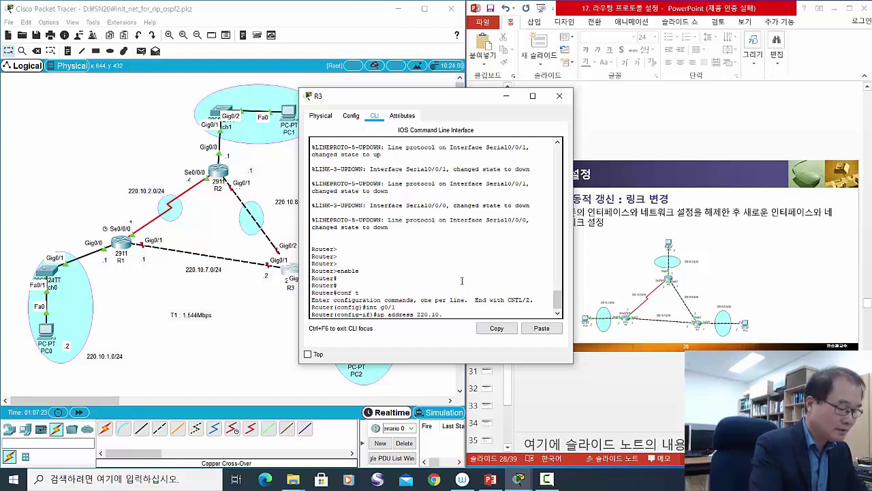
text(.7.2 255.25)
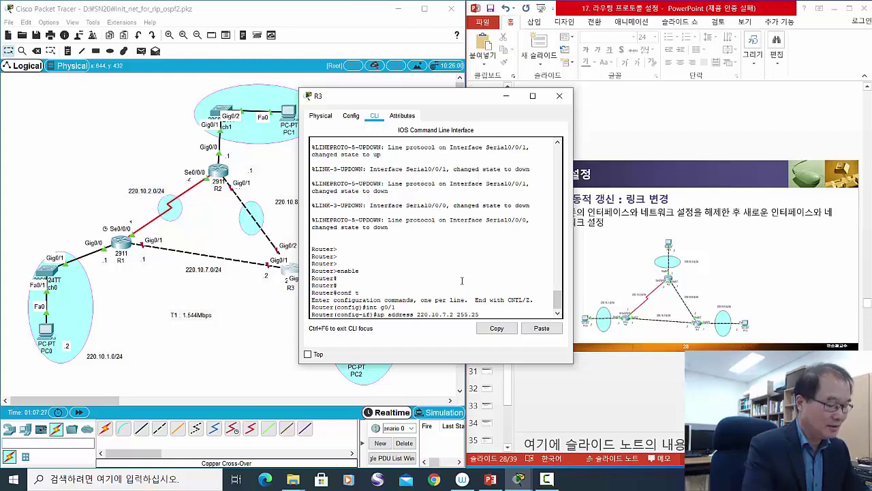
text(5.255.0)
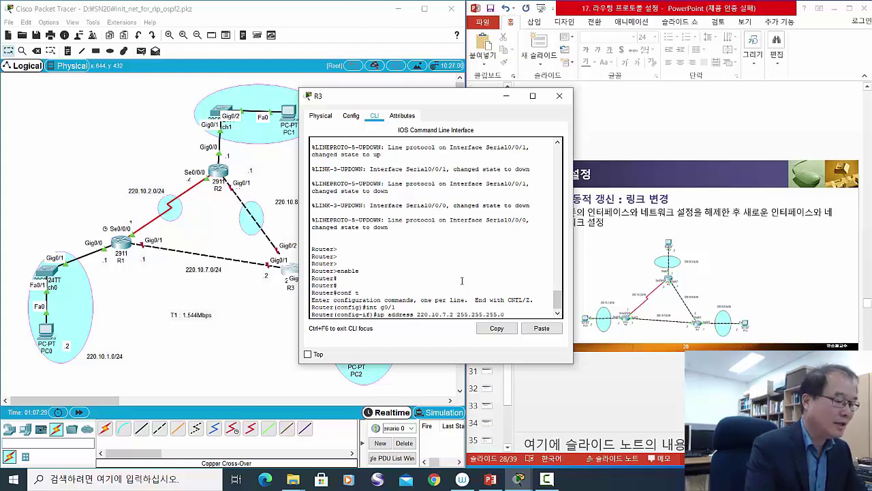
key(Return)
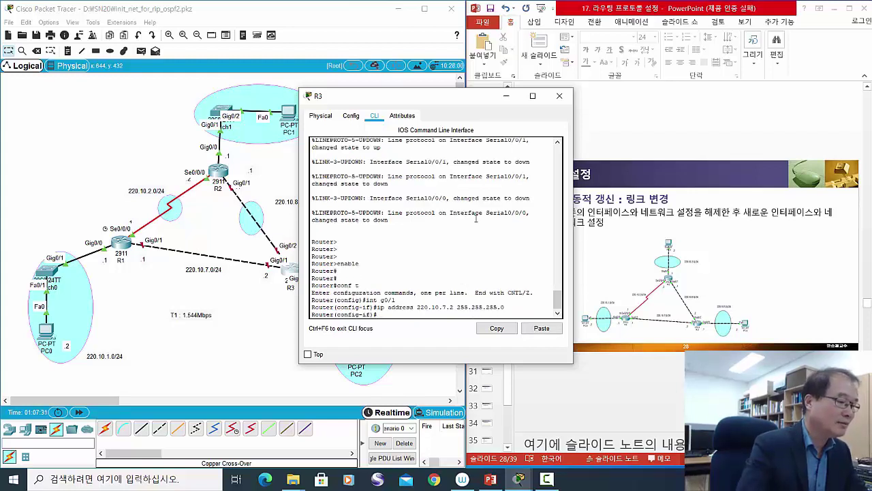
Enable R3's GigabitEthernet0/1 with no shutdown, moving the R3 window clear of the topology.
drag(461, 106, 581, 122)
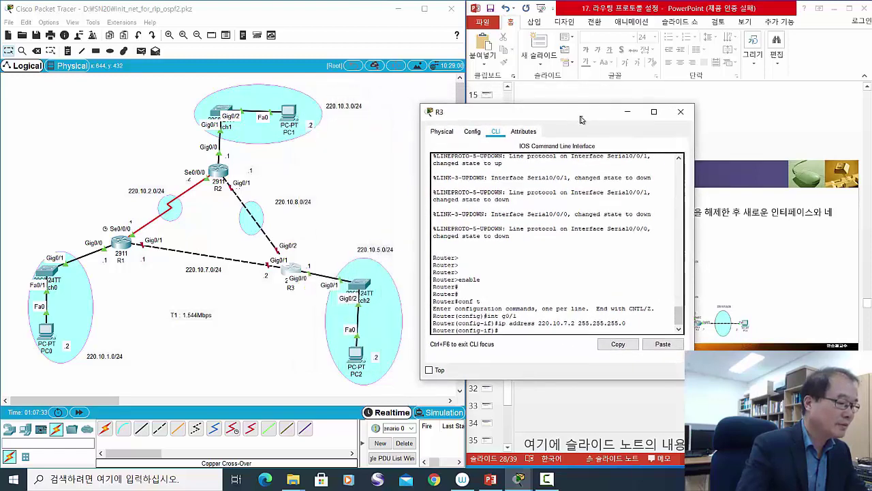
click(543, 332)
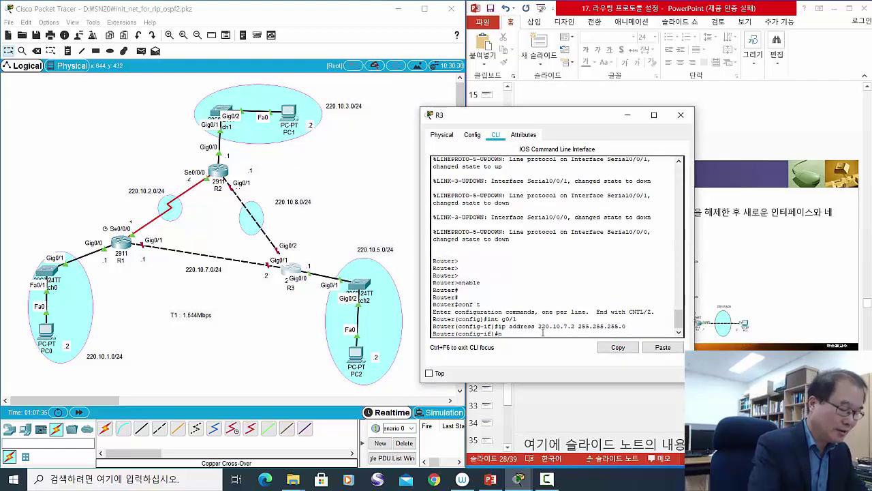
text(no shutdown)
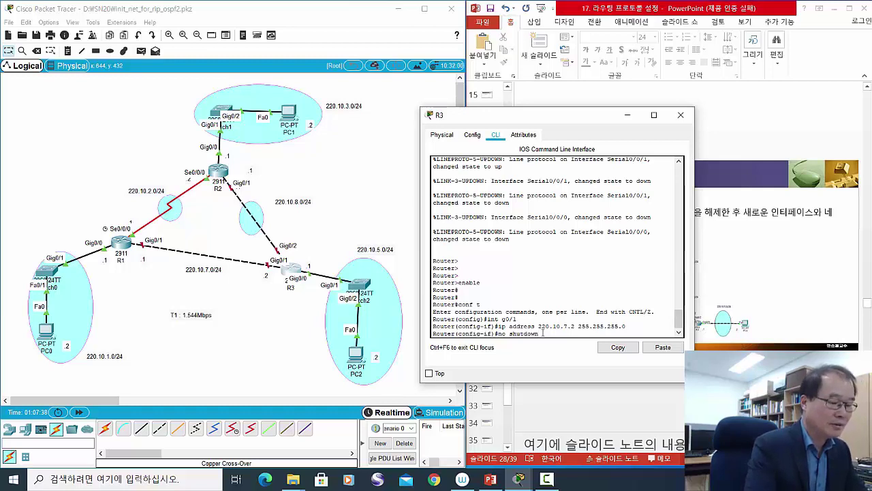
key(Return)
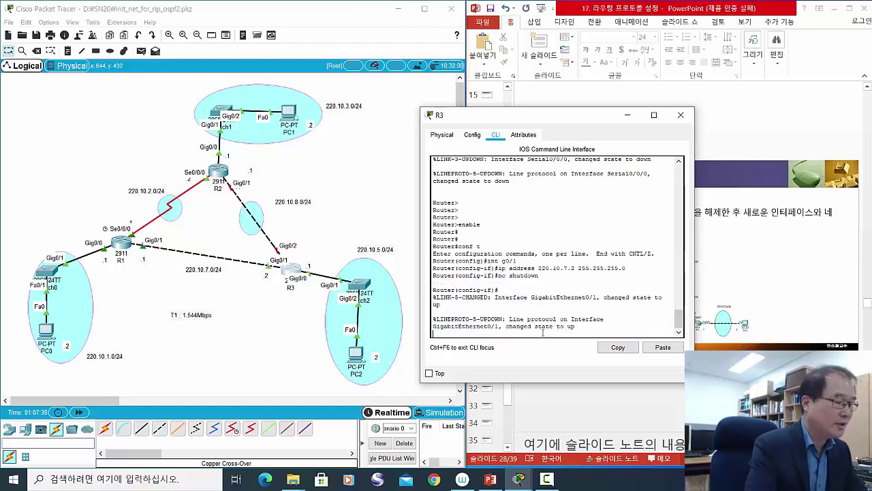
key(Return)
key(Return)
key(Return)
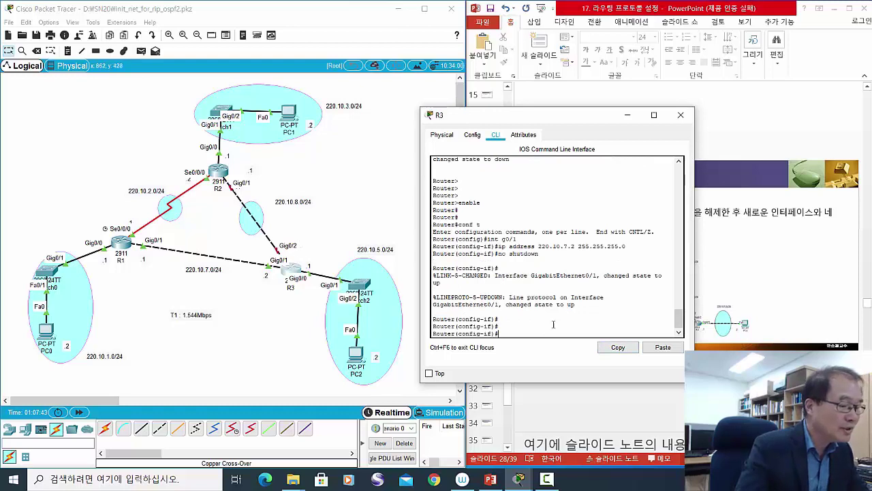
Select R3's second link interface with int g0/2 and assign it ip address 220.10.8.2 255.255.255.0.
text(int )
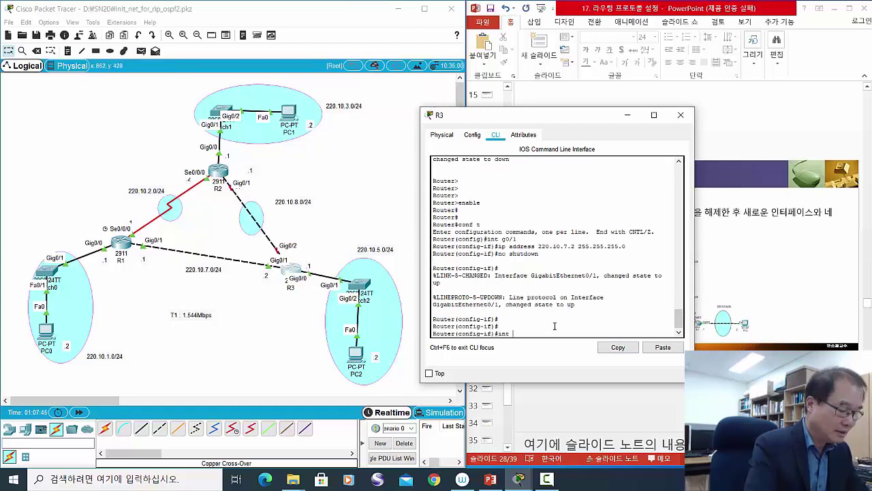
text(g0/)
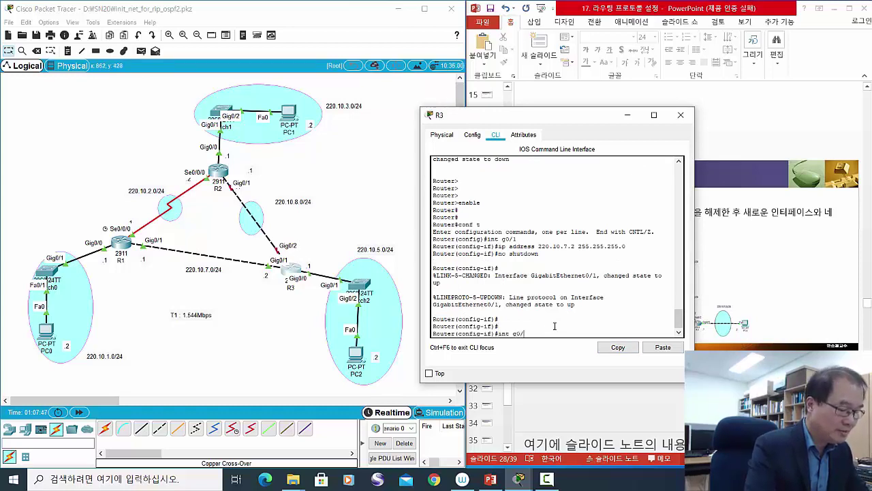
text(2)
key(Return)
key(Return)
key(Return)
key(Return)
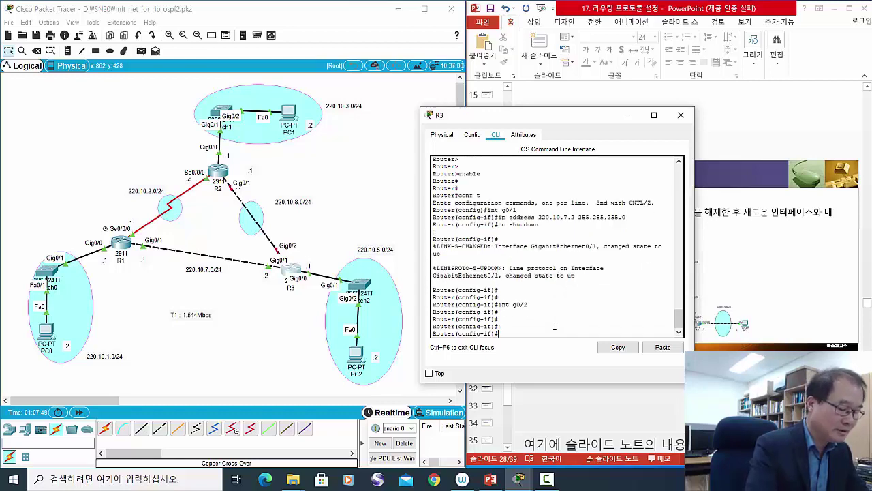
key(Up)
key(Up)
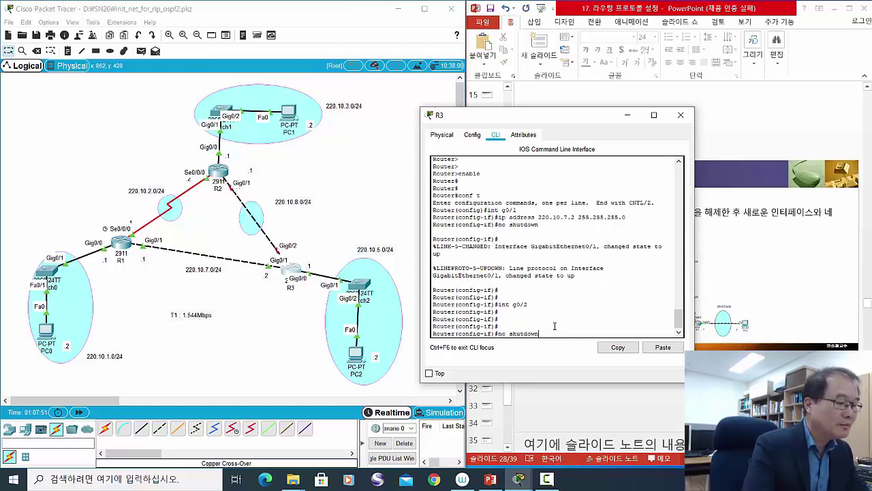
key(Up)
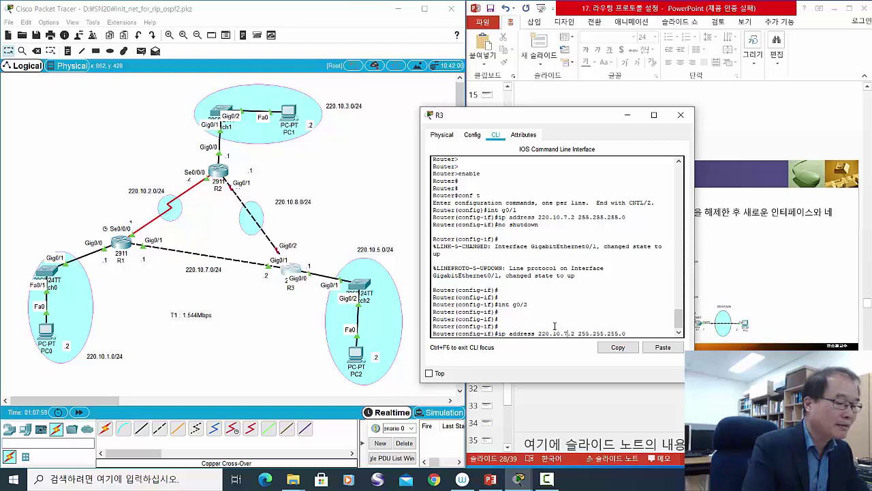
key(BackSpace)
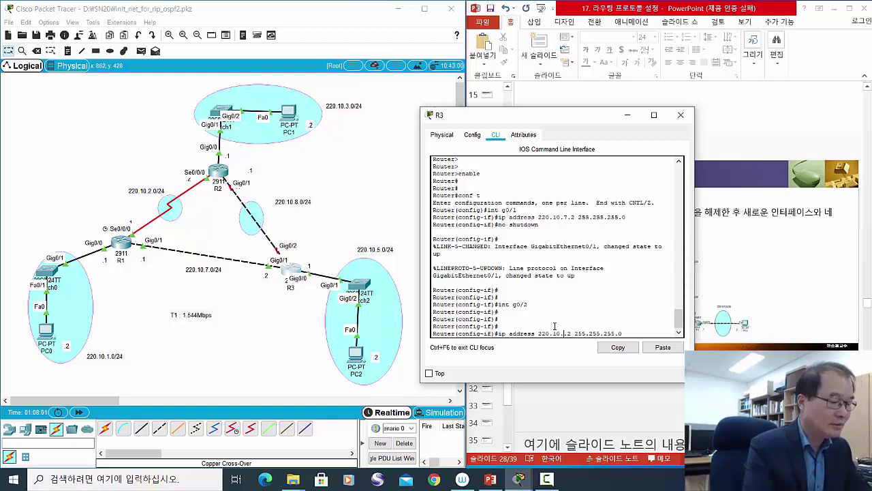
text(8)
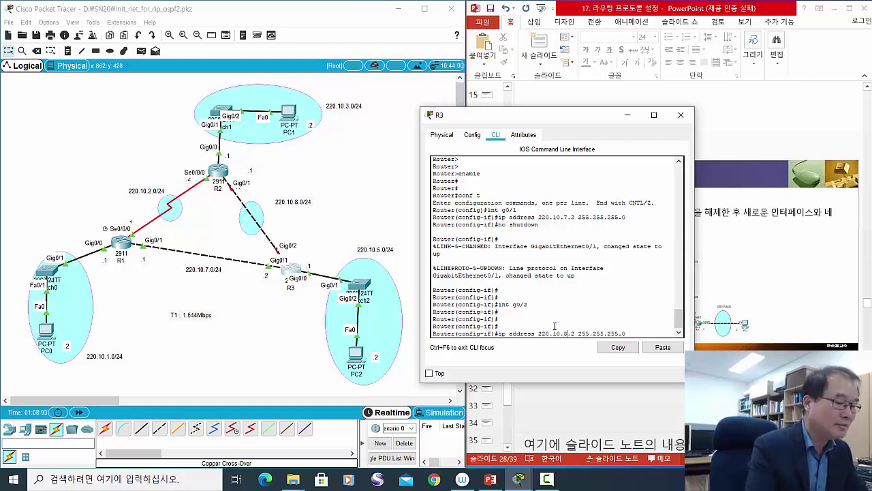
key(Return)
Enable R3's GigabitEthernet0/2 with no shutdown.
key(Up)
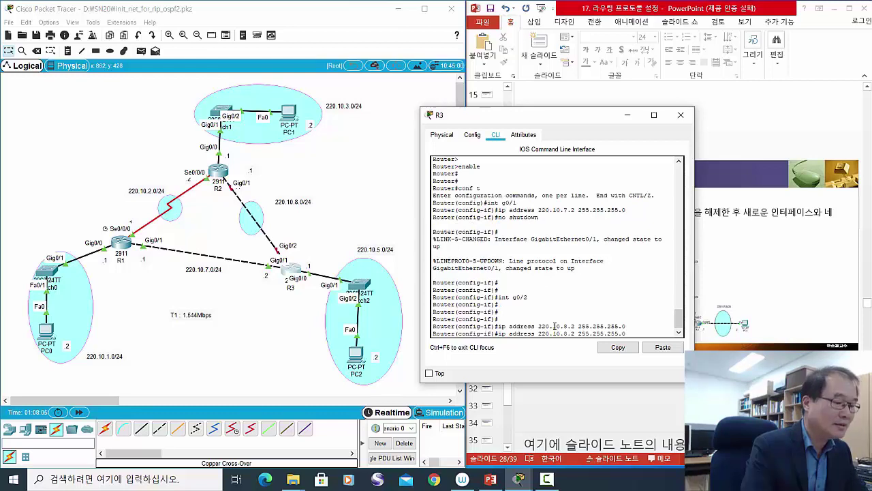
key(Up)
key(Up)
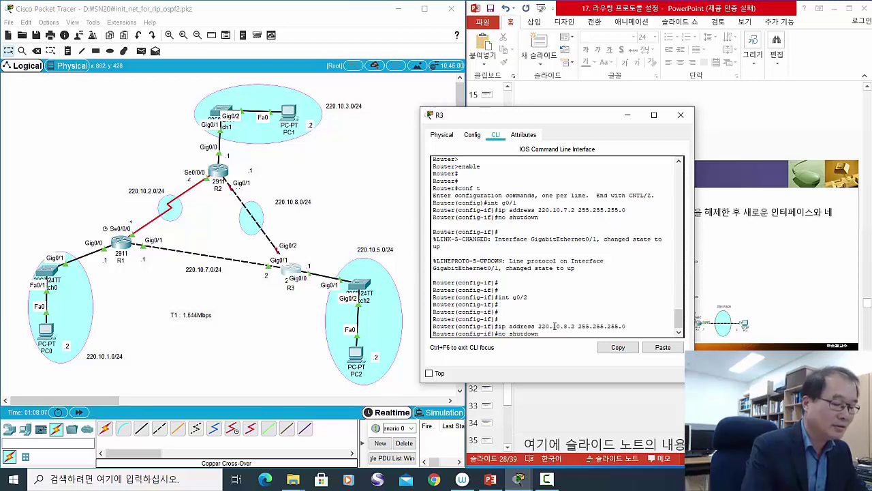
key(Return)
key(Return)
key(Return)
key(Return)
key(Return)
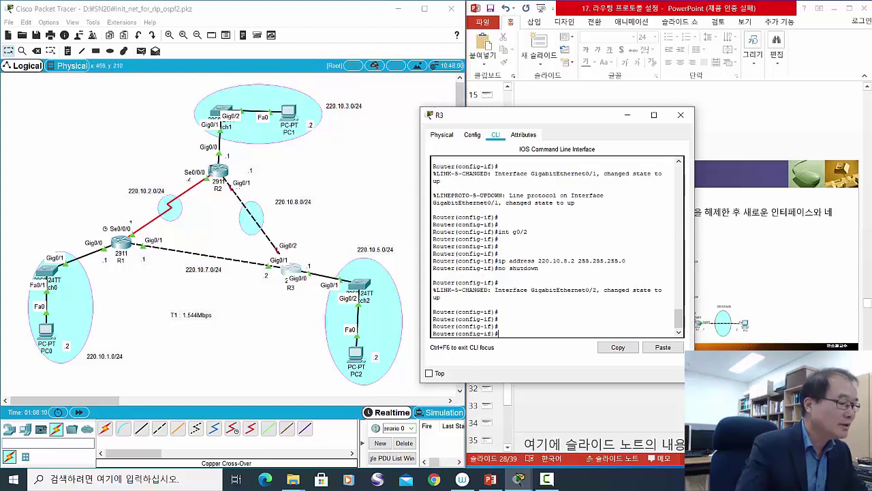
Open R2's CLI and enter global configuration mode with enable and conf t.
click(211, 169)
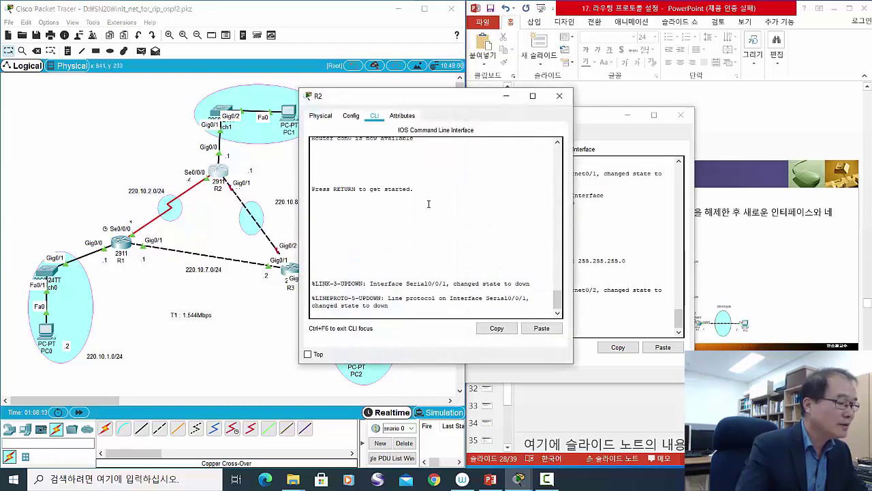
key(Return)
key(Return)
key(Return)
key(Return)
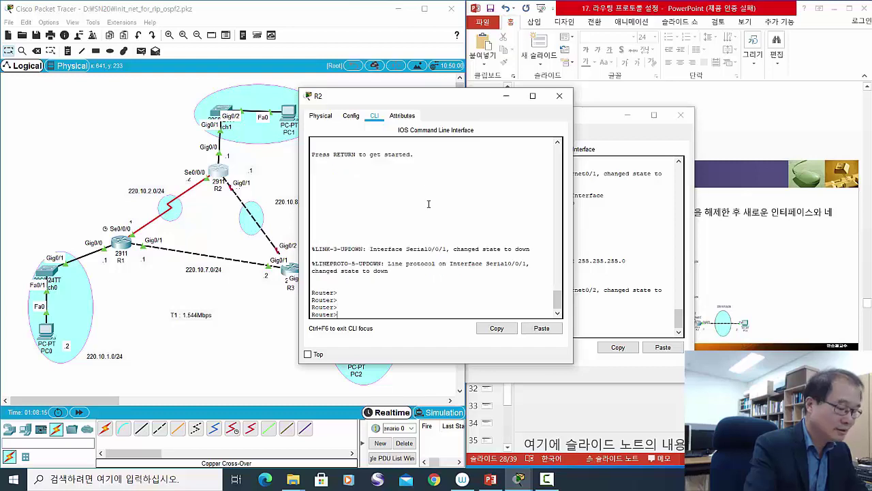
text(enabl)
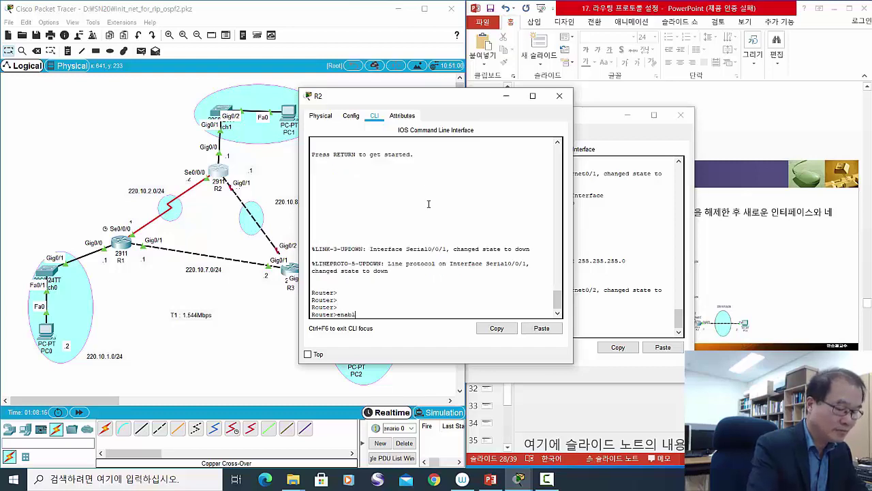
text(e)
key(Return)
key(Return)
key(Return)
key(Return)
key(Return)
text(c)
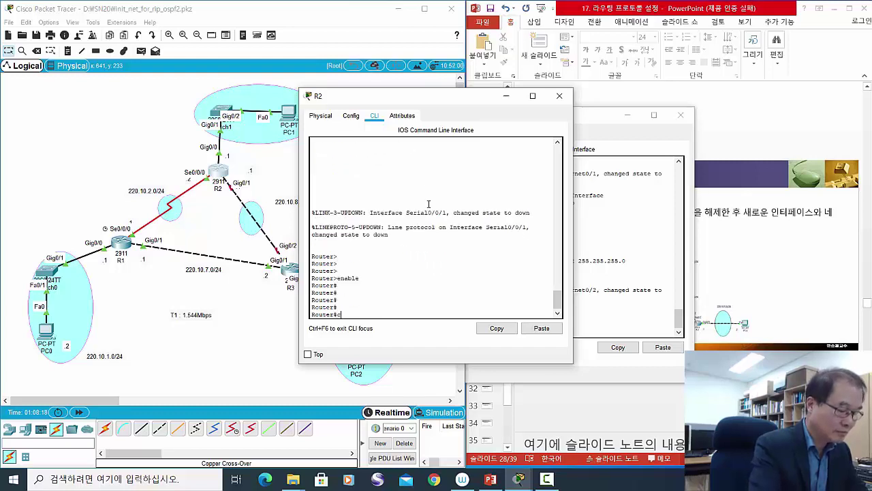
text(onf t)
key(Return)
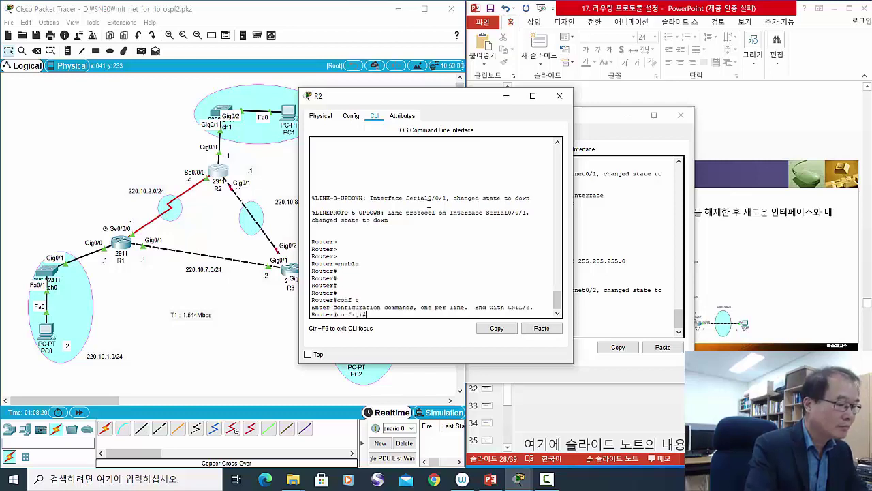
Select R2's interface with int g0/1 and assign it ip address 220.10.8.1 255.255.255.0.
text(ip)
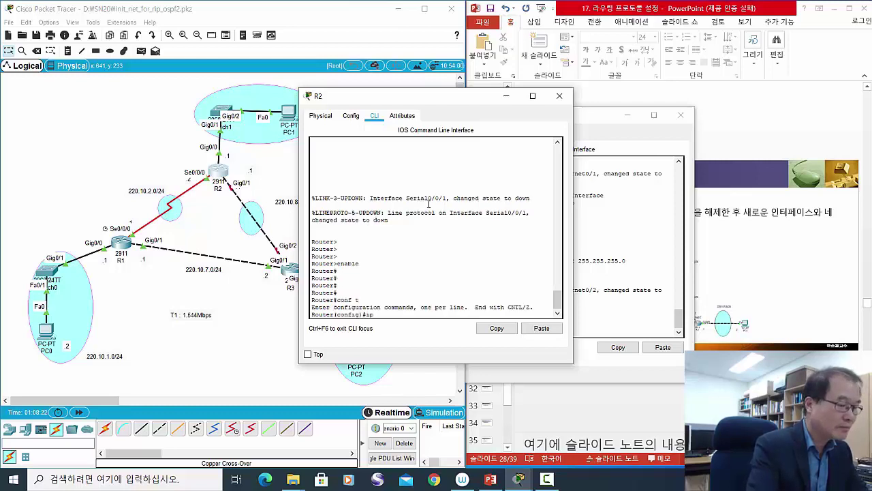
key(BackSpace)
key(BackSpace)
text(int)
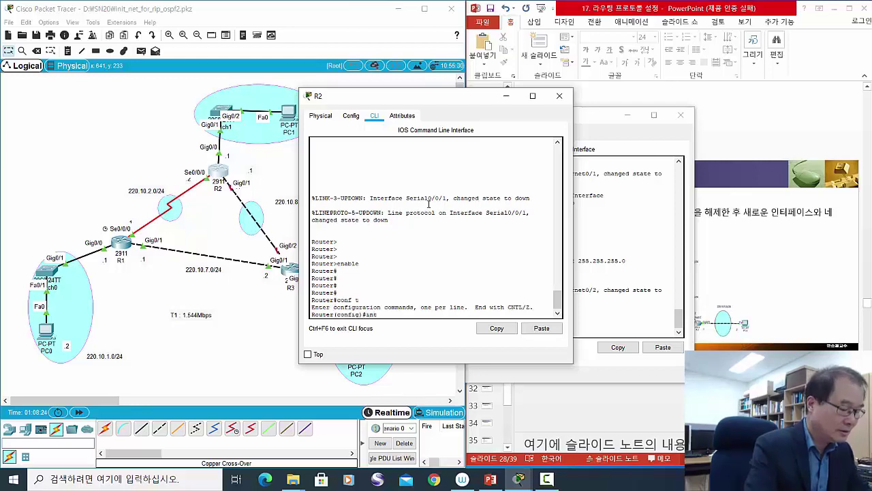
text( g0/1)
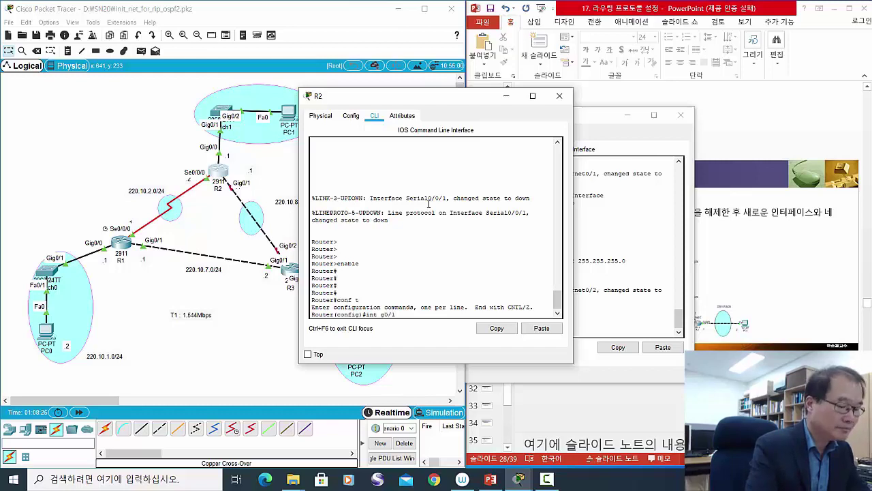
key(Return)
text(ip )
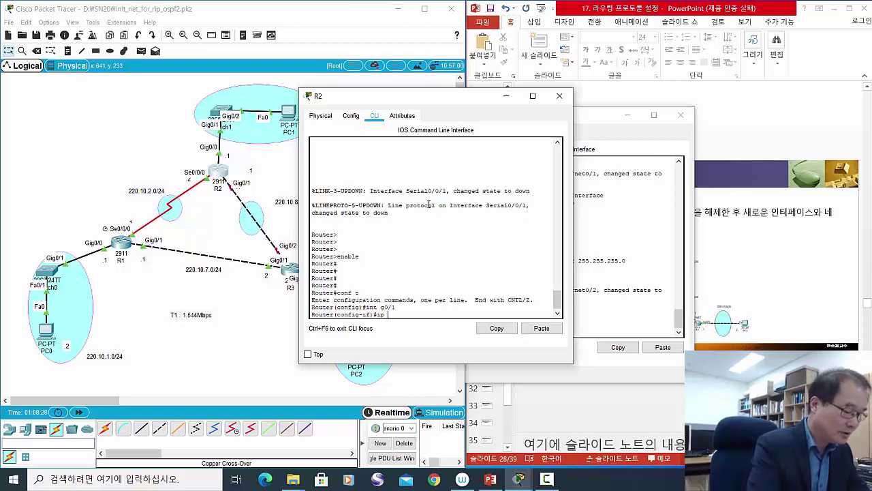
text(address)
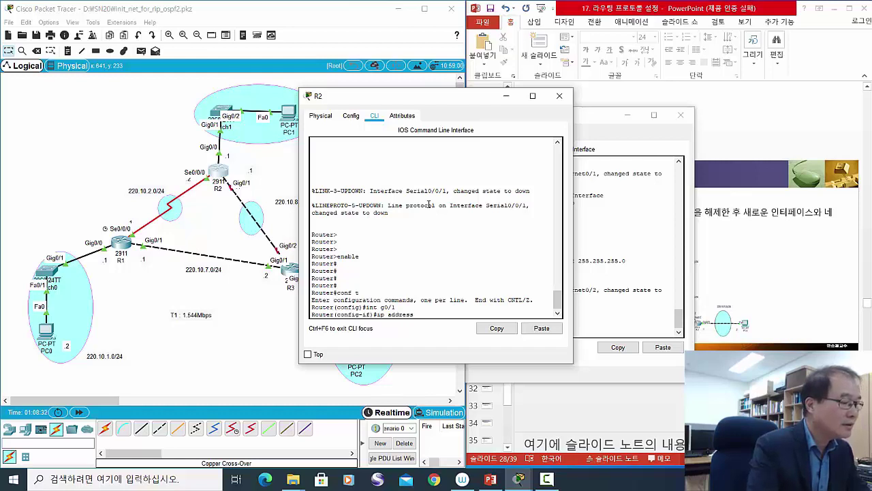
text( 220)
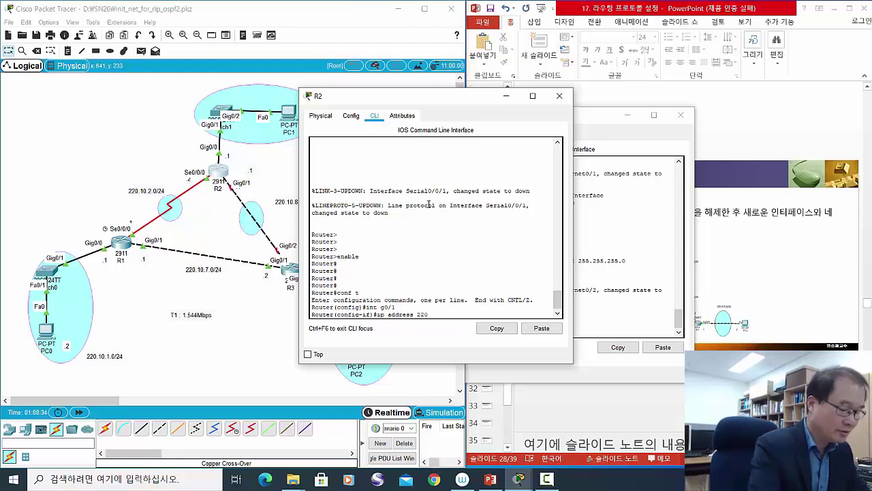
text(.10.8.)
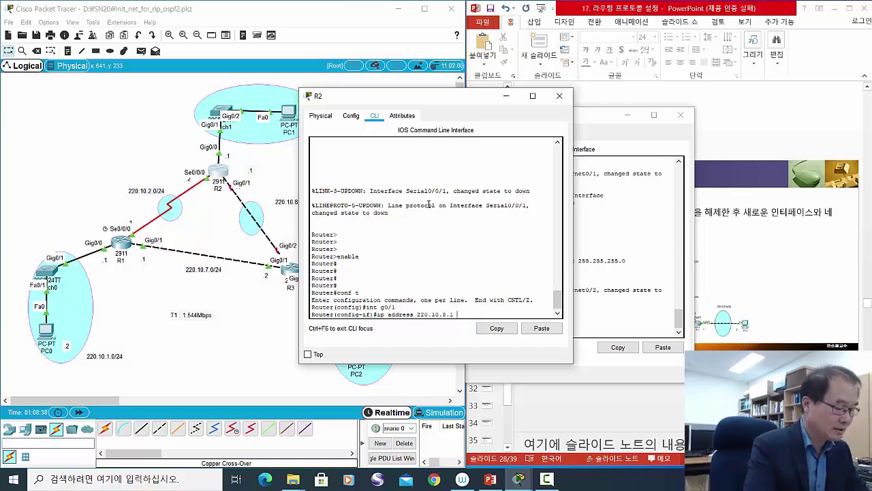
text(1 255.255)
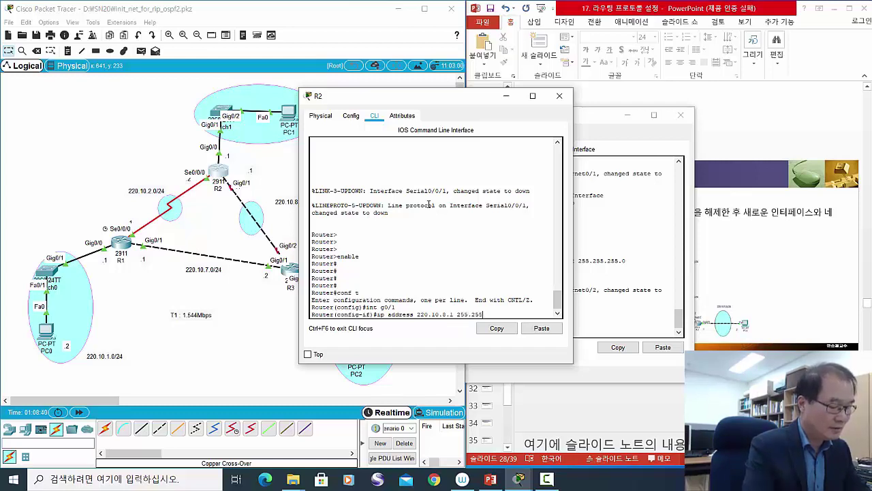
text(.2)
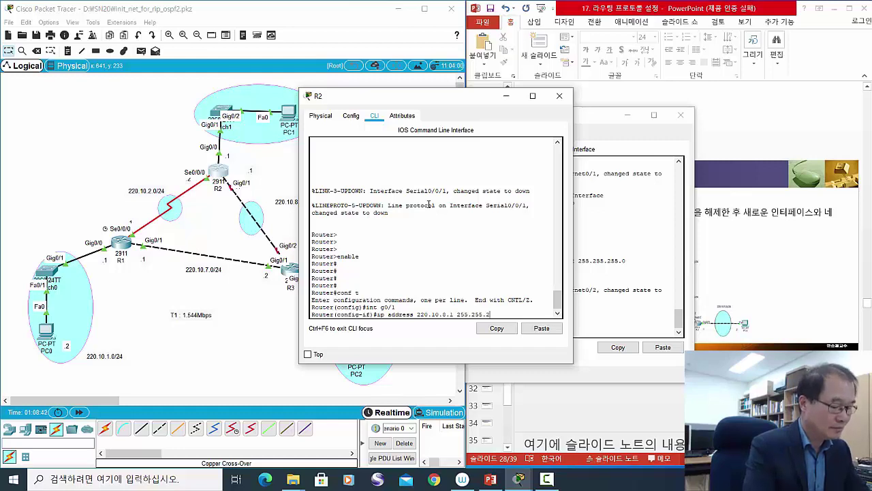
text(55.0)
key(Return)
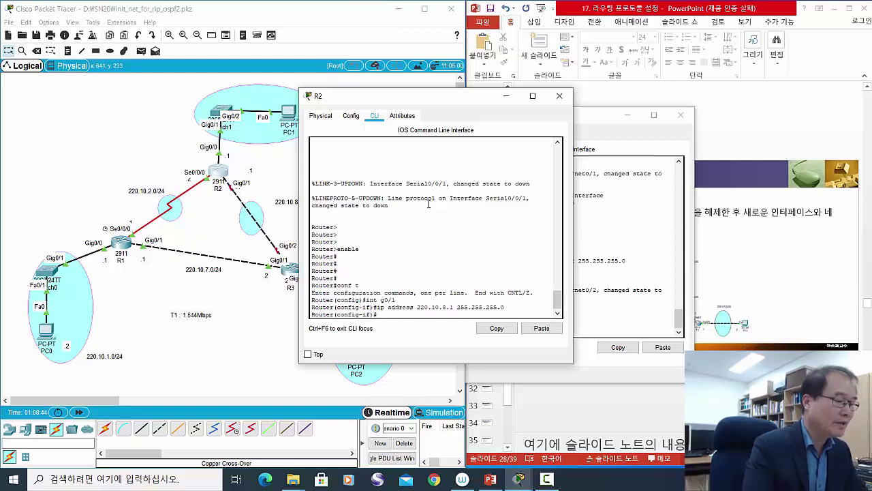
Close the R2 and R3 configuration windows to clear the topology view.
drag(414, 96, 560, 93)
click(706, 91)
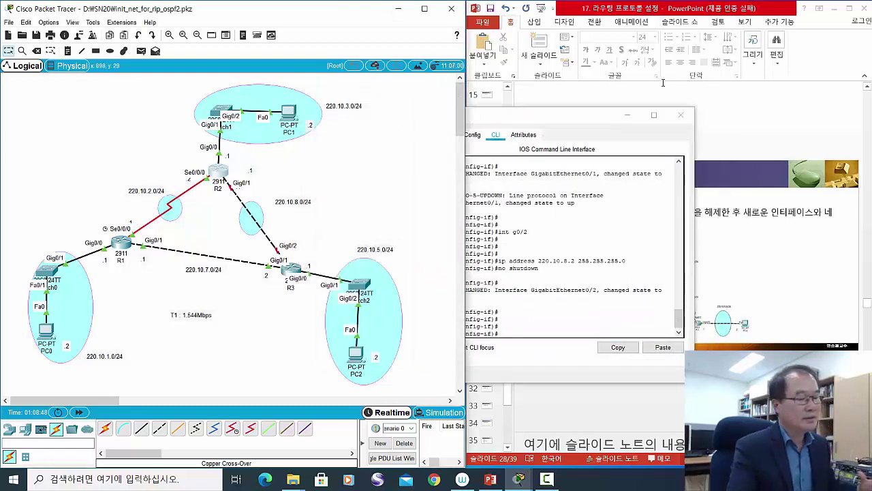
drag(679, 118, 680, 118)
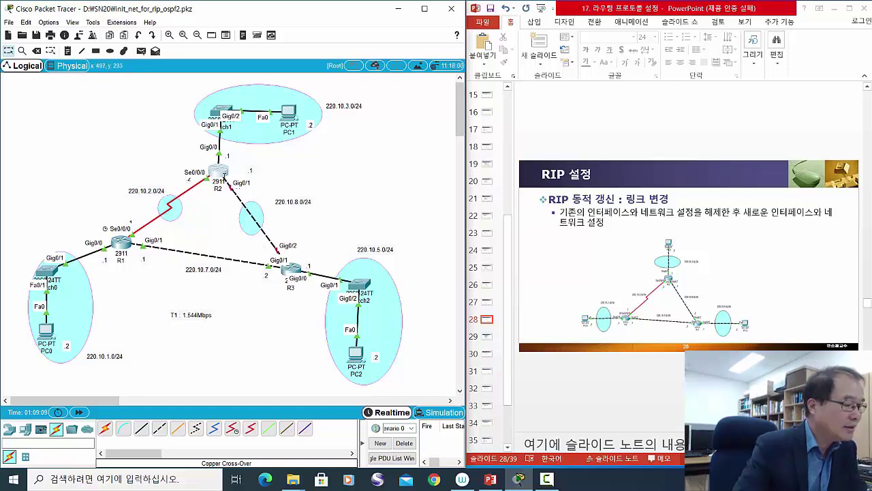
Reopen R3's and R2's CLIs to check the commands entered for the link on network 220.10.8.0.
click(292, 268)
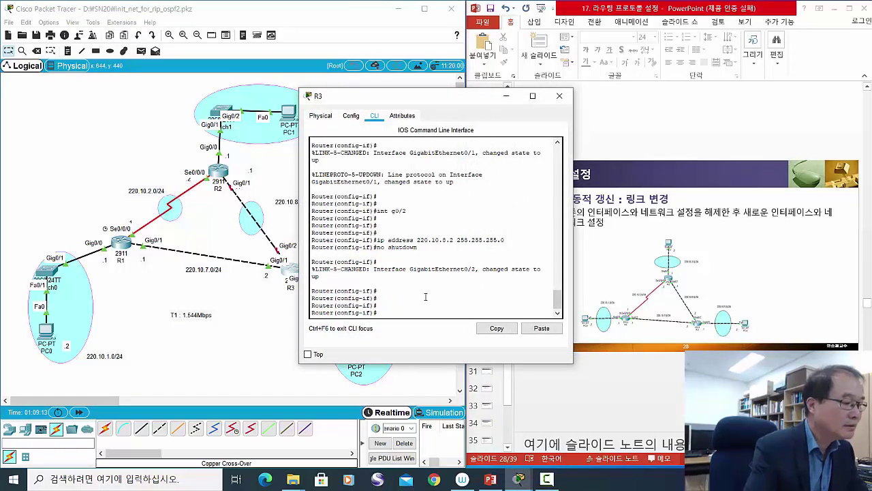
key(Return)
key(Return)
key(Return)
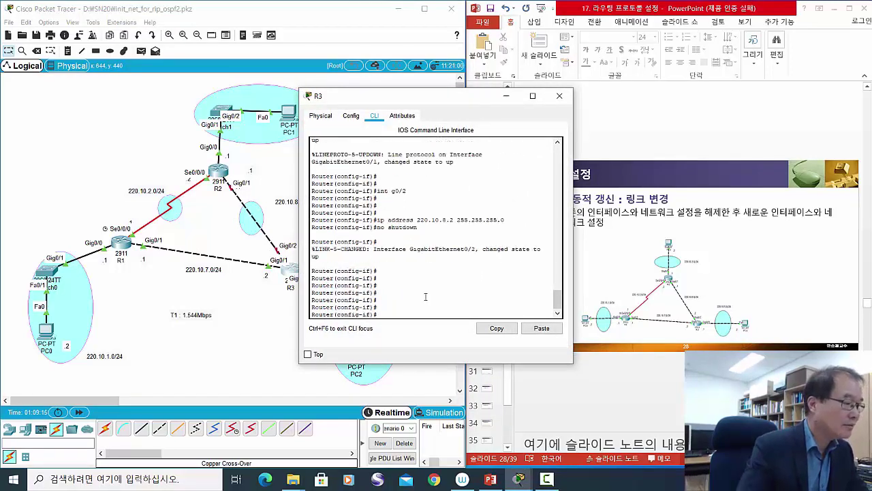
click(218, 171)
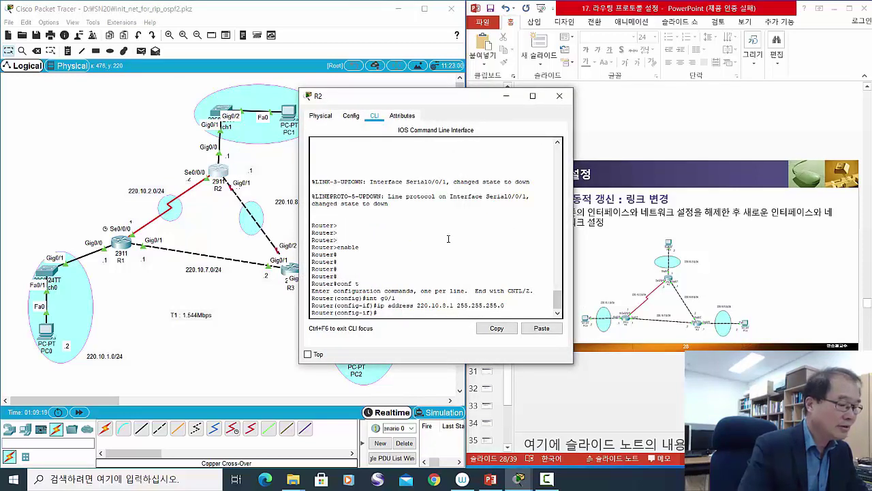
Enable R2's g0/1 interface with no shutdown.
key(Return)
key(Return)
key(Return)
text(no )
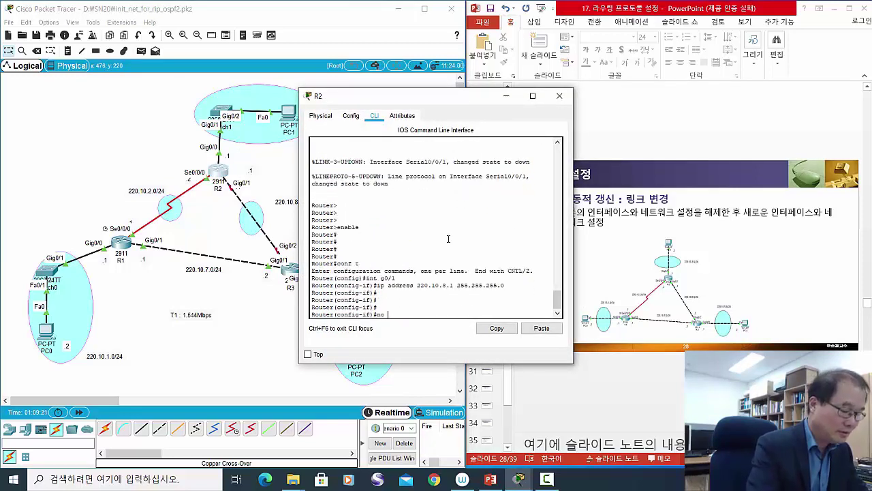
text(shutdow)
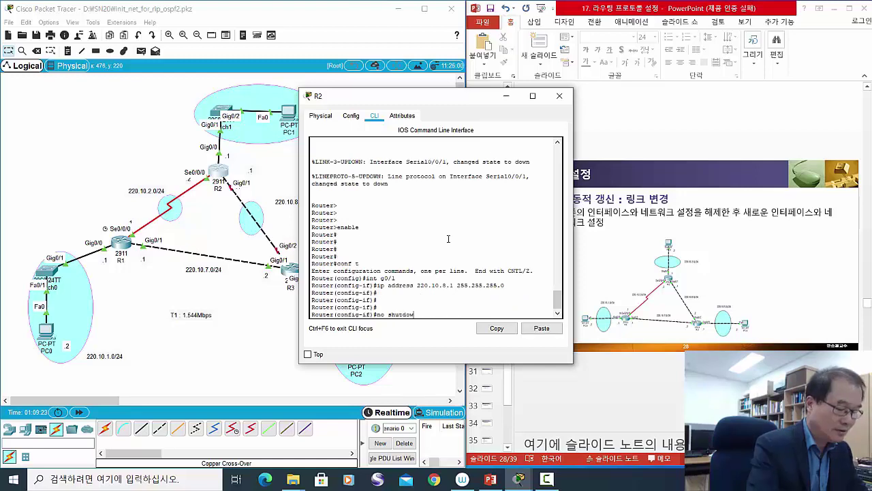
text(n)
key(Return)
key(Return)
key(Return)
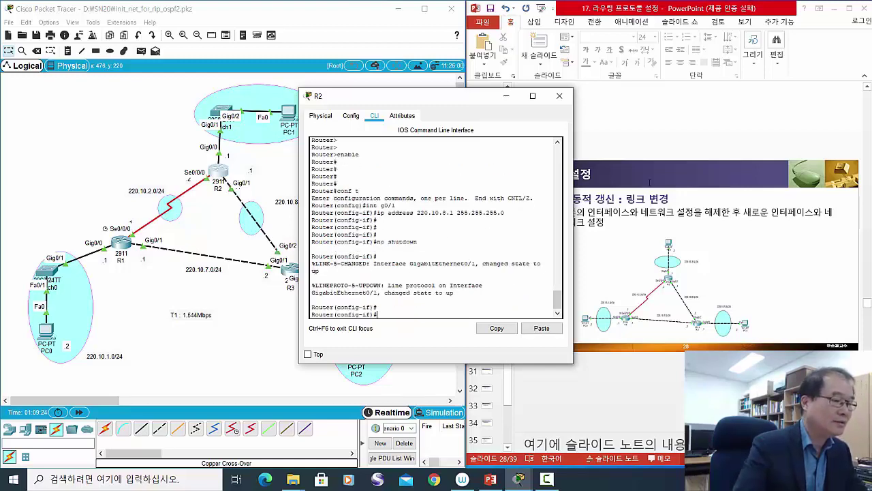
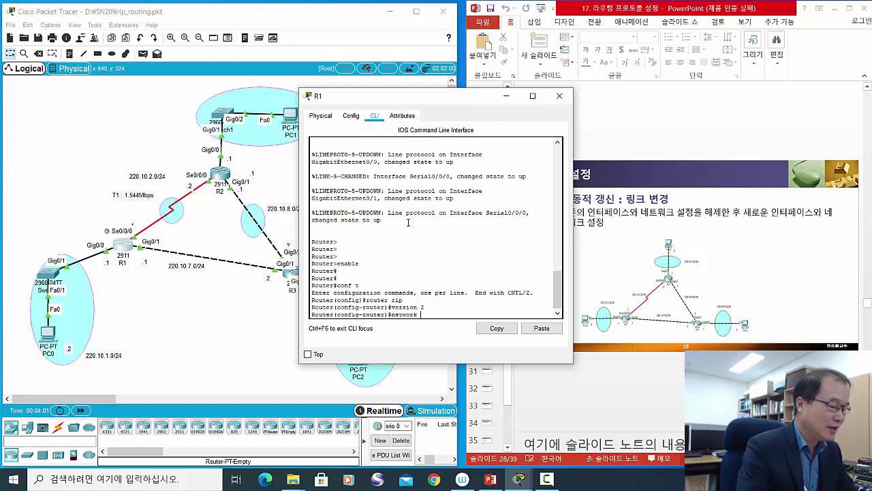
Complete R1's RIP version 2 network command with 220.10.7.0 to advertise that network.
text(20)
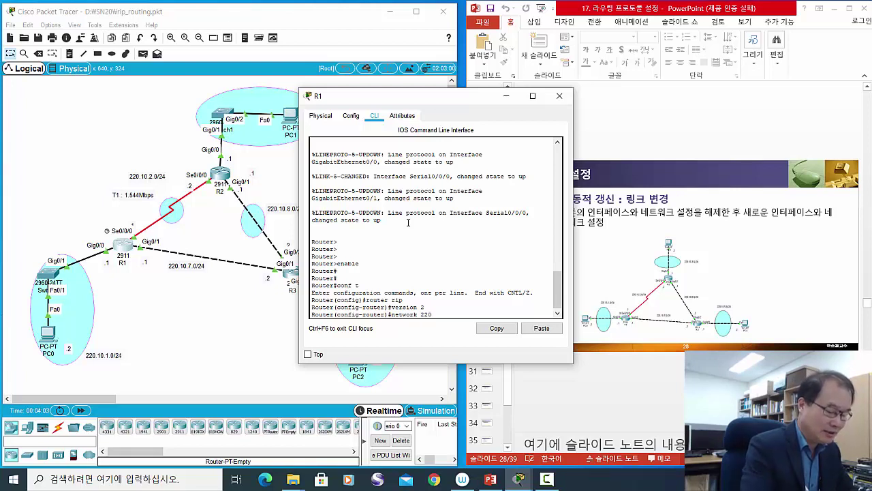
text(.10.7.0)
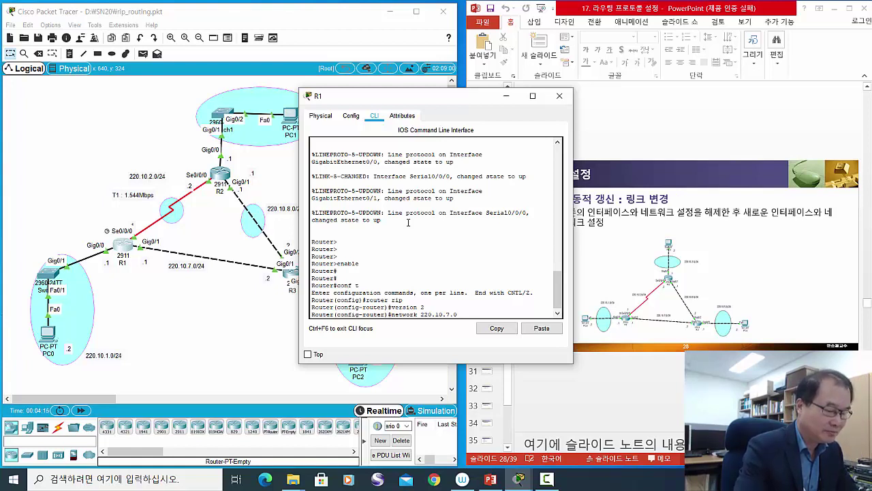
key(Return)
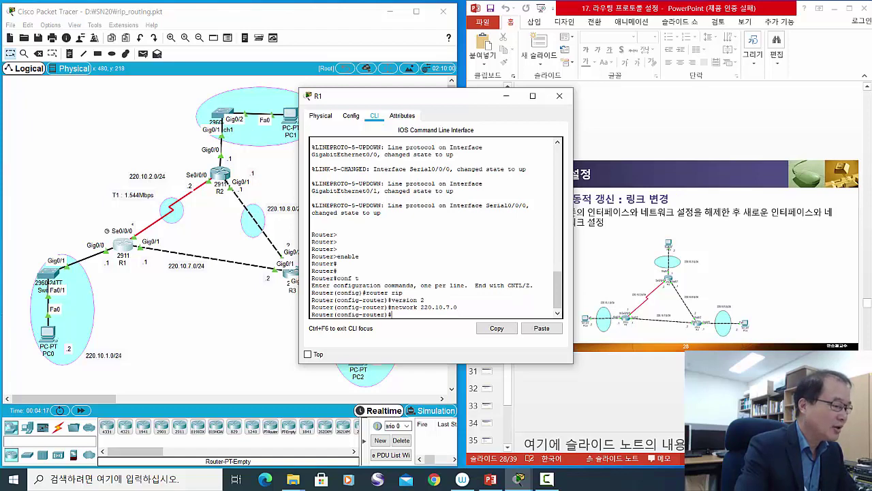
Open R2's CLI and enter global configuration mode with enable and conf t.
click(223, 174)
click(221, 174)
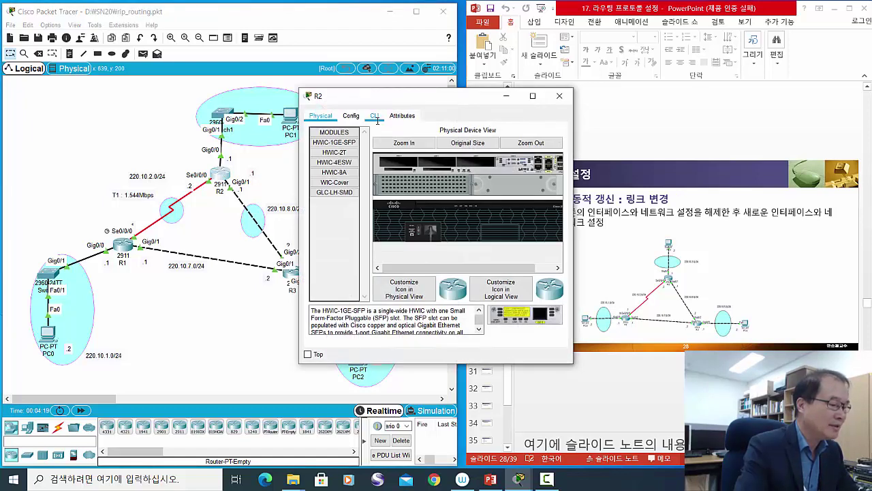
click(375, 115)
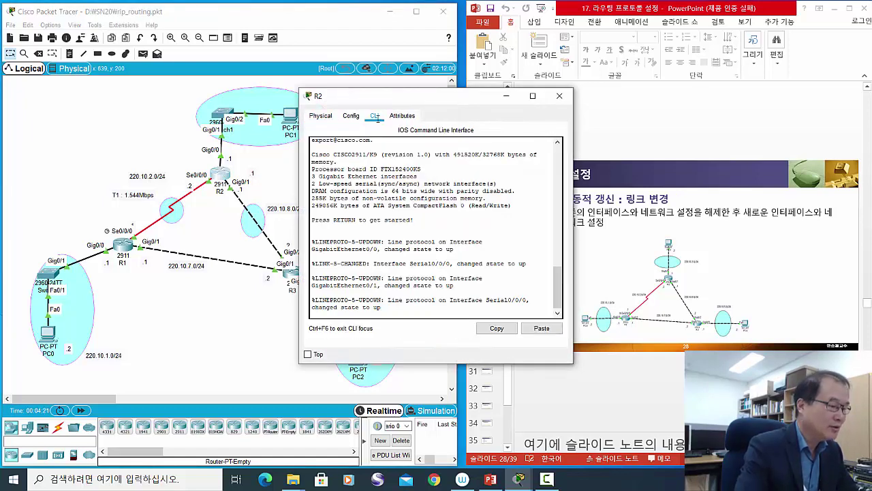
drag(410, 95, 430, 116)
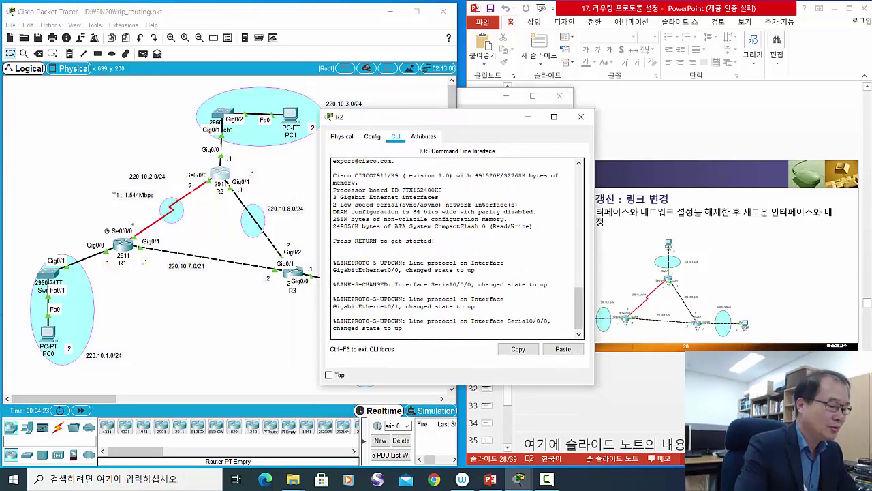
key(Return)
key(Return)
key(Return)
key(Return)
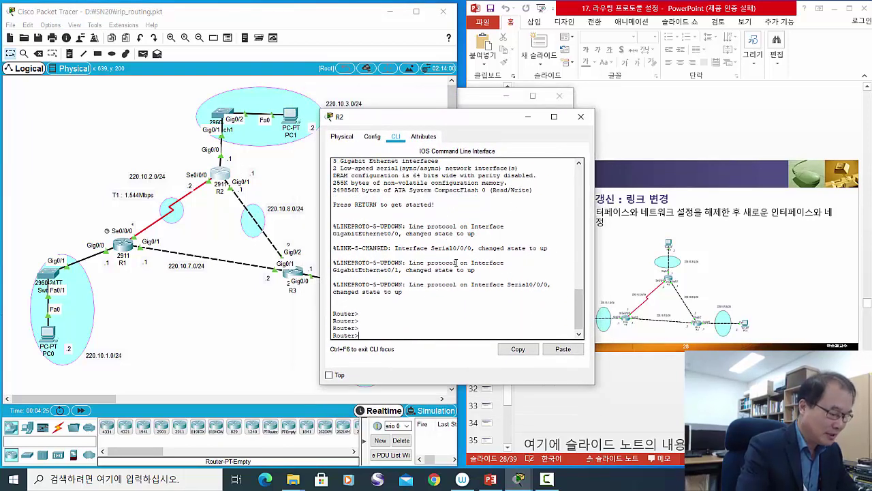
text(enable)
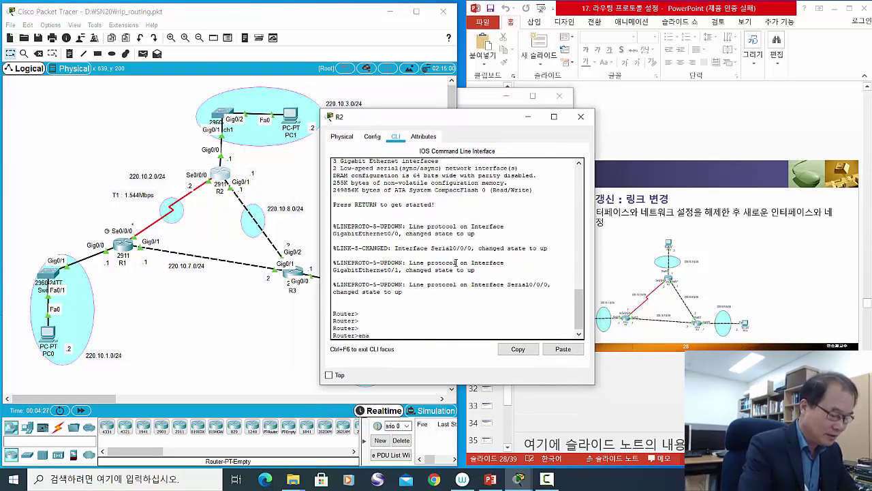
key(Return)
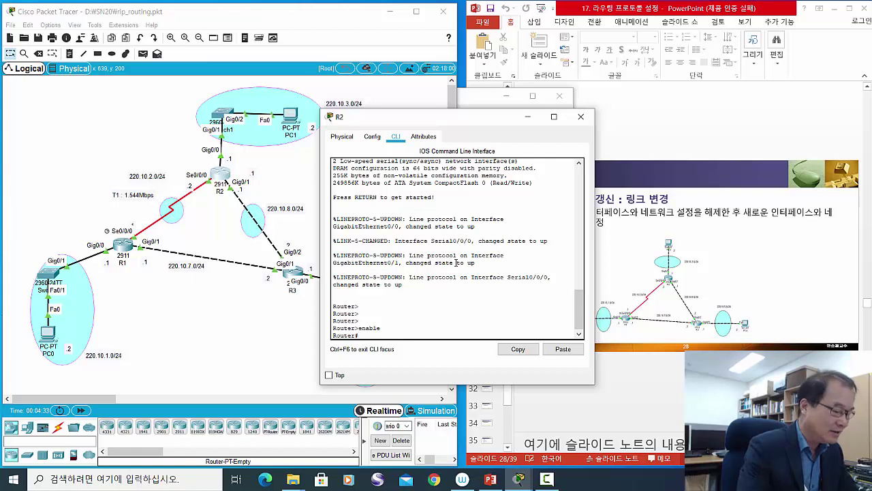
text(conf t)
key(Return)
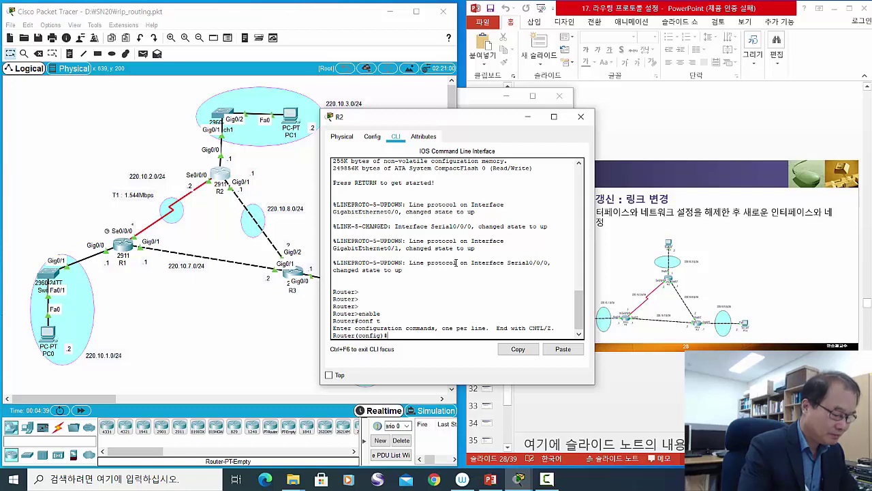
Configure R2 with router rip, version 2 and network 220.10.8.0, and close its configuration window.
text(router rip)
key(Return)
text(version )
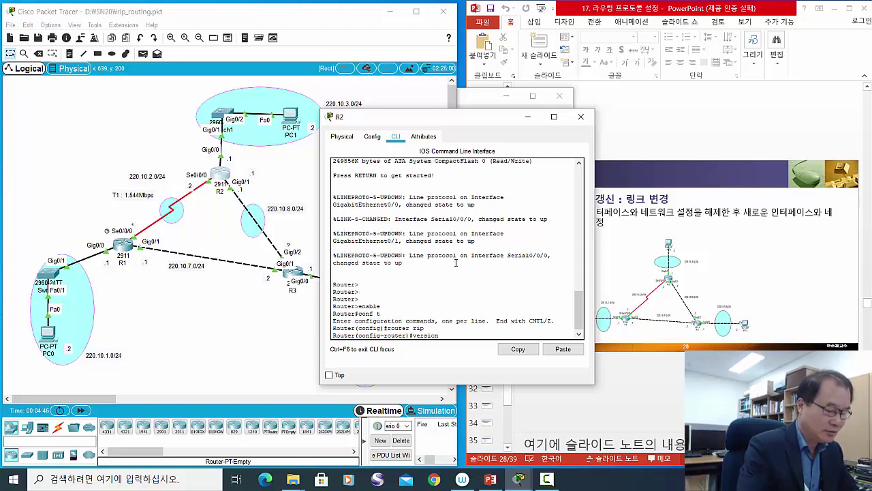
text(2)
key(Return)
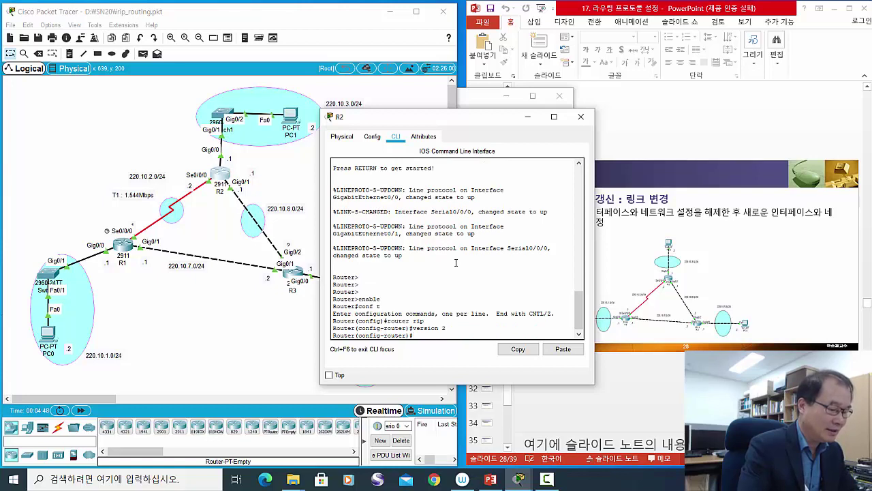
text(network )
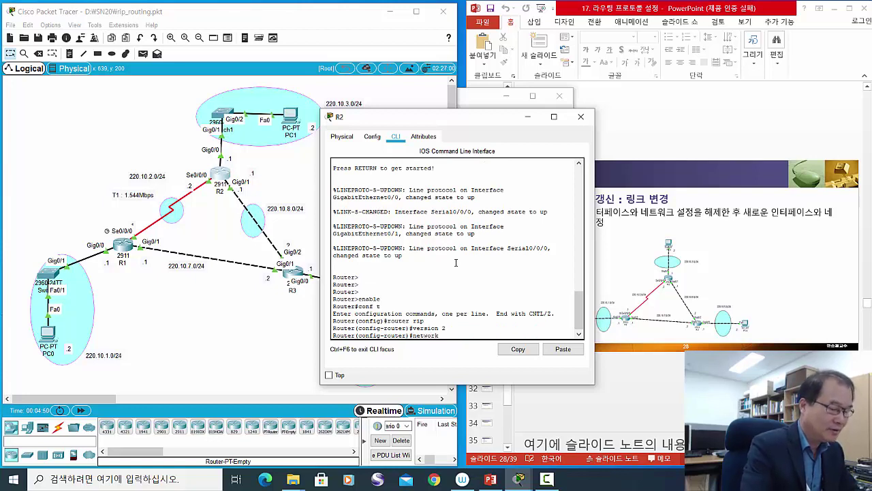
text(220.10.8.0)
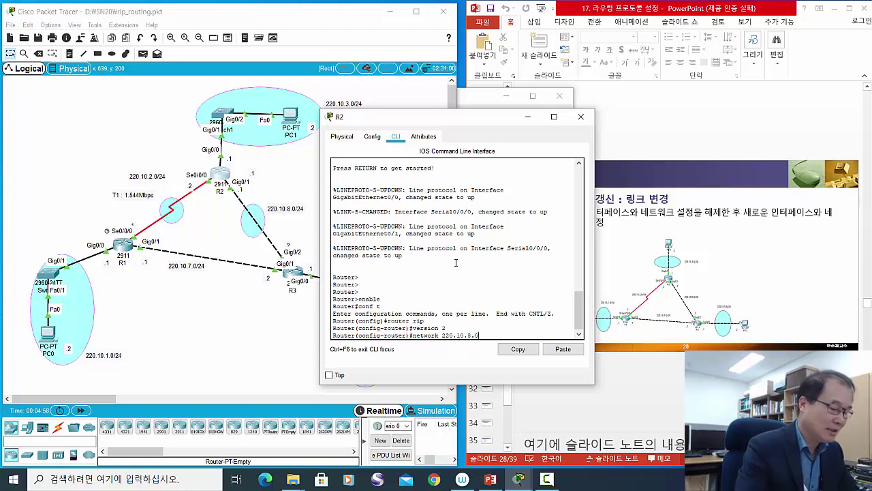
key(Return)
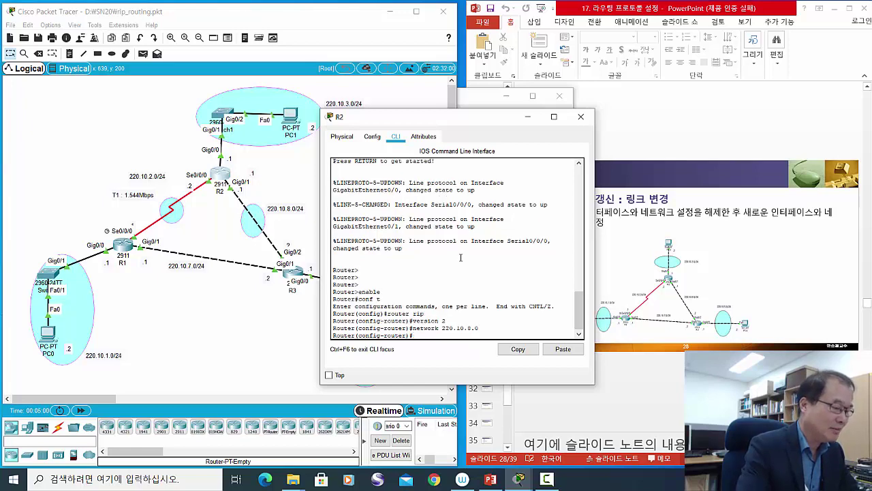
click(581, 117)
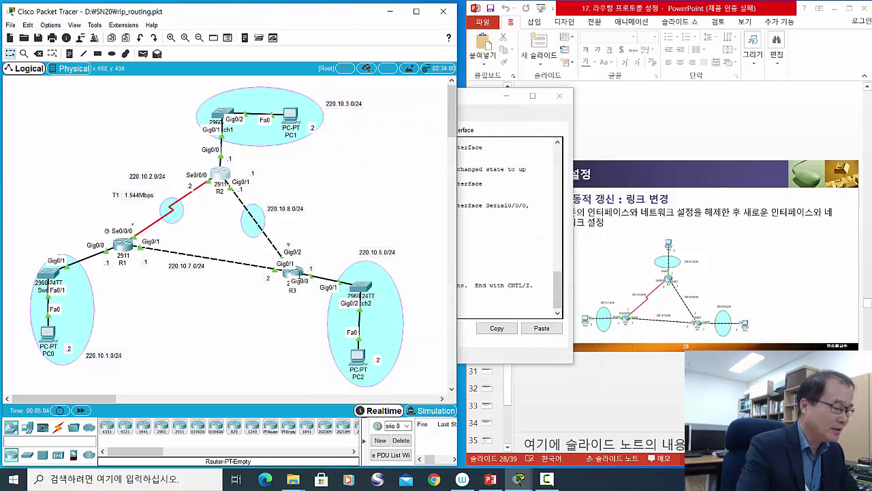
Open R3's CLI and enter global configuration mode with enable and conf t.
click(295, 272)
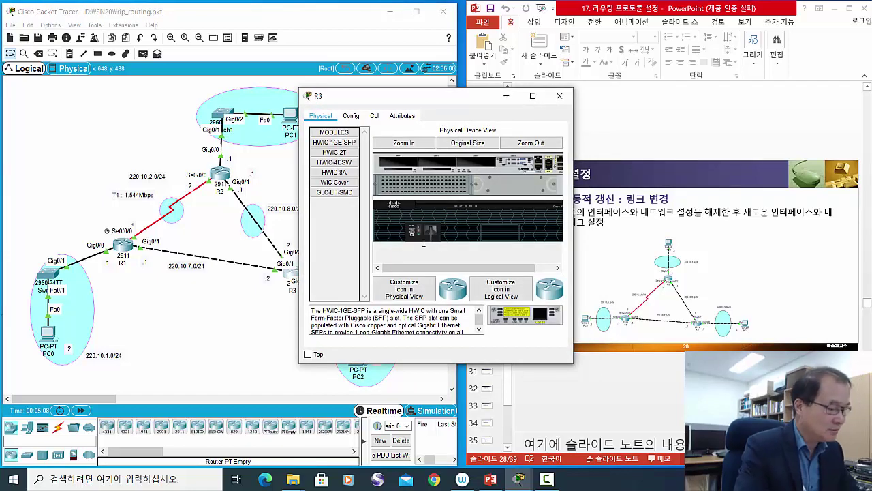
click(374, 115)
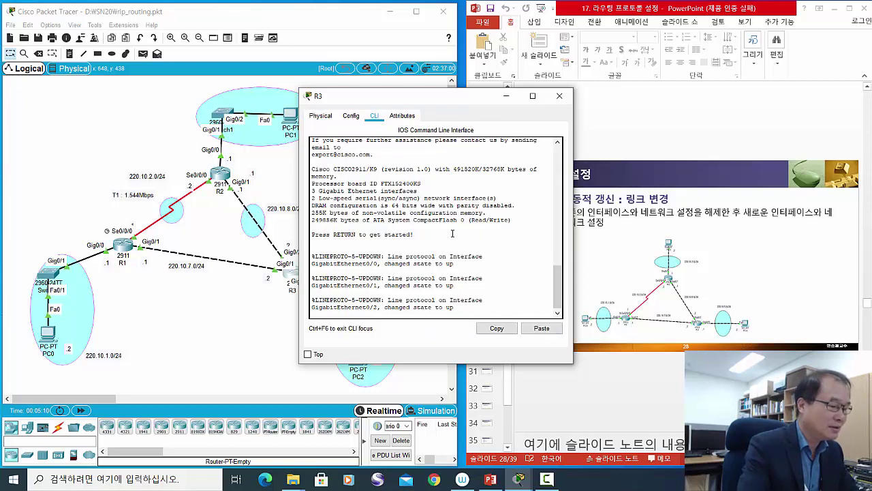
key(Return)
key(Return)
key(Return)
key(Return)
text(enable)
key(Return)
key(Return)
key(Return)
key(Return)
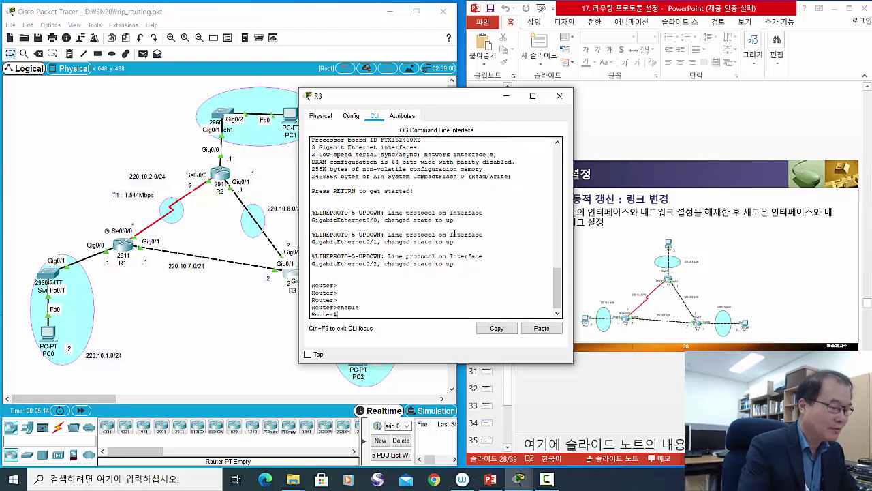
key(Return)
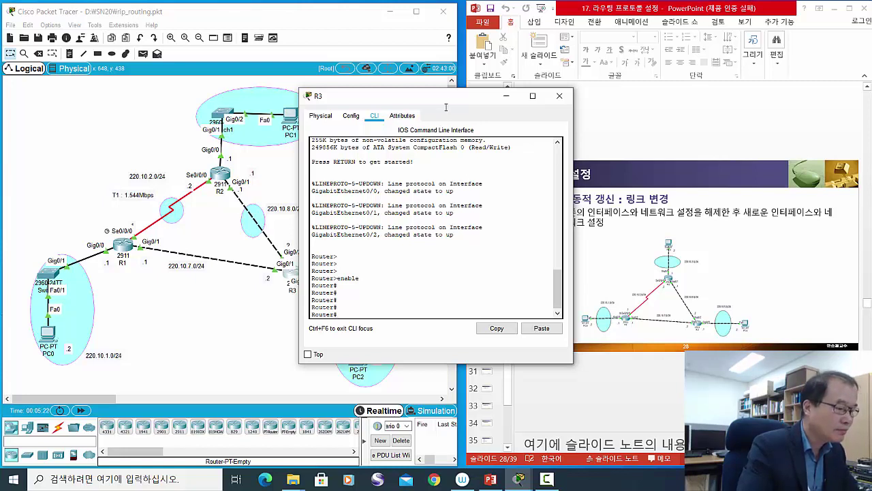
text(conf t)
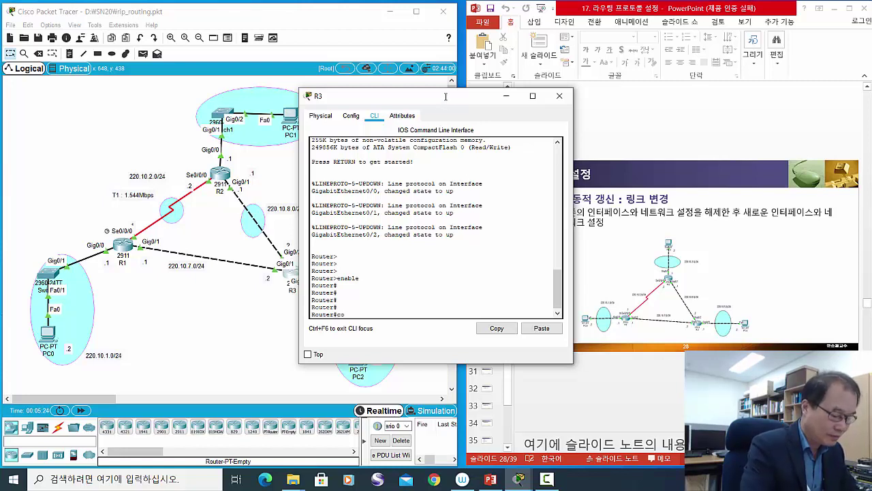
key(Return)
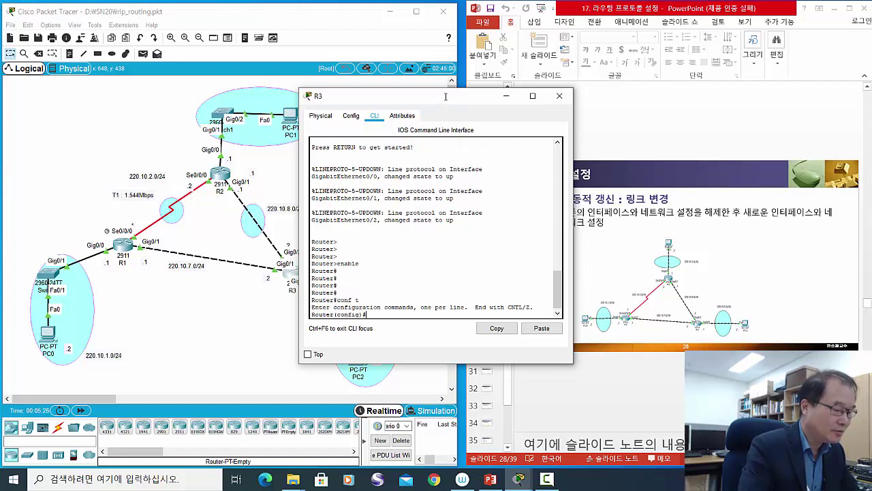
Configure R3 with router rip, version 2 and network 220.10.7.0.
text(rou)
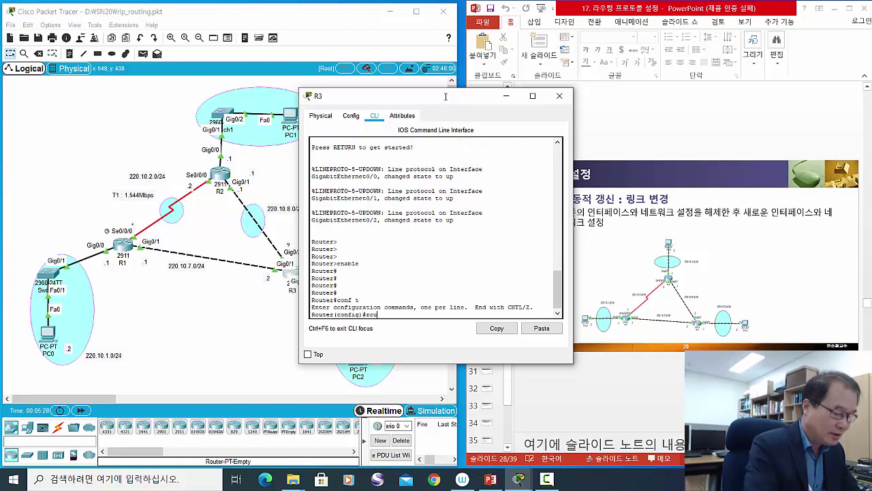
text(ter rip)
key(Return)
text(version)
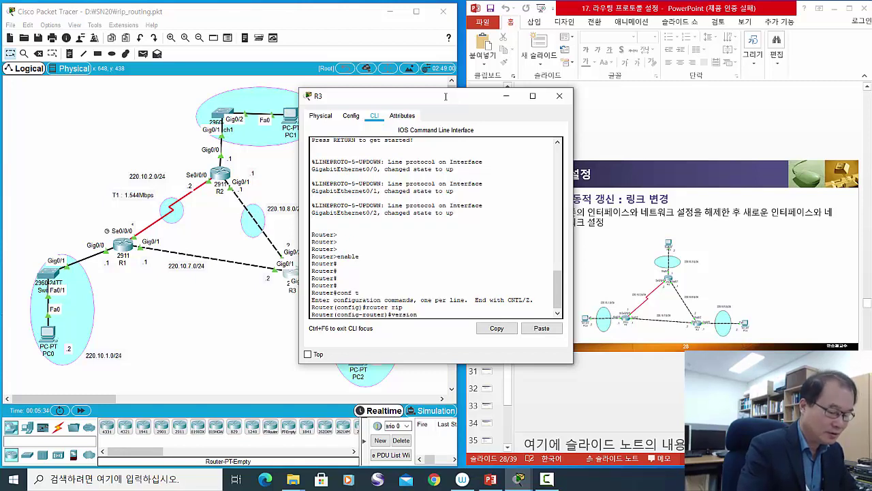
text( 2)
key(Return)
text(network)
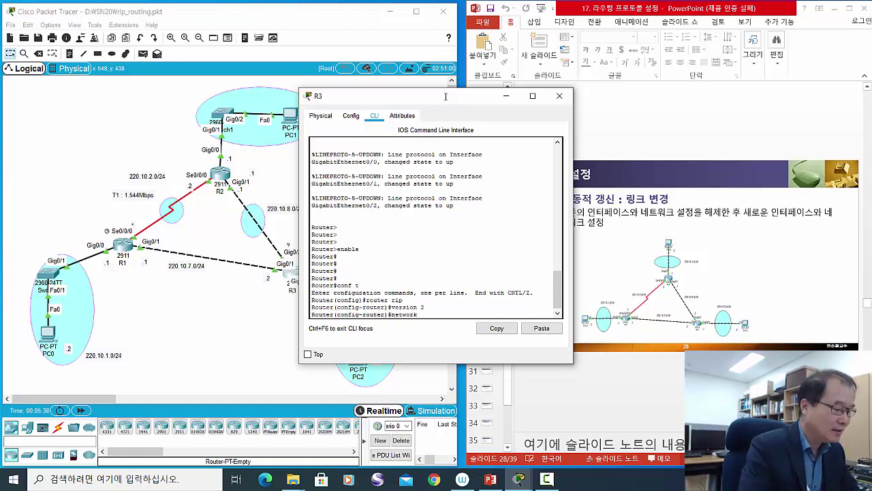
text( 220)
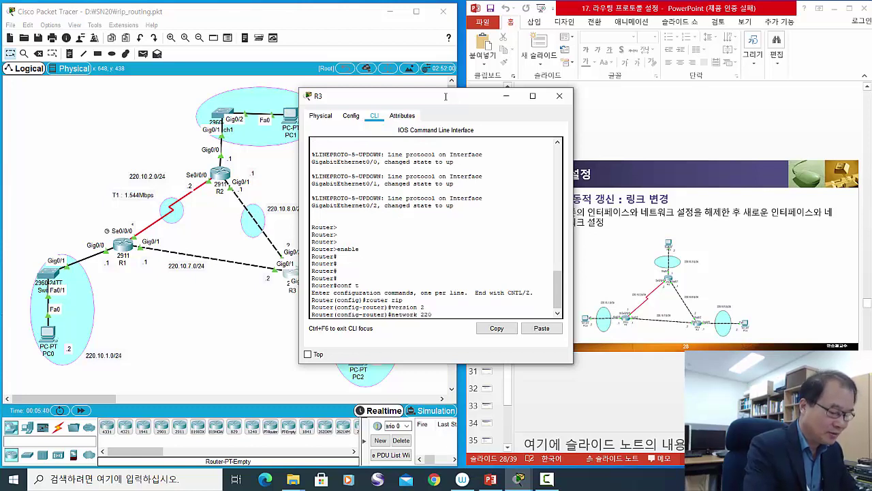
text(.10.7.0)
key(Return)
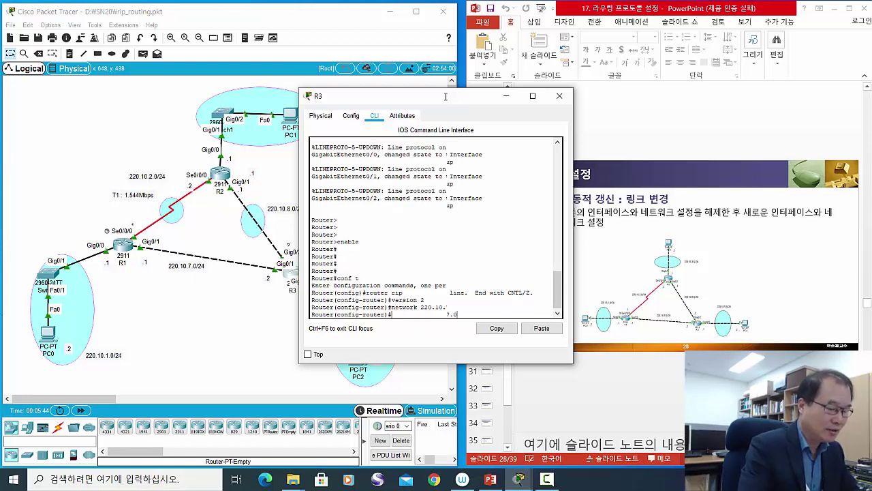
Recall R3's network 220.10.7.0 command for editing at the router configuration prompt.
key(Up)
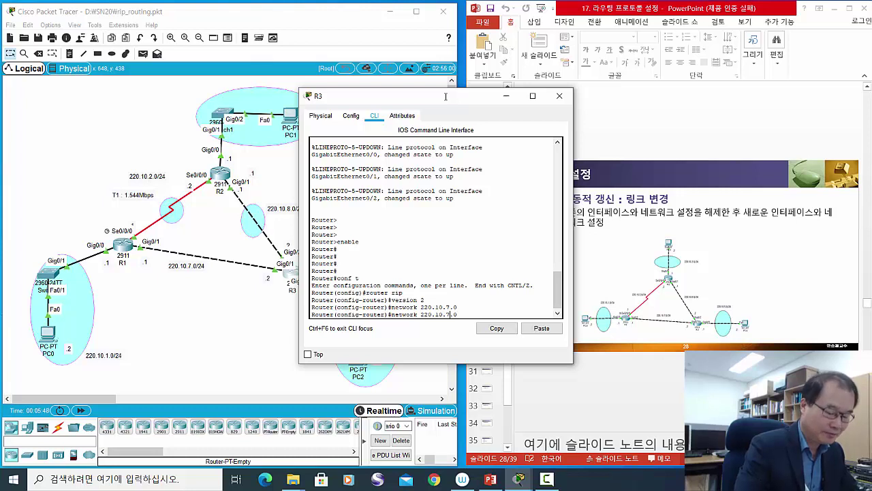
Add network 220.10.8.0 to R3's RIP version 2 configuration and close the R3 window.
key(BackSpace)
text(8)
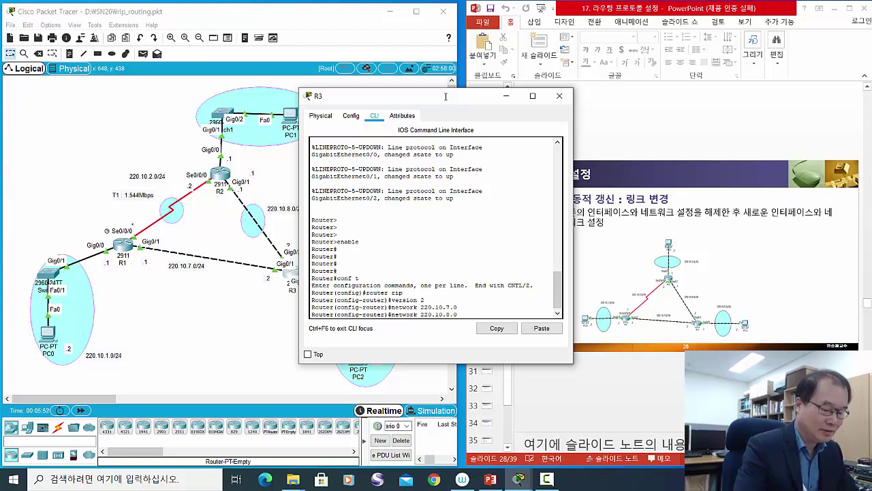
key(Return)
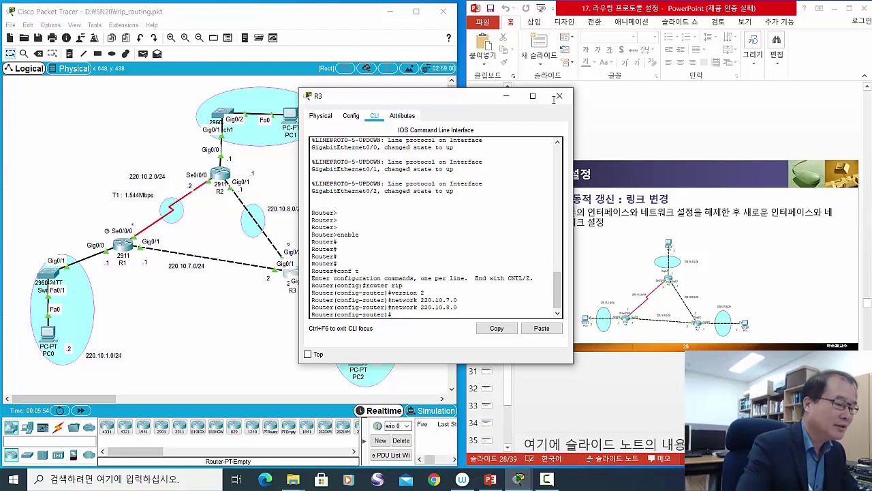
click(559, 96)
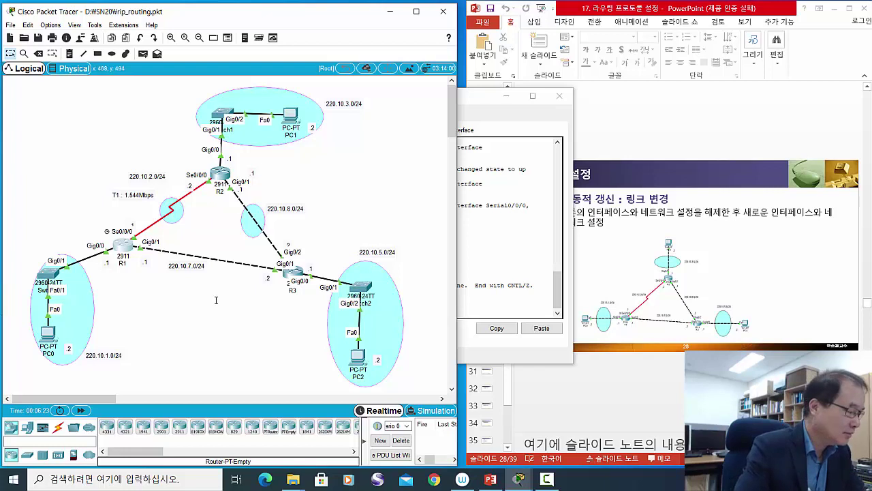
Open router R1's command line and exit from RIP router configuration back to privileged EXEC mode.
mouse_move(124, 246)
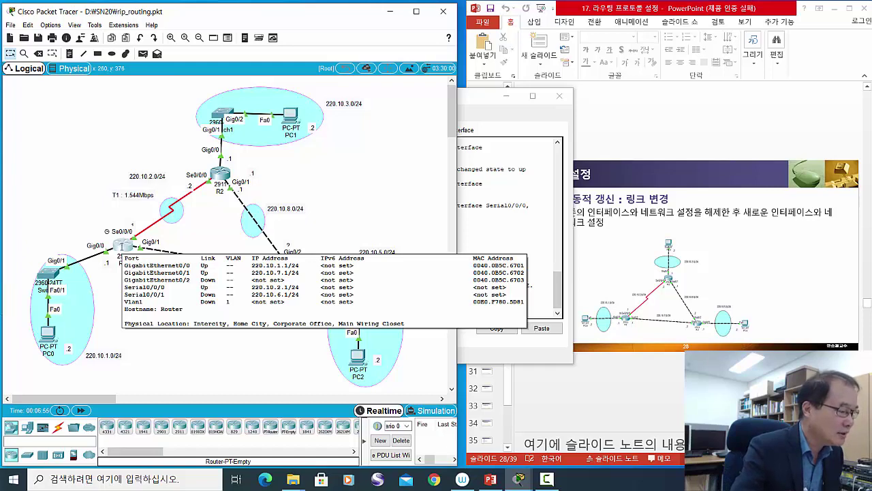
mouse_move(224, 175)
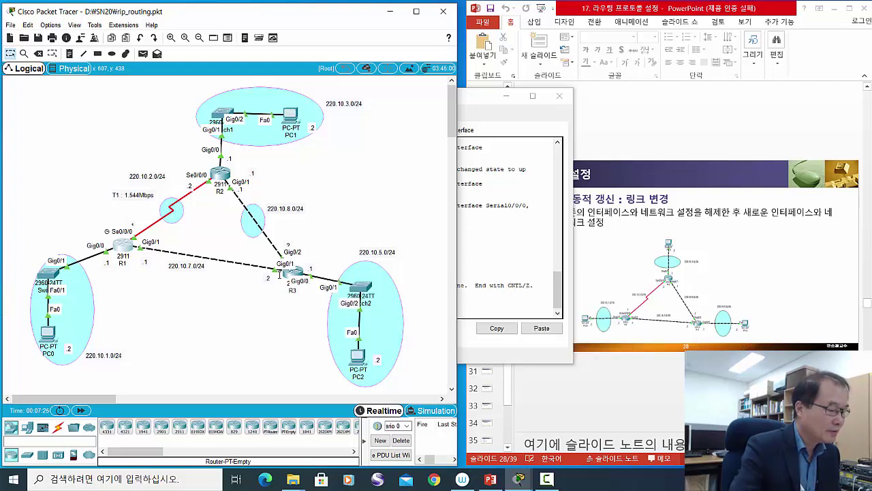
mouse_move(291, 273)
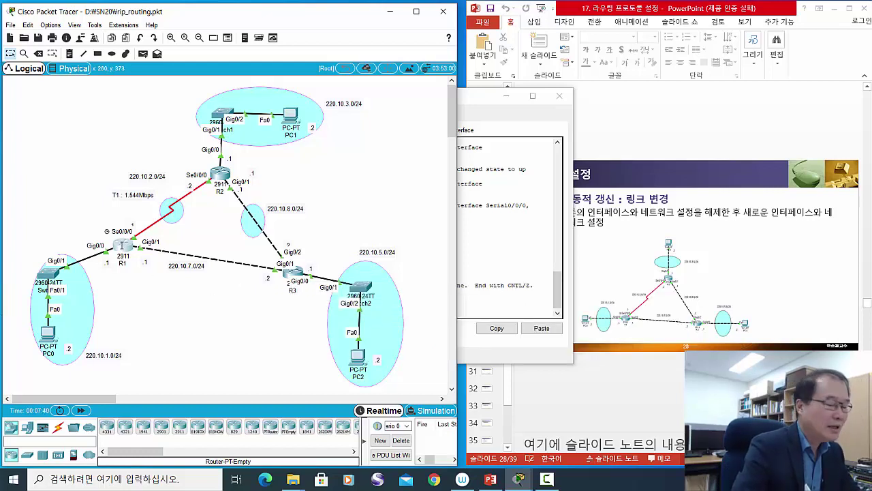
click(123, 246)
key(Return)
key(Return)
key(Return)
key(Return)
key(Return)
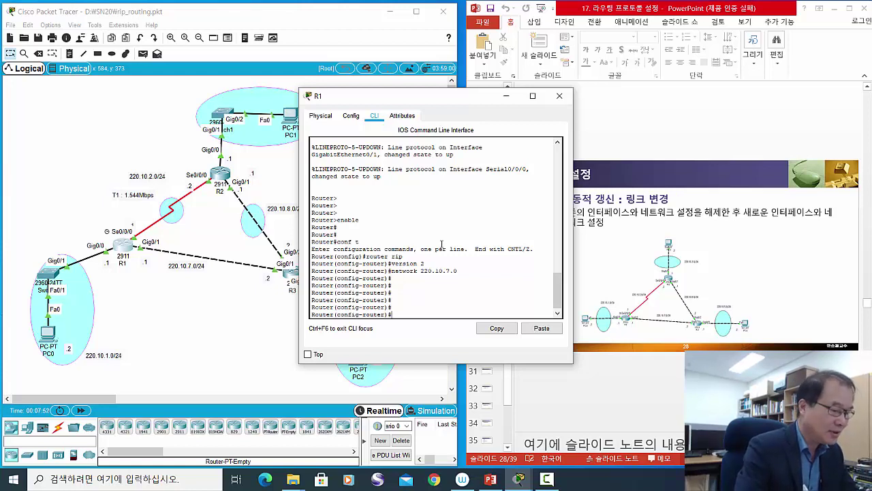
text(exit)
key(Return)
text(exit)
key(Return)
key(Return)
key(Return)
key(Return)
key(Return)
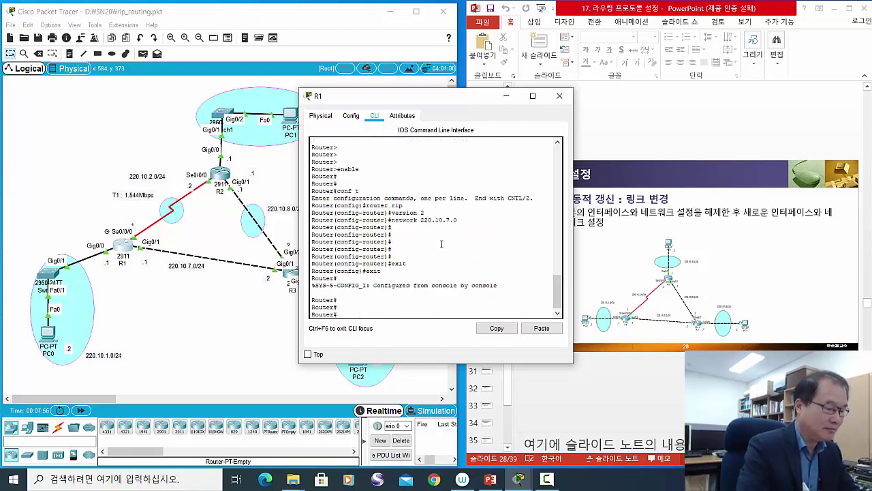
Display R1's full routing table with show ip route, in a widened window moved clear of the topology.
text(show i)
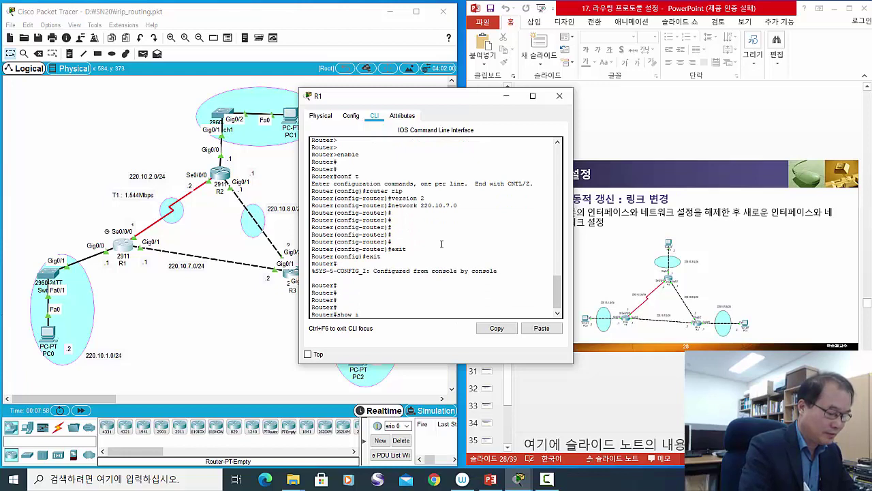
text(p route)
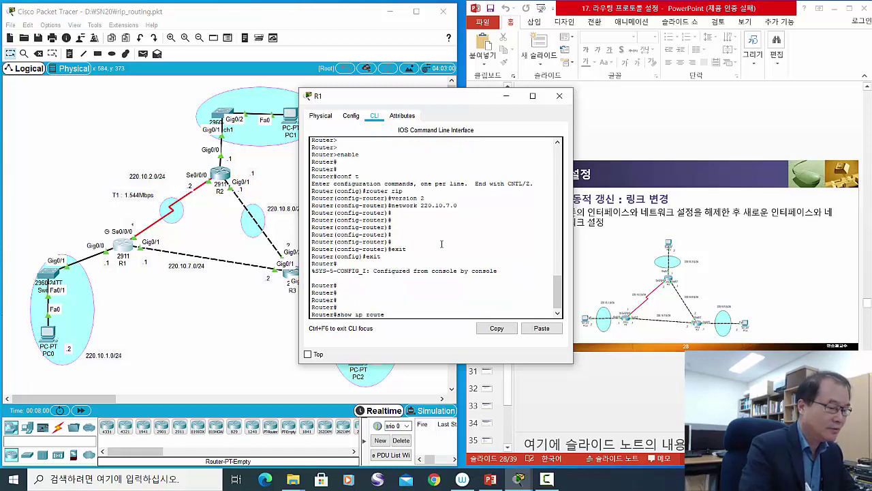
key(Return)
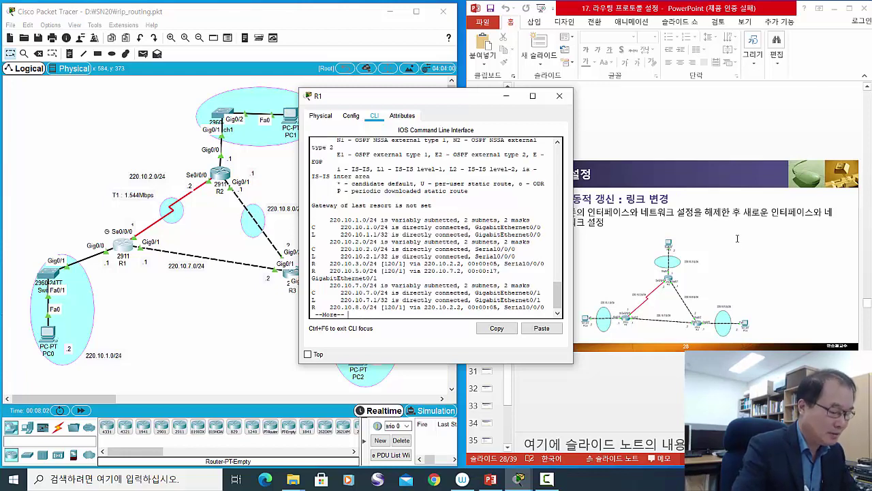
key(space)
drag(575, 286, 641, 285)
drag(518, 100, 593, 134)
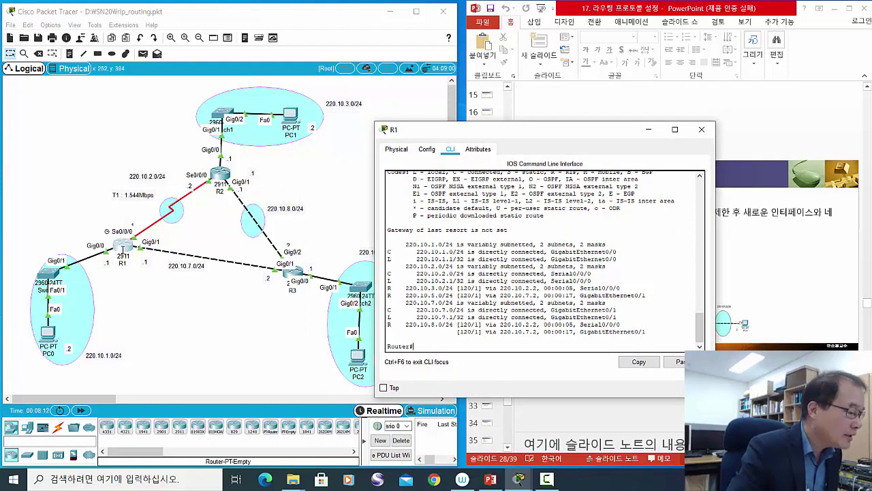
Examine the 220.10.3.0/24 route and its next hop in R1's routing table, matching both to the topology labels.
click(343, 103)
drag(343, 105, 341, 100)
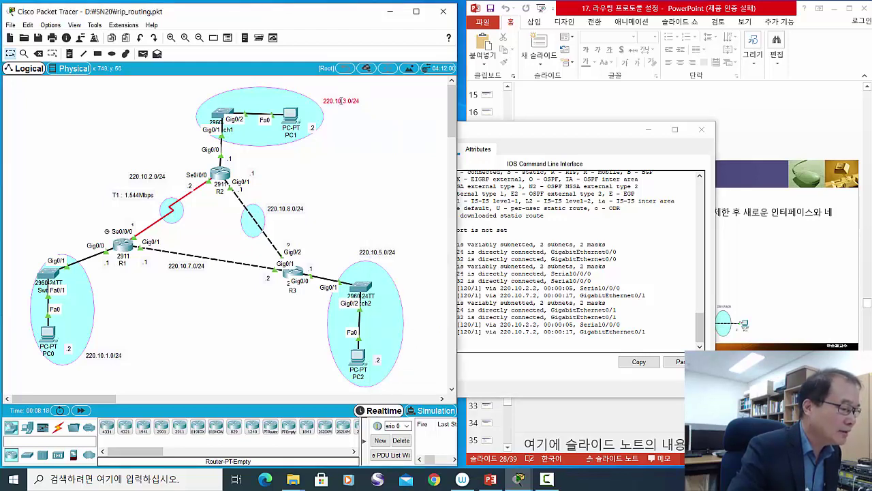
click(557, 146)
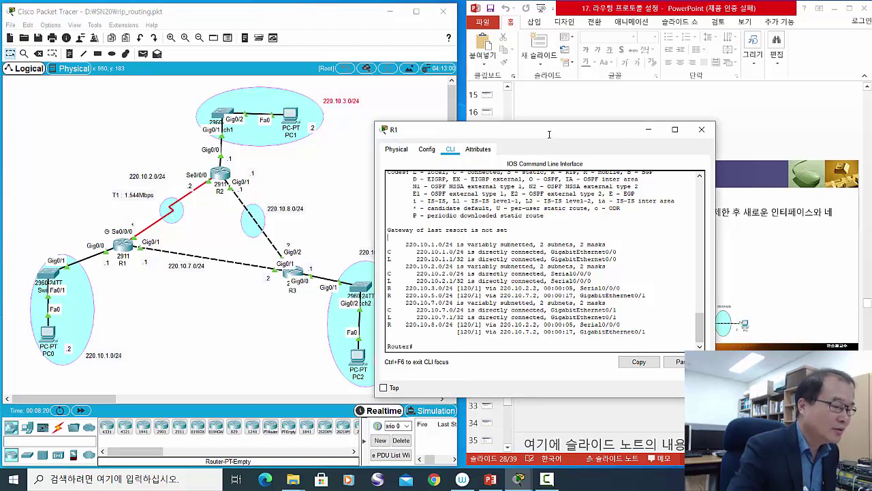
drag(549, 135, 547, 119)
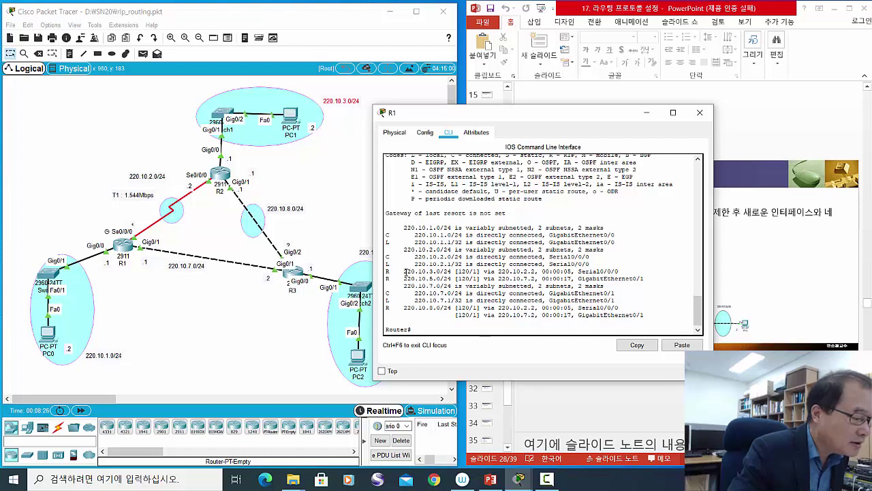
drag(406, 271, 450, 275)
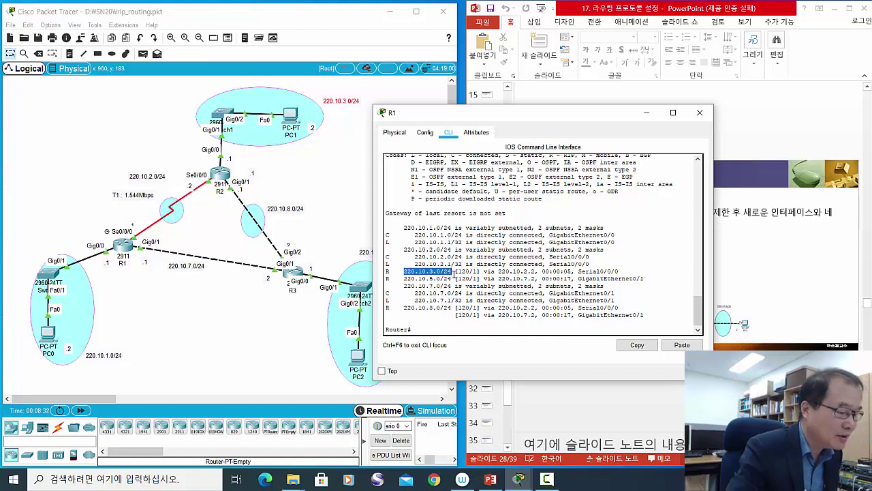
drag(498, 271, 540, 272)
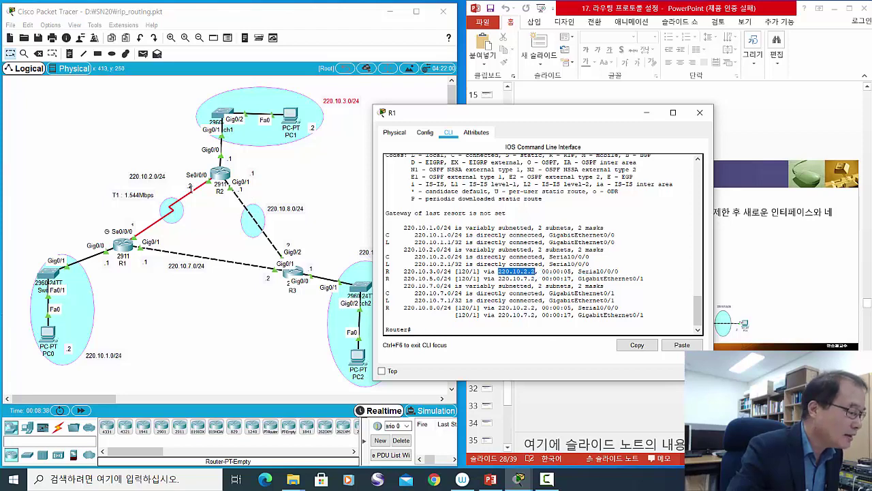
click(191, 186)
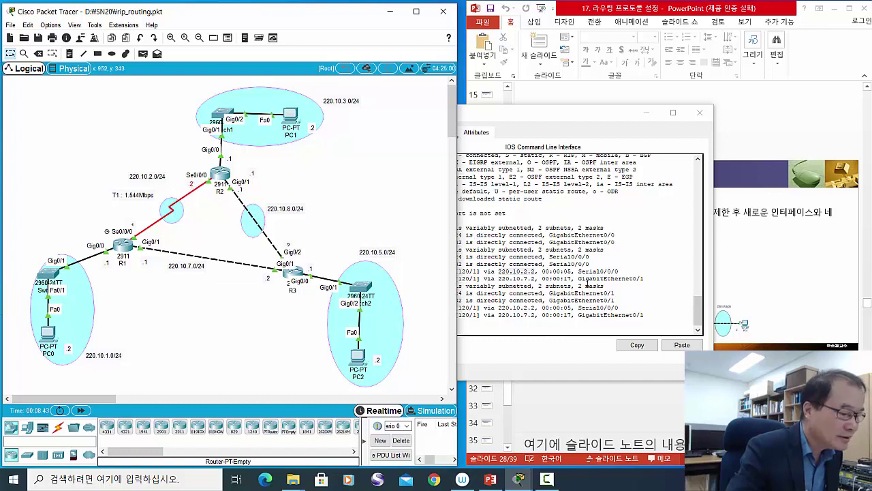
click(587, 285)
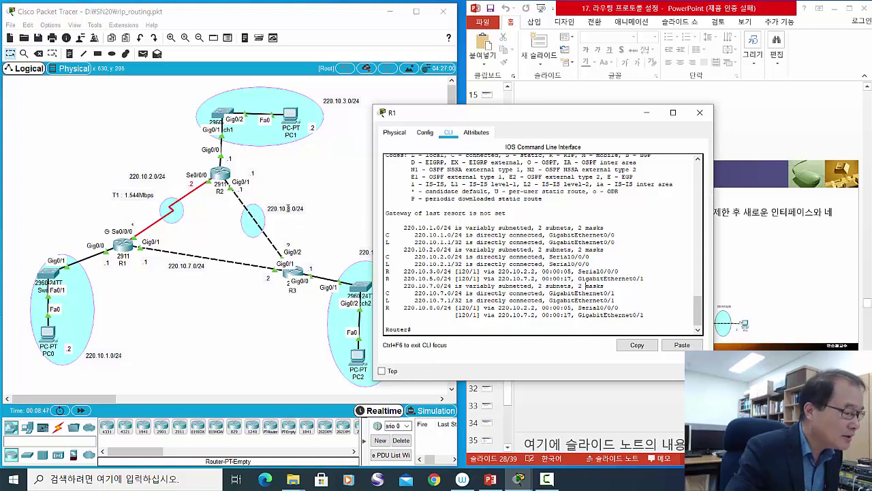
Examine both next hops and the hop count of the 220.10.8.0/24 route in R1's routing table against the topology.
click(291, 205)
drag(294, 206, 295, 208)
click(580, 225)
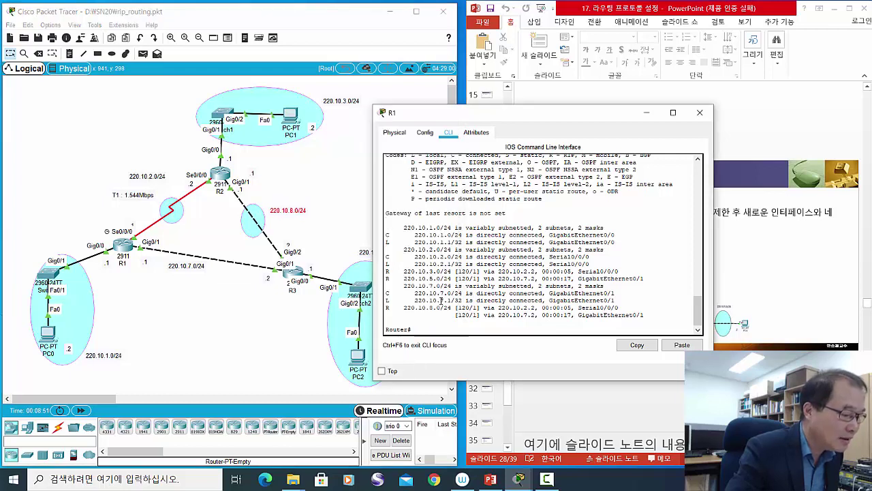
drag(405, 310, 448, 308)
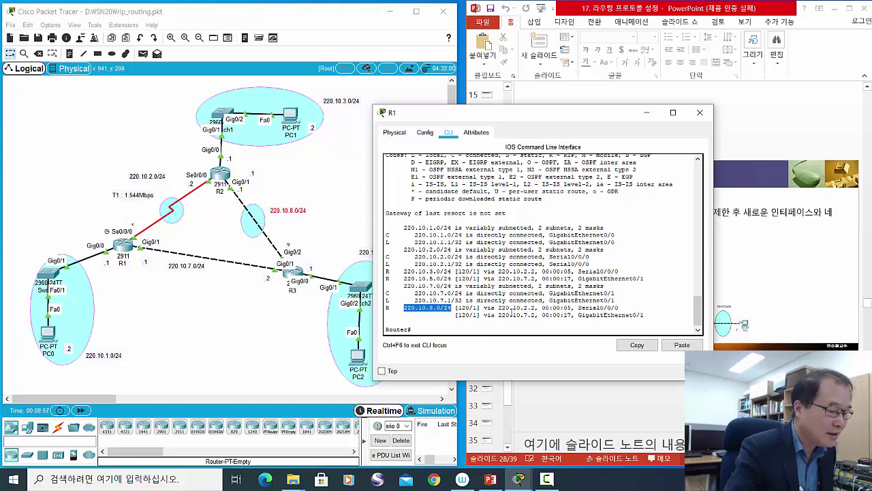
drag(500, 311, 536, 310)
click(192, 183)
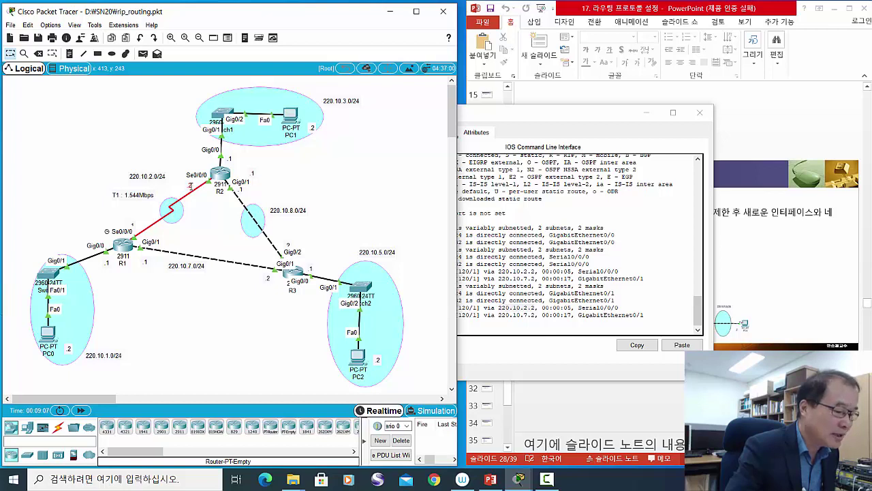
click(529, 317)
drag(498, 315, 529, 315)
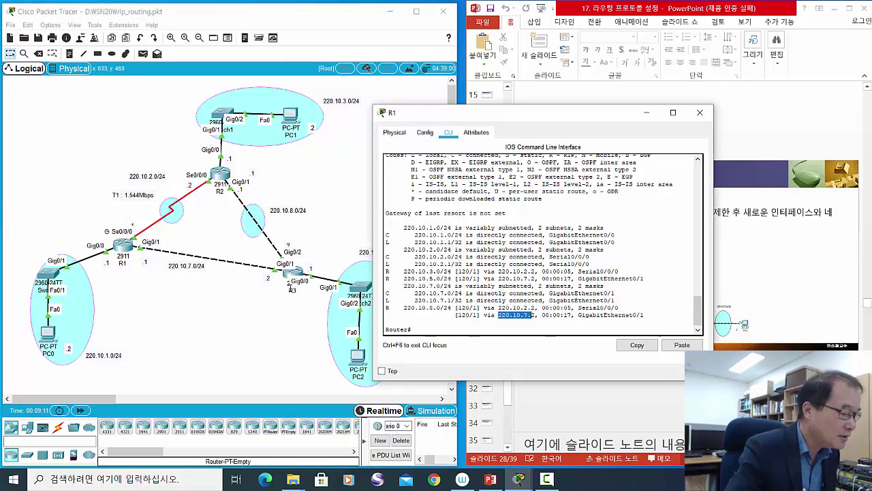
click(271, 280)
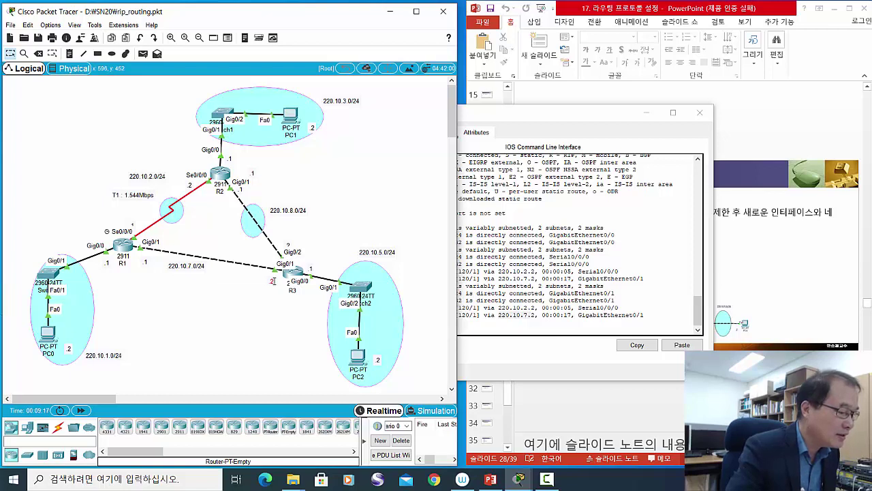
click(491, 274)
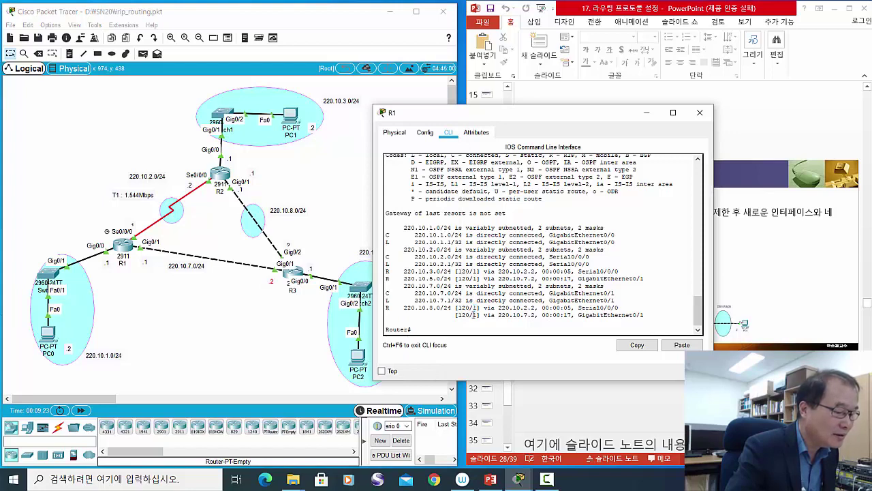
double_click(475, 314)
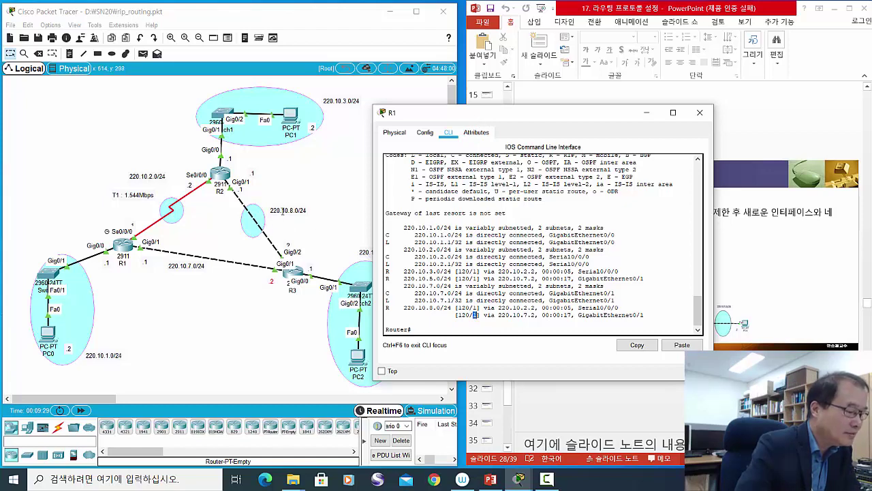
Trace the two paths from R1 to network 220.10.8.0/24 on the topology, one through R2 and one through R3.
drag(122, 247, 122, 254)
click(292, 209)
drag(292, 211, 283, 199)
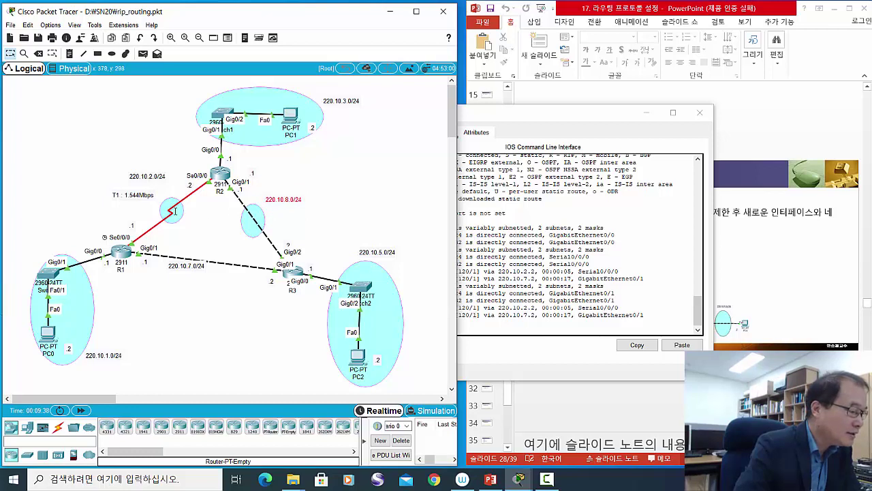
mouse_move(182, 218)
mouse_down()
mouse_move(180, 229)
mouse_move(180, 211)
mouse_up()
drag(223, 179, 225, 178)
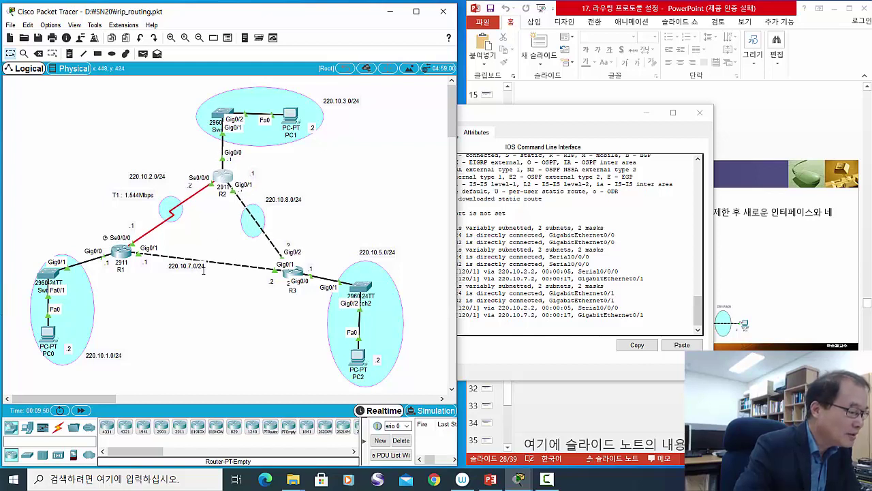
drag(195, 268, 205, 267)
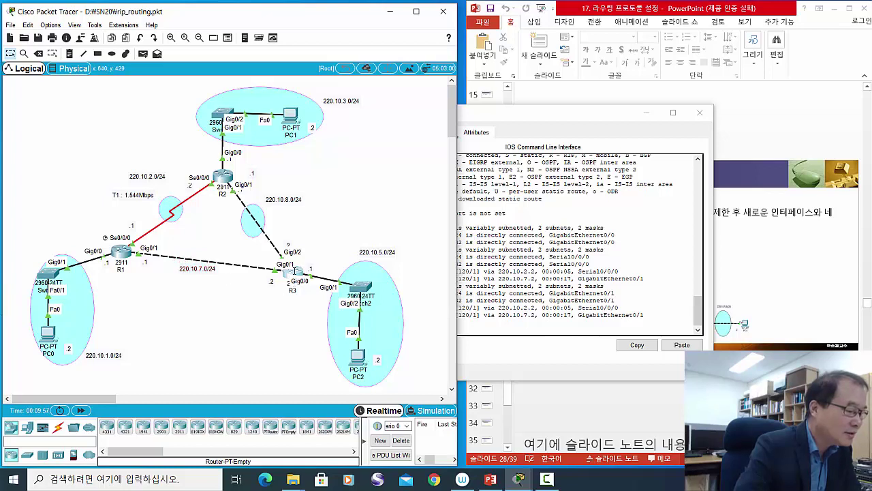
drag(294, 271, 293, 271)
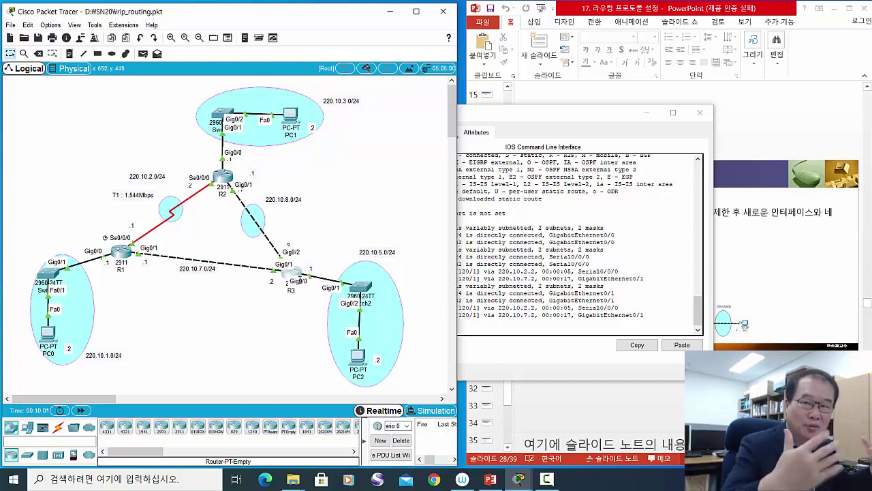
Reposition the R1 window and bring forward the rip_routing.pkt topology that contains the 220.10.7.0/24 and 220.10.8.0/24 links.
click(628, 141)
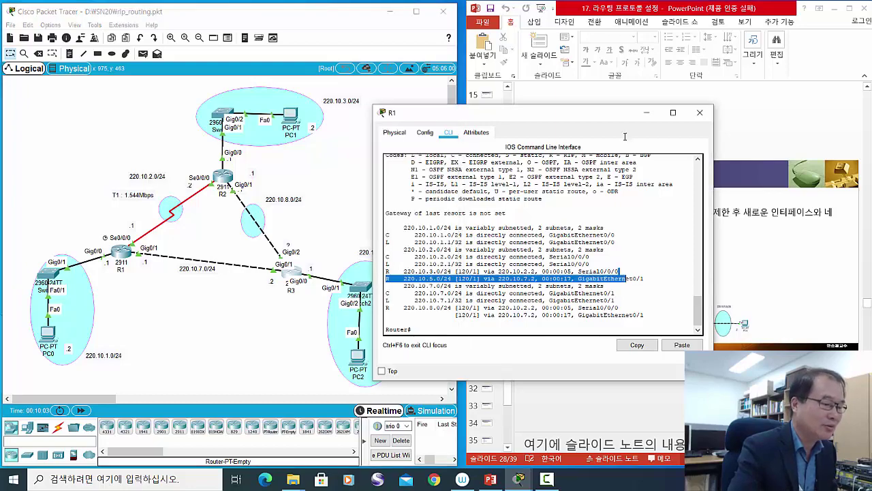
drag(600, 116, 581, 126)
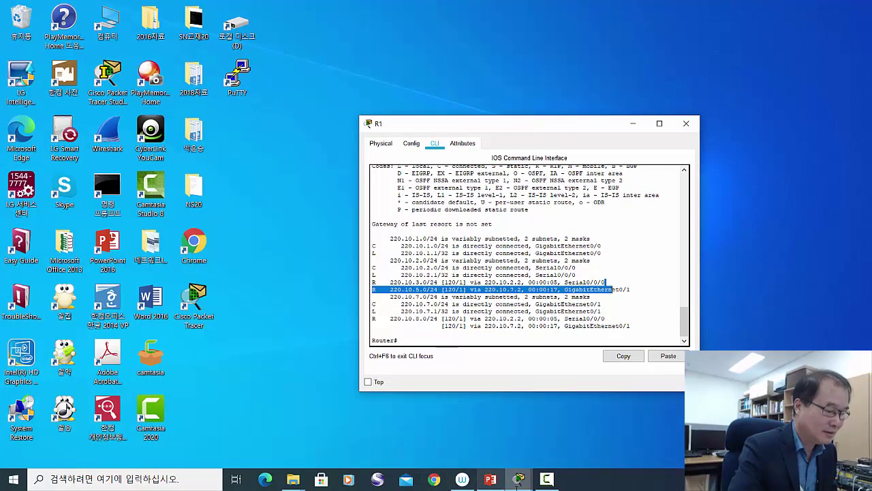
click(518, 480)
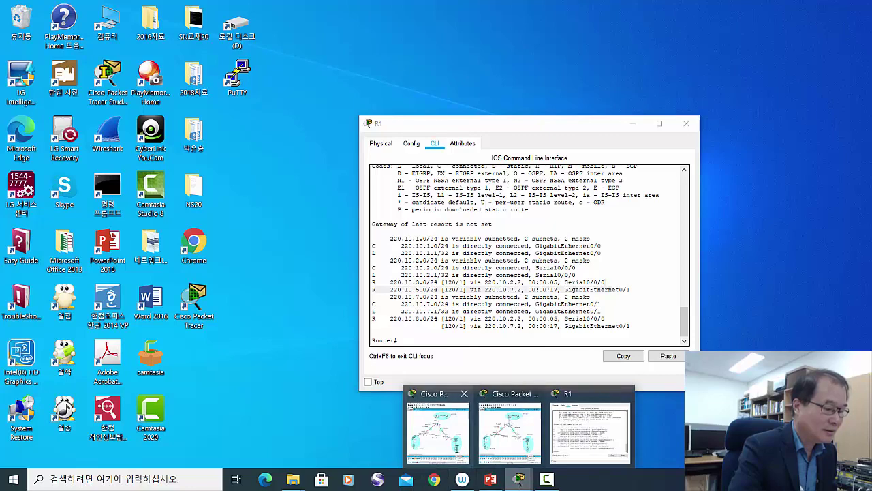
mouse_move(447, 441)
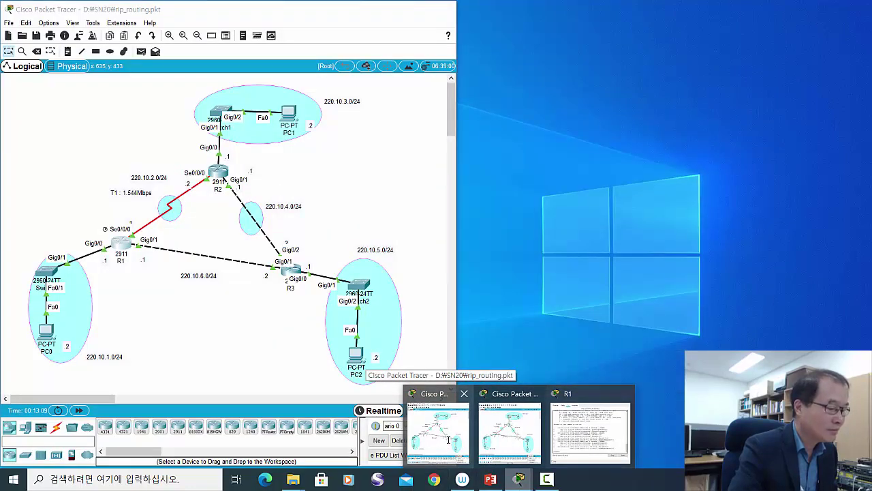
click(510, 438)
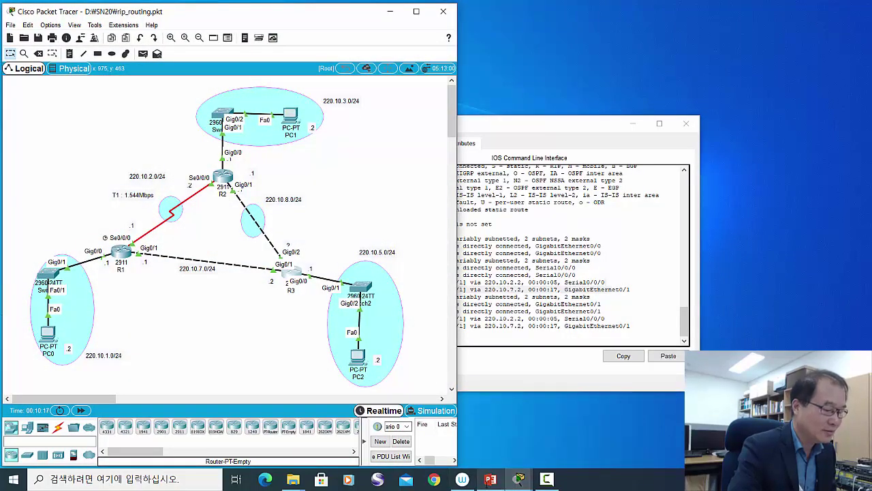
Bring up the RIP link-change slide in PowerPoint beside the topology, and save the network as a PKZ file named rip_routing2.
click(490, 480)
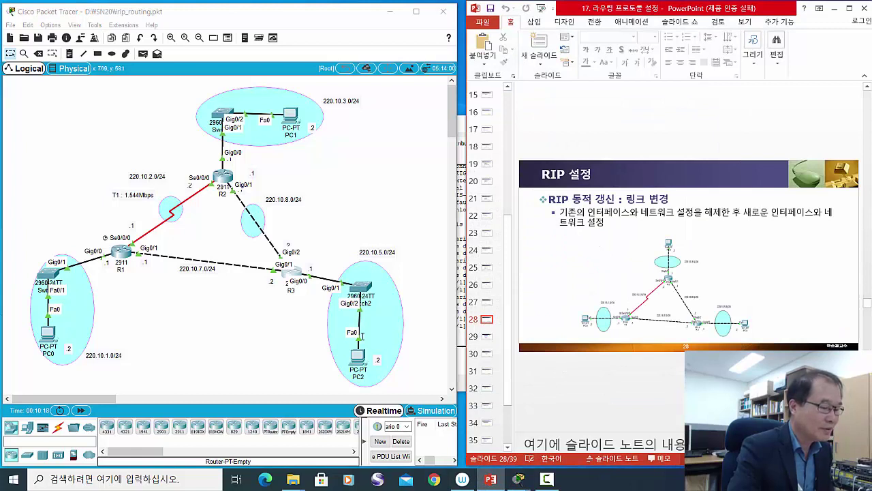
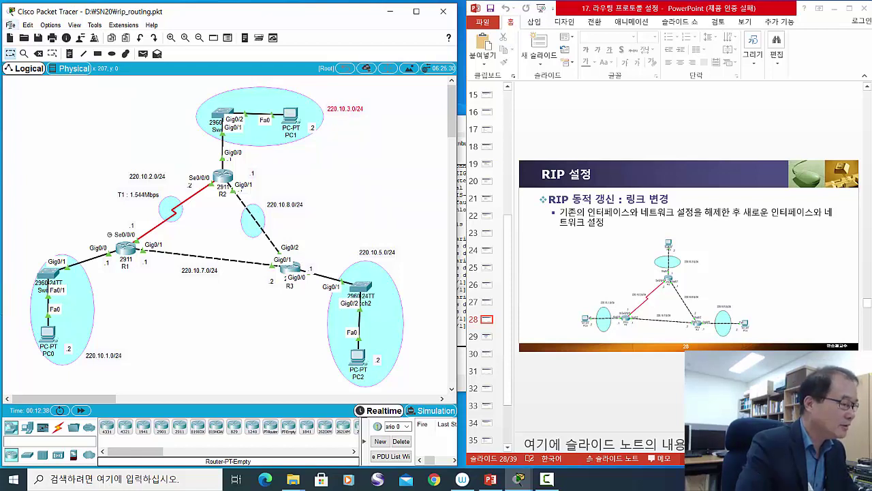
click(11, 24)
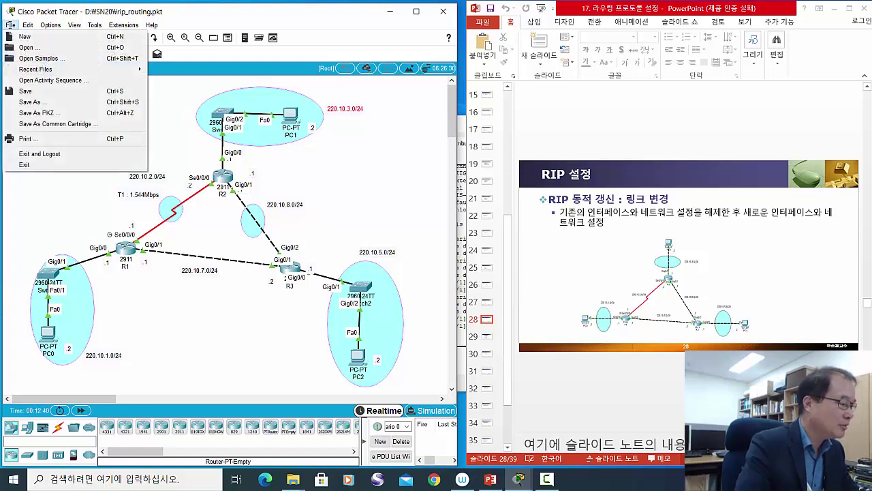
click(37, 112)
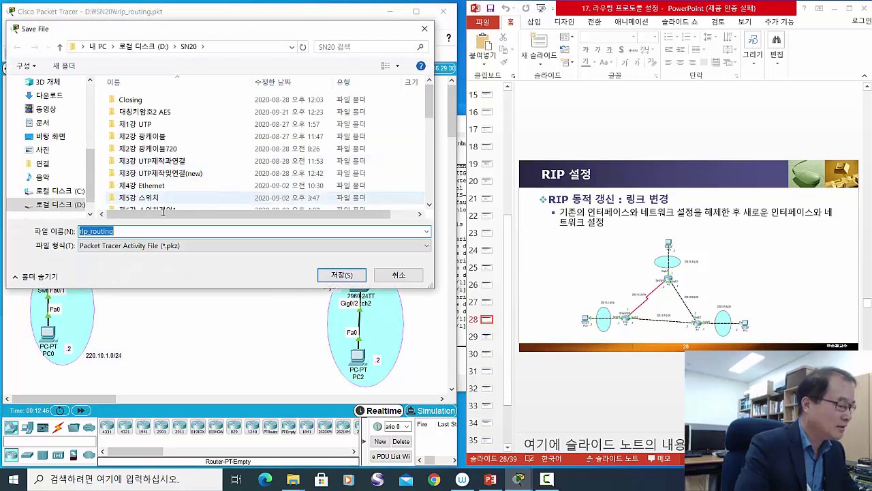
click(120, 232)
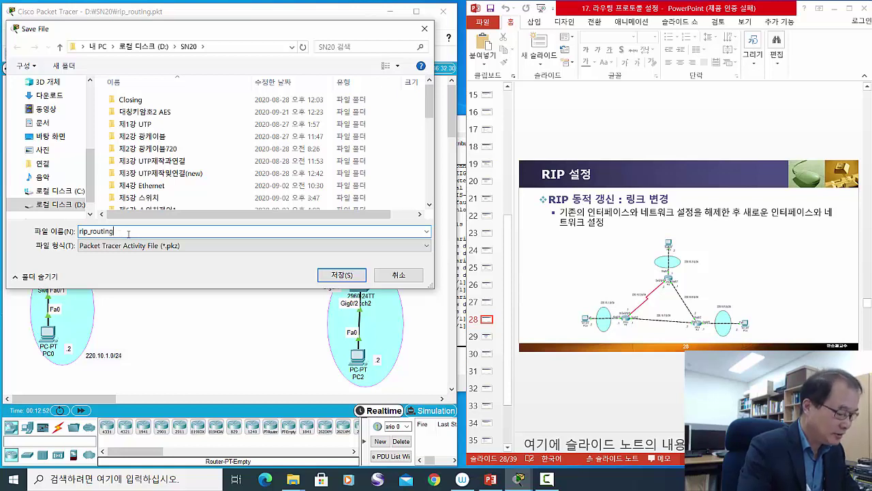
text(2)
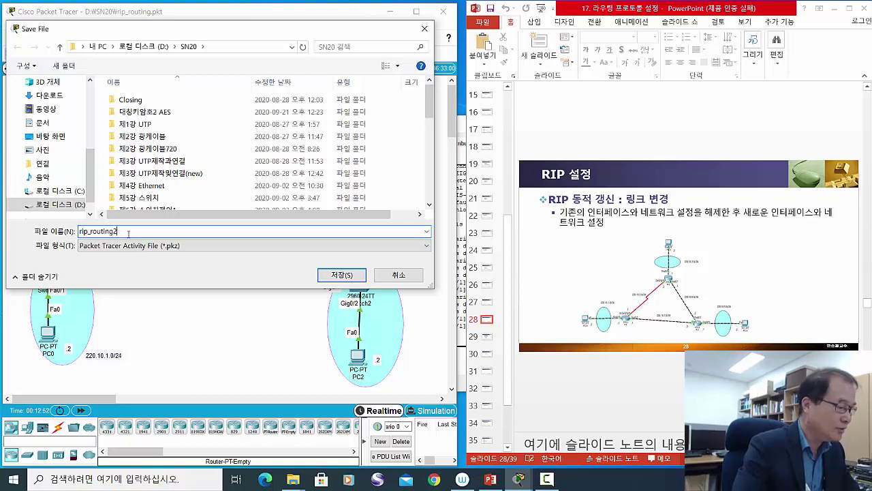
click(343, 274)
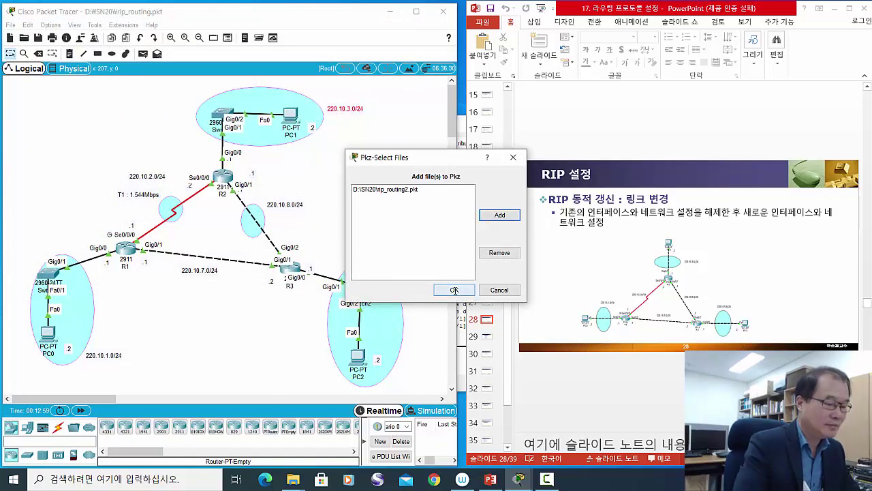
click(455, 290)
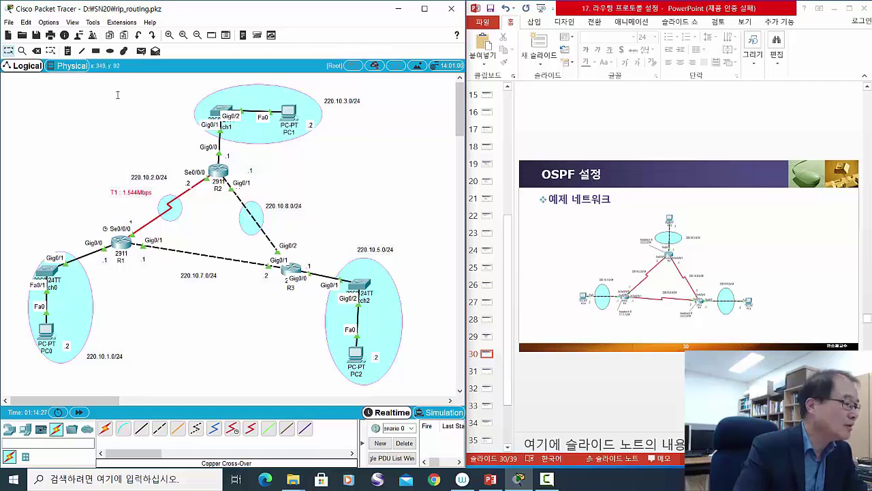
Open the init_net_for_rip_ospf2 network file from the SN20 folder without saving the current network.
click(9, 23)
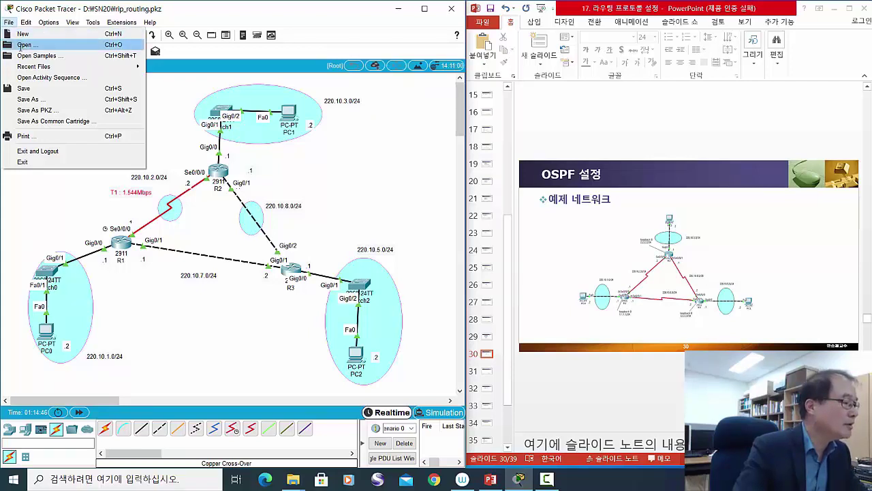
click(23, 44)
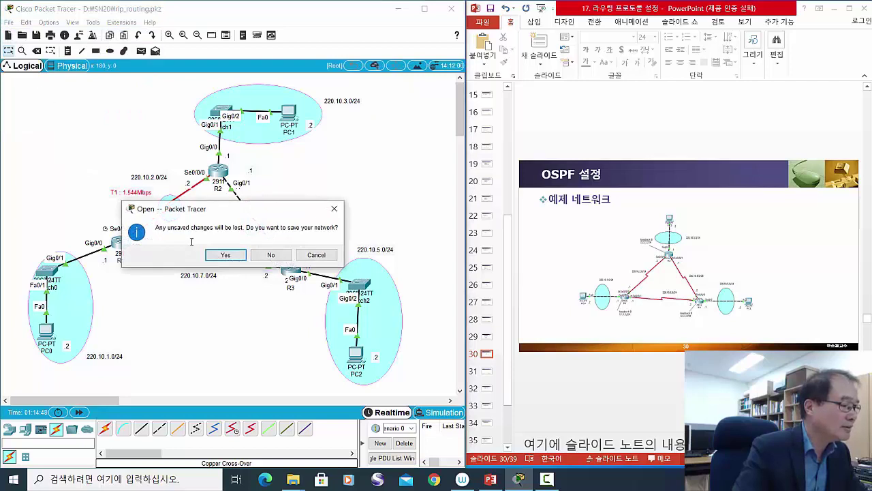
click(262, 255)
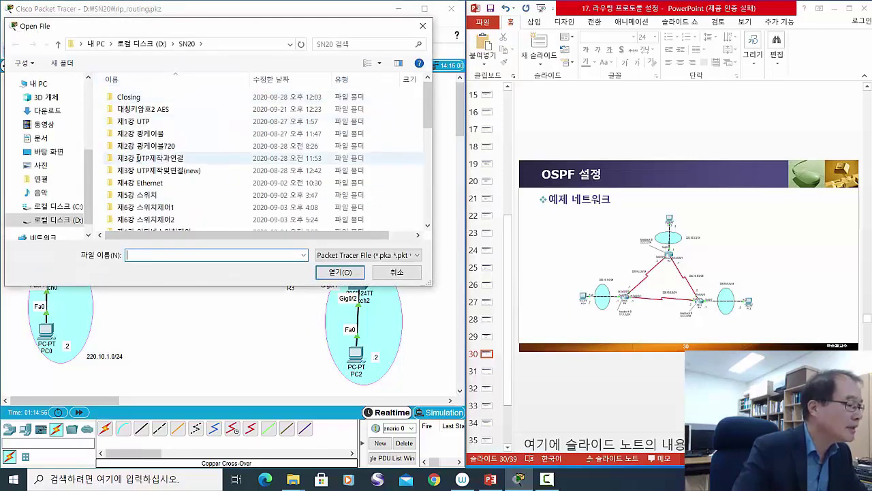
scroll(167, 133, down, 6)
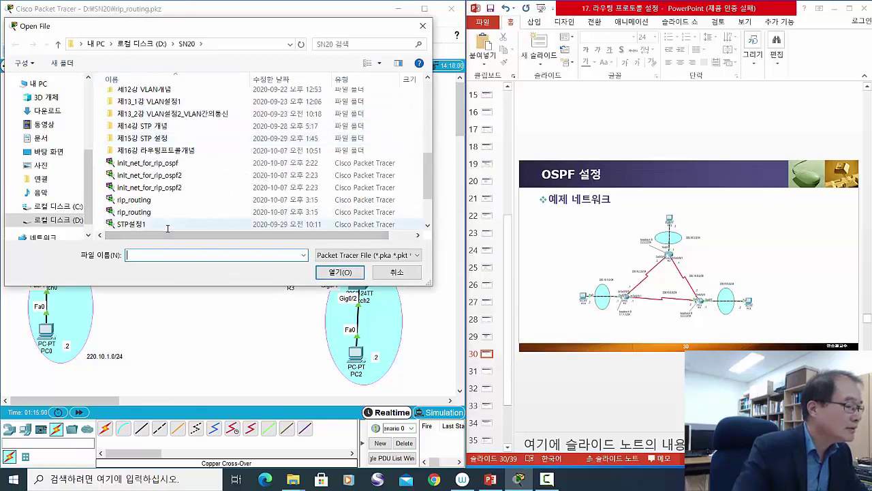
scroll(204, 198, down, 1)
scroll(203, 198, down, 1)
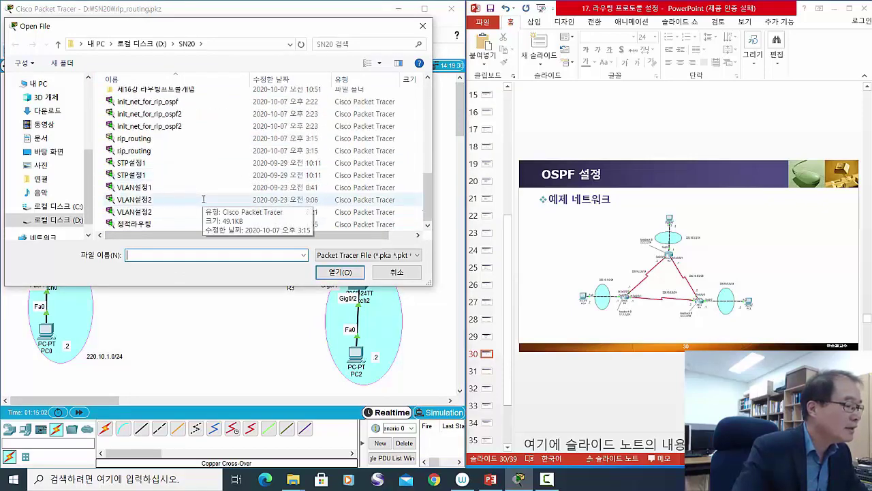
scroll(203, 199, up, 1)
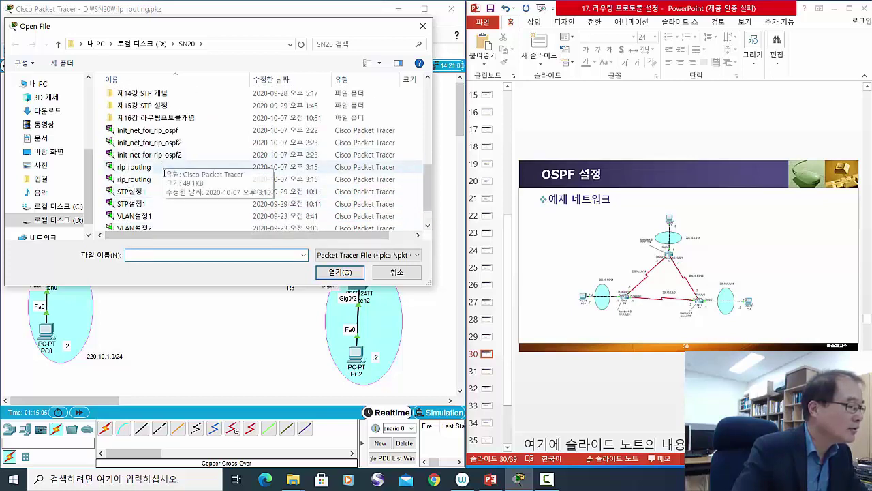
double_click(150, 142)
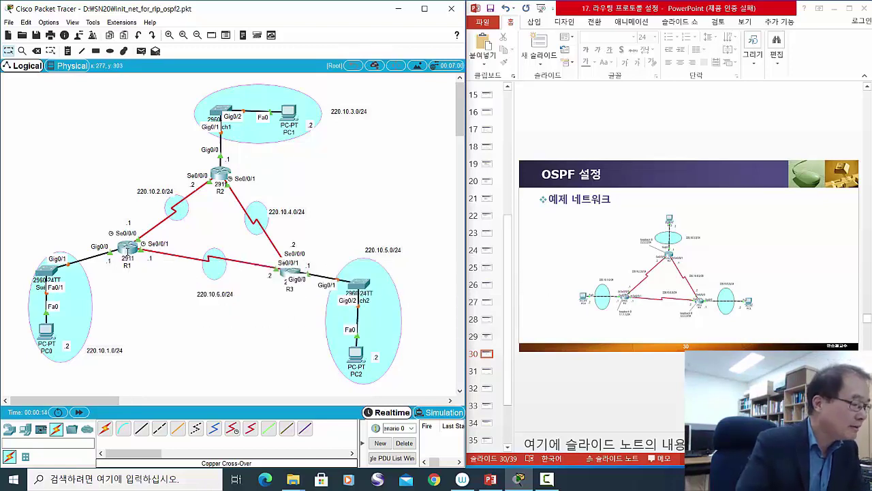
Open router R1's command line and enter privileged EXEC mode with enable.
mouse_move(127, 251)
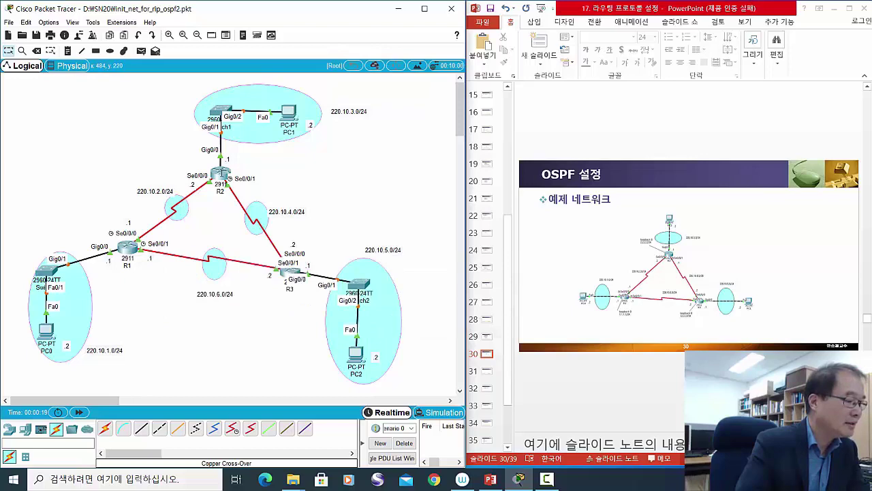
mouse_move(220, 171)
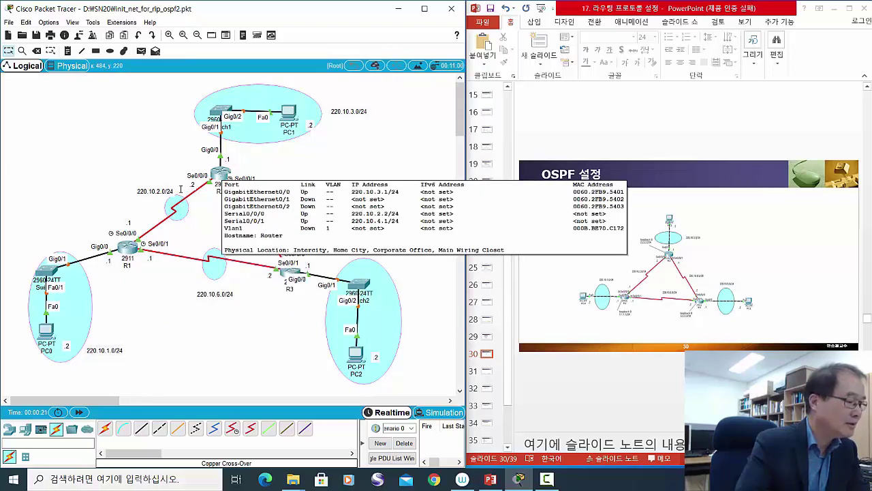
click(128, 249)
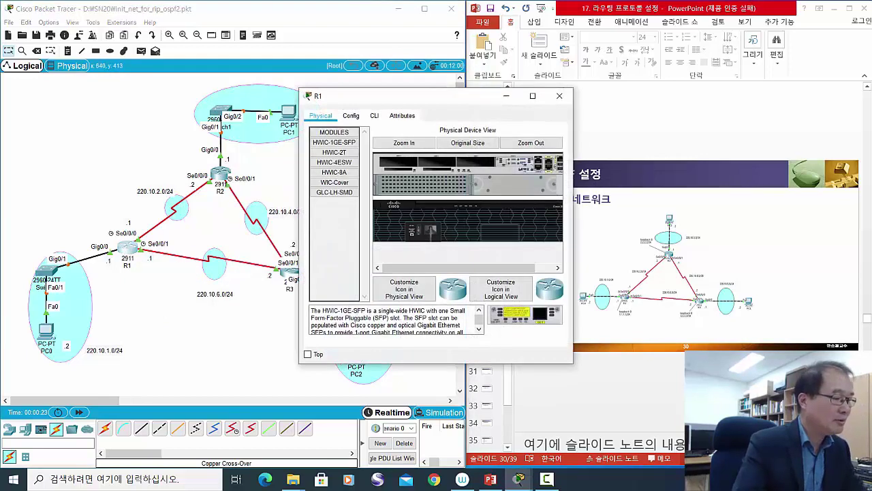
click(372, 115)
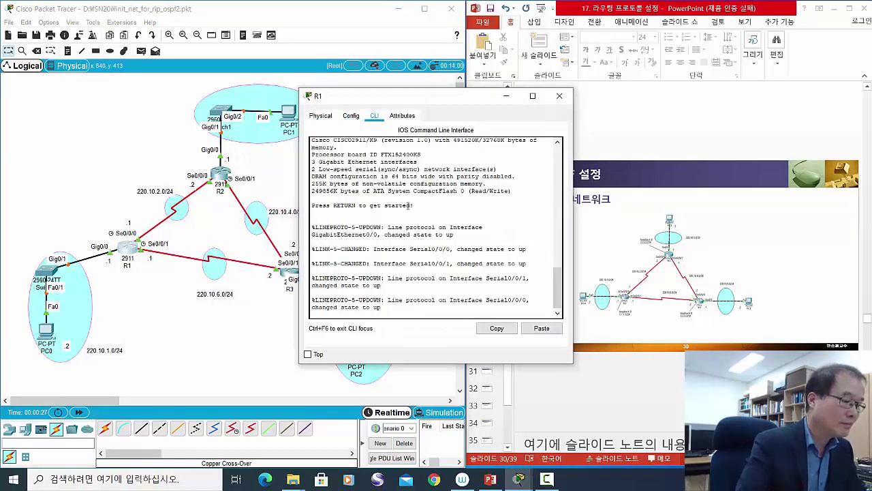
key(Return)
key(Return)
key(Return)
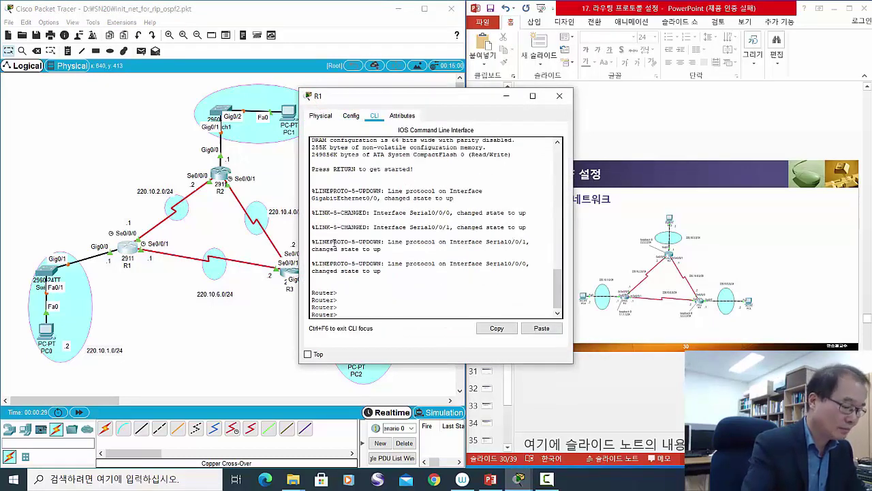
text(enable)
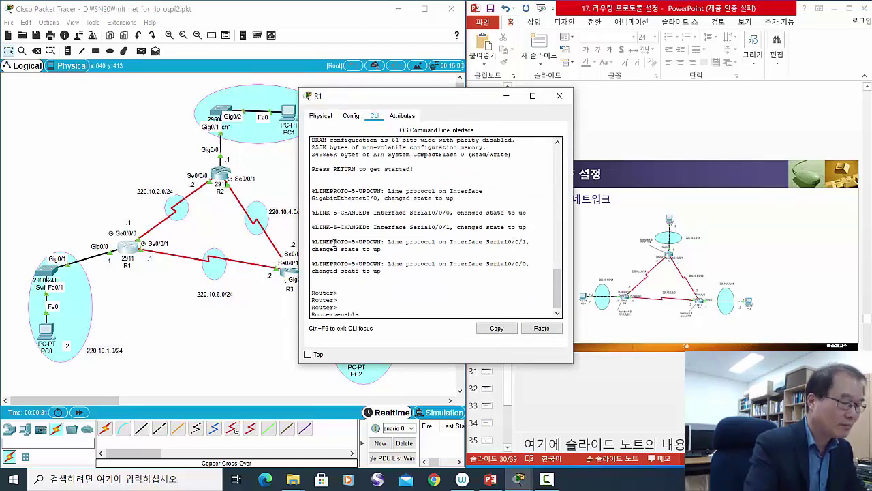
key(Return)
key(Return)
key(Return)
key(Return)
key(Return)
Display R1's routing table with show ip route, and widen the R1 window so the entries fit on single lines.
text(show ip rou)
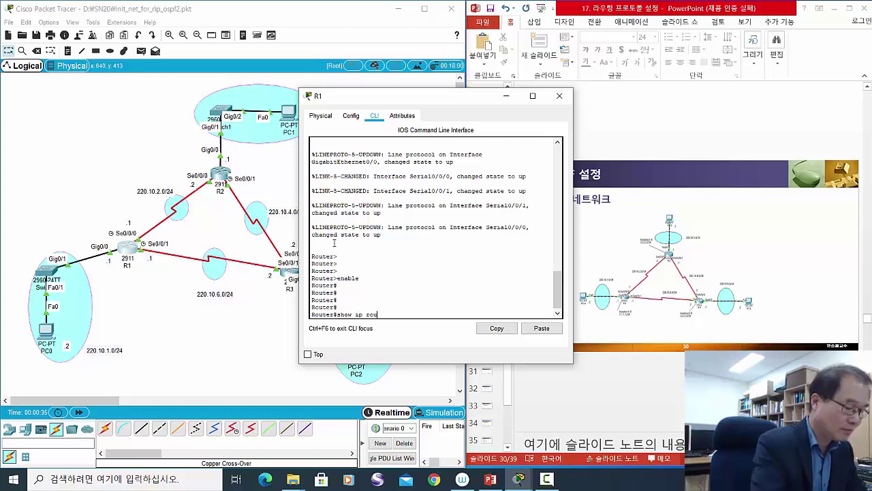
text(te)
key(Return)
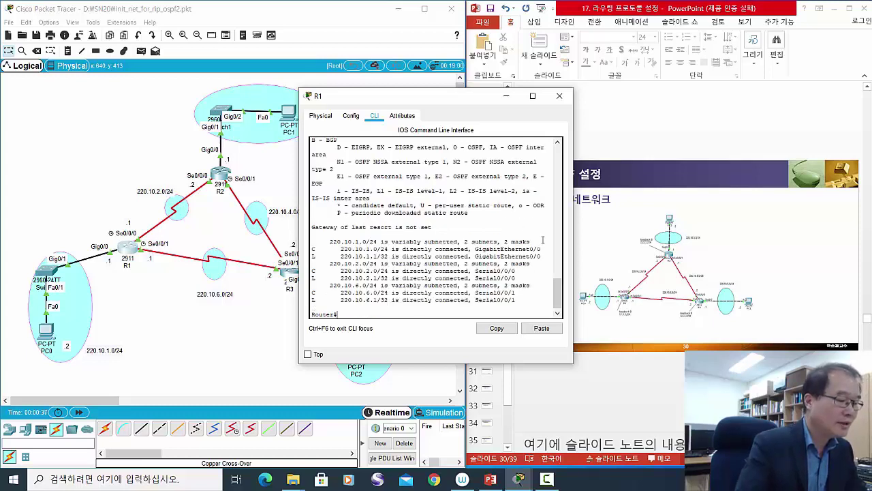
drag(571, 257, 672, 266)
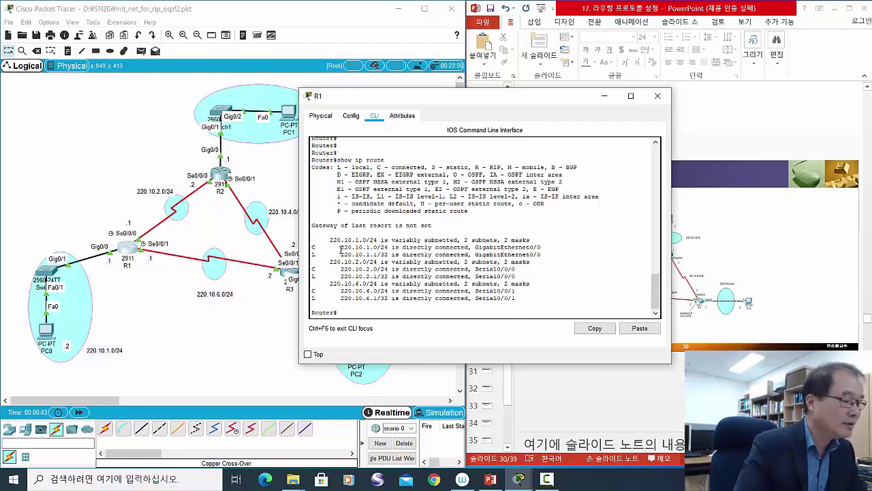
Examine the directly connected networks 220.10.1.0/24, 220.10.2.0/24 and 220.10.6.0/24 in R1's routing table, and close the R1 window.
drag(340, 249, 385, 246)
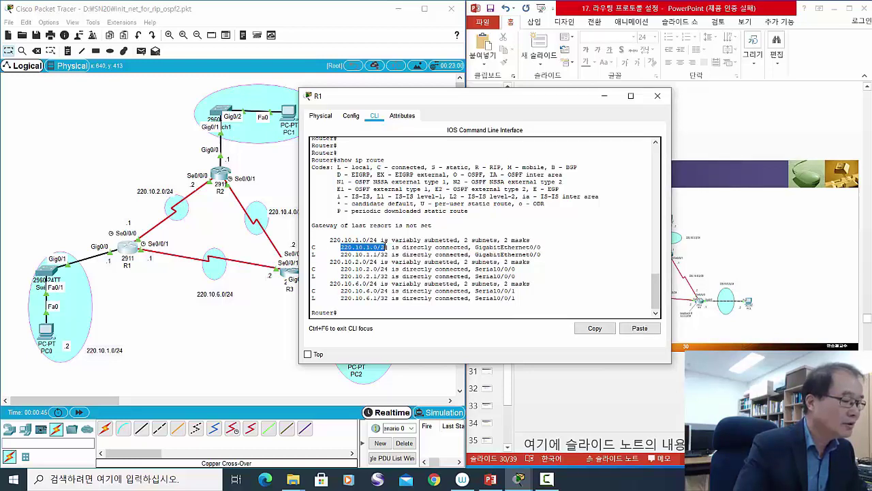
drag(334, 269, 386, 269)
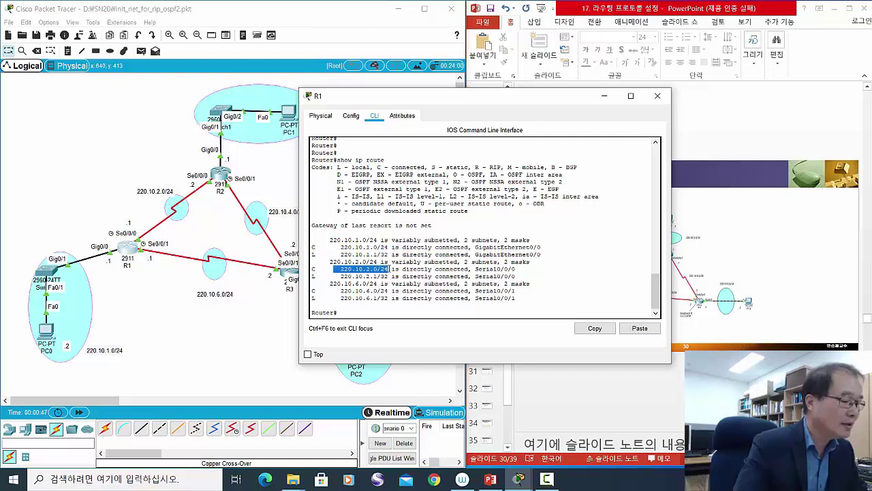
drag(341, 291, 420, 292)
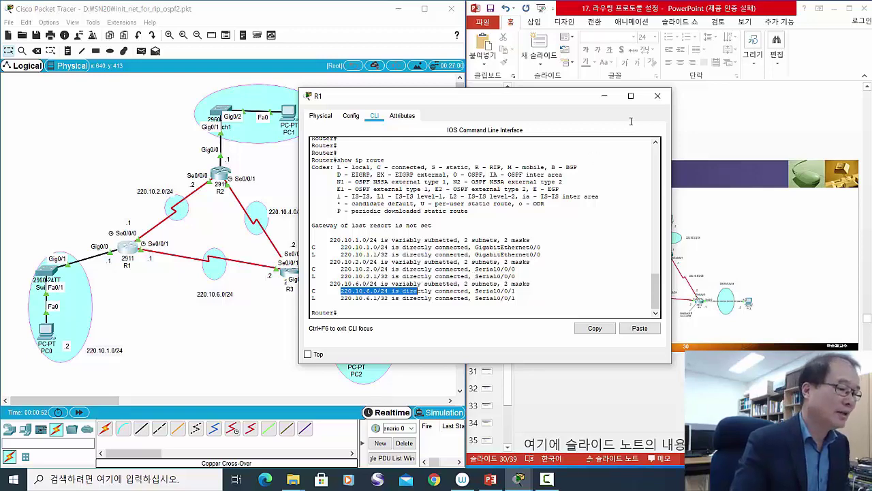
click(658, 95)
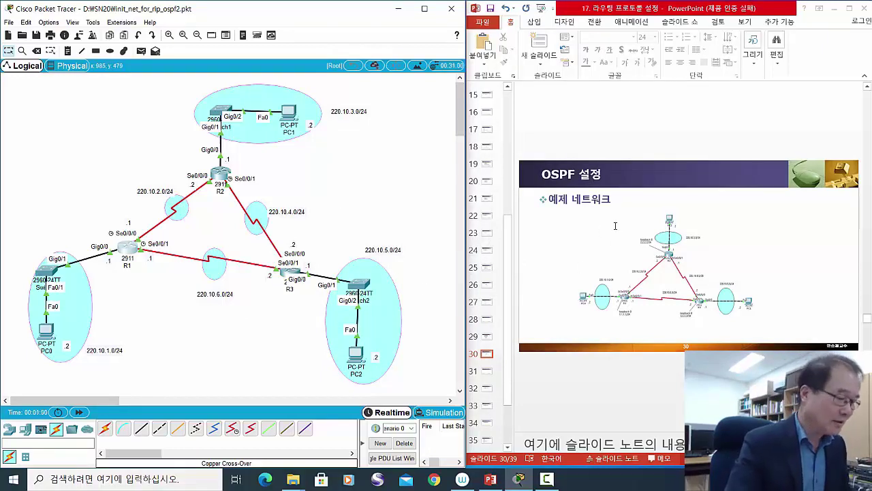
Advance the PowerPoint presentation to the OSPF slide with the loopback interface commands for R1.
click(739, 227)
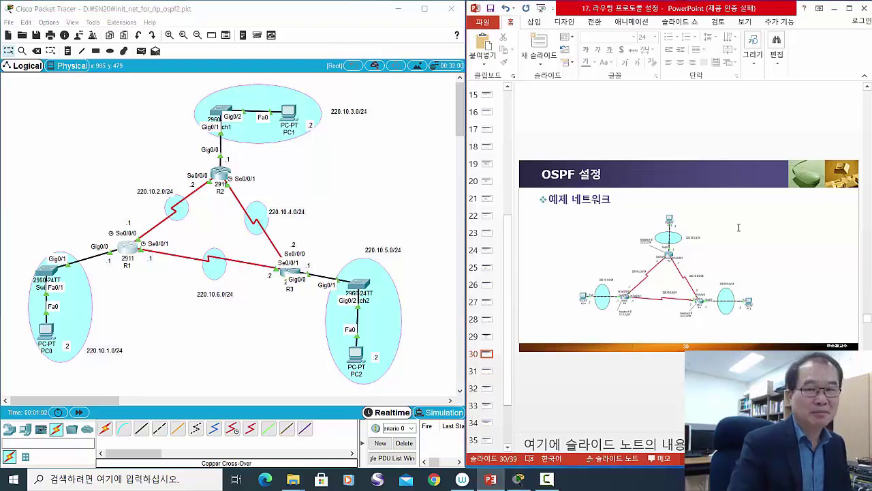
scroll(740, 227, down, 1)
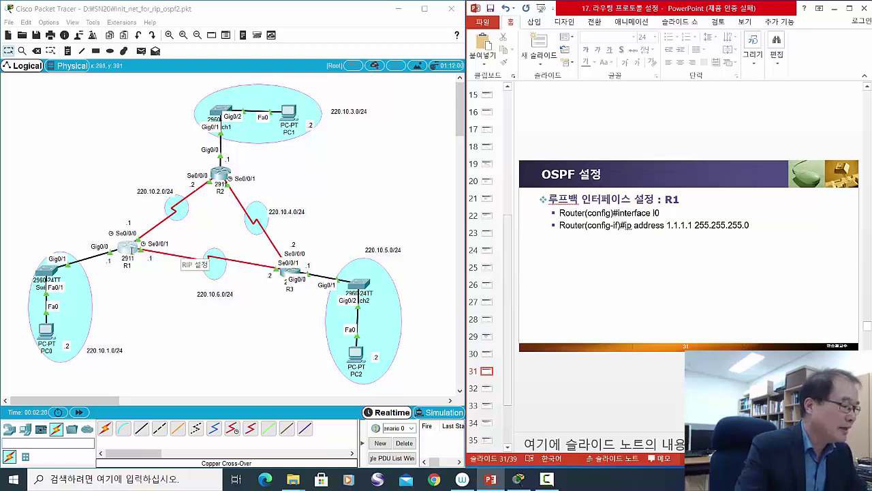
click(129, 248)
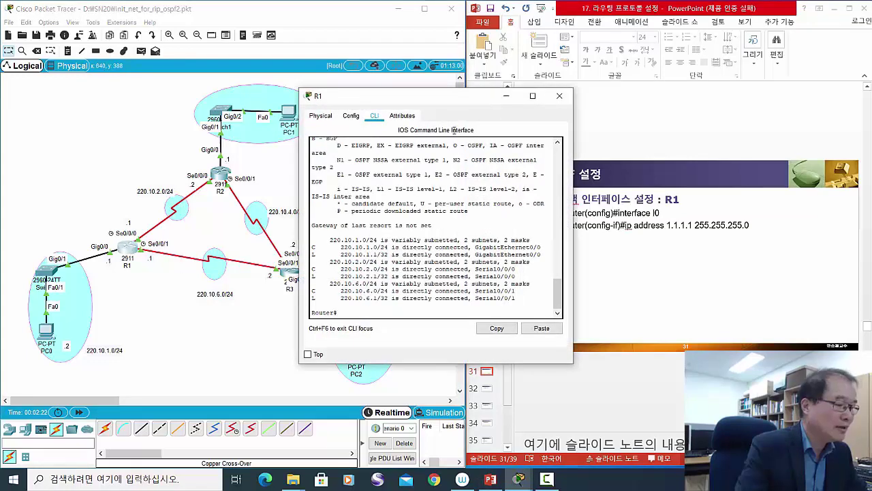
click(560, 95)
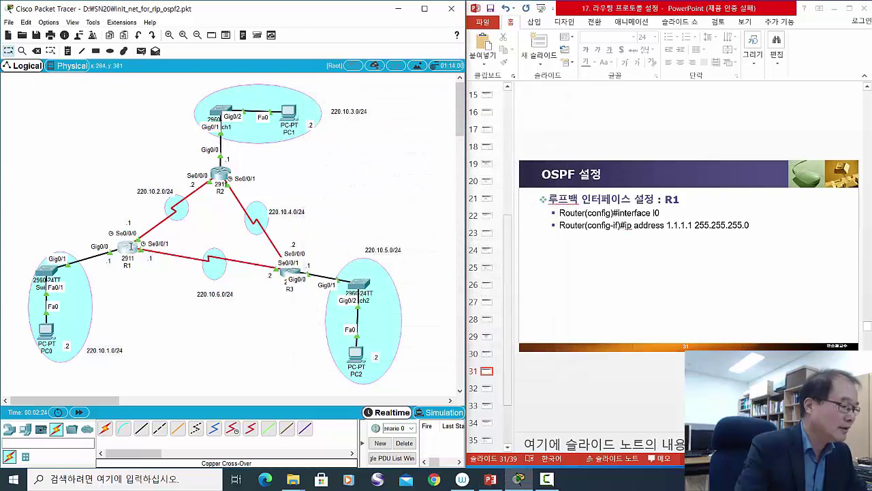
Open router R1's command line and enter global configuration mode with conf t.
mouse_move(131, 247)
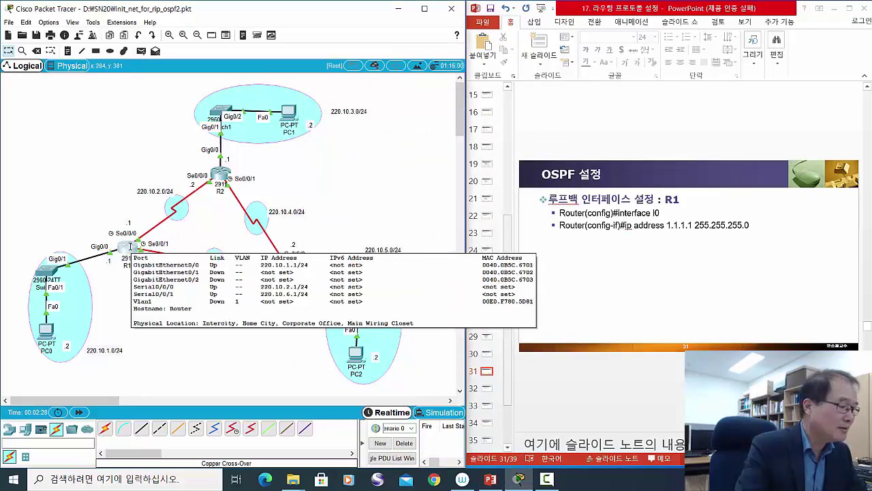
click(132, 246)
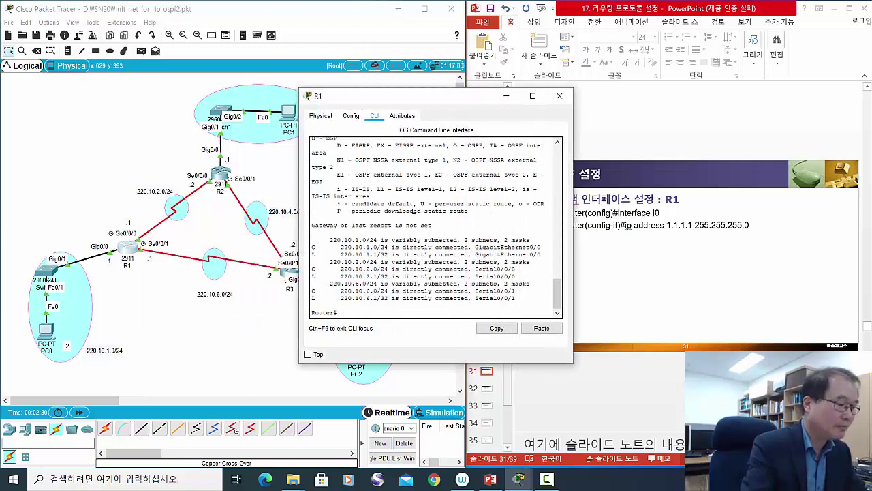
key(Return)
key(Return)
key(Return)
key(Return)
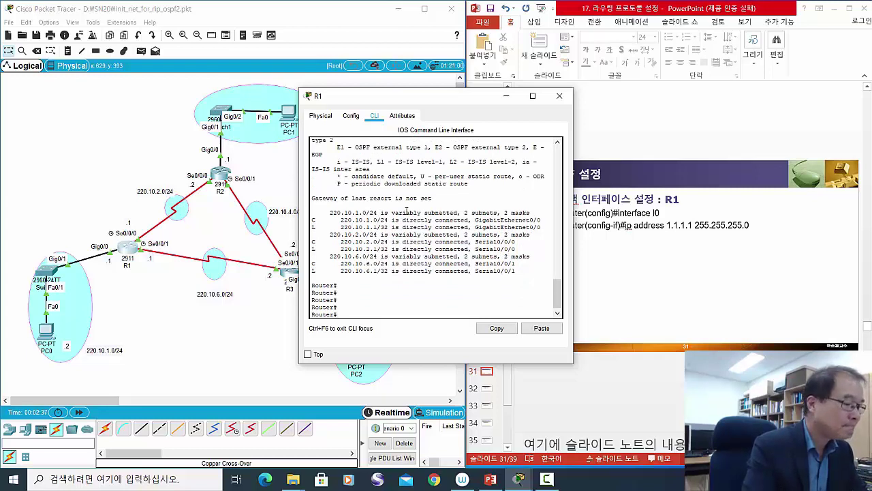
text(conf t)
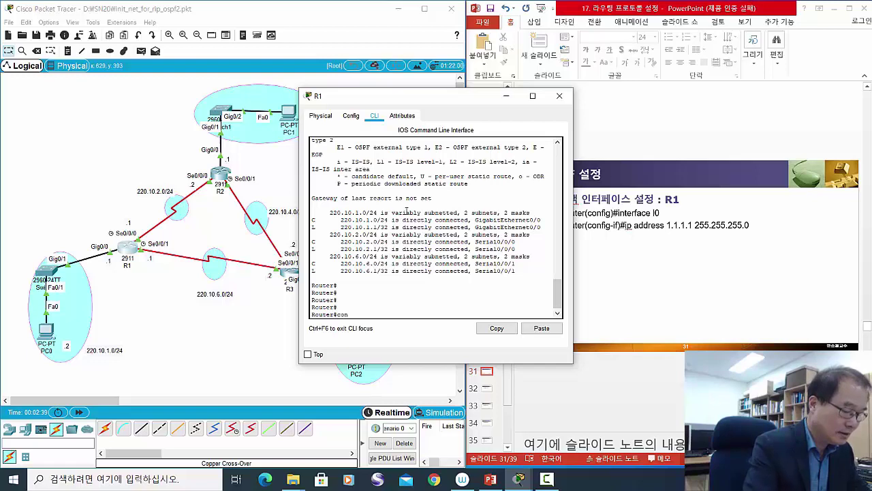
key(Return)
key(Return)
key(Return)
key(Return)
key(Return)
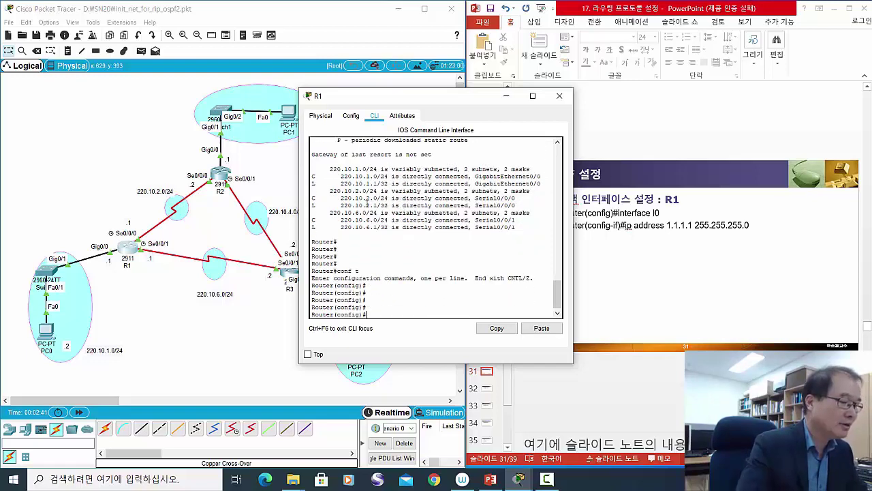
Create loopback interface l0 on R1 with int l0, moving the R1 window so the commands on the slide stay readable.
drag(367, 96, 379, 150)
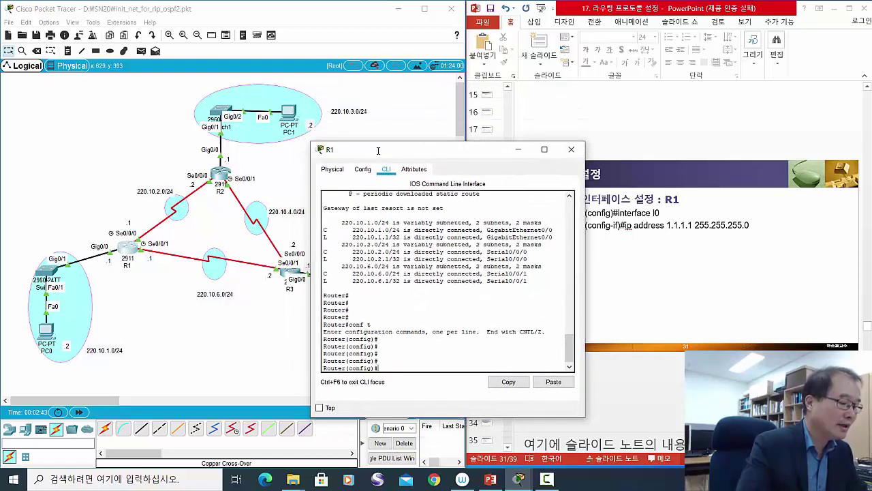
text(in)
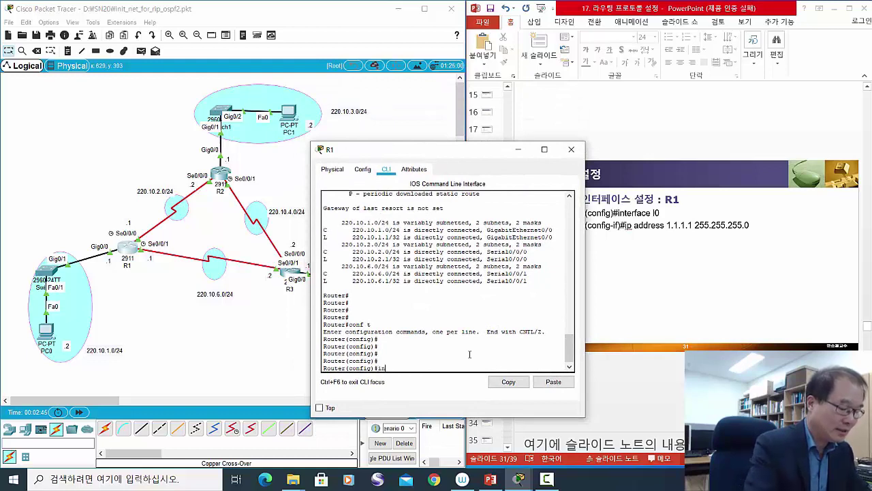
text(t l)
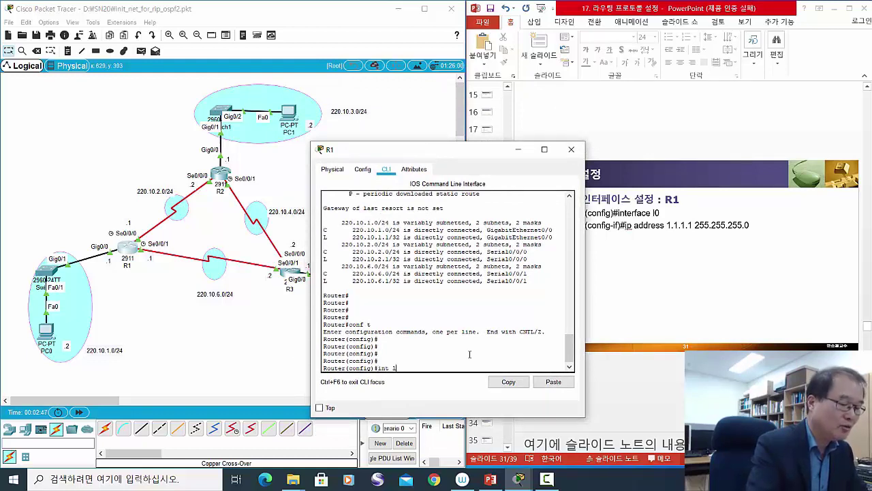
text(0)
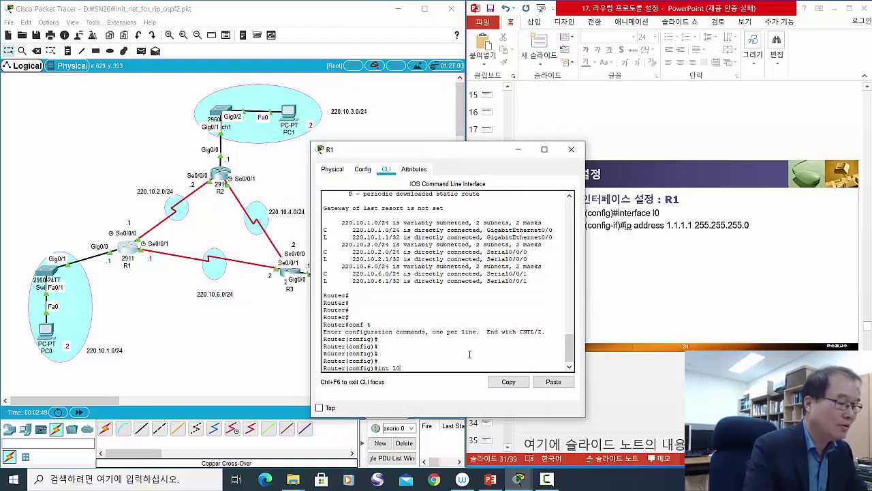
key(Return)
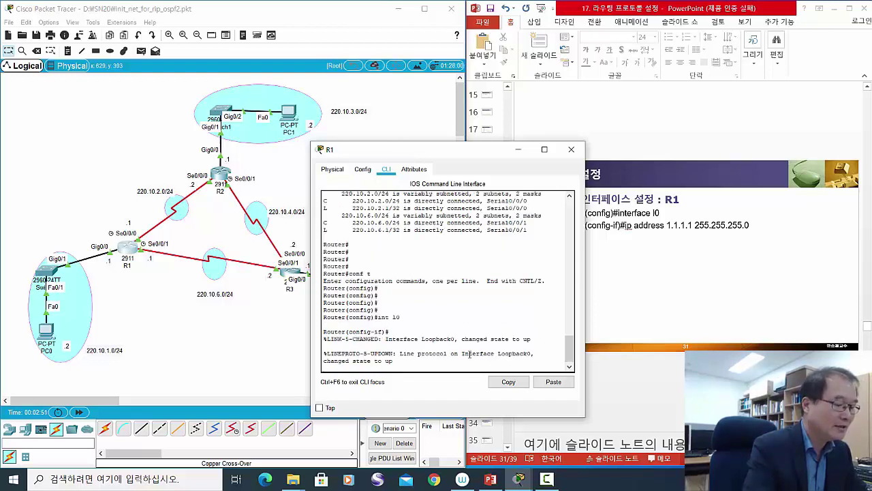
key(Return)
key(Return)
key(Return)
key(Return)
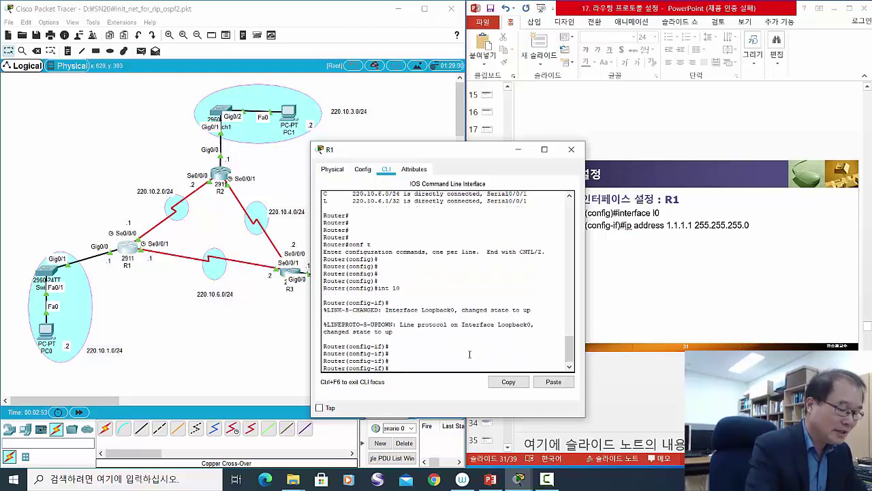
Assign IP address 1.1.1.1 with mask 255.255.255.0 to R1's loopback interface and close the R1 window.
text(ip address)
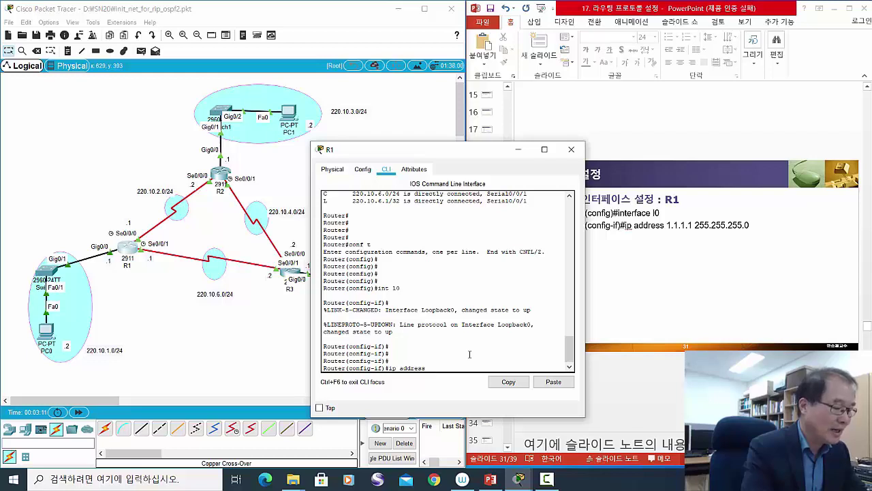
text(1.)
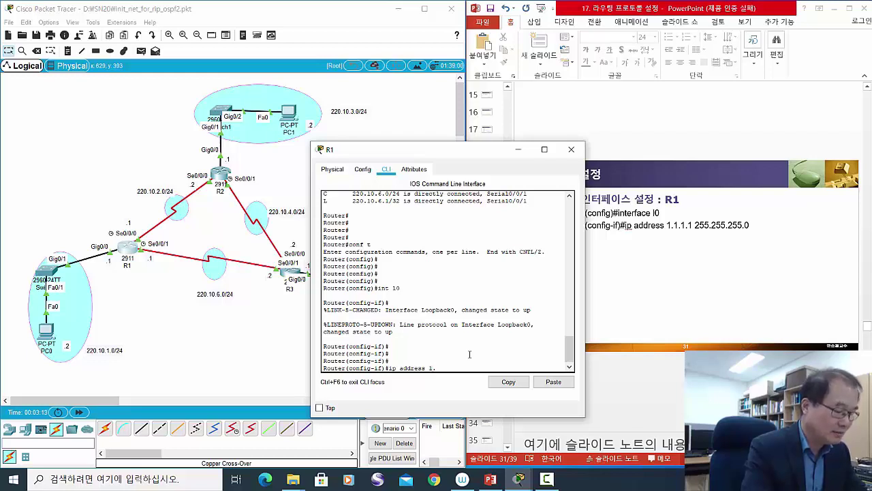
text(1.1.1)
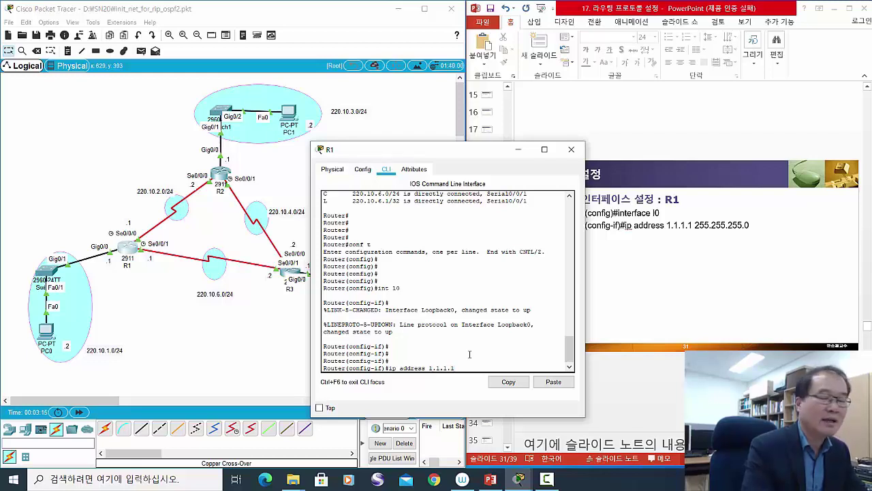
text( 25)
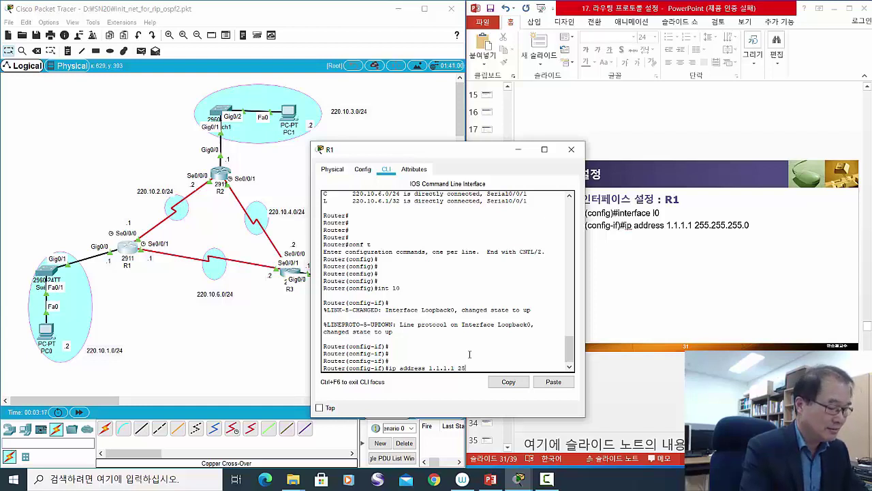
text(5.255.255.0)
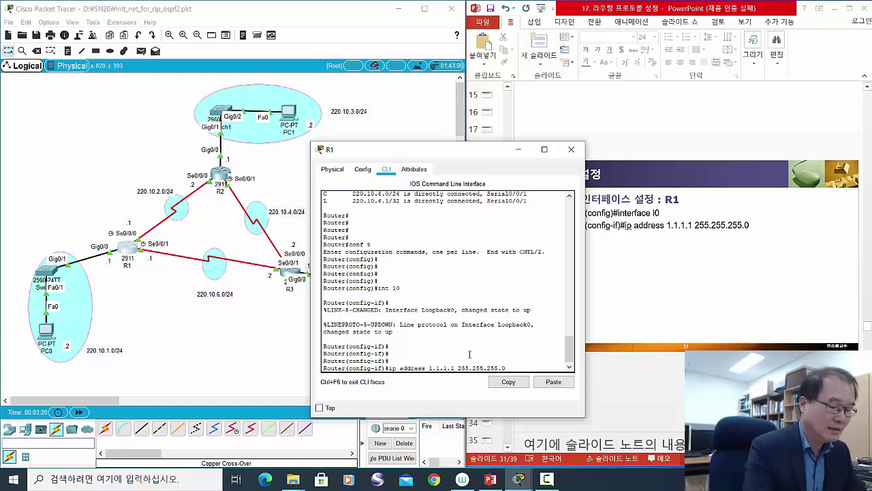
key(Return)
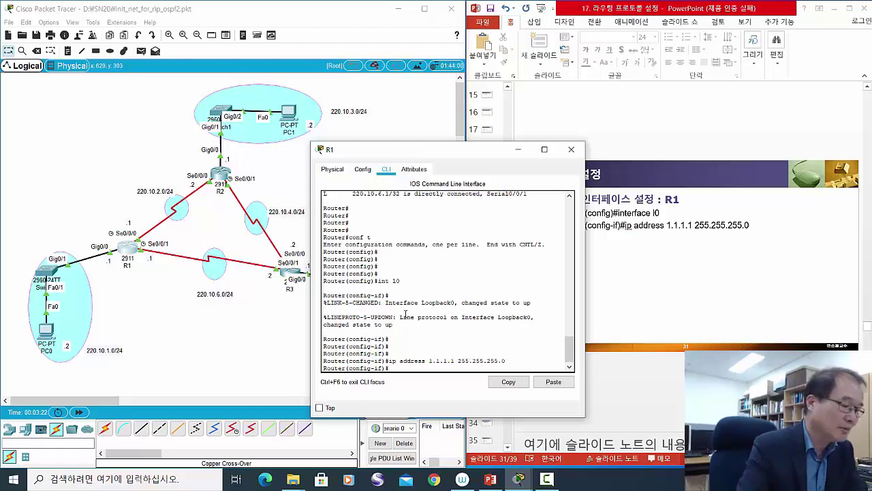
click(571, 150)
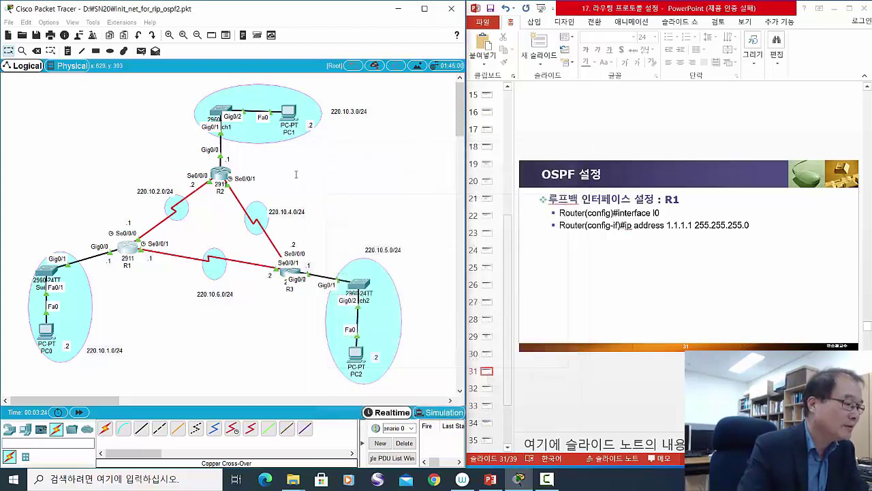
Open router R2's command line and enter privileged EXEC mode with enable.
click(219, 174)
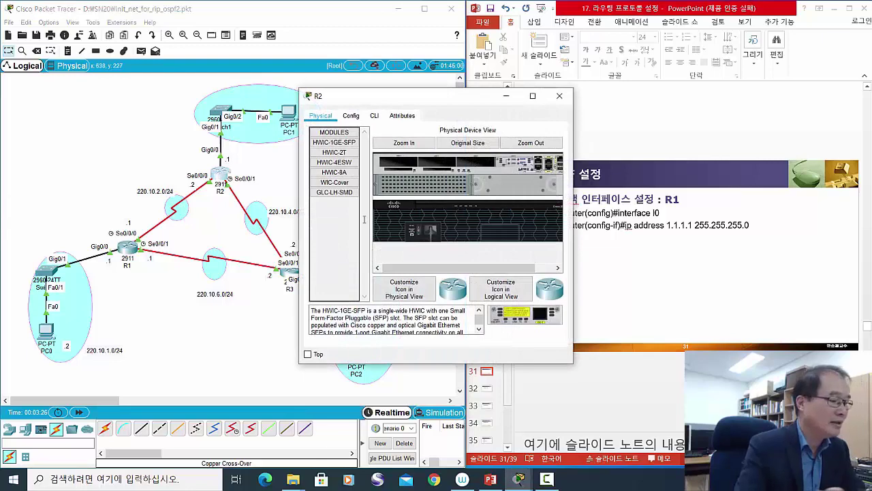
click(376, 117)
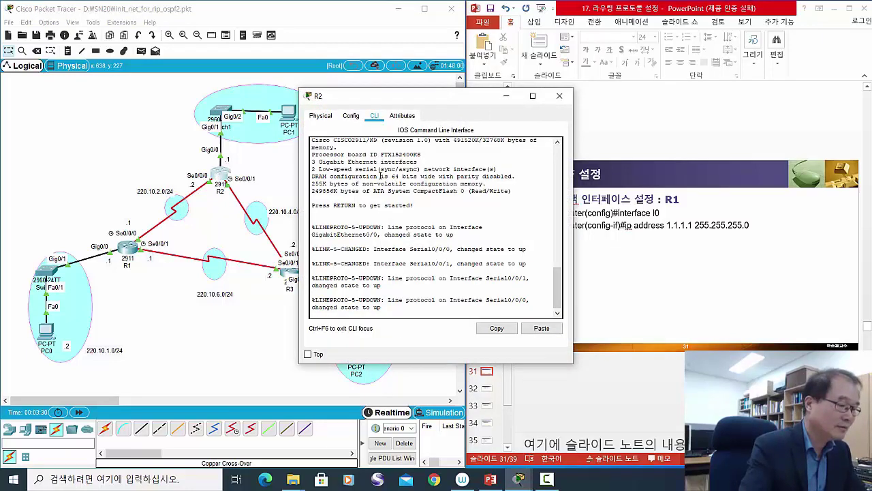
key(Return)
key(Return)
key(Return)
key(Return)
text(ena)
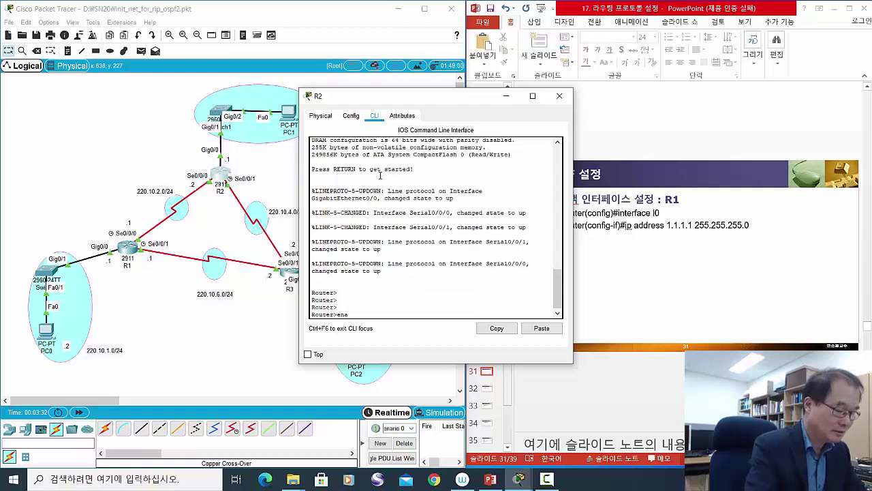
text(ble)
key(Return)
key(Return)
key(Return)
key(Return)
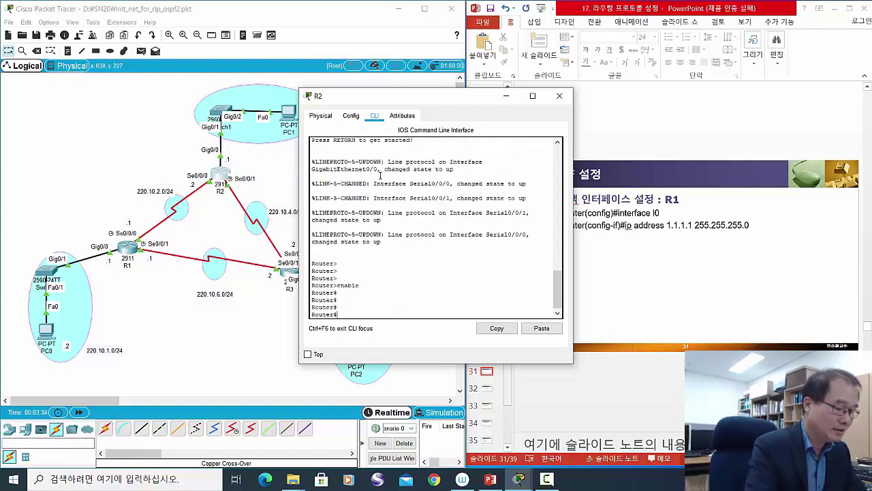
Enter global configuration mode on R2 with conf t and create loopback interface l0 with int l0.
text(conf t)
key(Return)
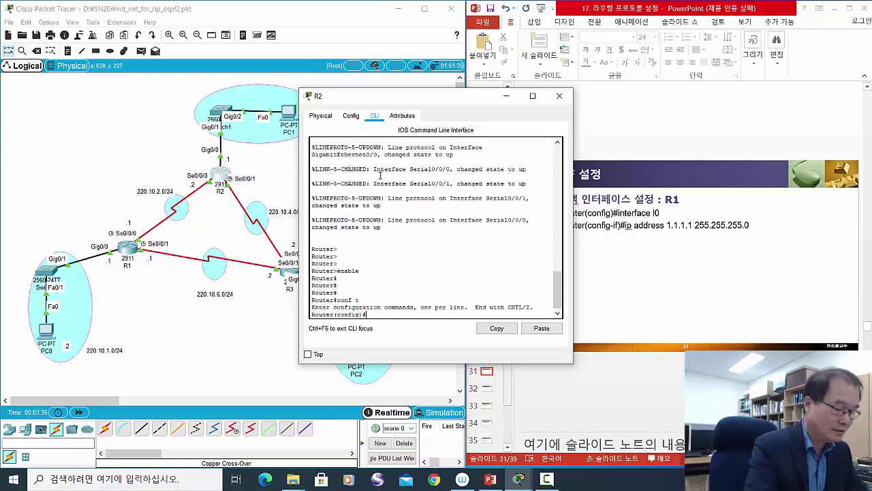
text(int l0)
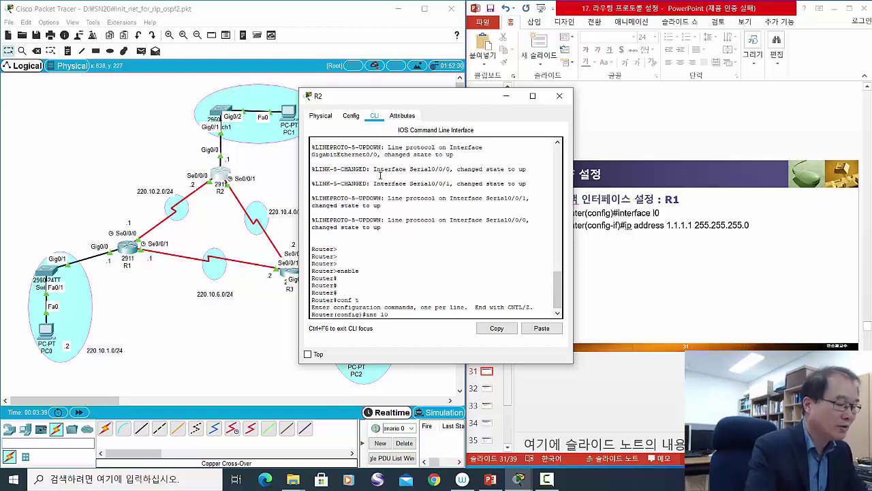
key(Return)
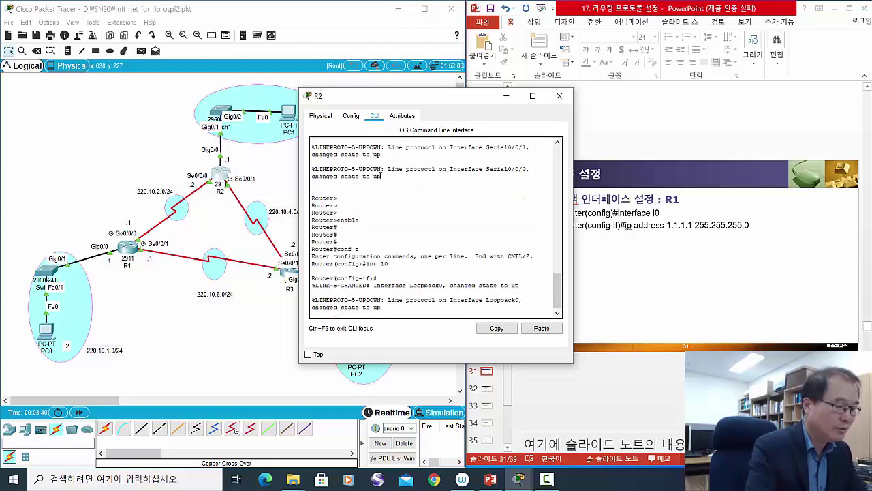
key(Return)
key(Return)
key(Return)
Assign IP address 2.2.2.2 with mask 255.255.255.0 to R2's loopback interface and close the R2 window.
text(ig-if)#i)
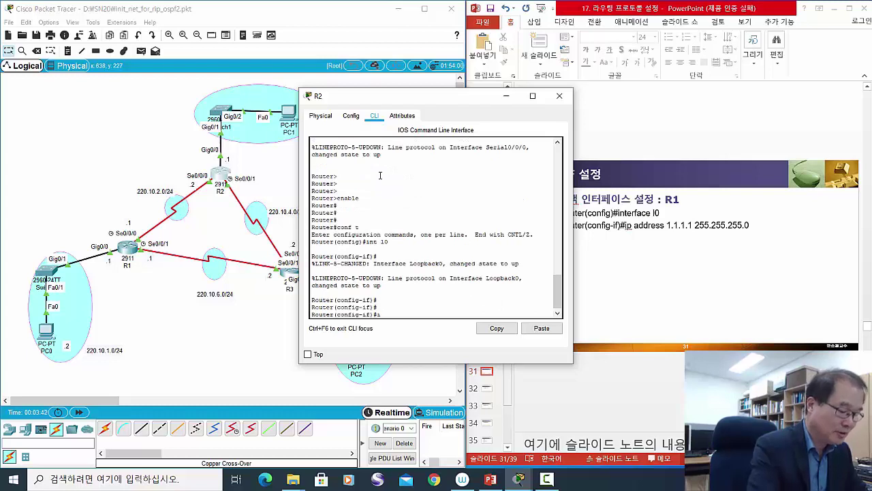
text(p addr)
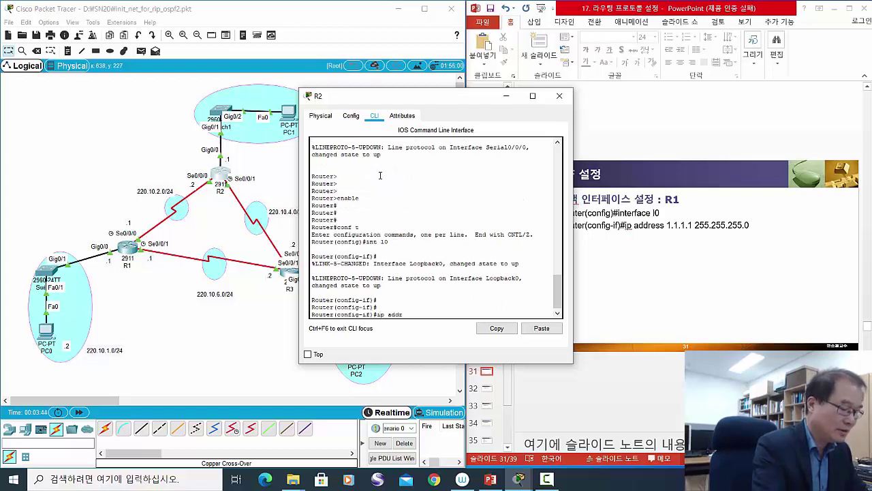
text(ess)
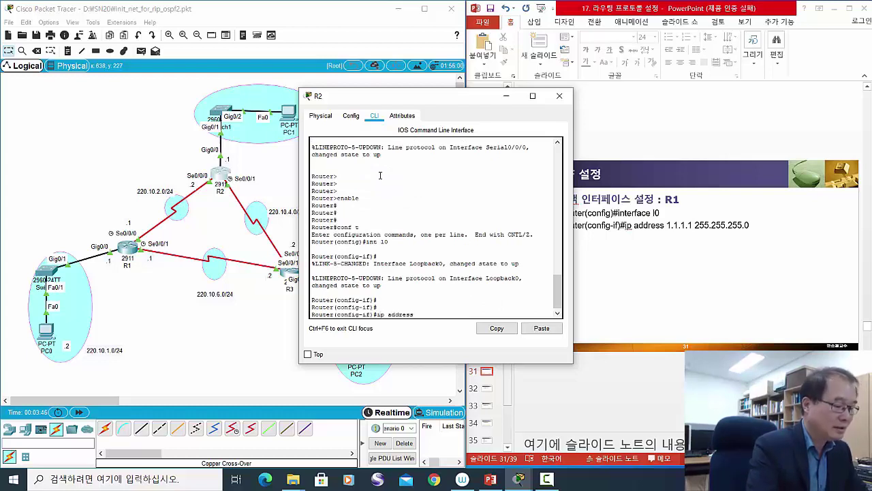
text( 2.2.2)
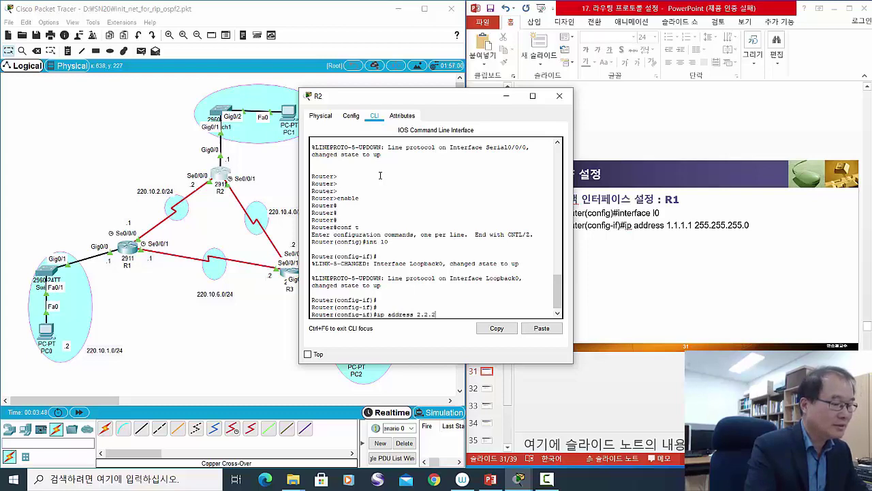
text(.2)
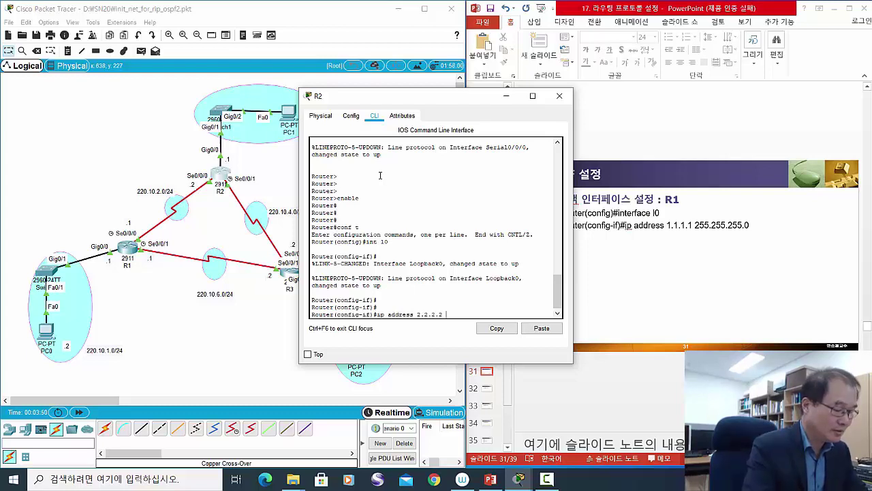
text( 255.255)
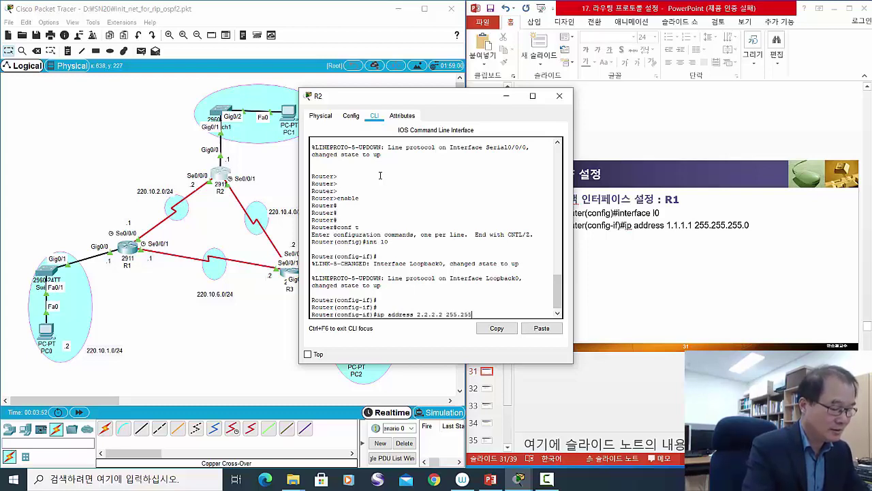
text(.255.0)
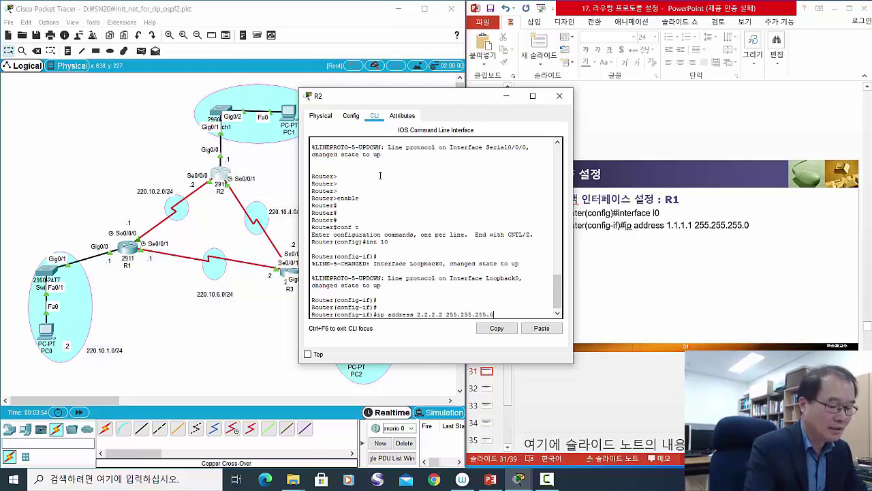
key(Return)
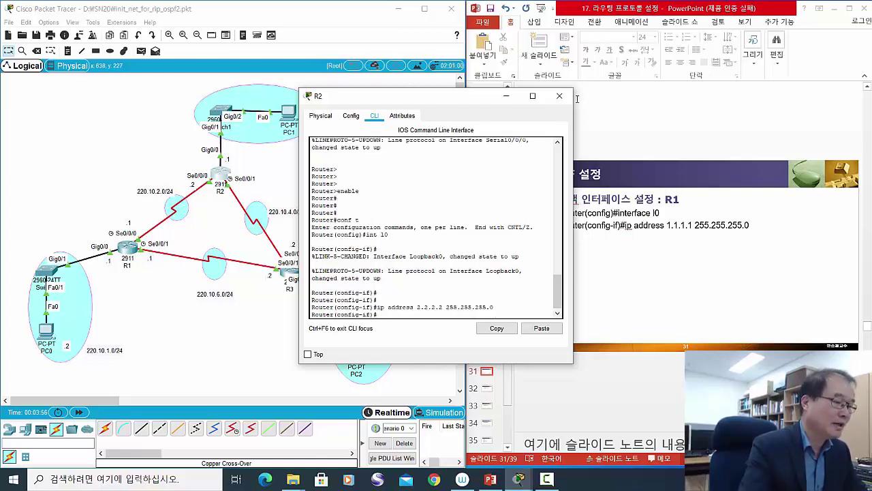
click(560, 96)
Open router R3's command line and enter privileged EXEC mode with enable.
click(293, 270)
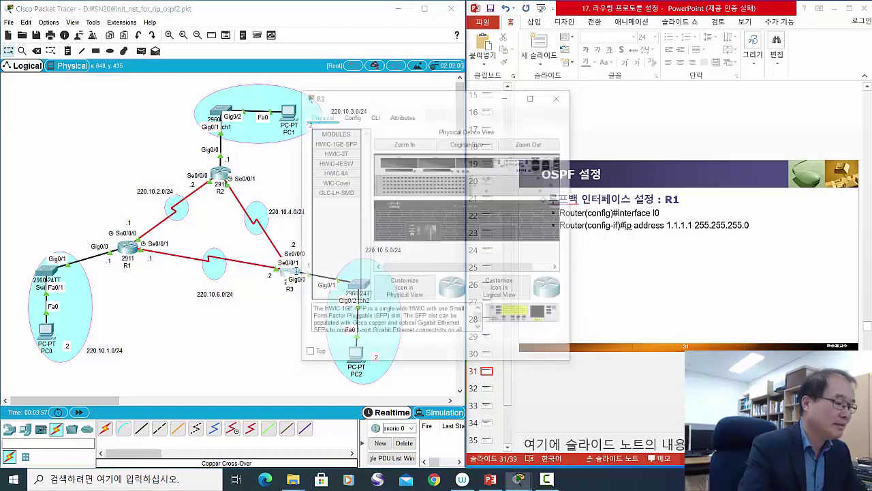
click(374, 116)
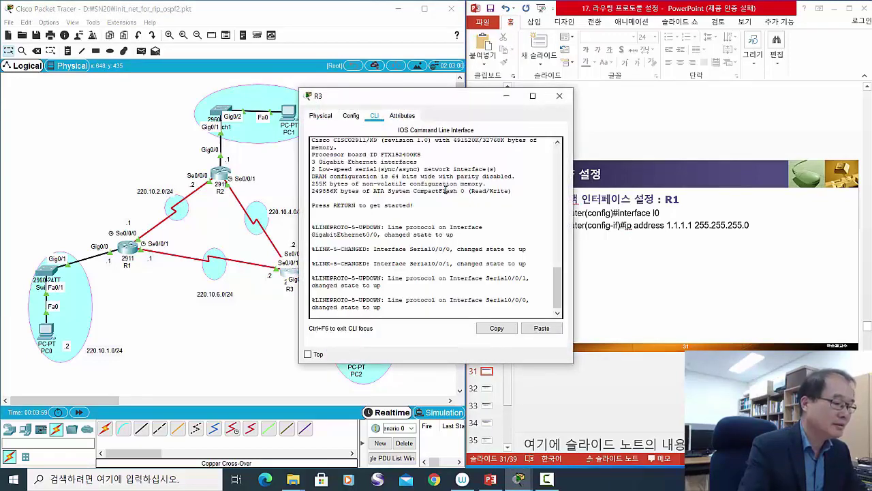
key(Return)
key(Return)
key(Return)
key(Return)
text(er>e)
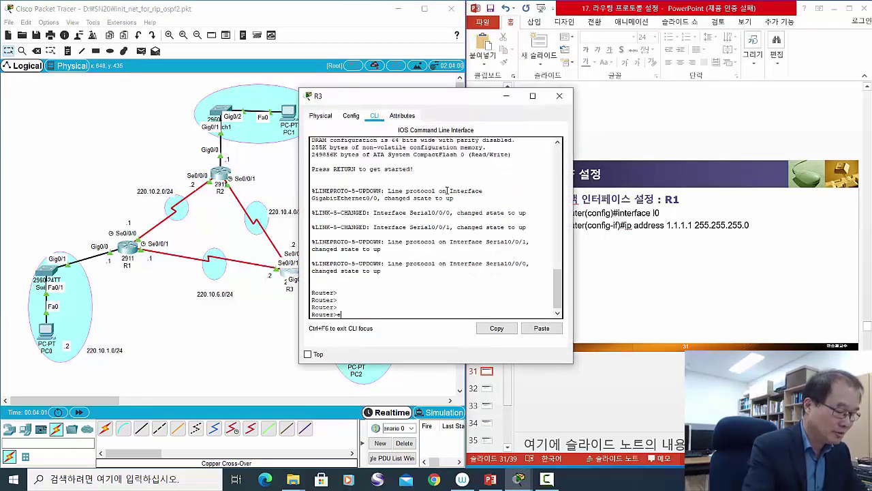
text(nable)
key(Return)
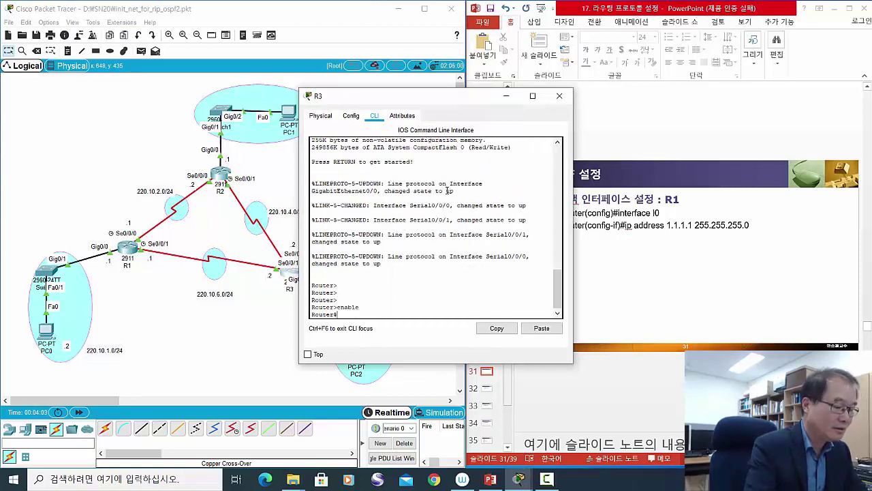
Enter global configuration mode on R3 with conf t and create loopback interface l0 with int l0.
text(conf)
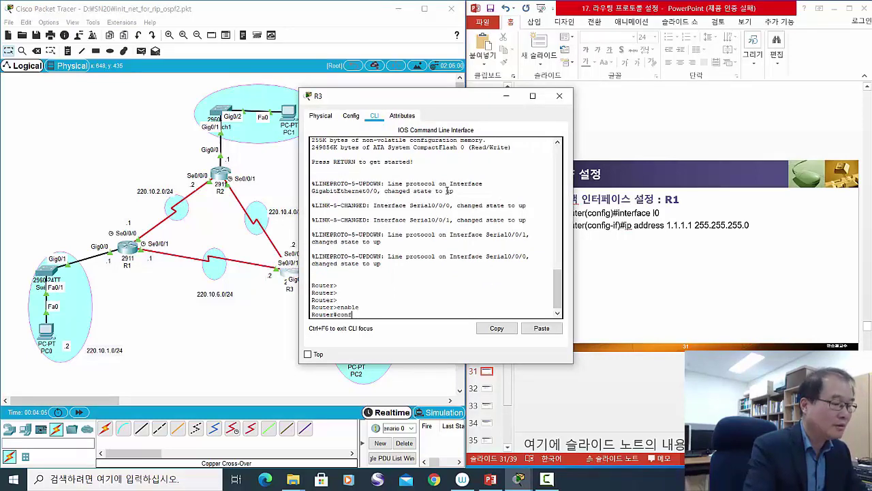
text( t)
key(Return)
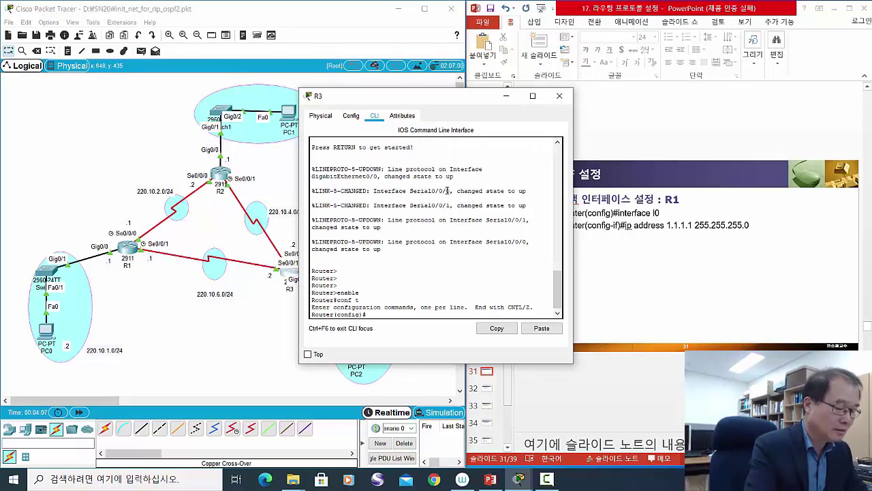
text(int)
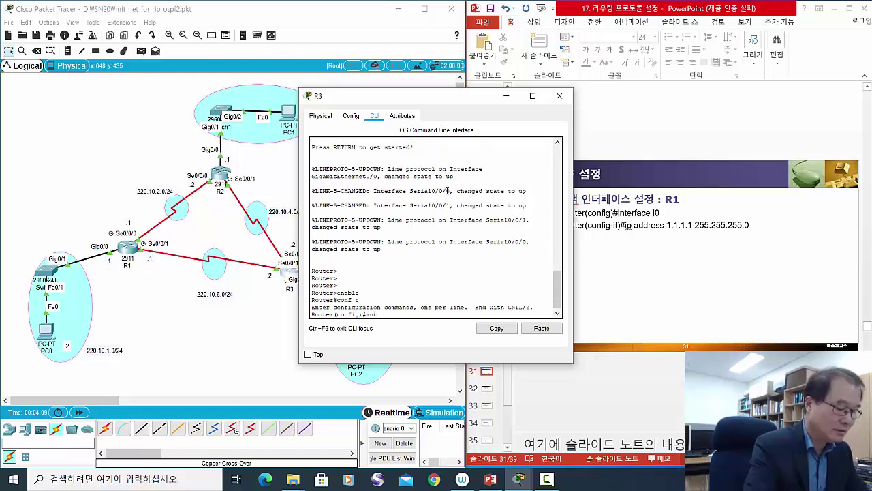
text( l0)
key(Return)
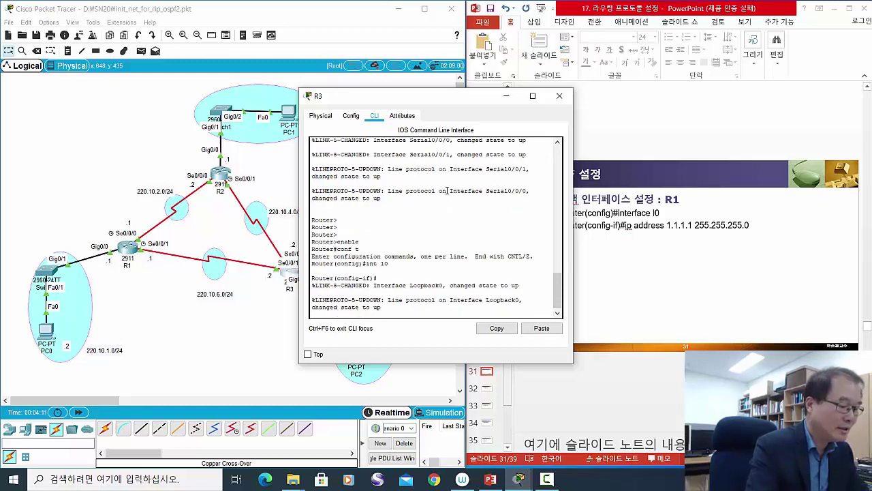
Try to assign IP address 3.3.3.3 with mask 25.255.255.0 to R3's loopback interface, correct ipaddress to ip address, and close the R3 window.
key(Return)
key(Return)
key(Return)
text(ipadd)
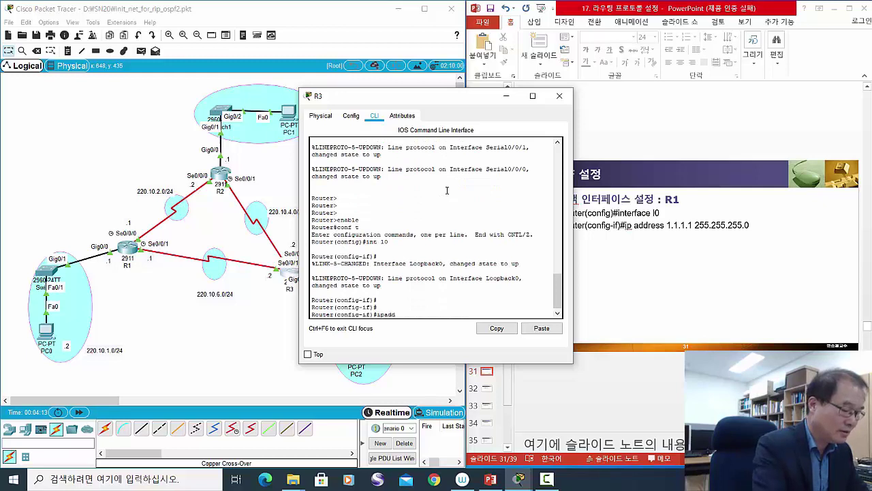
text(ress )
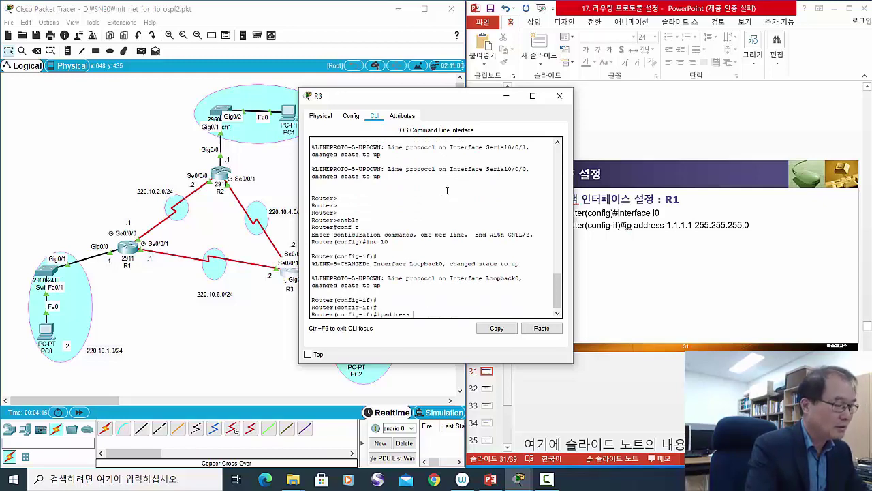
text(3.3.3.3)
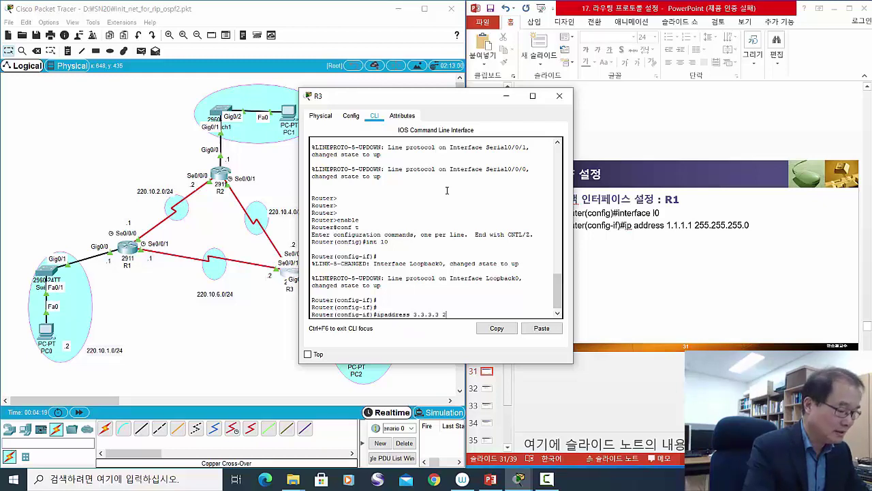
text( 25.255.)
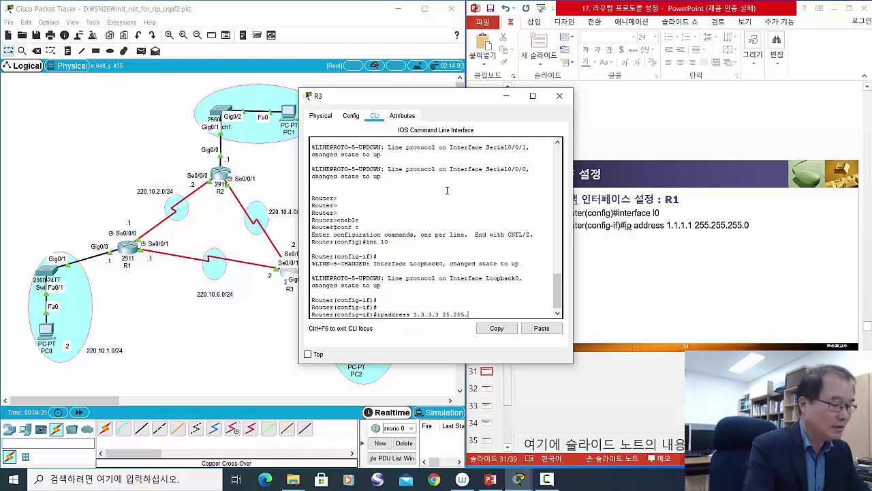
text(255.0)
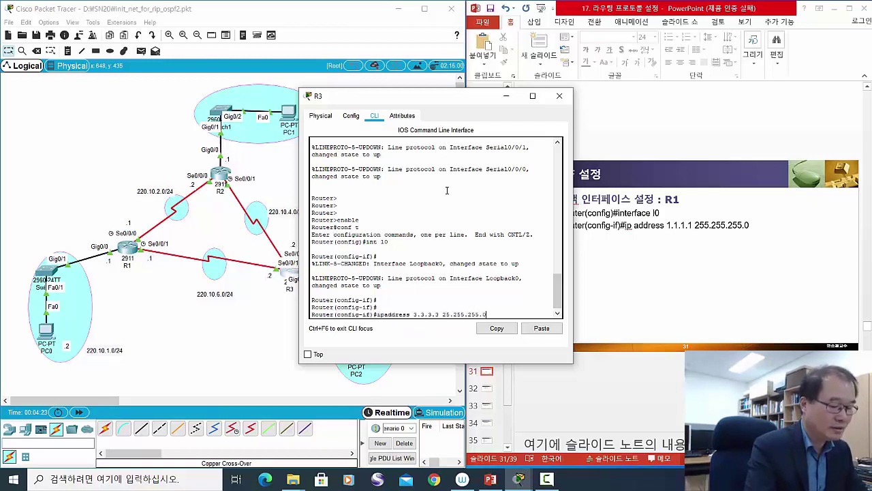
key(Return)
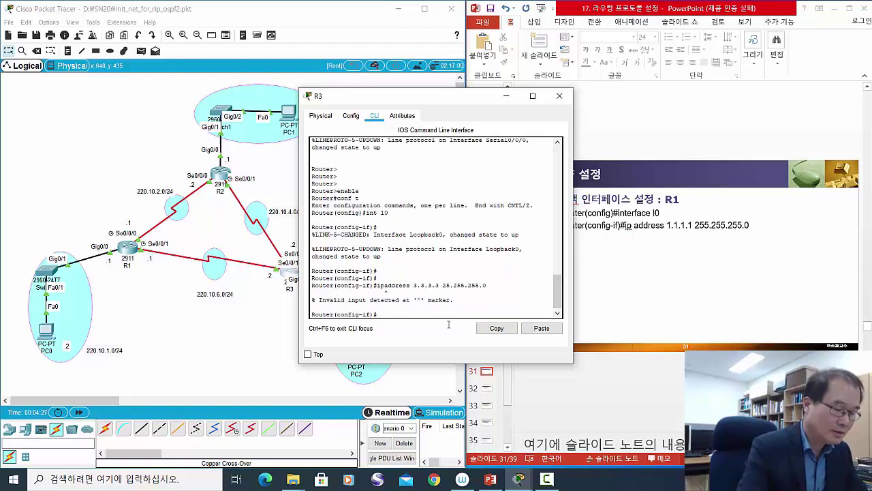
key(Up)
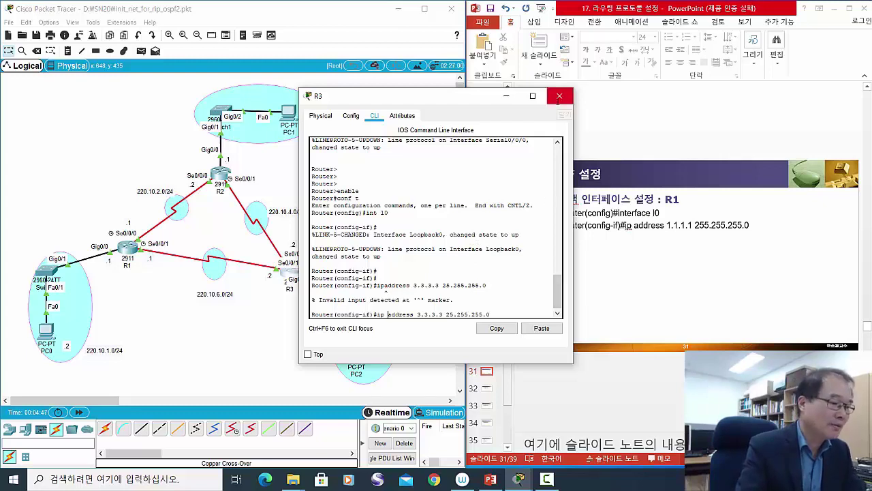
click(559, 96)
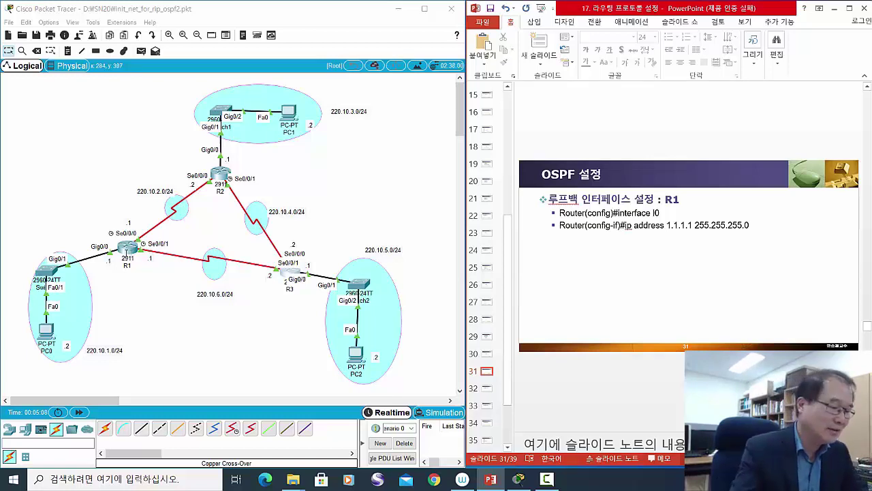
Switch to the PowerPoint slides and examine router R1's OSPF commands on slide 32, including the network addresses and wildcard masks.
scroll(592, 310, down, 1)
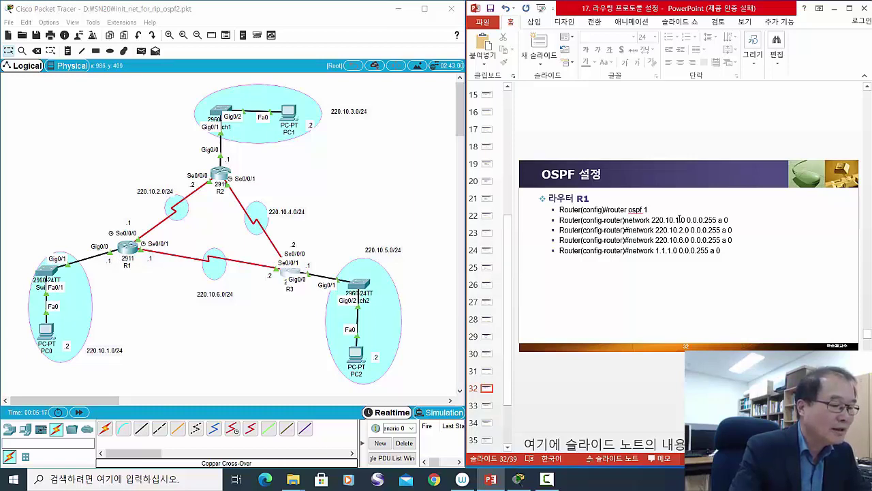
drag(559, 220, 690, 240)
click(659, 232)
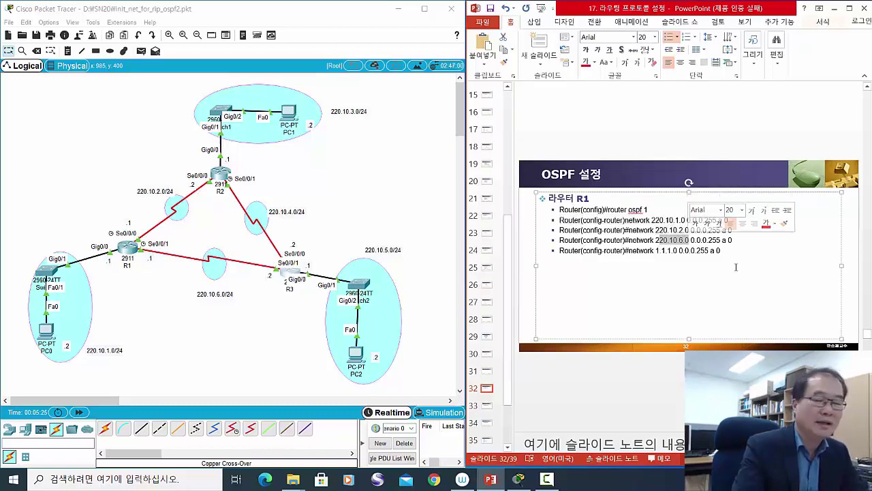
click(731, 291)
key(Return)
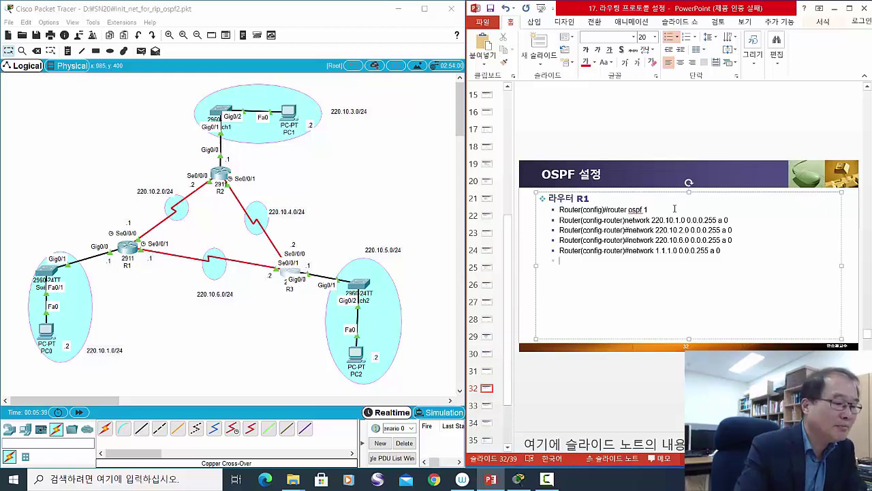
click(682, 220)
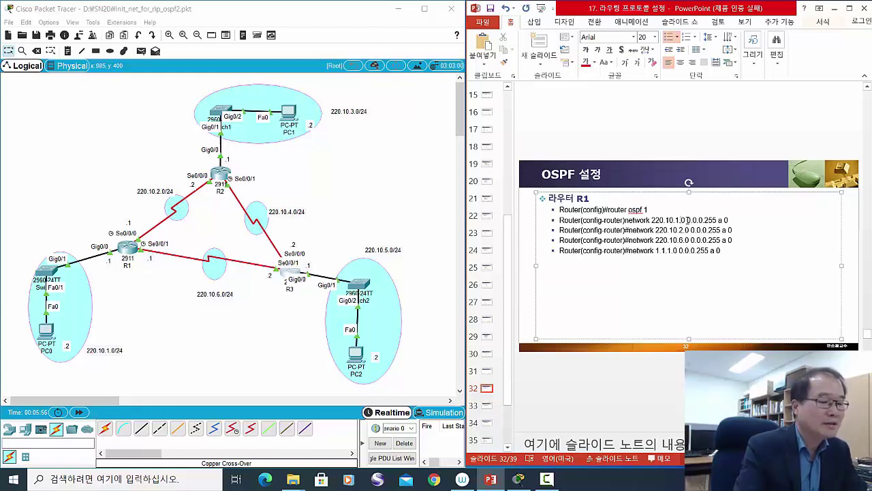
drag(688, 219, 717, 220)
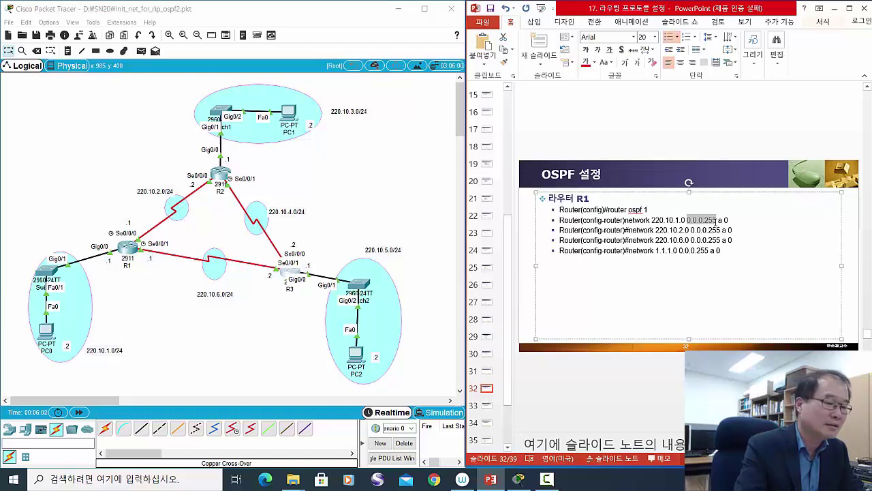
click(717, 250)
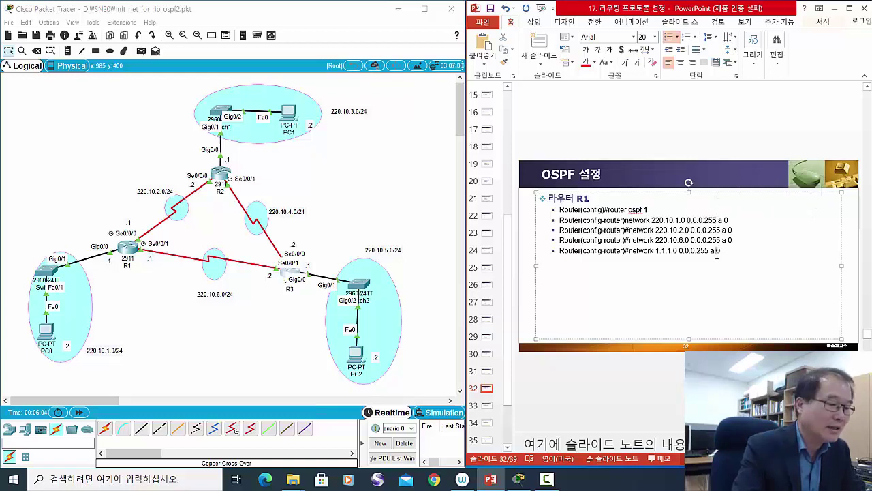
scroll(717, 254, down, 1)
scroll(696, 254, up, 1)
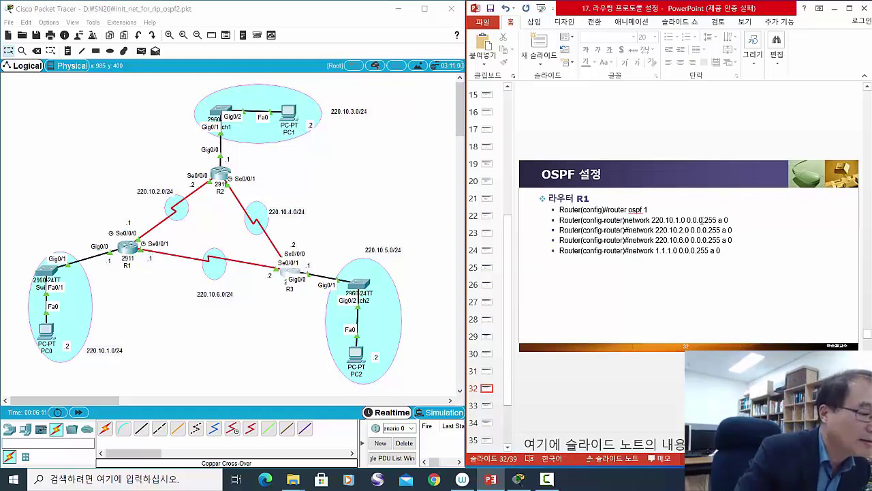
drag(705, 218, 720, 221)
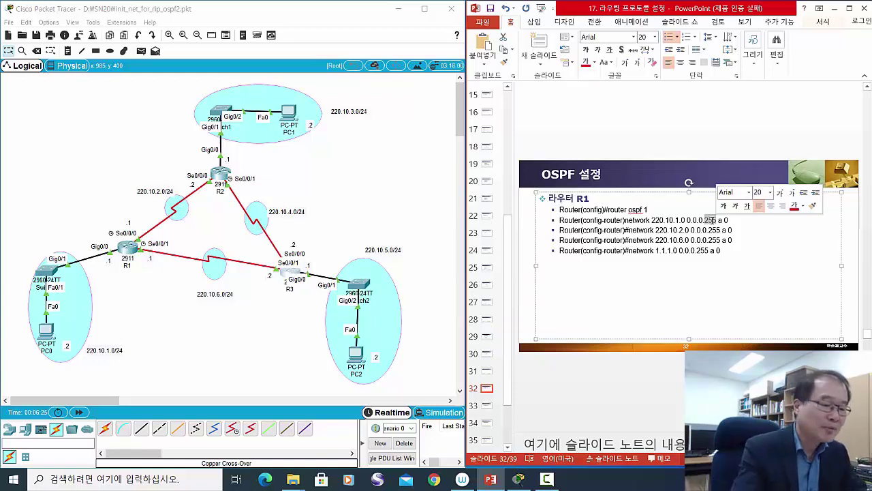
drag(709, 220, 705, 230)
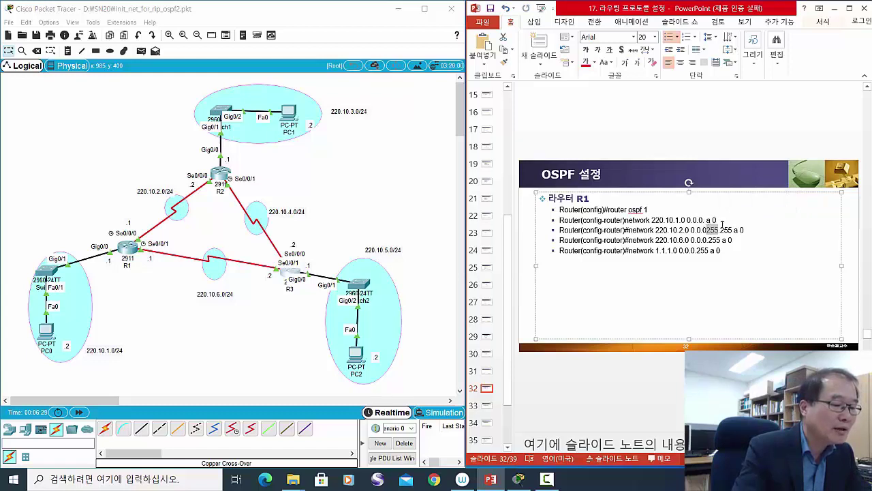
click(698, 231)
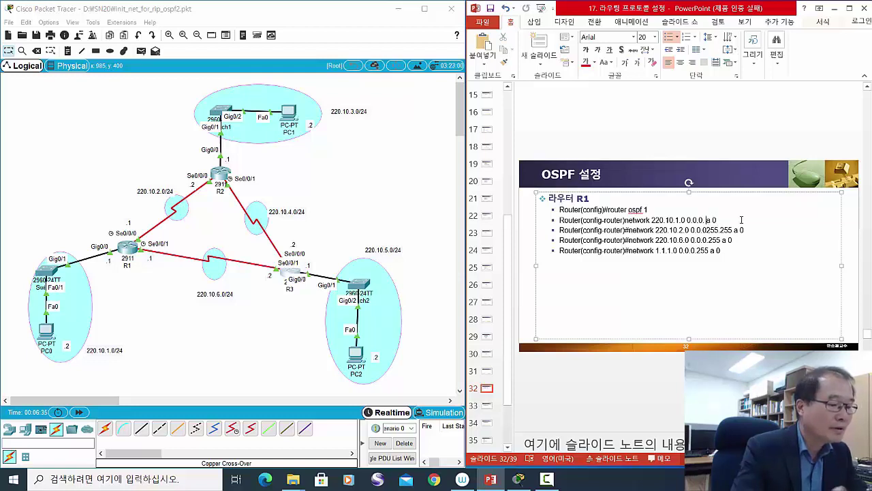
text(555)
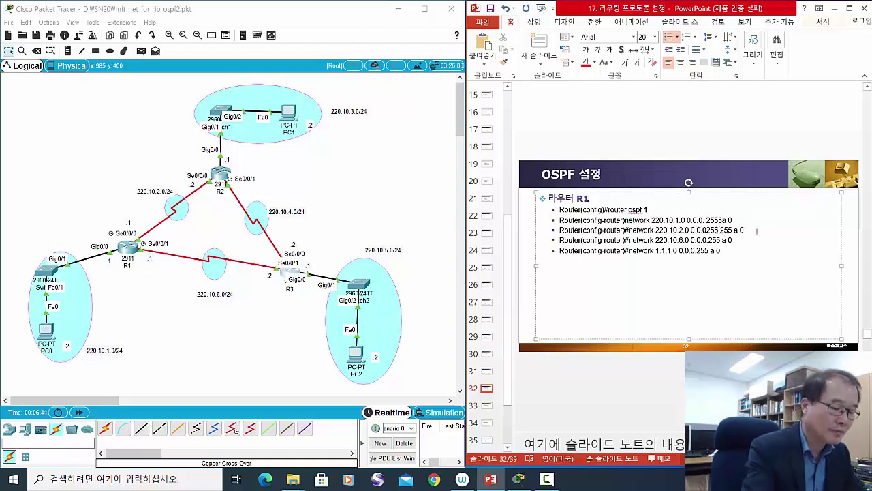
key(BackSpace)
key(BackSpace)
key(BackSpace)
key(BackSpace)
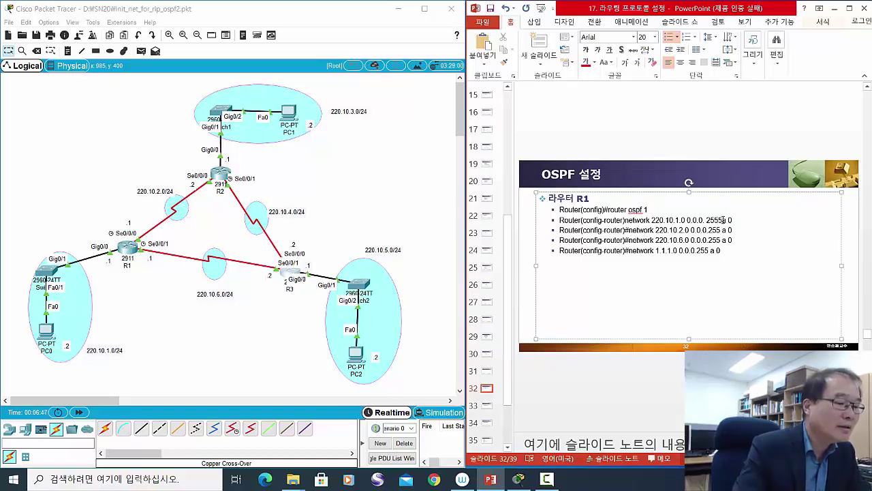
key(BackSpace)
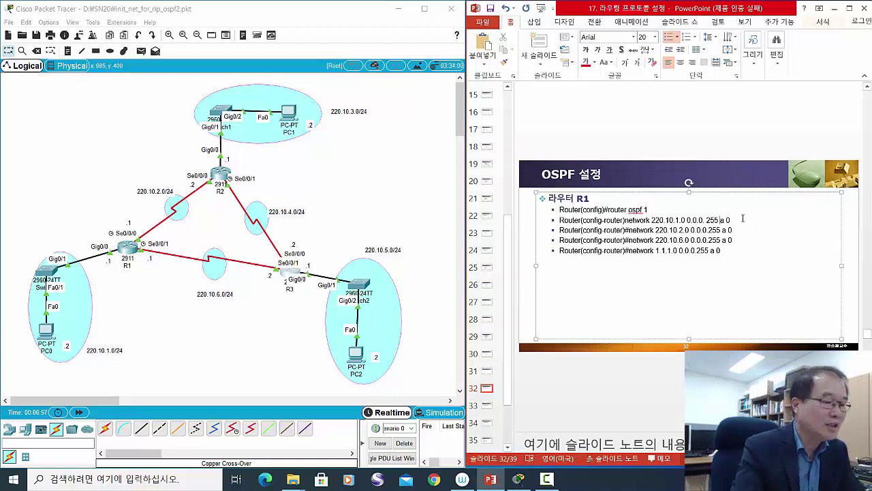
click(707, 221)
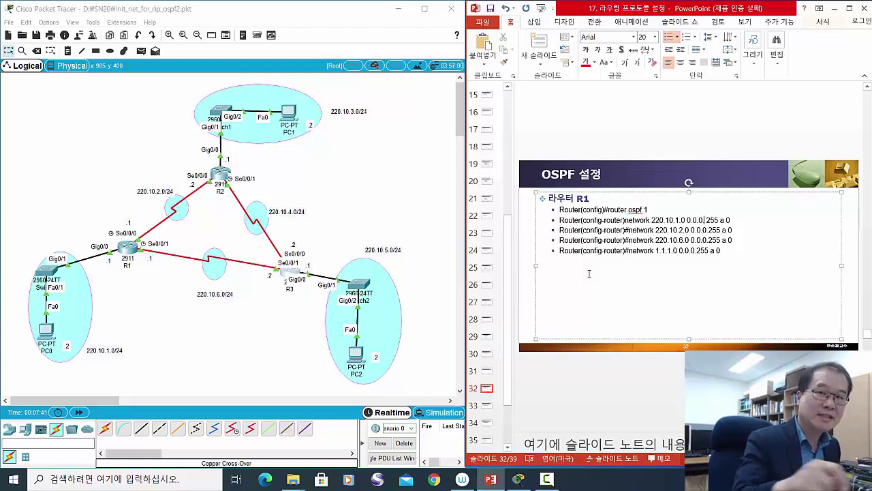
text(0)
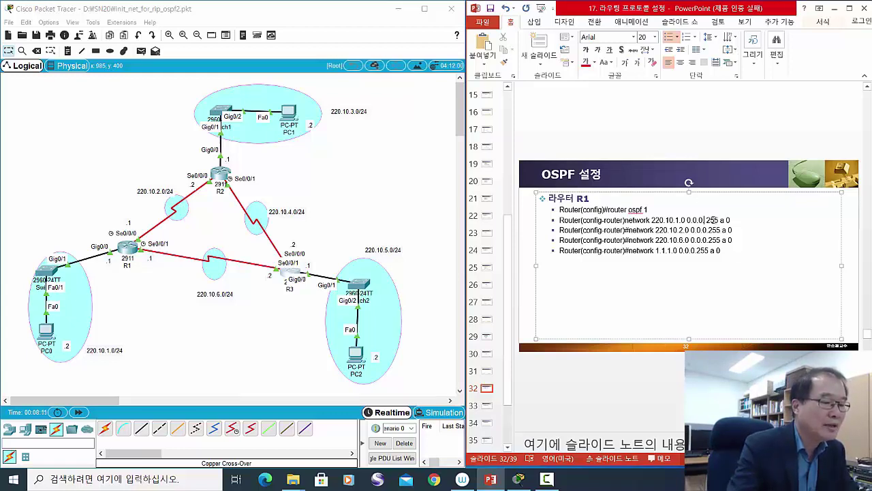
Examine the network address, wildcard mask and area number in the first network command for R1 on the slide.
drag(708, 219, 719, 220)
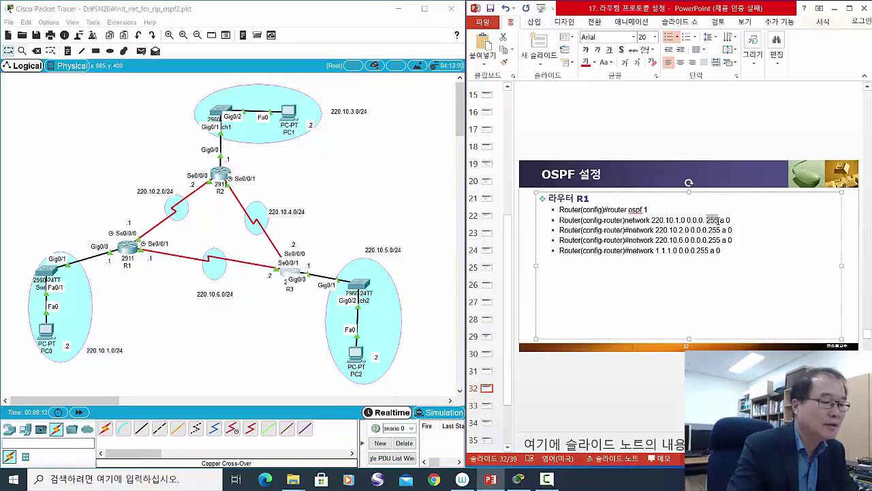
drag(652, 220, 694, 220)
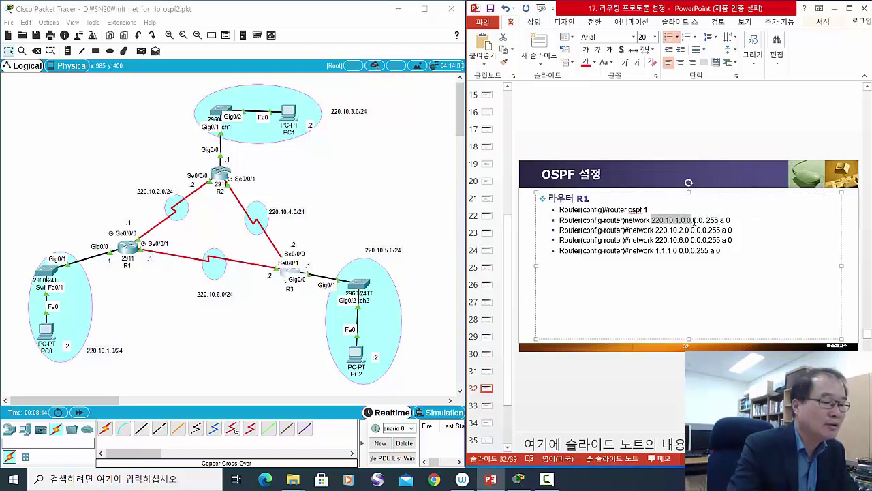
click(694, 220)
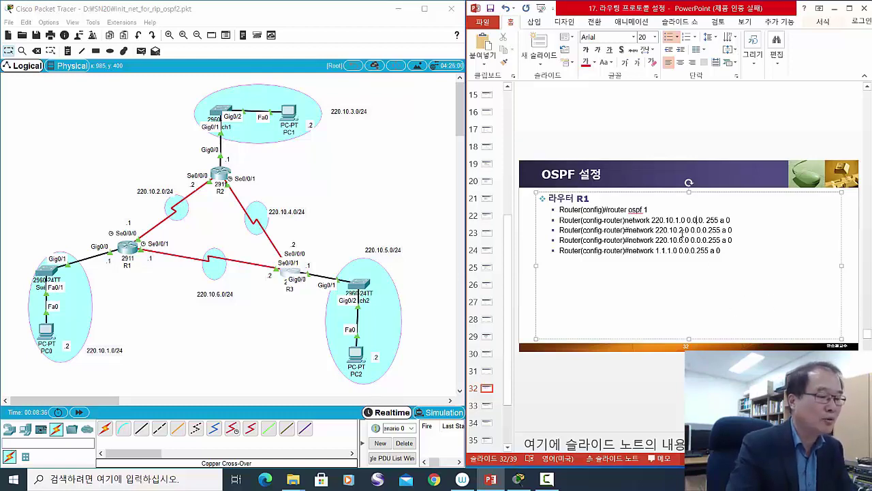
drag(720, 221, 728, 221)
click(729, 222)
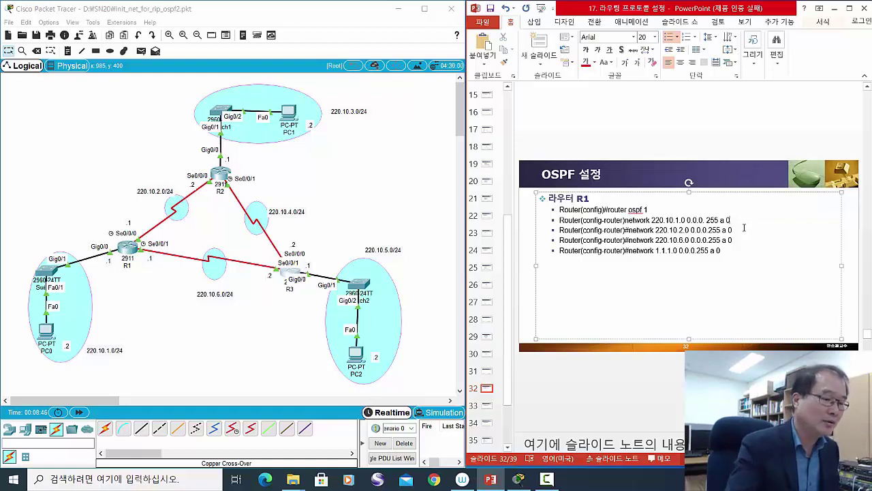
Examine the area number in the network commands and the process number in the router ospf command on the slide.
drag(734, 225, 721, 219)
click(783, 228)
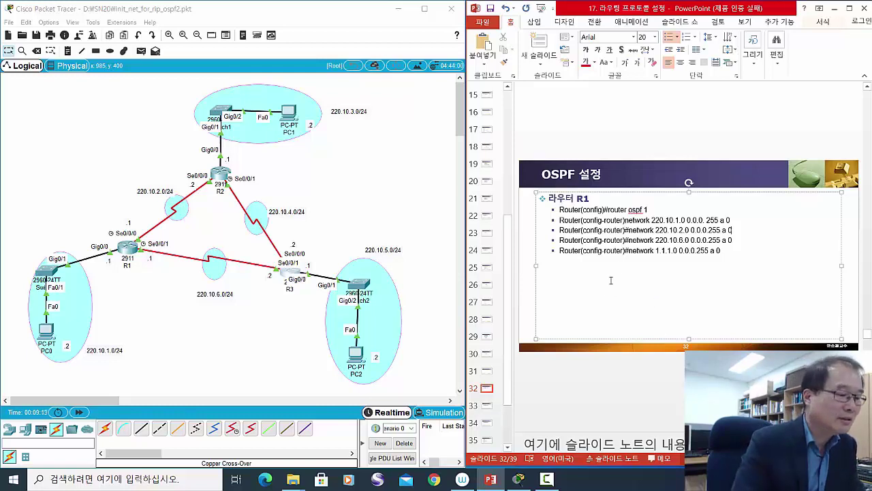
double_click(647, 210)
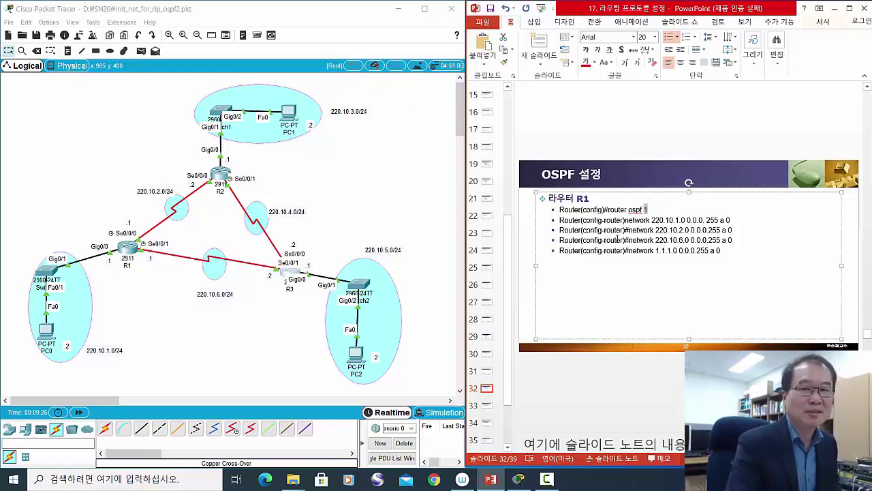
double_click(647, 210)
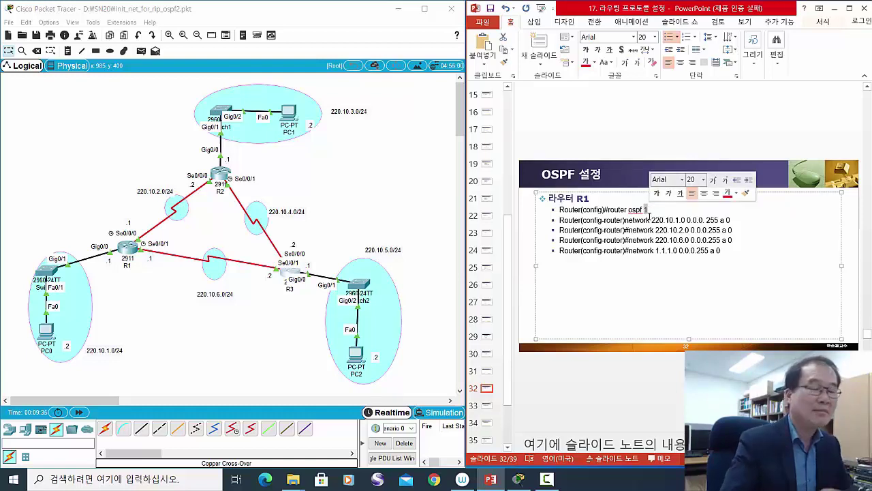
click(636, 266)
key(Return)
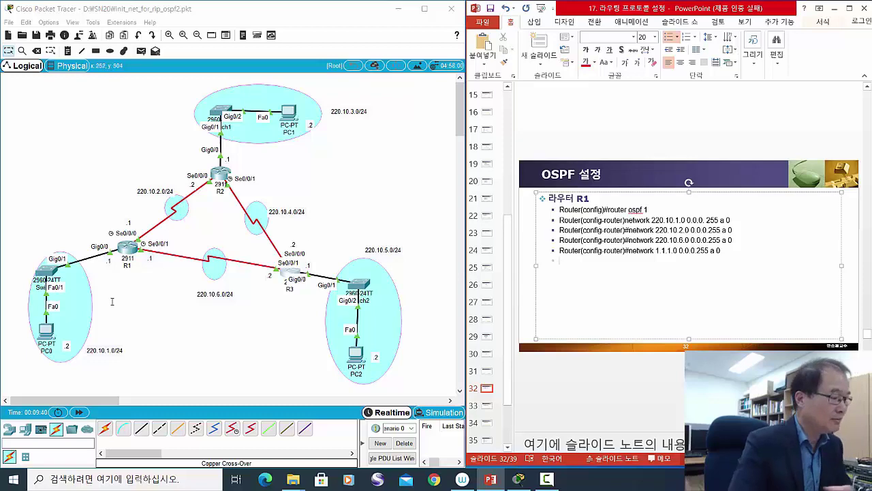
Switch to Packet Tracer, open router R1's command line and return to global configuration mode with exit.
click(128, 251)
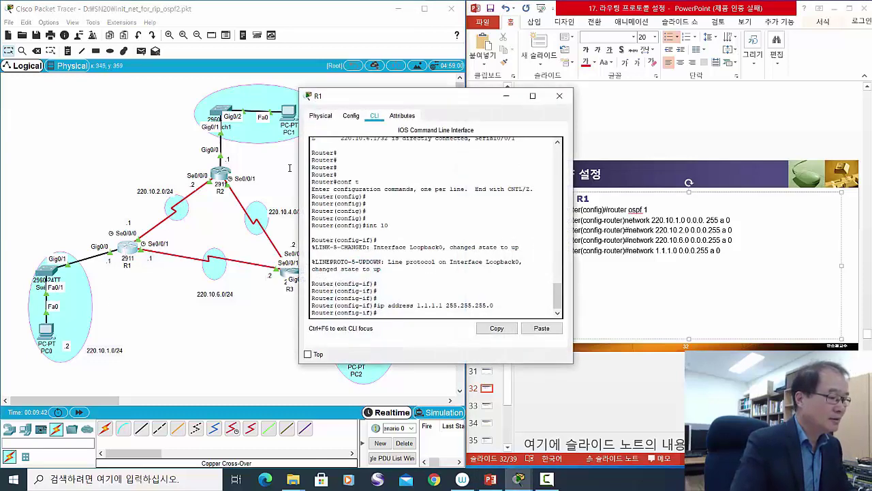
drag(449, 96, 298, 120)
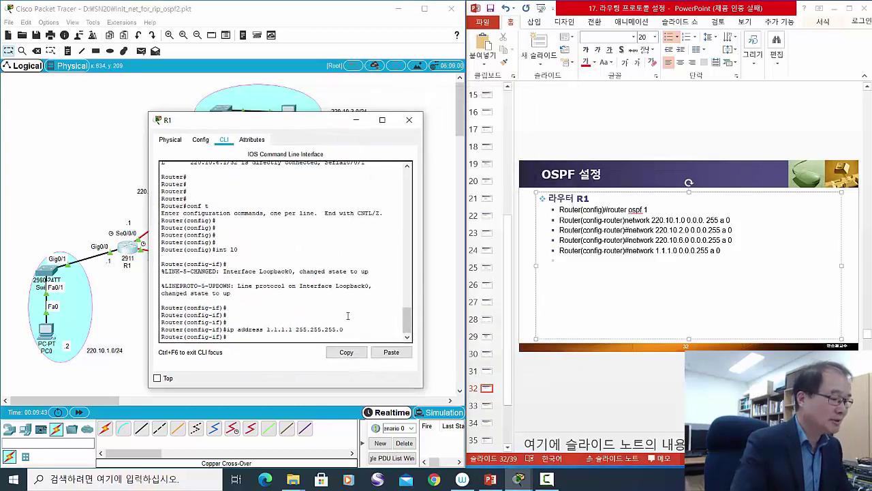
key(Return)
key(Return)
key(Return)
key(Return)
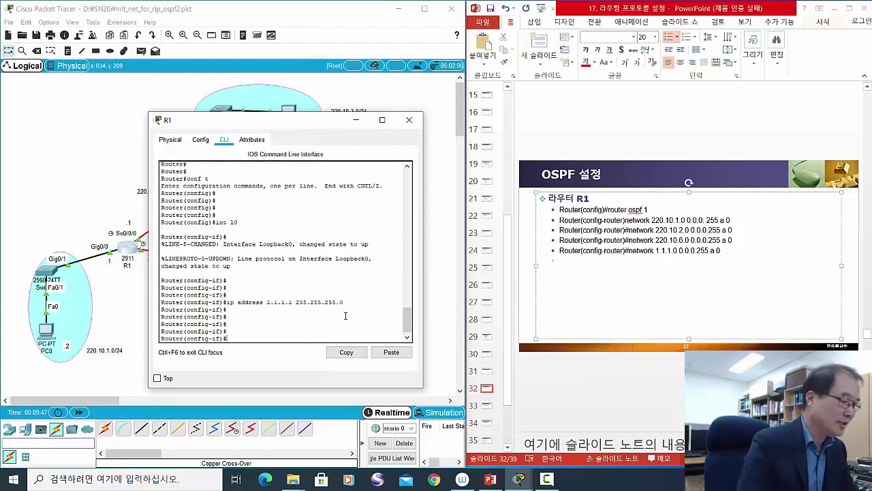
text(exit)
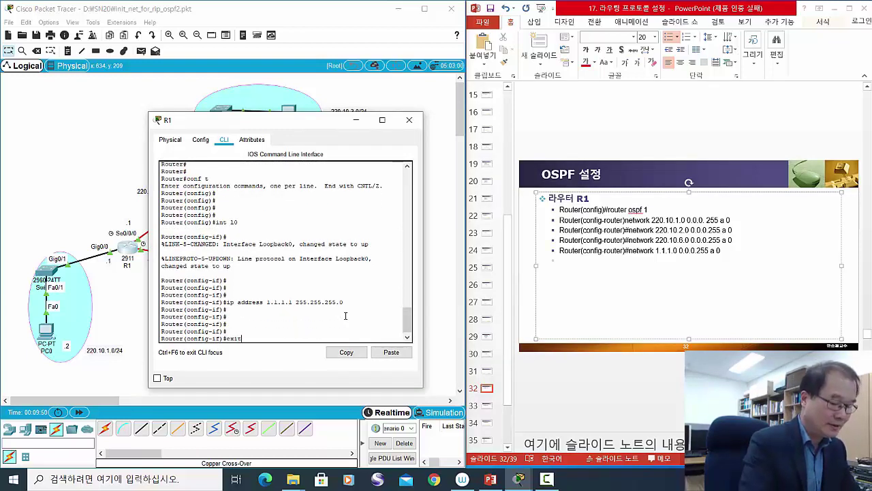
key(Return)
key(Return)
key(Return)
key(Return)
key(Return)
key(Return)
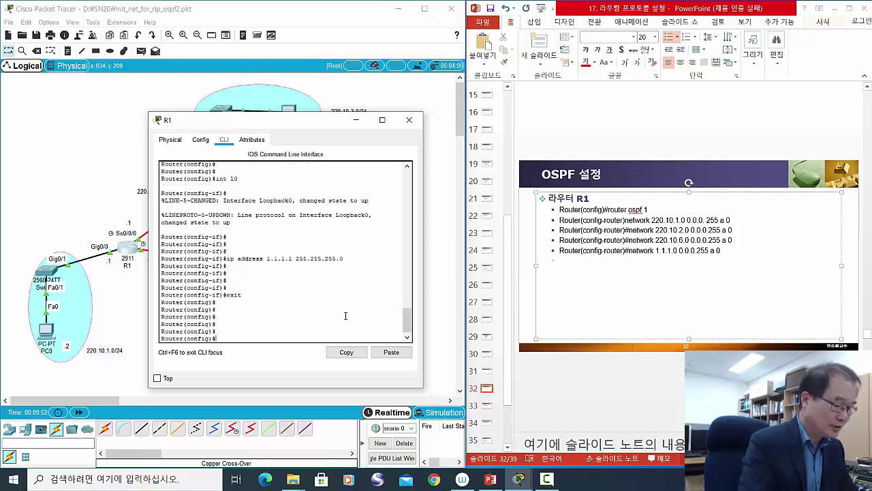
Start OSPF process 1 on R1 with router ospf 1.
text(rou)
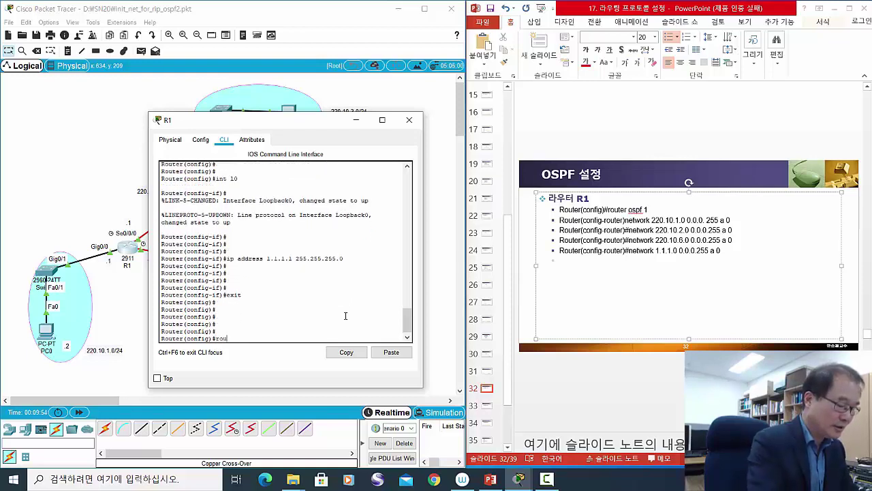
text(ter )
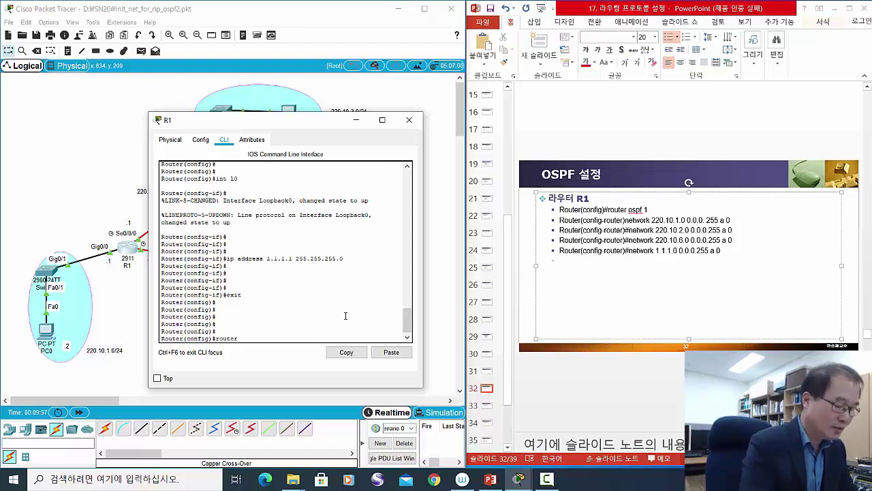
text(o)
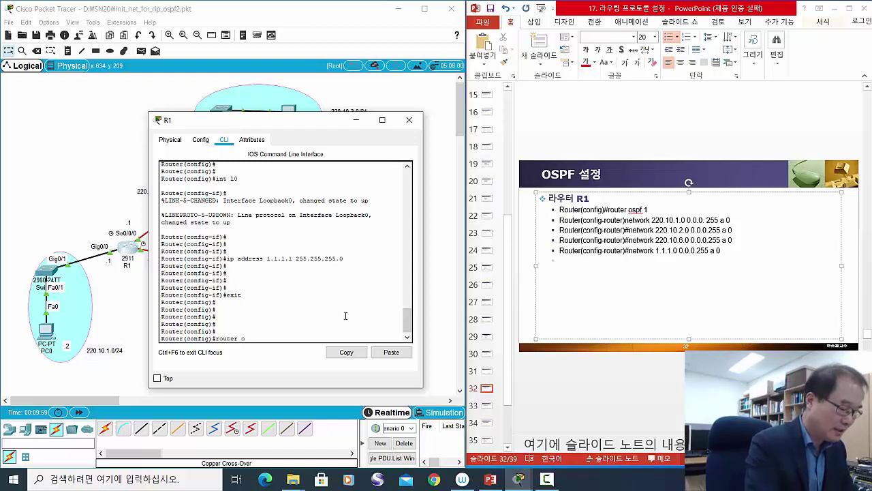
text(spf 1)
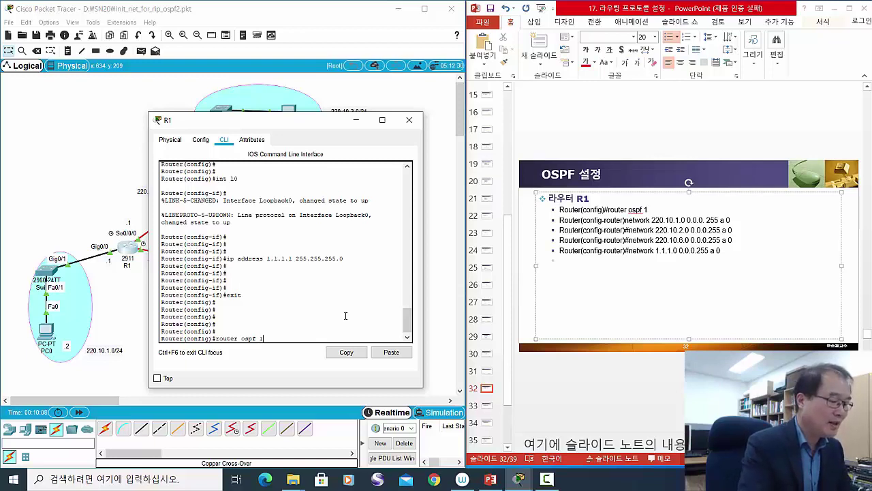
key(Return)
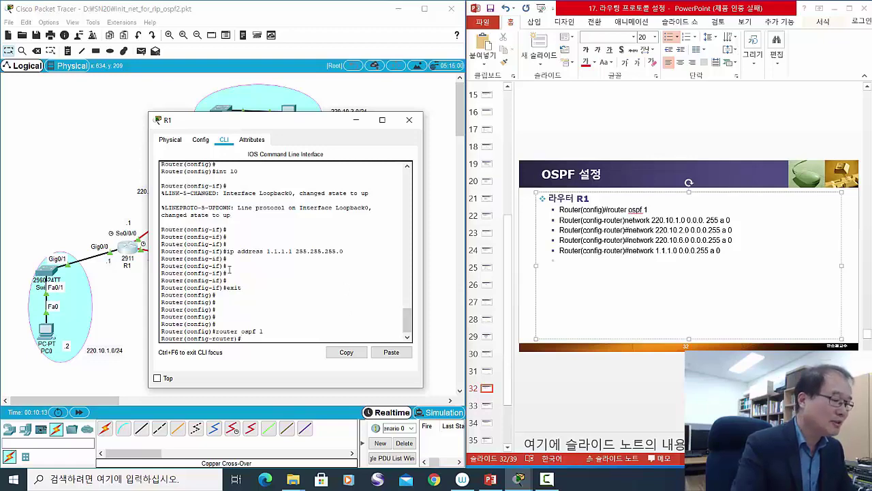
Advertise R1's LAN in OSPF area 0 with network 220.10.1.0 0.0.0.255 a 0.
drag(298, 127, 389, 134)
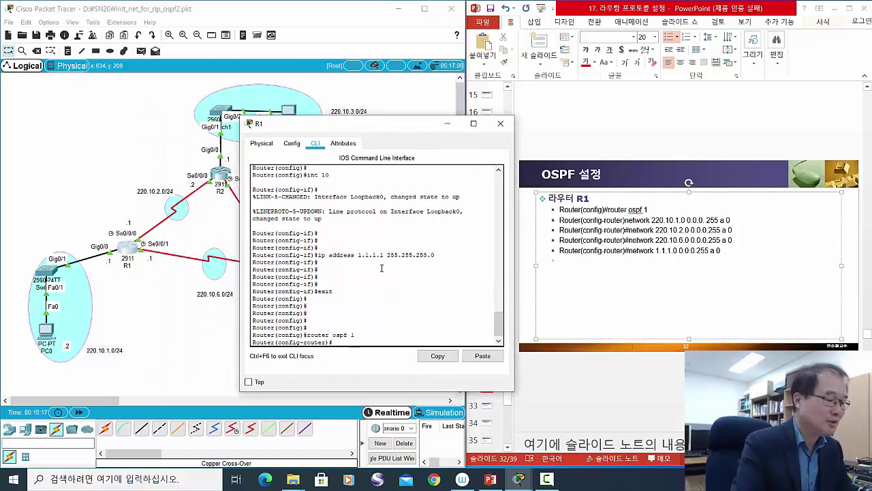
text(ne)
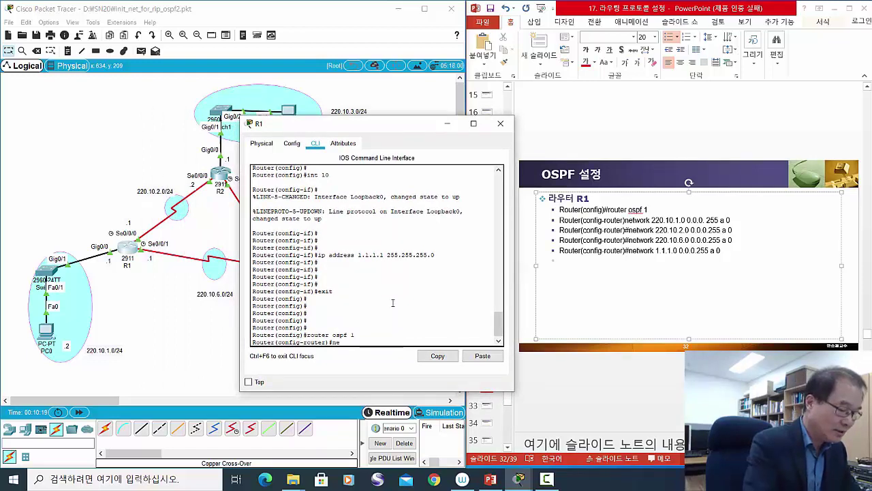
text(twork)
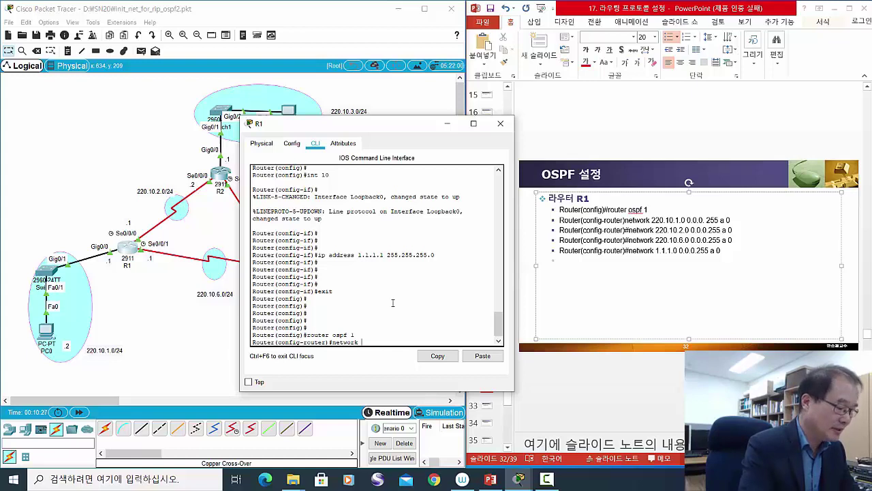
text(220.)
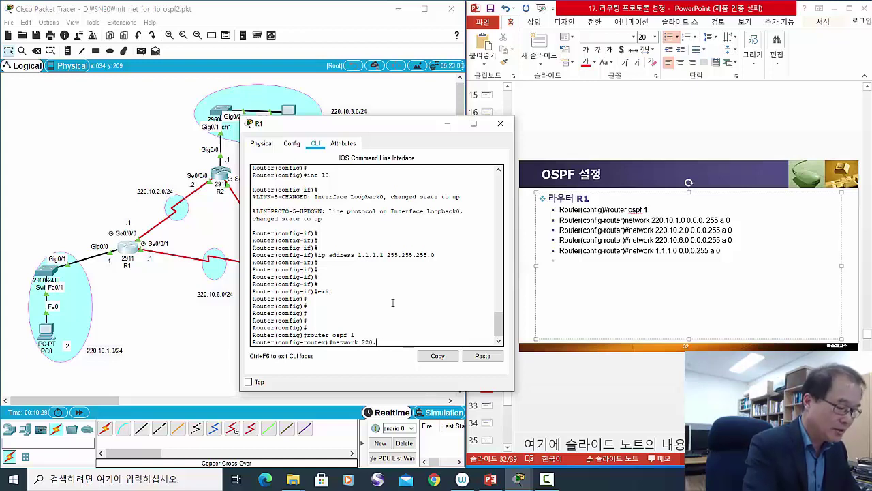
text(10.1.)
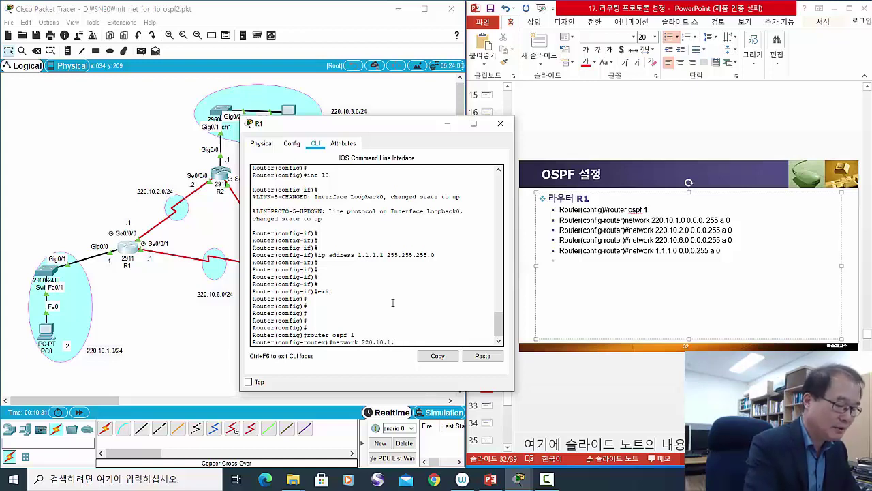
text(0)
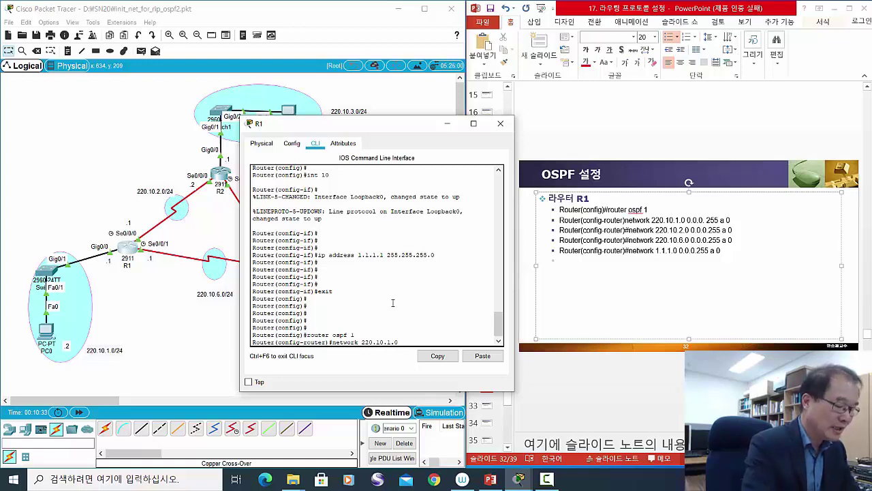
text( 0.0.0.)
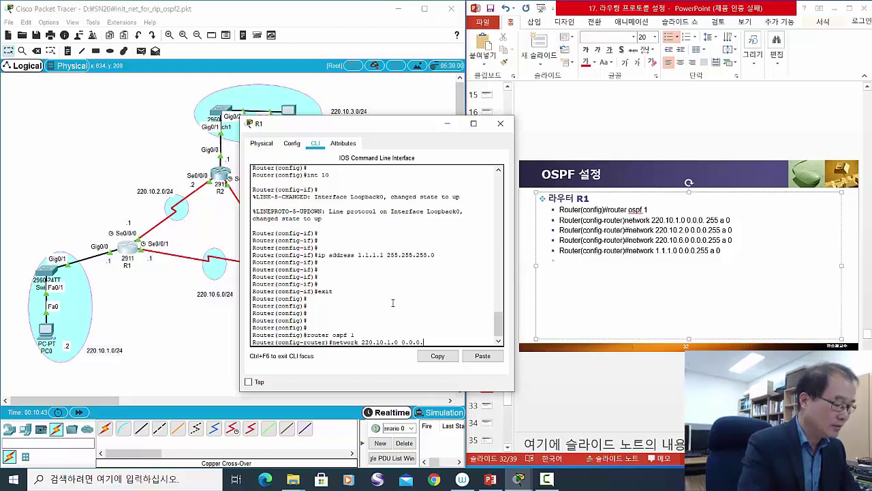
text(255)
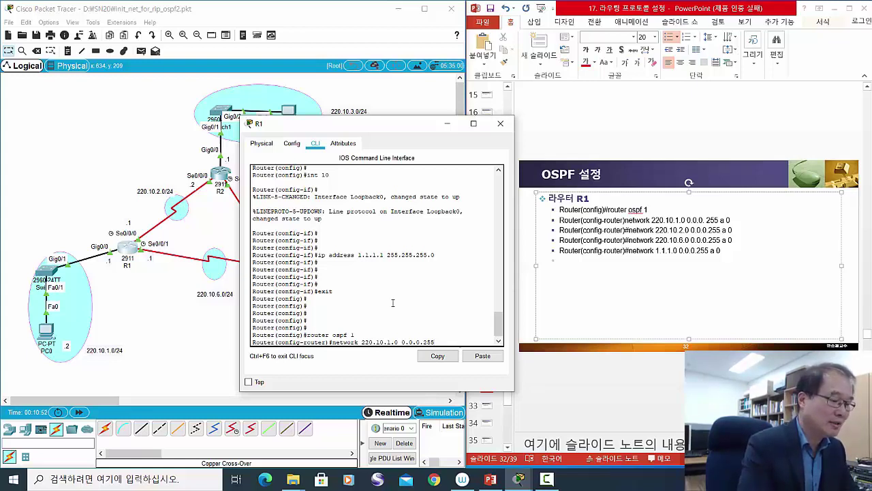
text(a)
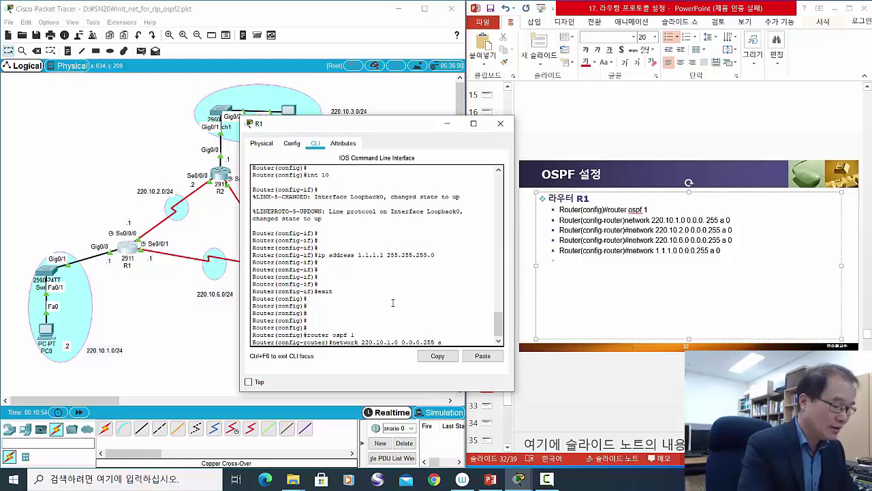
text( 0)
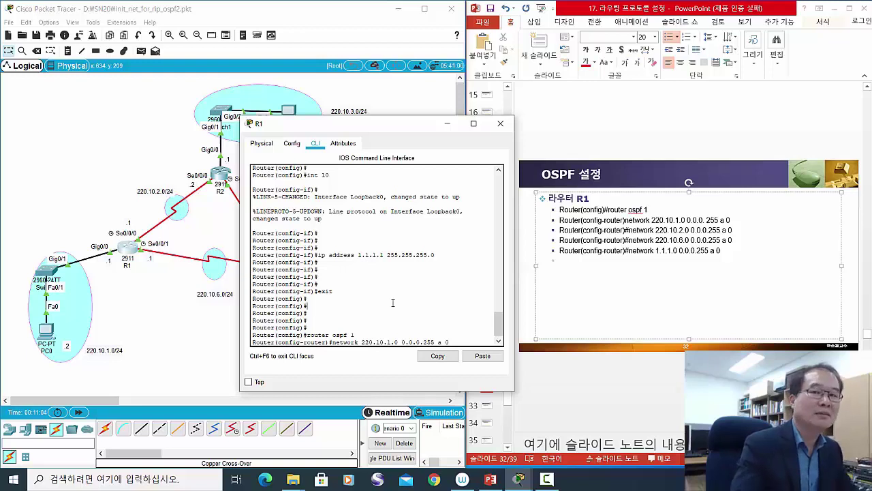
key(Return)
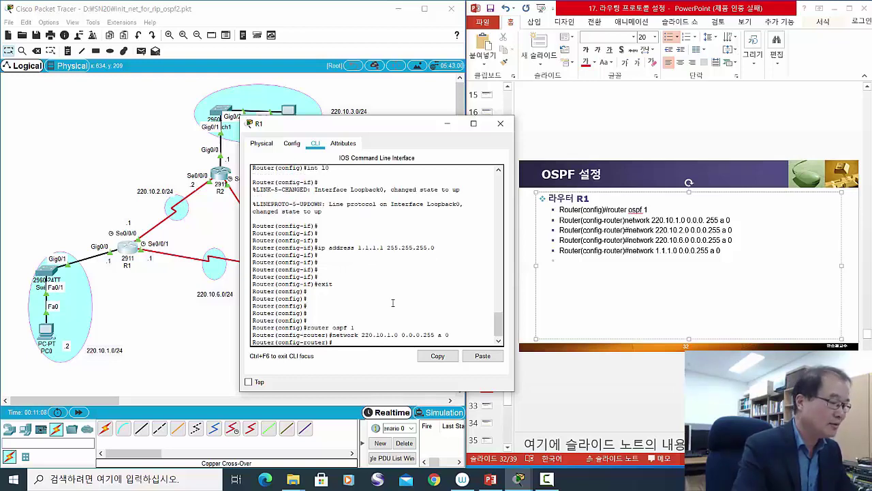
Reuse the previous network command on R1 to advertise 220.10.2.0 with wildcard 0.0.0.255 in area 0.
key(Up)
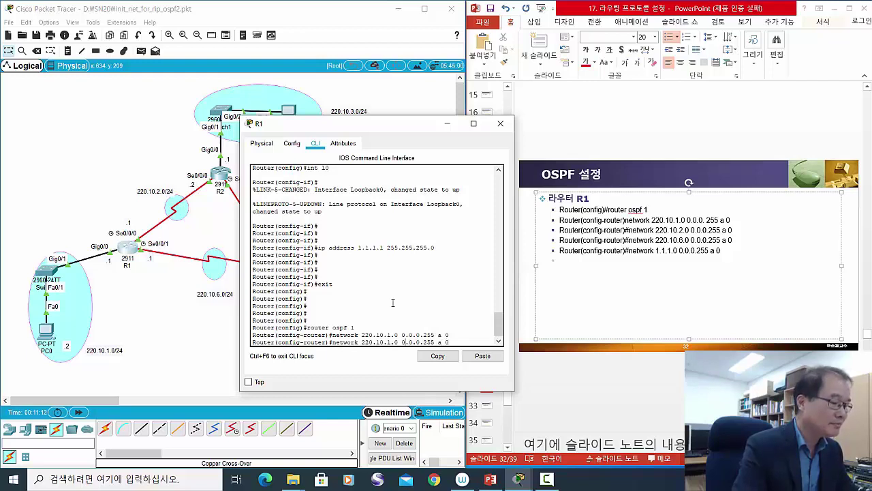
key(Left)
key(Left)
key(Left)
key(Left)
key(Left)
key(Left)
key(Left)
key(Left)
key(Left)
key(Left)
key(Left)
key(Left)
key(Left)
key(Left)
key(Left)
key(BackSpace)
text(2)
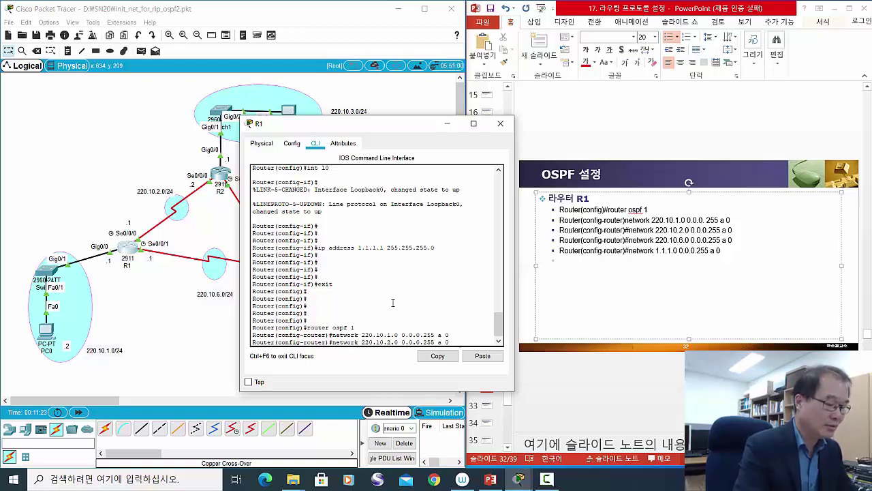
key(Return)
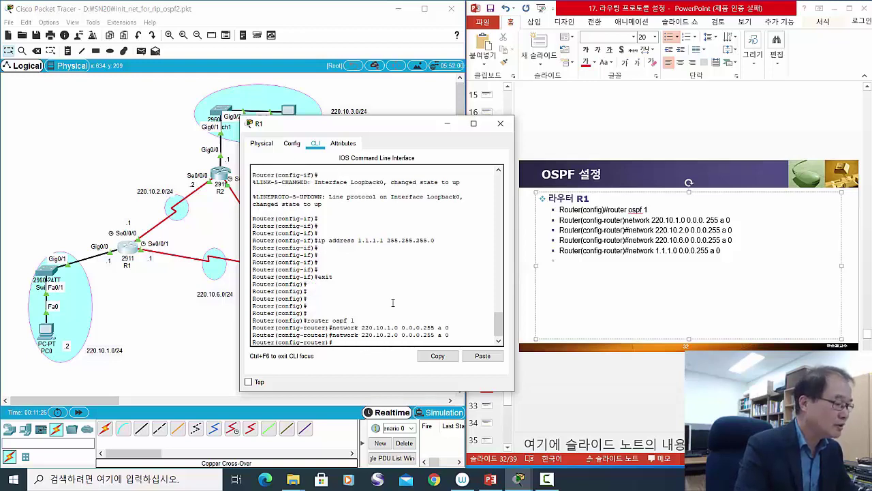
Reuse the last command to advertise 220.10.6.0 with wildcard 0.0.0.255 in area 0, and close the R1 window.
key(Up)
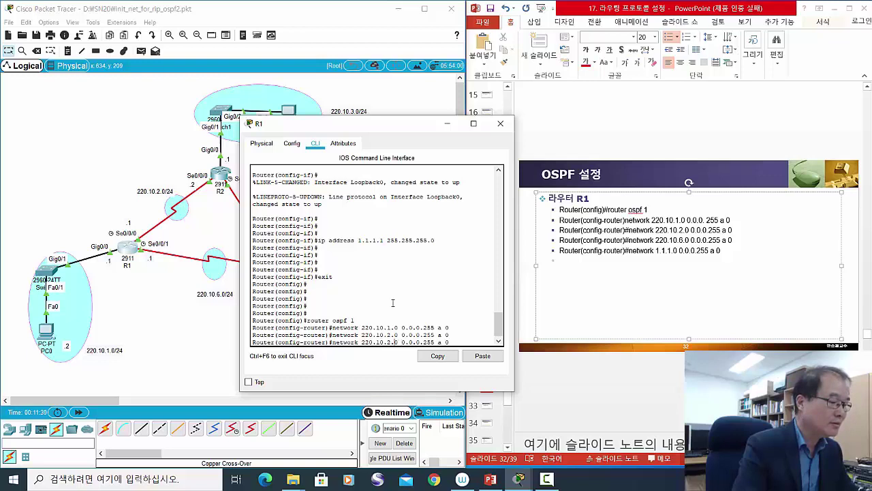
key(Left)
key(Left)
key(Left)
key(BackSpace)
text(6)
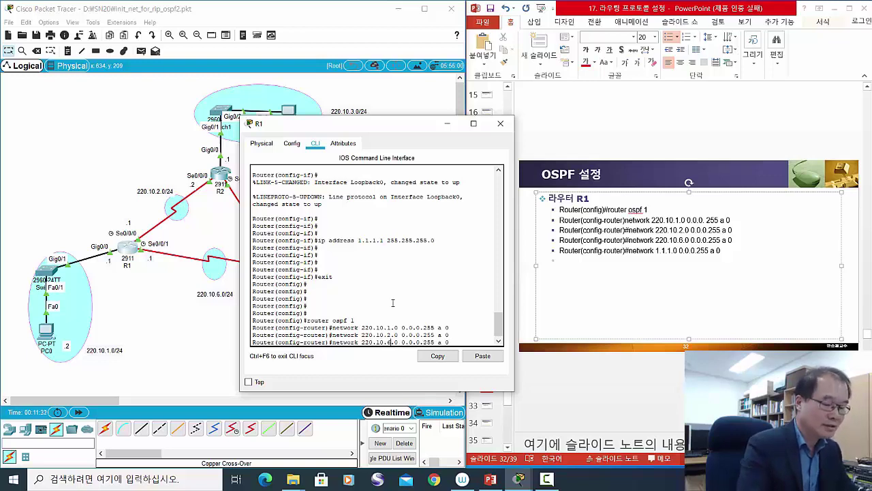
key(Return)
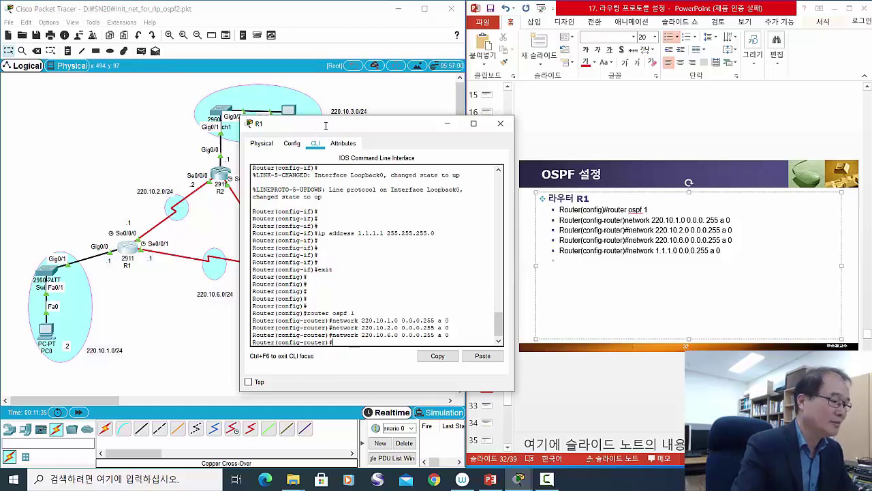
drag(326, 126, 382, 164)
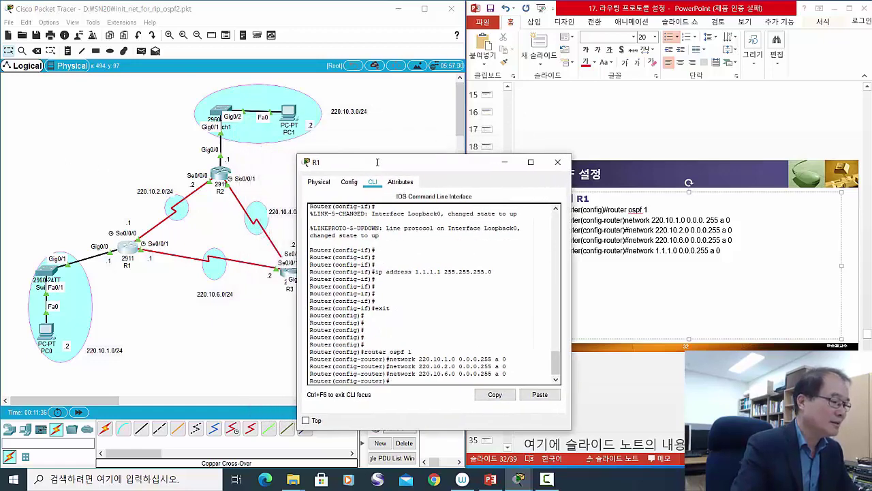
click(558, 161)
Open router R2's command line and leave interface configuration for global configuration mode with exit.
click(222, 174)
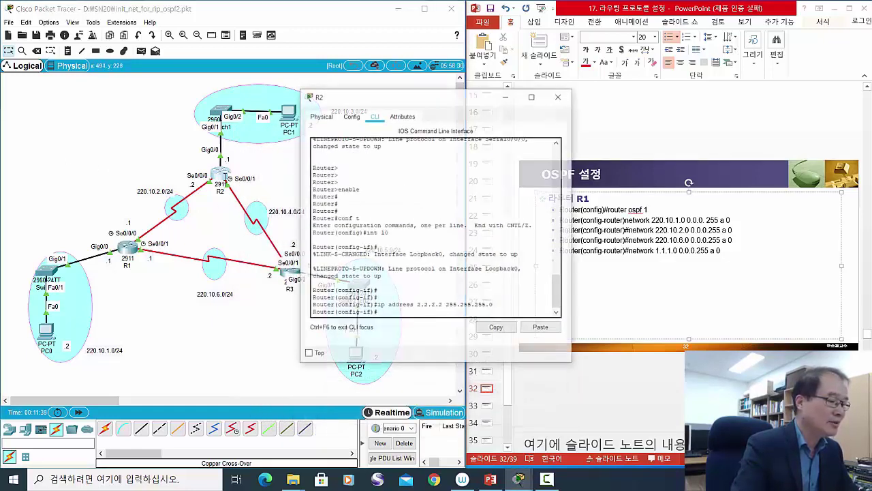
key(Return)
key(Return)
key(Return)
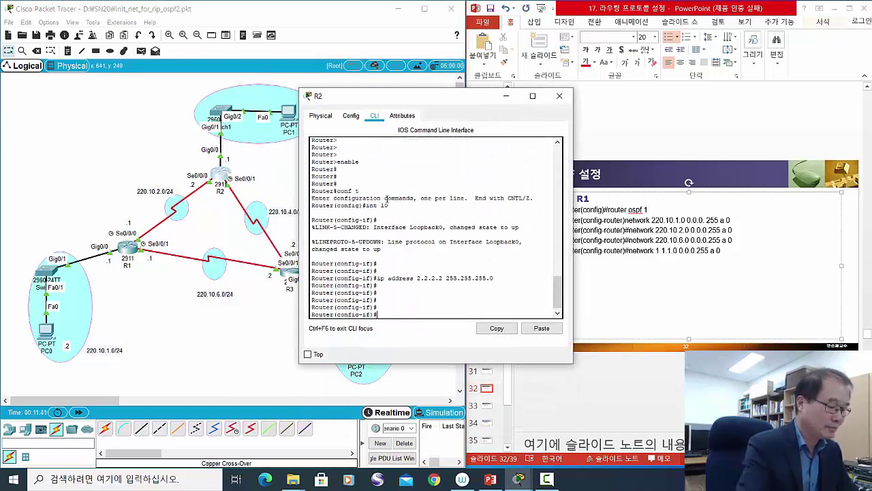
text(exit)
key(Return)
key(Return)
key(Return)
key(Return)
key(Return)
key(Return)
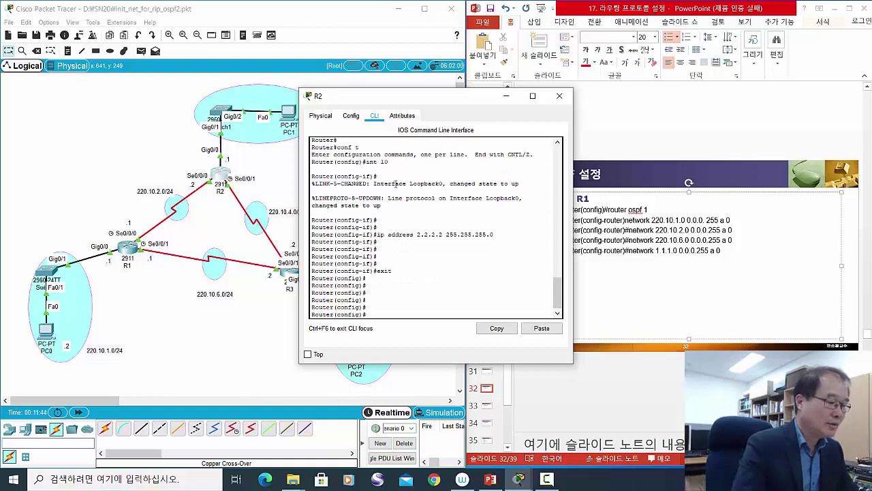
Start OSPF process 1 on R2 with the command router ospf 1.
text(rout)
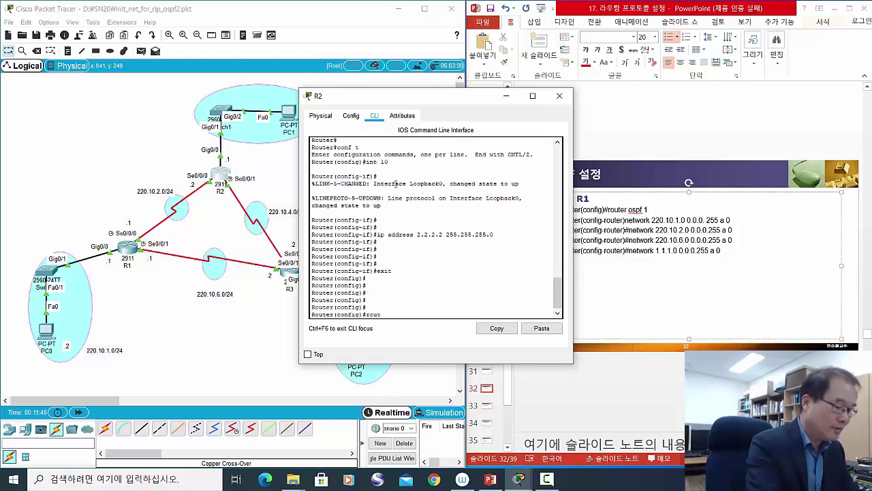
text(er)
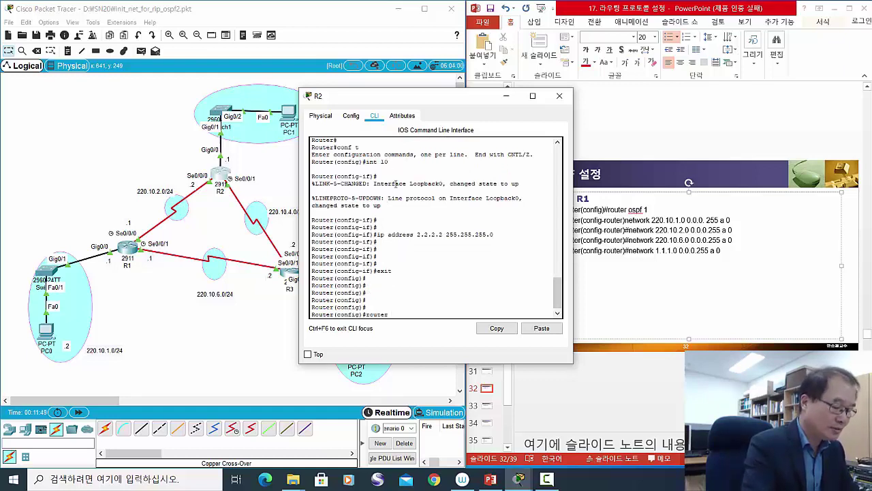
text( ospf)
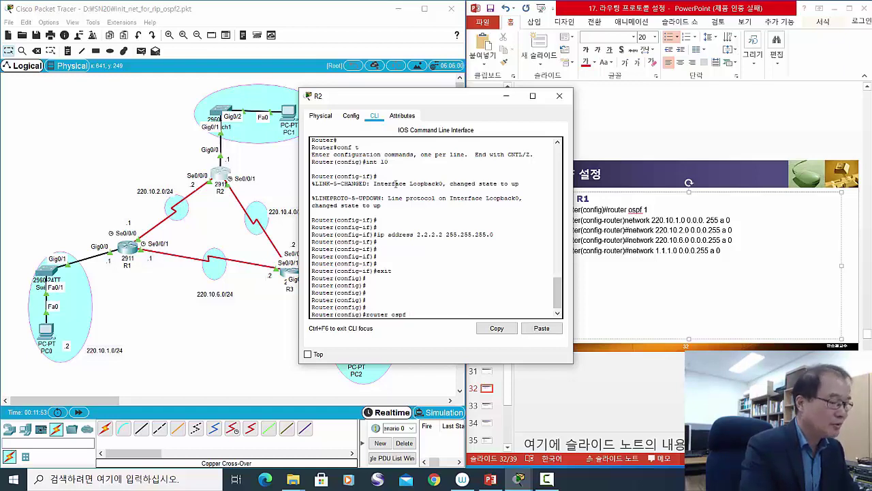
text( 1)
key(Return)
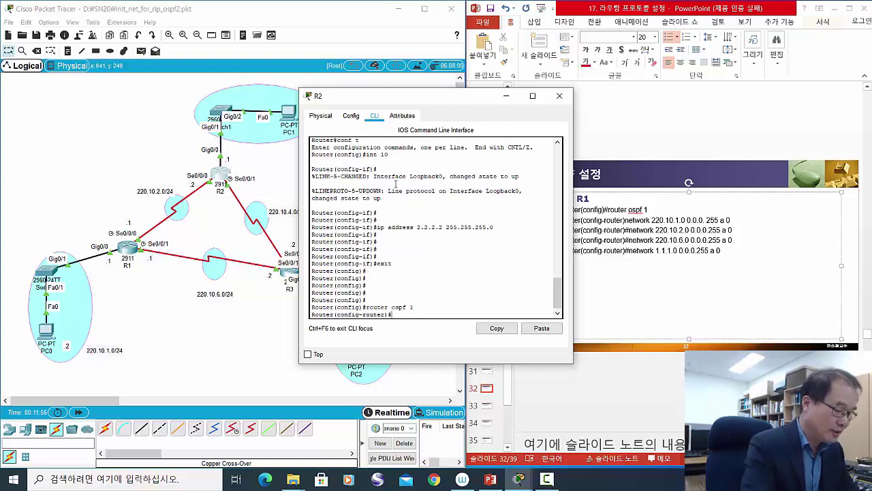
Advertise the R1–R2 serial network on R2 with network 220.10.2.0 0.0.0.255 a 0.
text(networ)
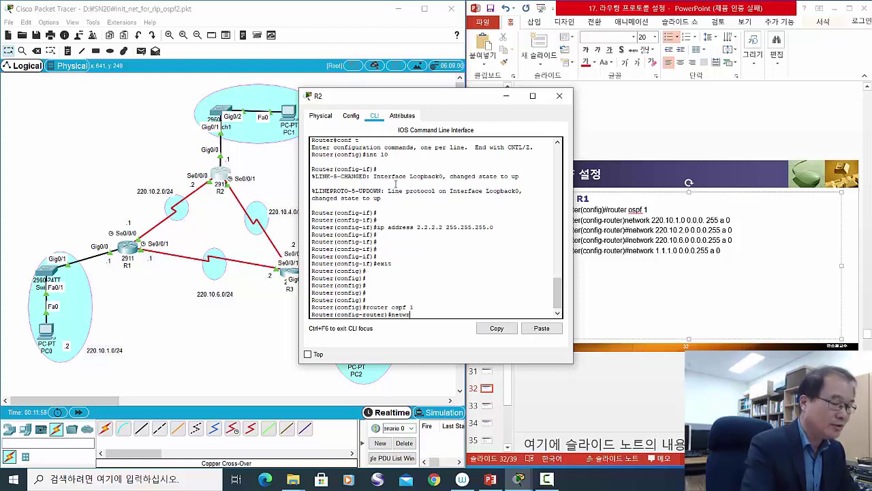
key(BackSpace)
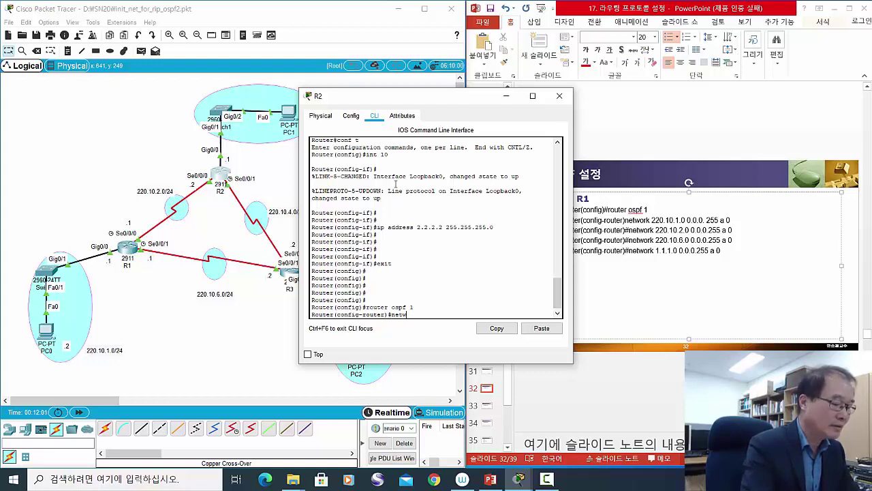
text(rk)
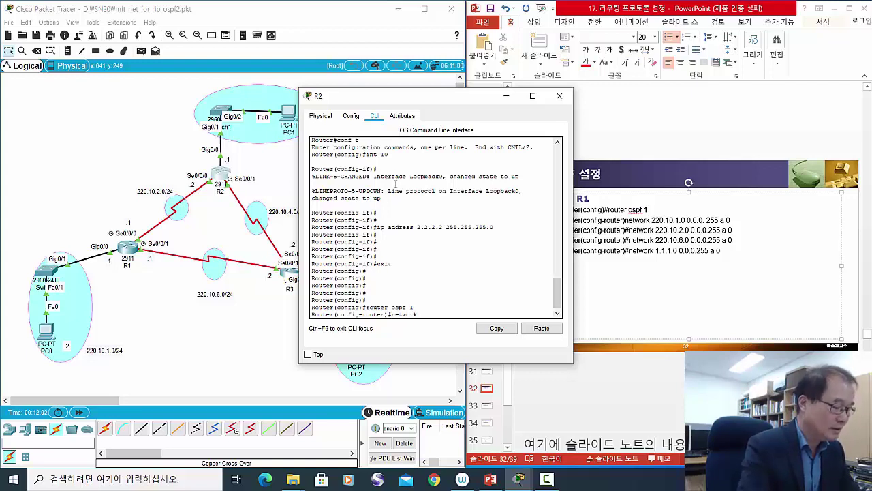
text( 220.10.2.0)
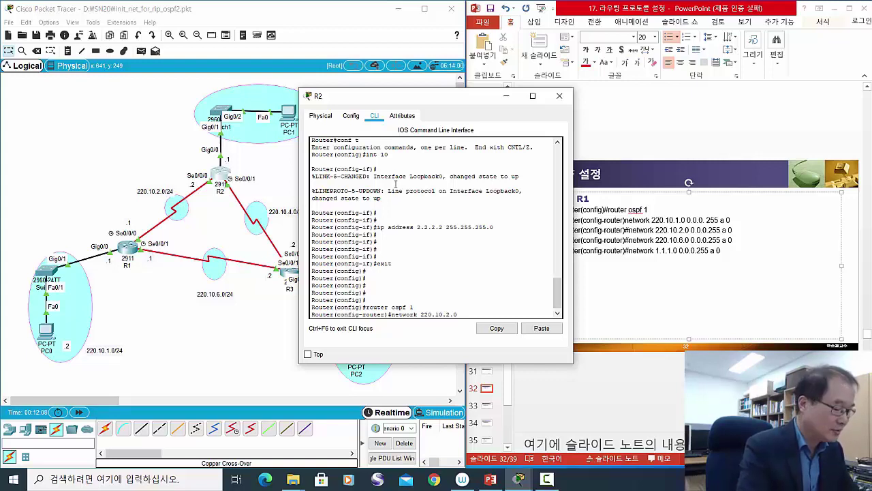
text( 0.0.0)
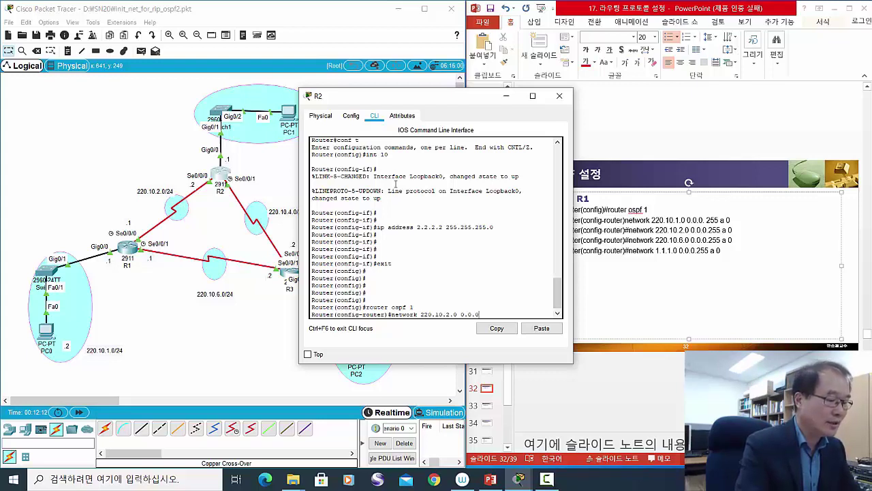
text(.)
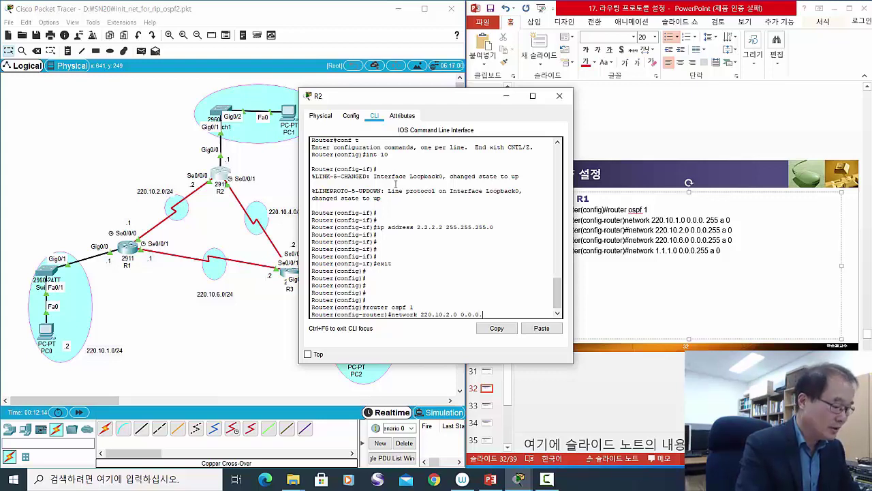
text(255)
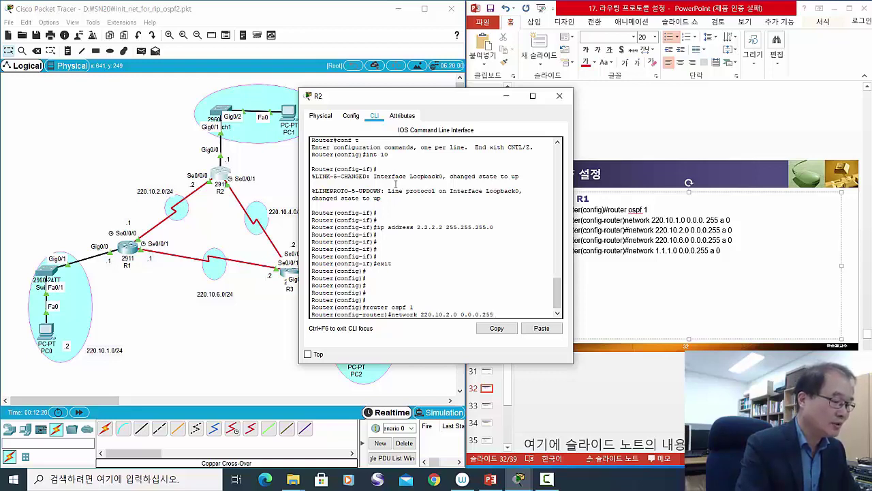
text( a 0)
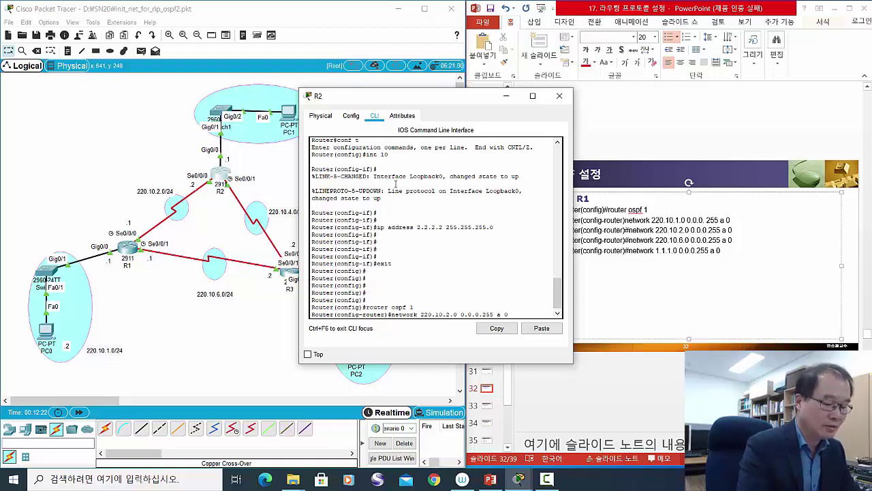
key(Return)
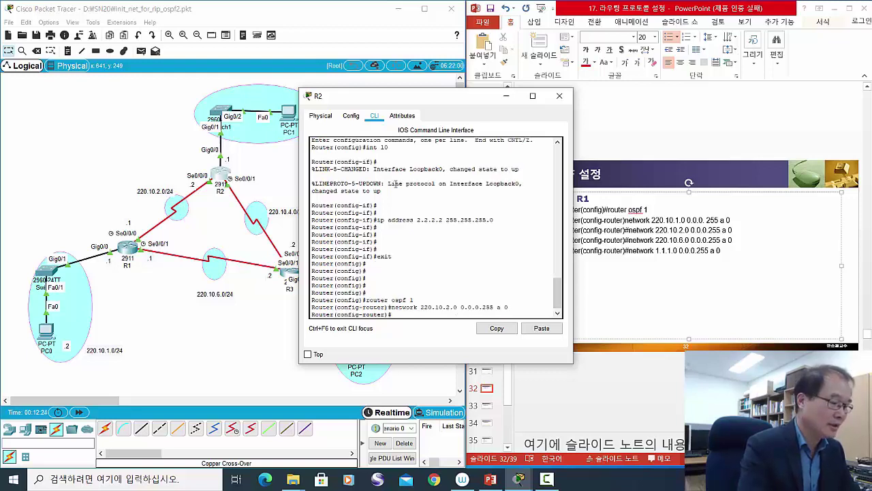
Reuse the previous network command on R2 to advertise 220.10.3.0 with wildcard 0.0.0.255 in area 0.
key(Up)
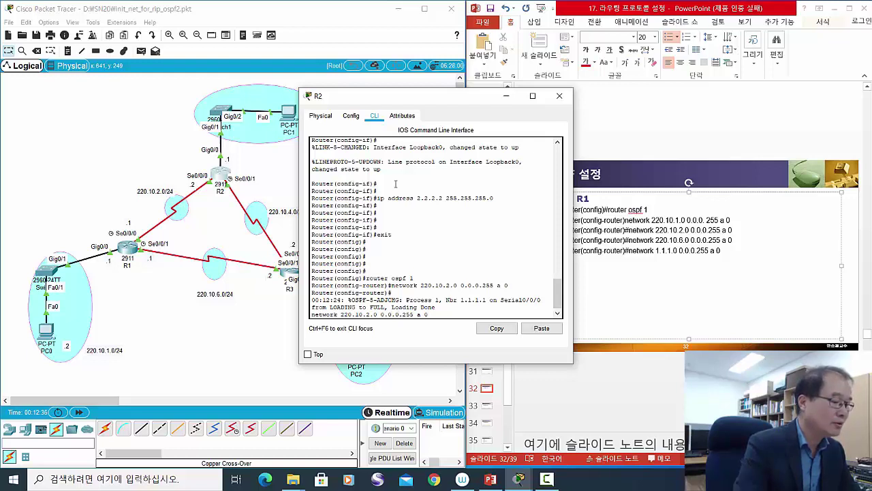
key(Left)
key(Left)
key(Left)
key(Left)
key(Left)
key(Left)
key(Left)
key(Left)
key(Left)
key(Left)
key(Left)
key(Left)
key(Left)
key(Left)
key(Left)
key(Left)
key(BackSpace)
text(3)
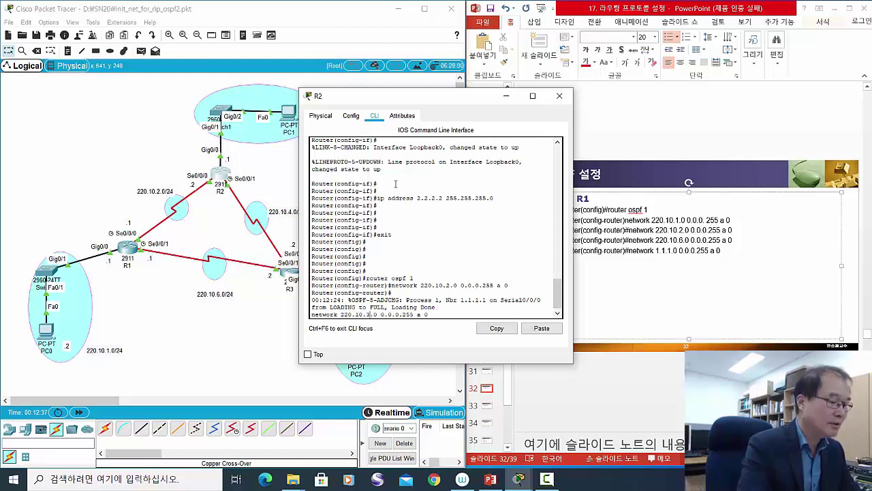
key(Return)
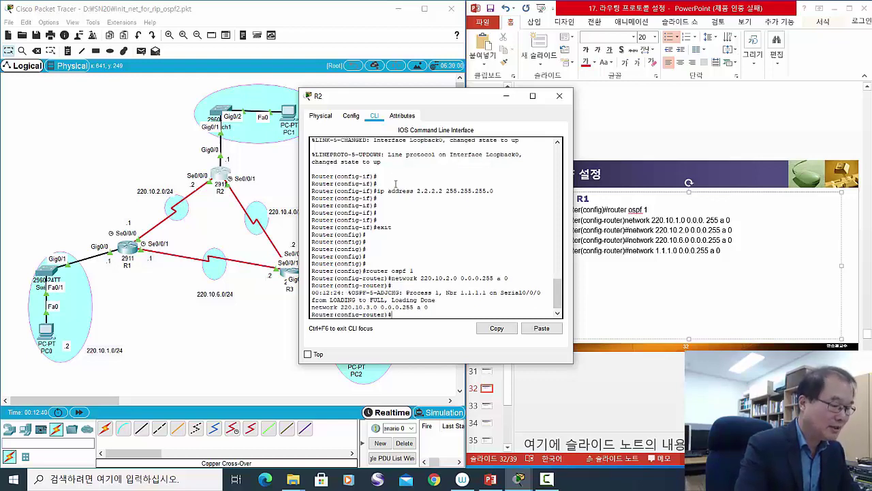
Reuse the last command on R2 to advertise 220.10.4.0 with wildcard 0.0.0.255 in area 0, and close the R2 window.
key(Up)
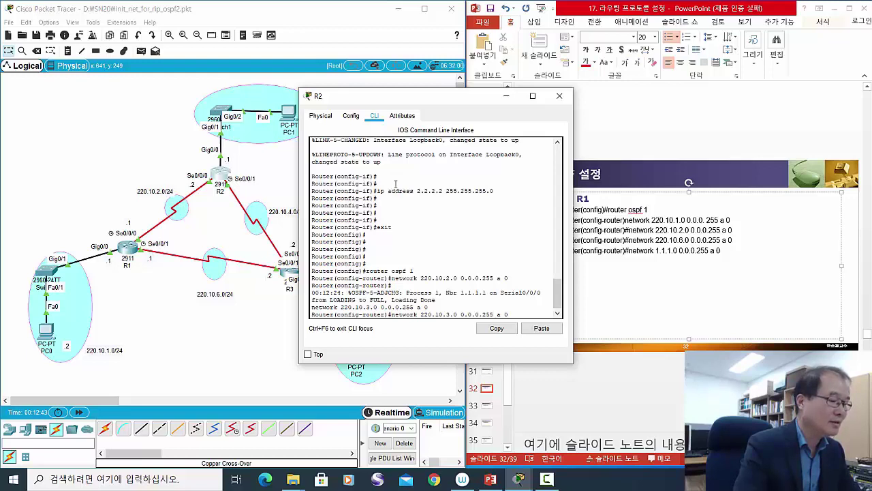
key(BackSpace)
text(4)
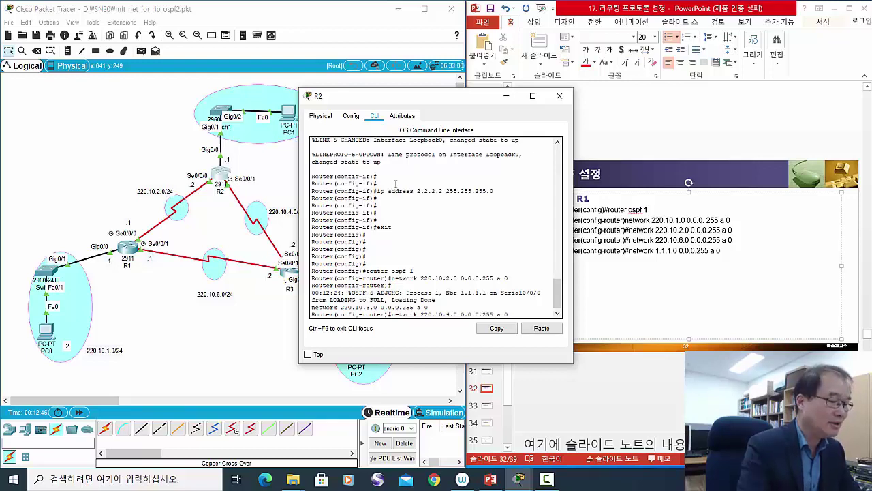
key(Return)
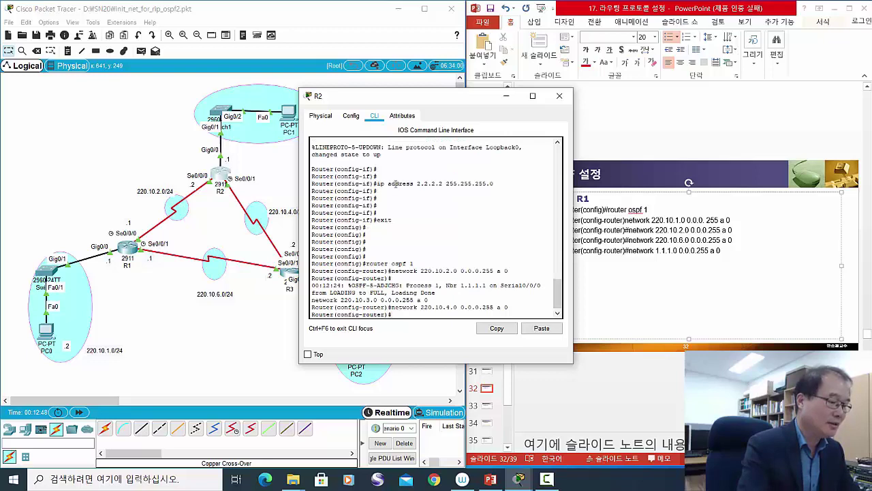
key(Return)
key(Return)
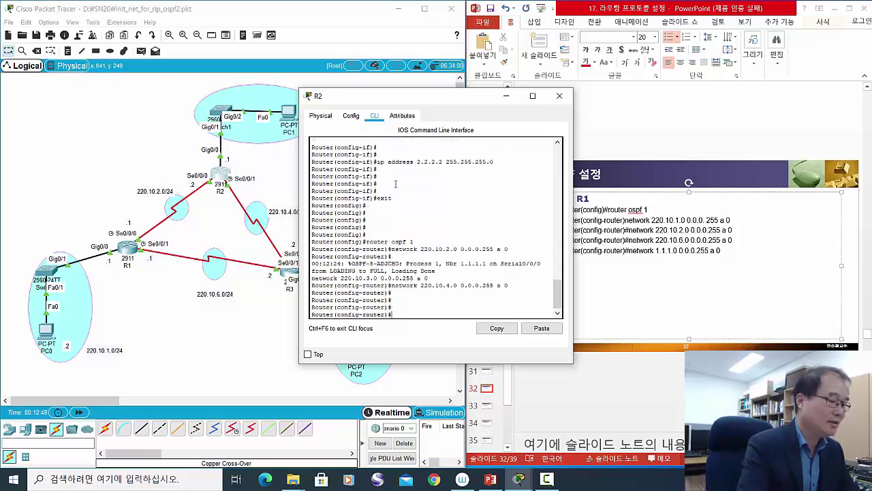
click(559, 96)
Open router R3's command line and leave interface configuration for global configuration mode with exit.
click(287, 274)
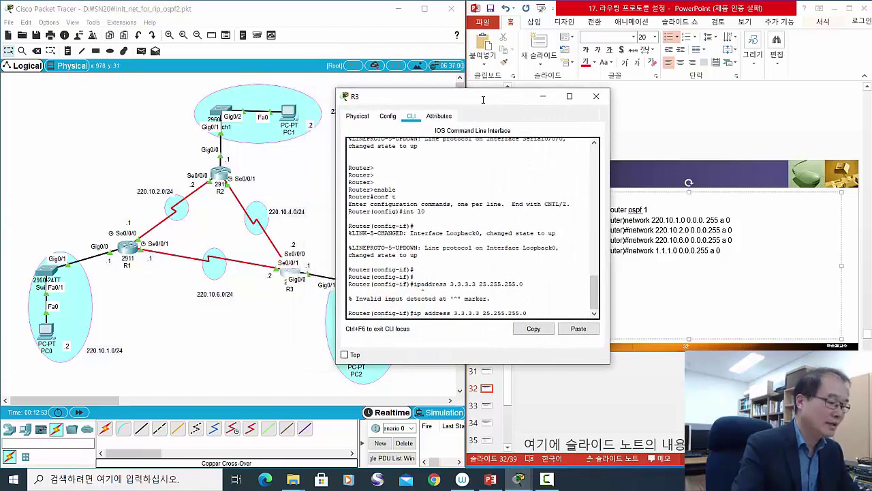
drag(447, 99, 483, 100)
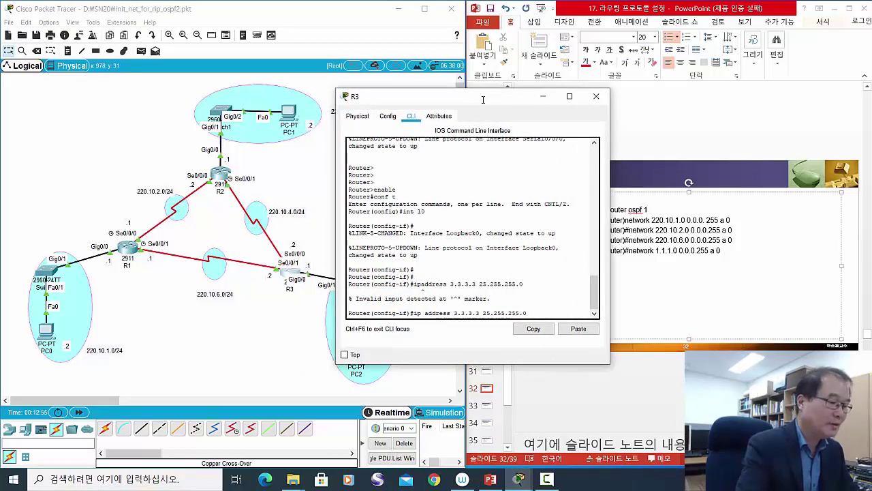
key(Return)
key(Return)
key(Return)
key(Return)
key(Return)
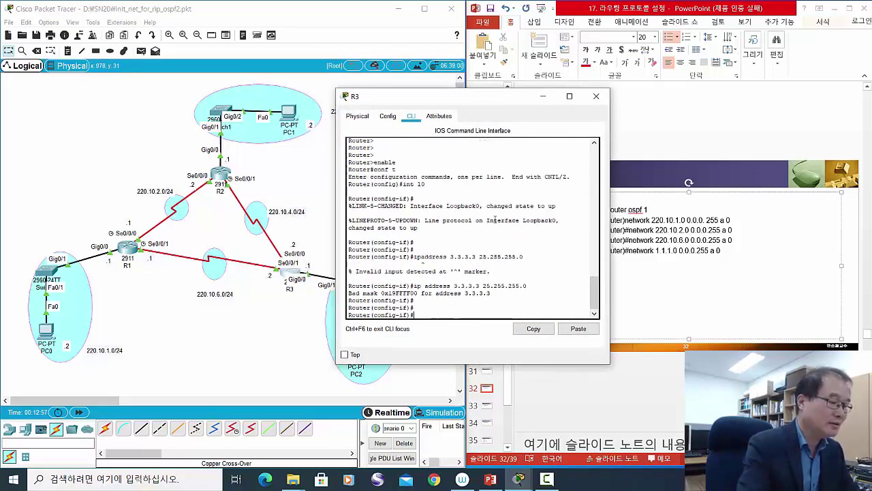
text(exit)
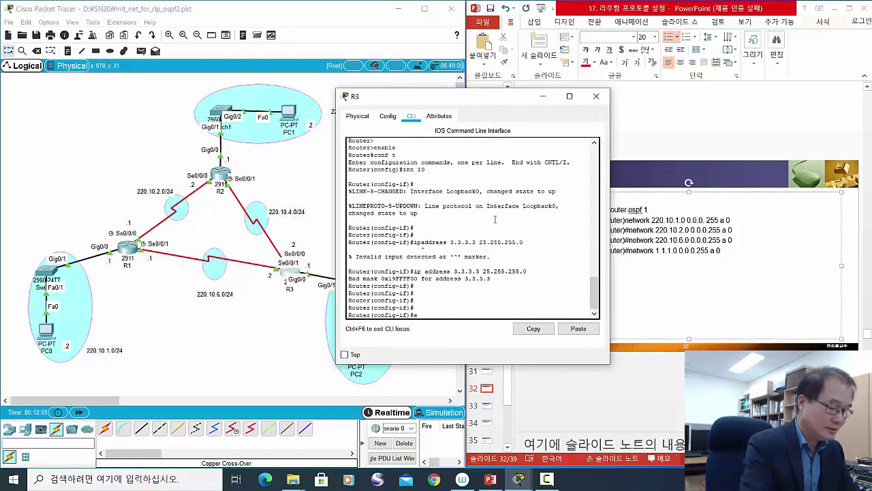
key(Return)
key(Return)
key(Return)
key(Return)
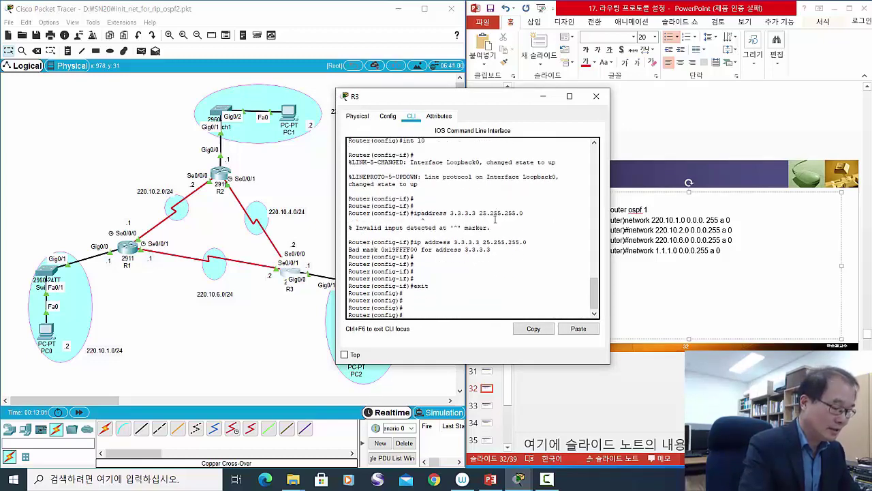
Start OSPF process 1 on R3 with the command router ospf 1.
text(router)
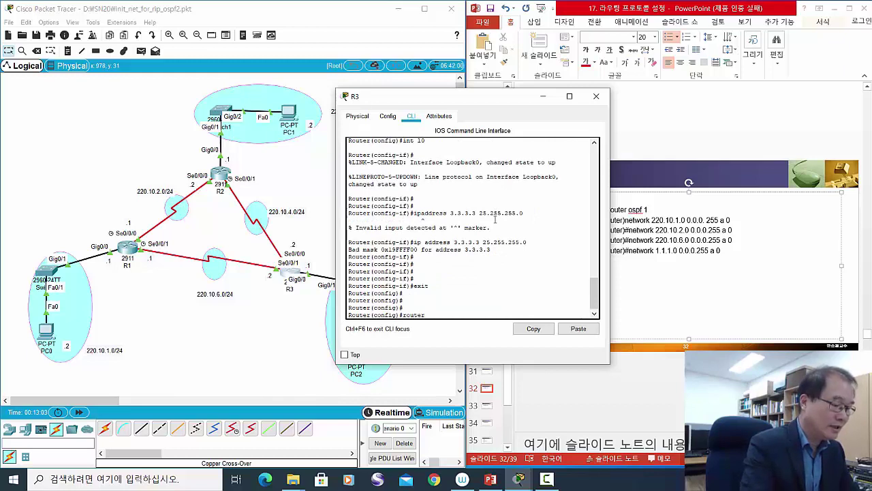
text( osp)
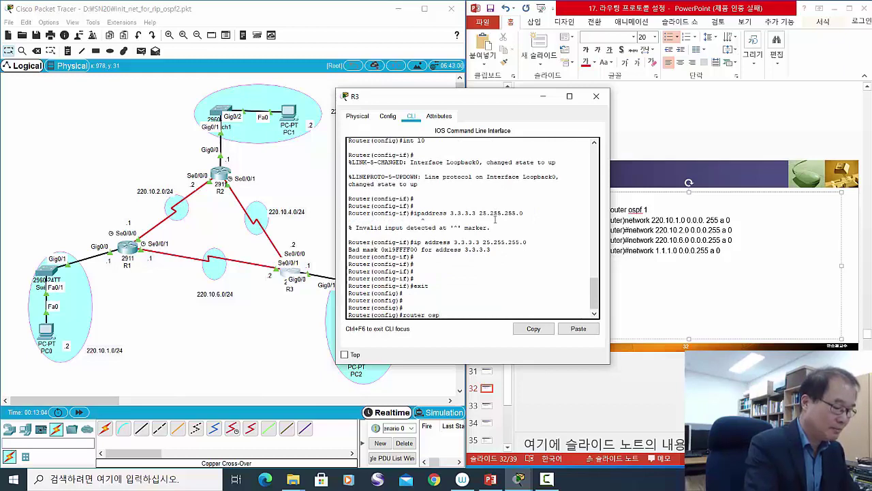
text(f)
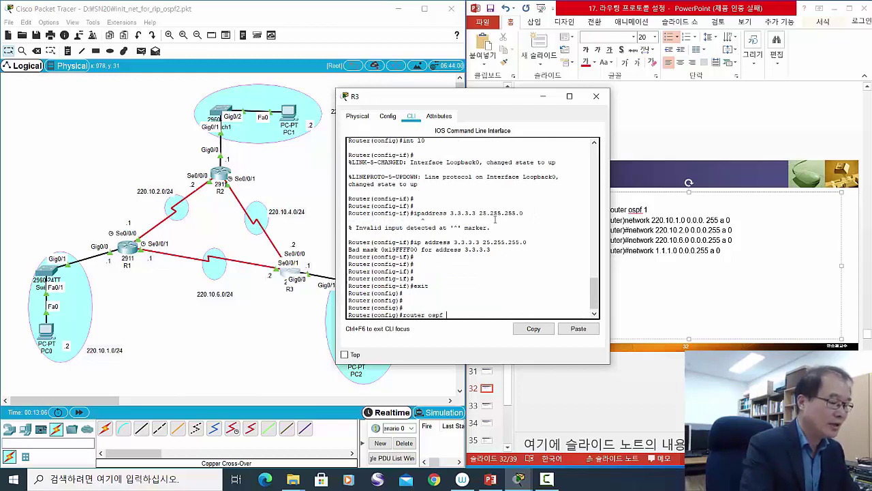
text( 1)
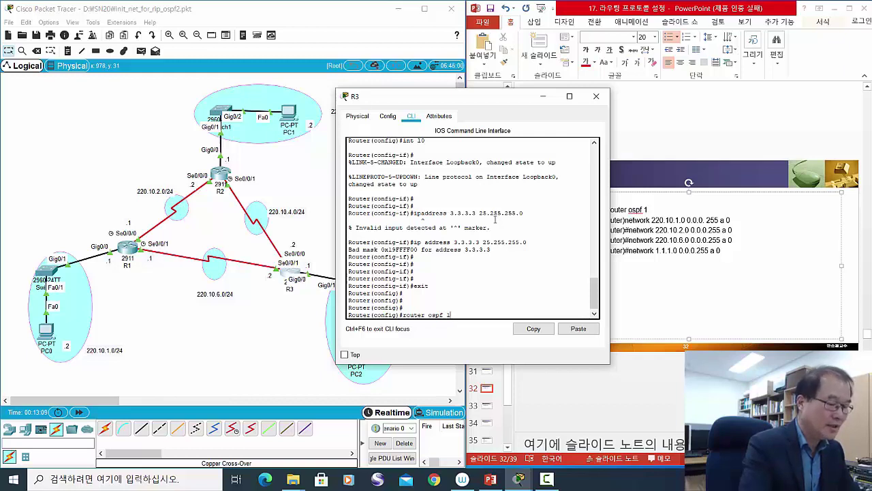
key(Return)
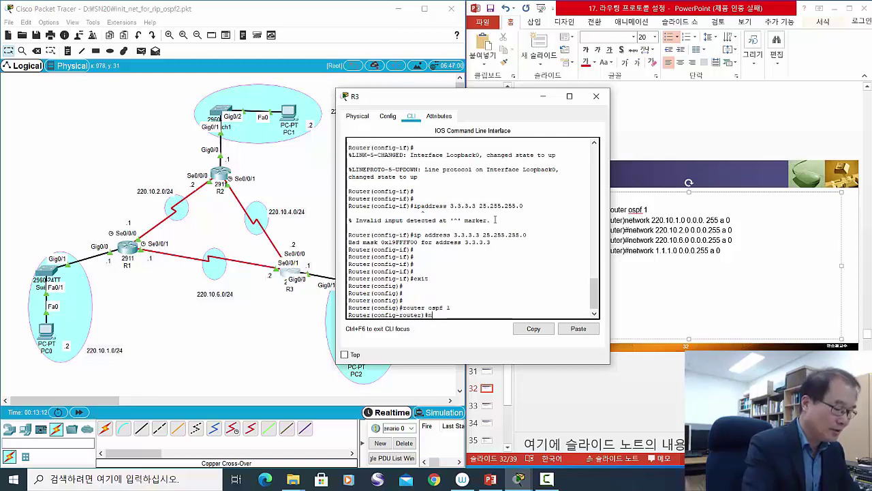
Advertise network 220.10.4.0 with wildcard 0.0.0.255 in area 0 on R3.
text(network)
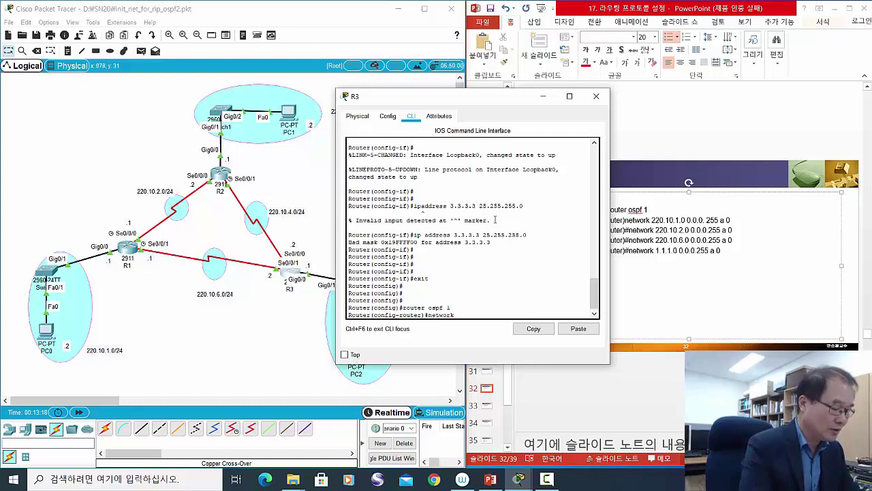
text( 220.10.)
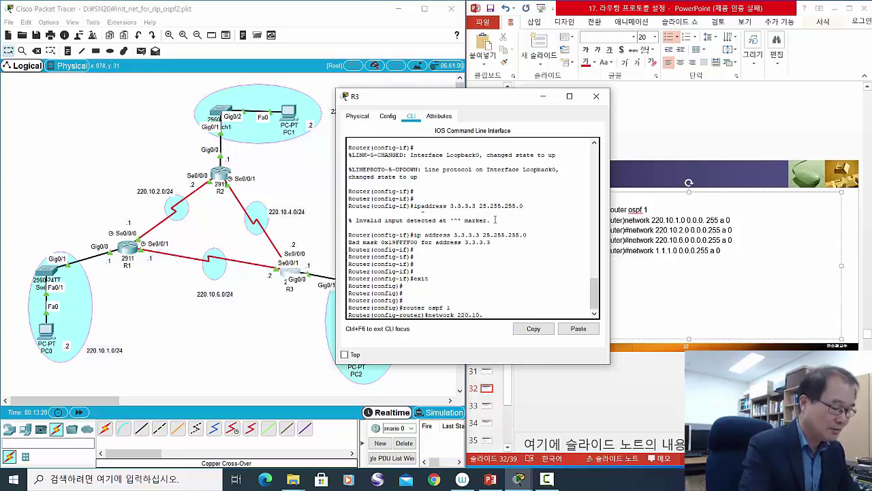
text(4.0 )
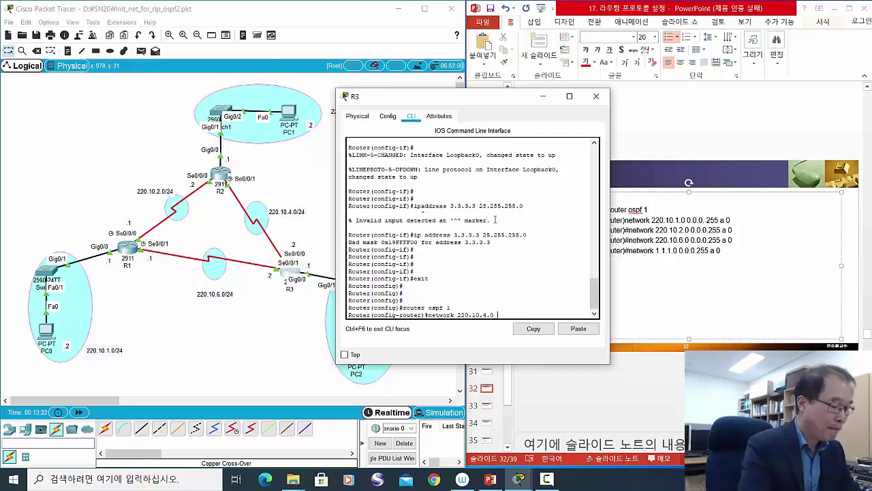
text(0)
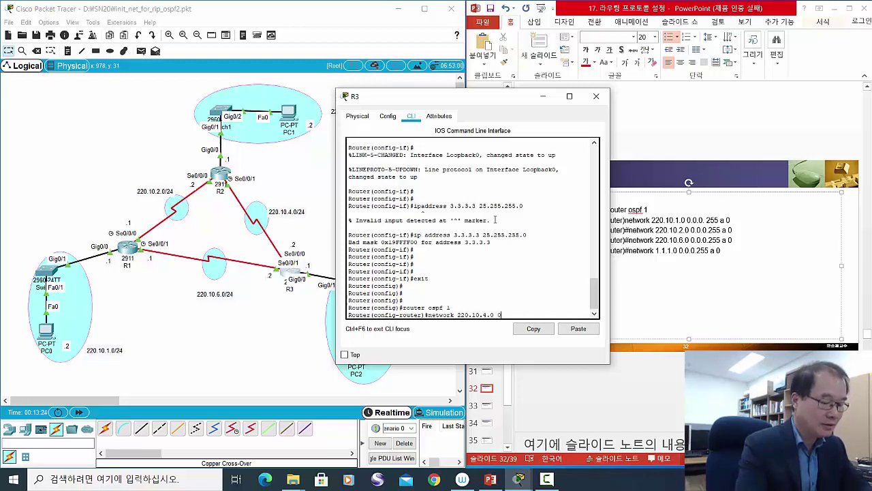
text(.0.0.)
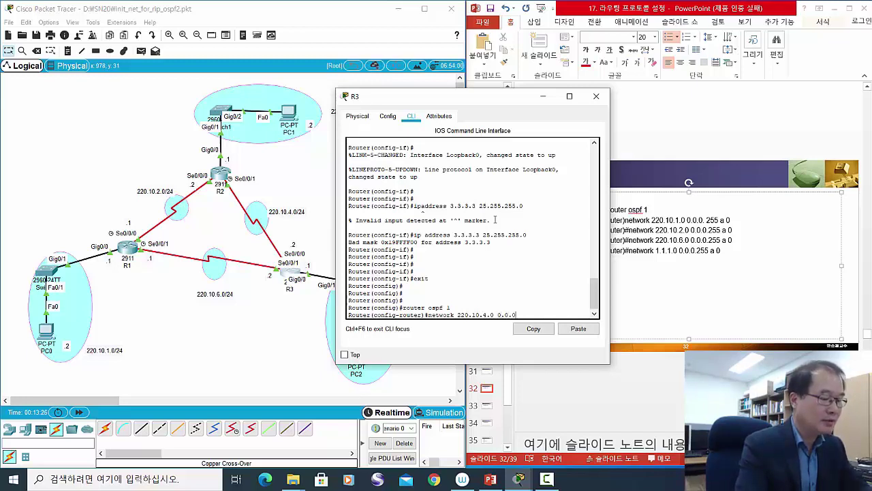
text(255)
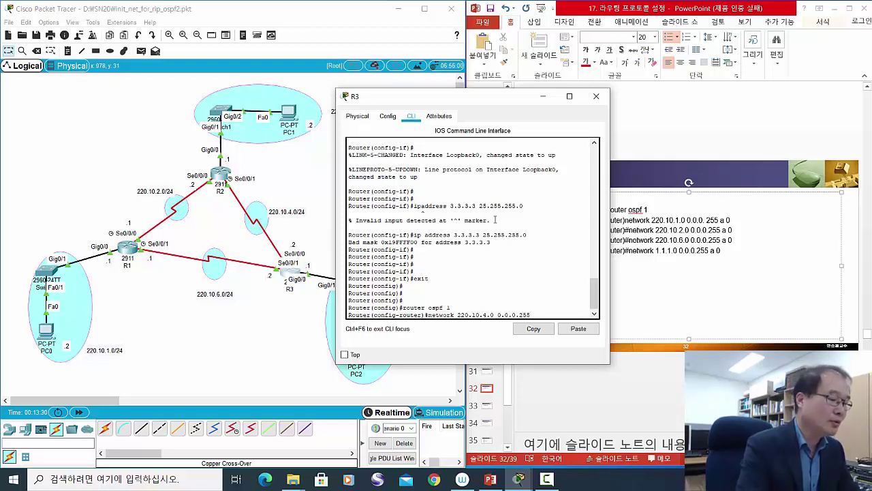
text( a )
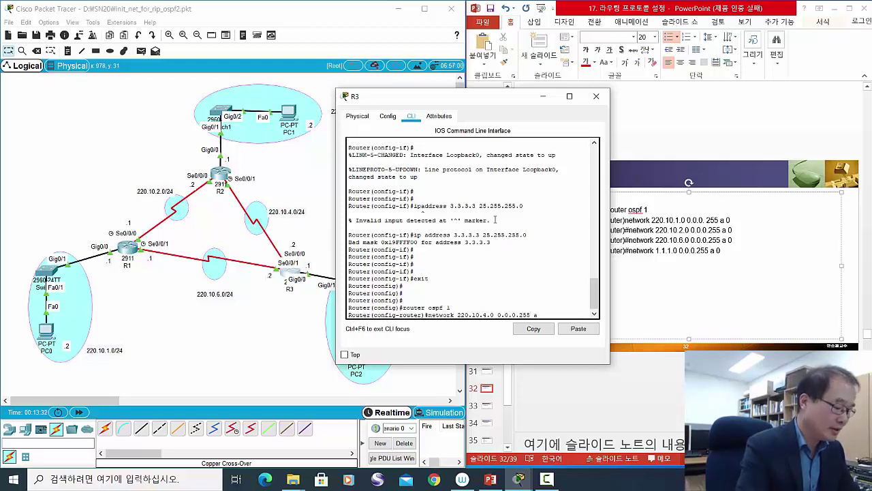
text(0)
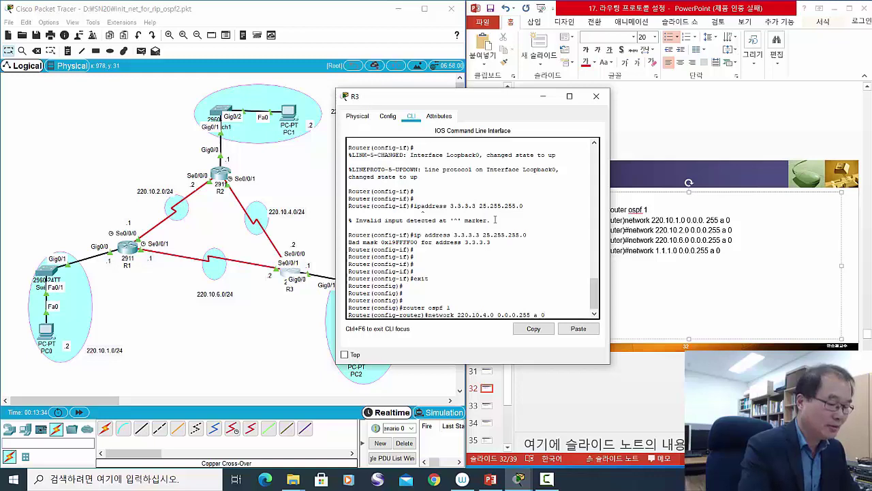
key(Return)
key(Up)
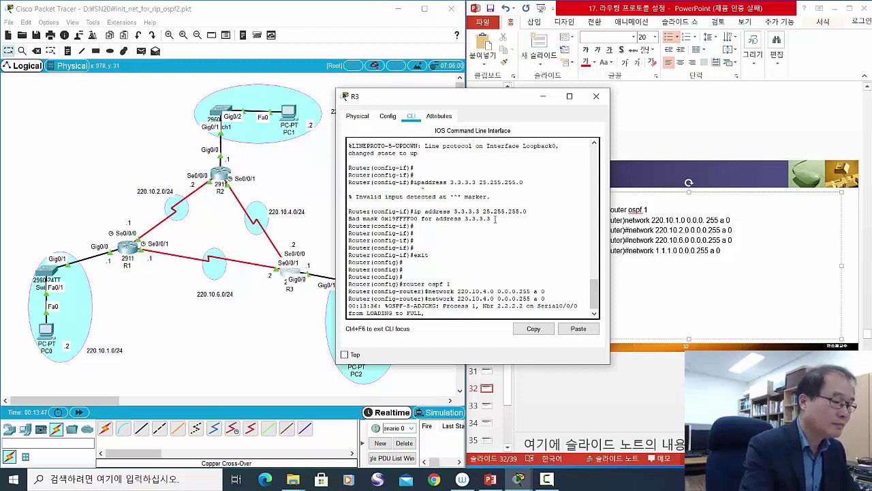
key(BackSpace)
key(BackSpace)
key(BackSpace)
key(BackSpace)
key(BackSpace)
key(BackSpace)
key(BackSpace)
key(BackSpace)
key(BackSpace)
key(BackSpace)
key(BackSpace)
key(BackSpace)
key(BackSpace)
key(BackSpace)
key(BackSpace)
key(BackSpace)
key(BackSpace)
key(BackSpace)
key(Return)
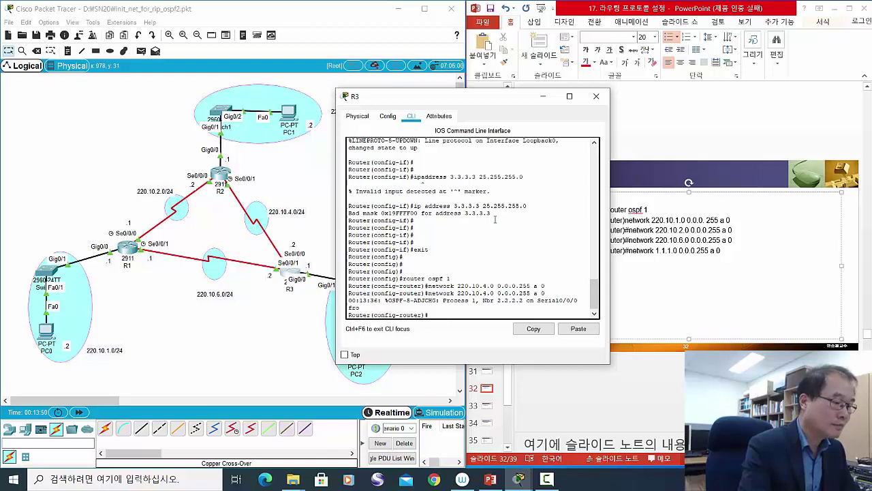
key(Return)
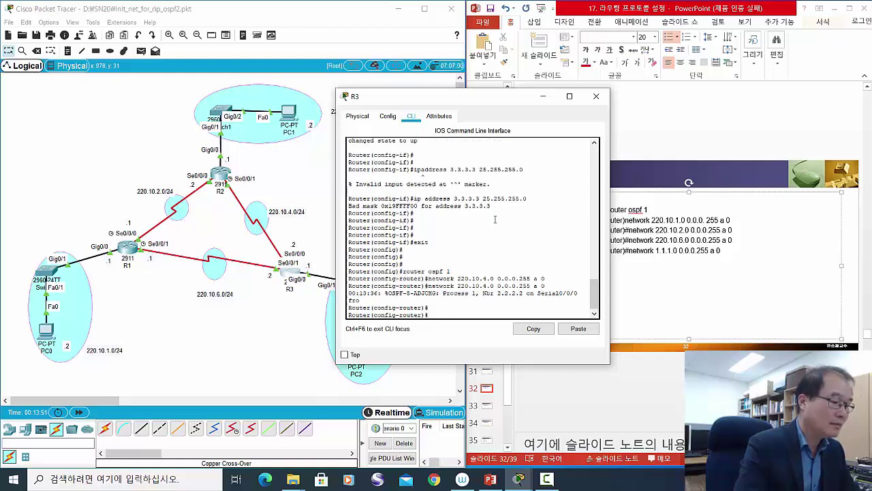
Advertise network 220.10.5.0 with wildcard 0.0.0.255 in area 0 on R3.
text(net)
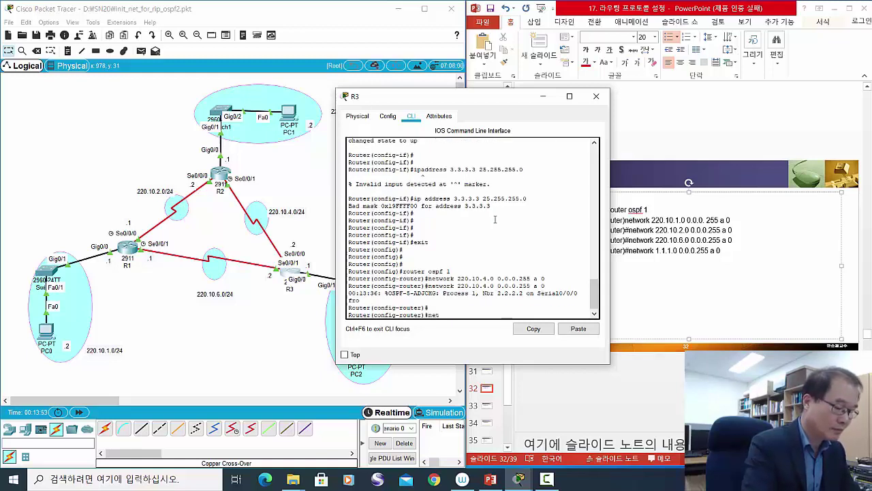
text(work )
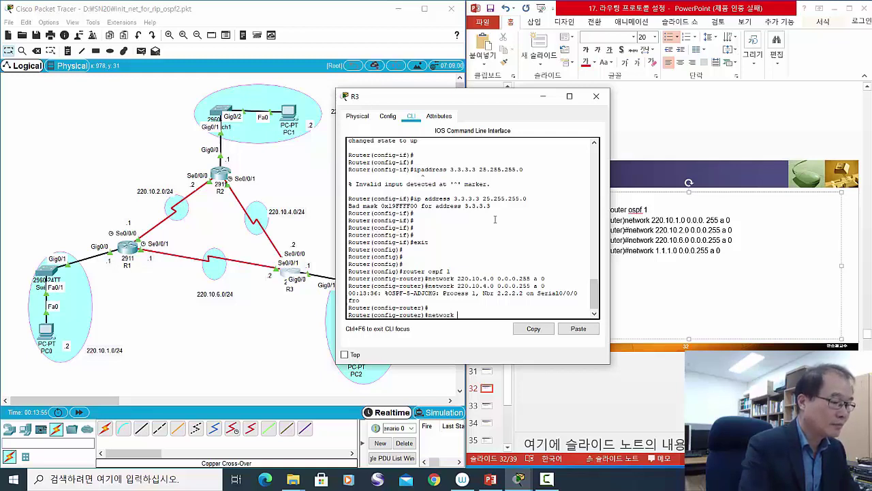
text(220.)
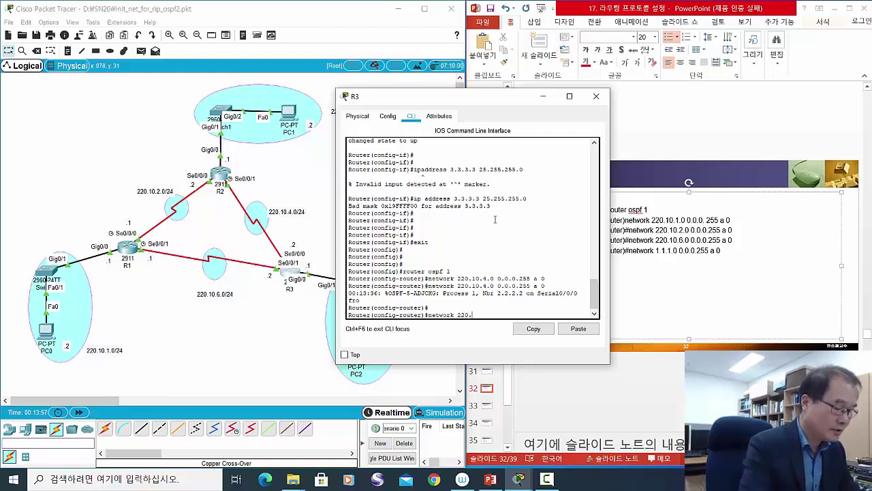
text(10.5.0)
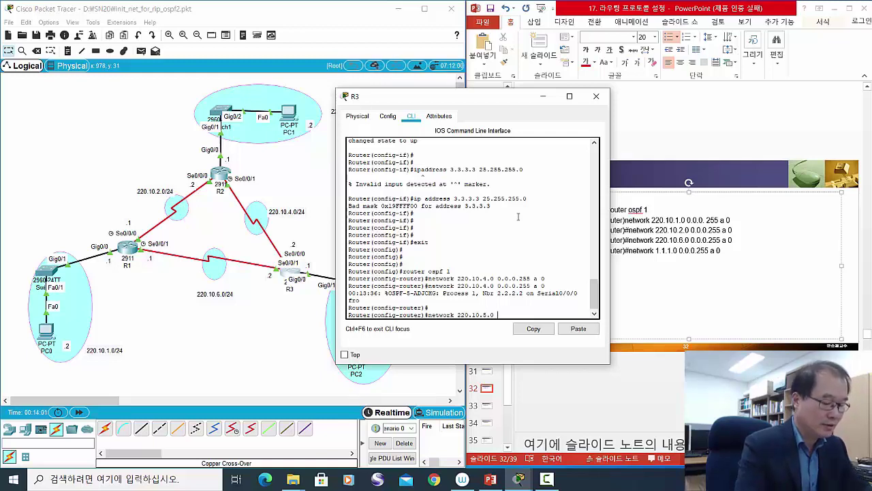
text( 0.0.0.)
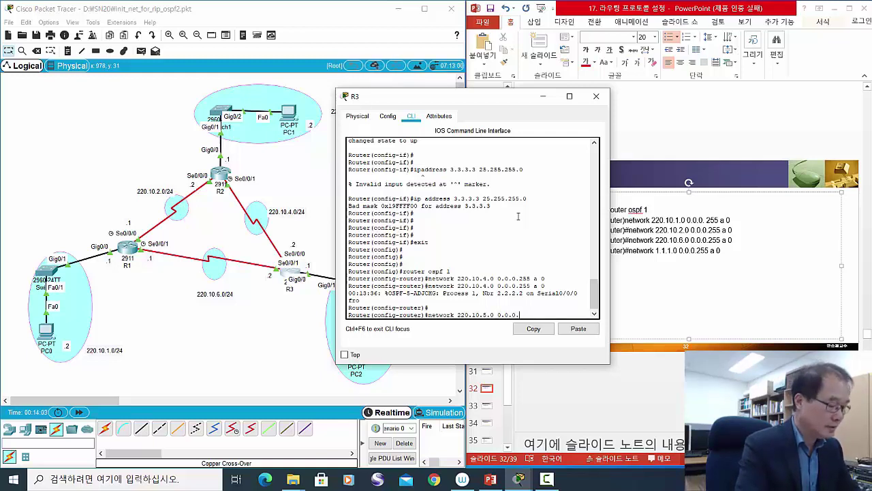
text(255)
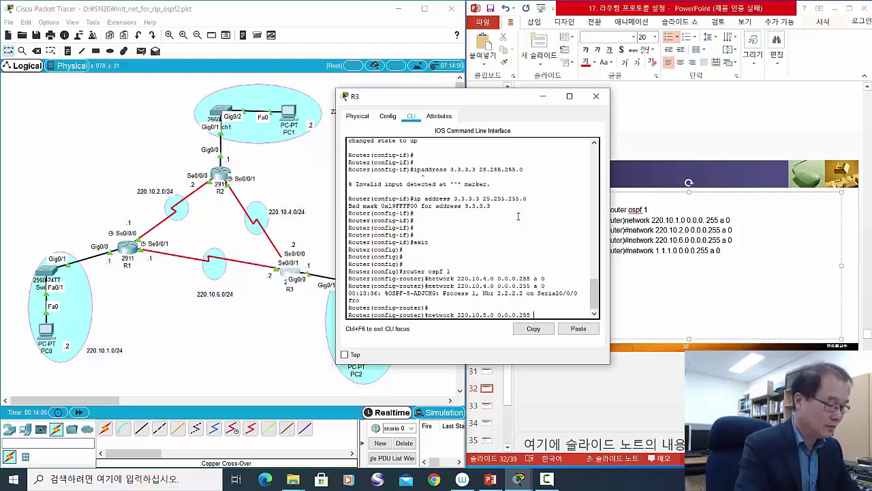
text( a)
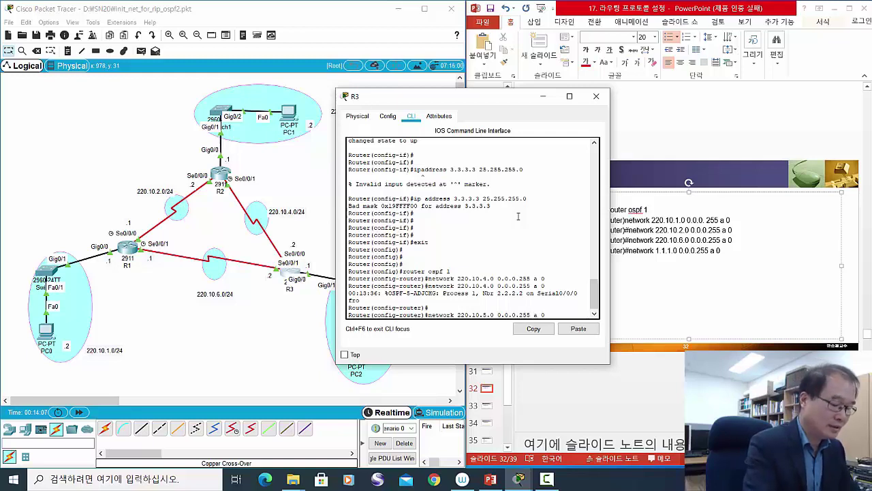
text( 0)
key(Return)
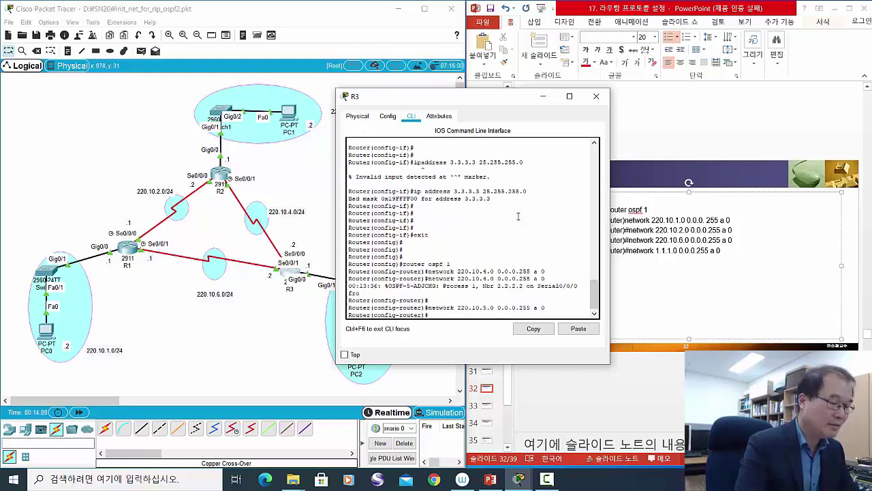
Reuse the last command on R3 to advertise 220.10.6.0 with wildcard 0.0.0.255 in area 0, and close the R3 window.
key(Up)
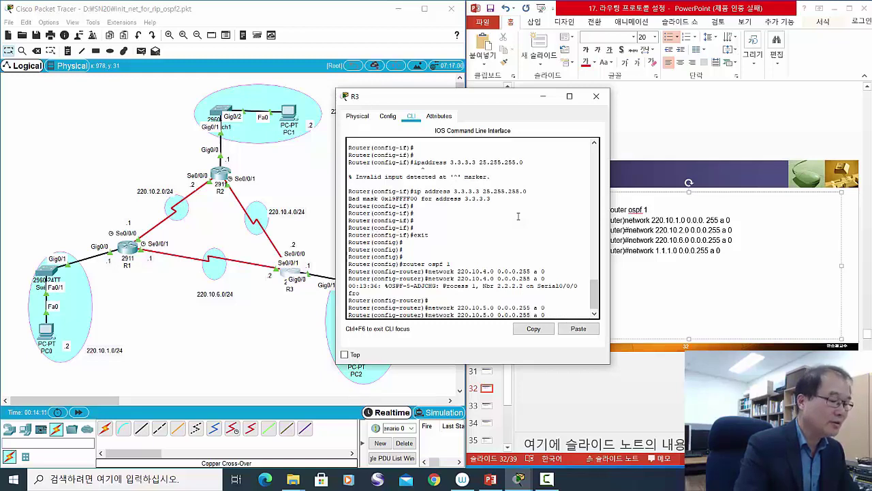
key(Left)
key(Left)
key(Left)
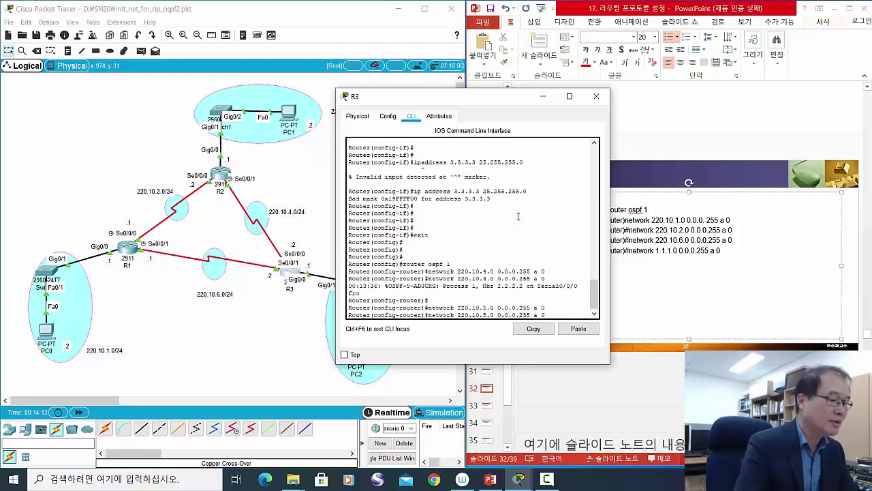
key(BackSpace)
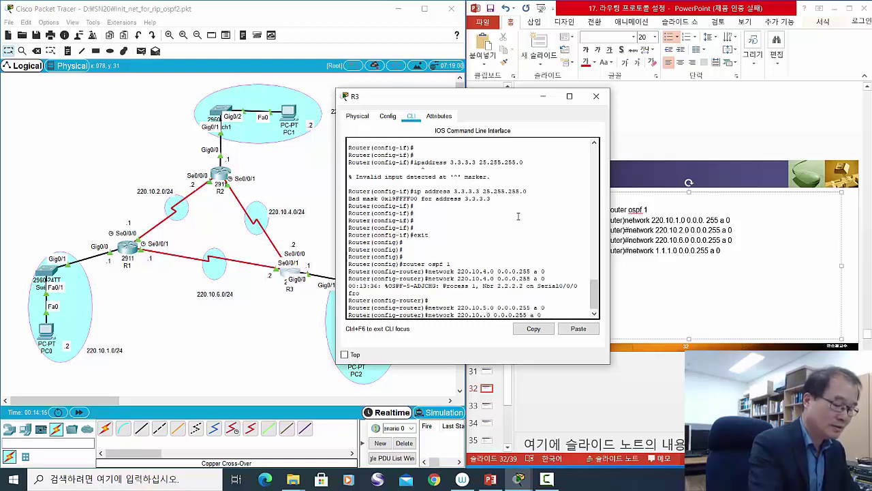
text(6)
key(Return)
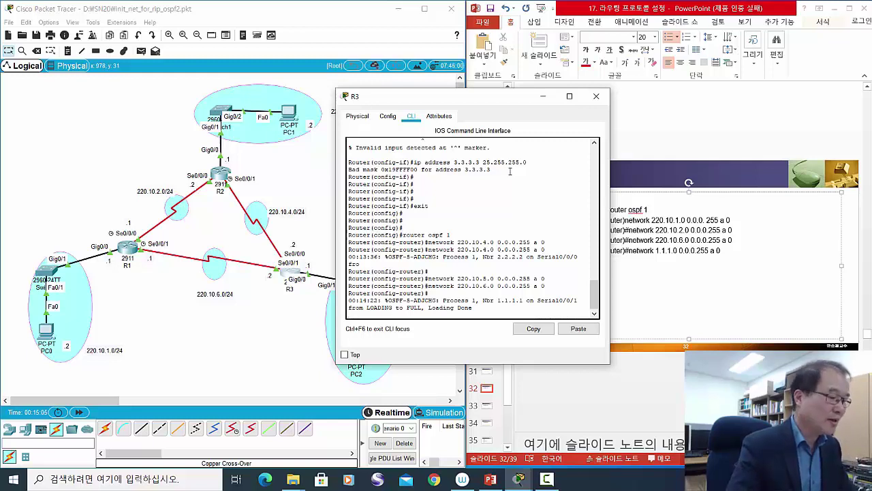
key(Return)
key(Return)
key(Return)
key(Return)
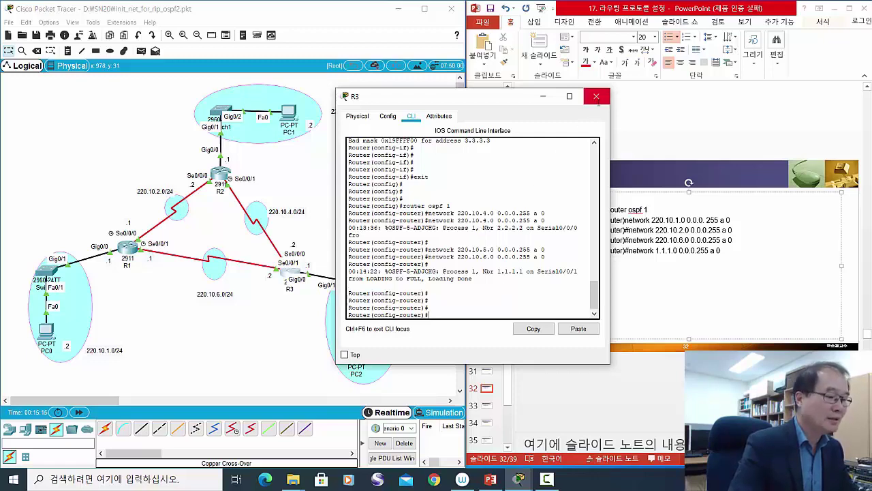
click(596, 96)
Switch to the PowerPoint presentation and bring up the OSPF slide with R1's routing table.
scroll(672, 235, down, 3)
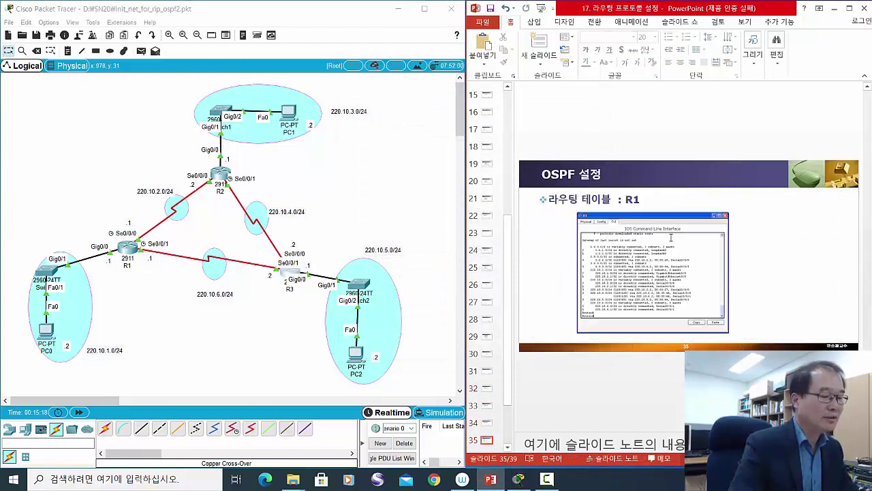
scroll(672, 237, up, 1)
scroll(671, 238, down, 1)
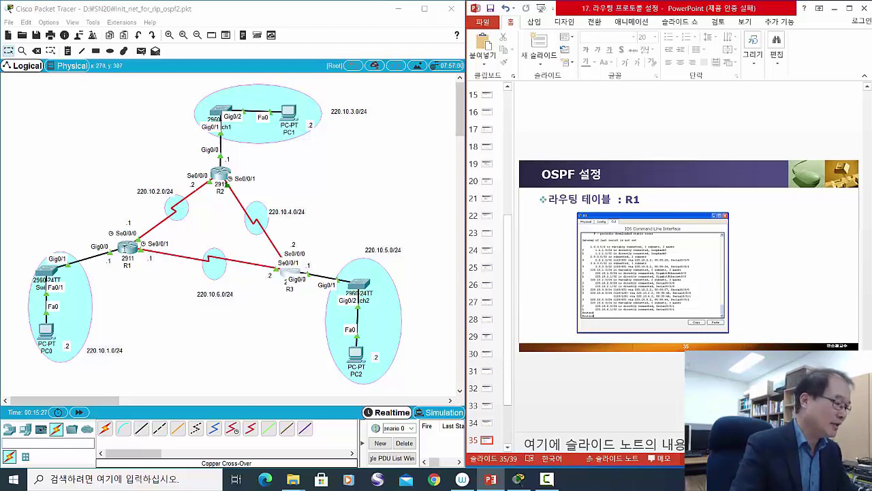
Open router R1's command line in Packet Tracer and leave OSPF and global configuration for privileged mode with two exit commands.
click(125, 250)
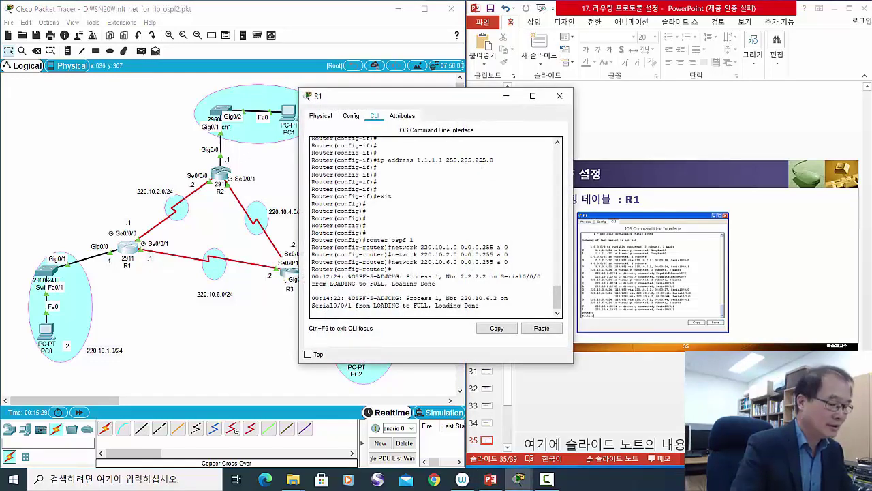
key(Return)
key(Return)
key(Return)
key(Return)
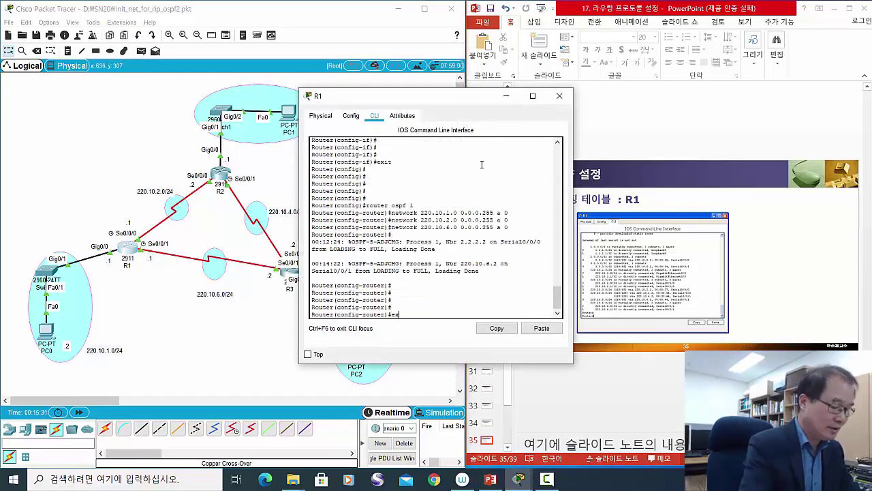
text(exit)
key(Return)
key(Return)
key(Return)
key(Return)
text(exit)
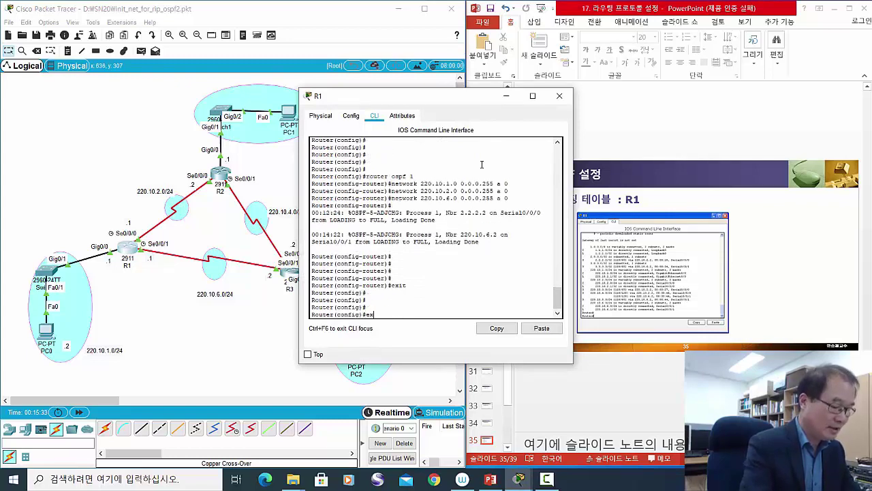
key(Return)
key(Return)
key(Return)
key(Return)
key(Return)
key(Return)
key(Return)
key(Return)
key(Return)
key(Return)
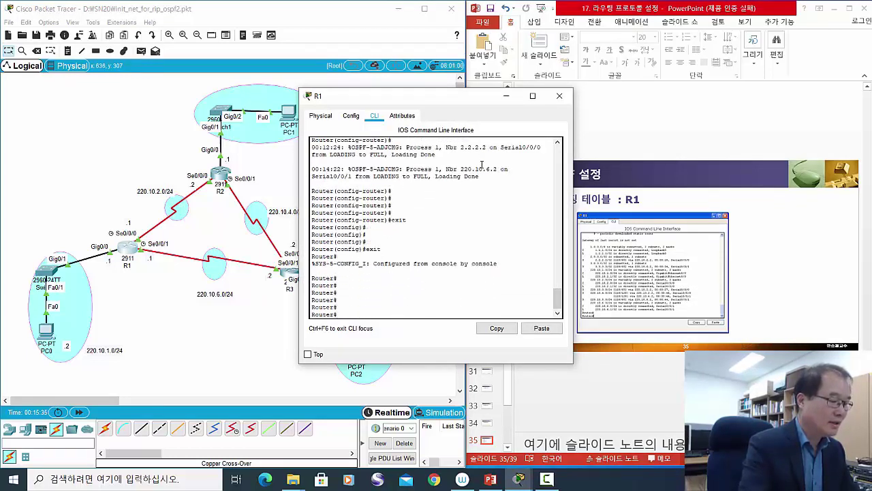
Display R1's routing table with show ip route, then widen the R1 window and move it clear of the topology.
text(show)
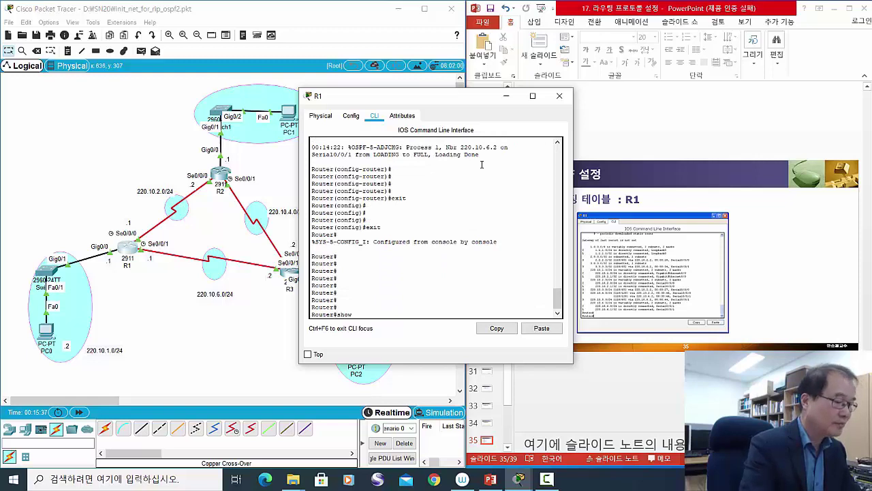
text( ip rou)
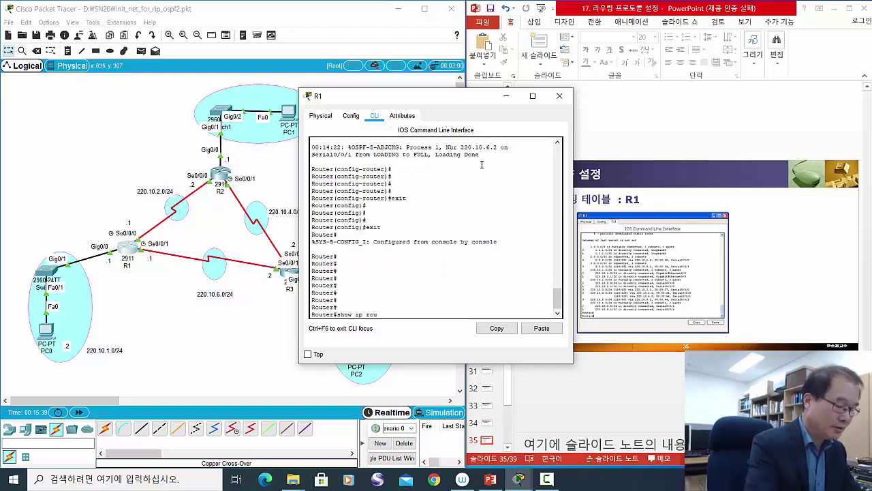
text(te)
key(Return)
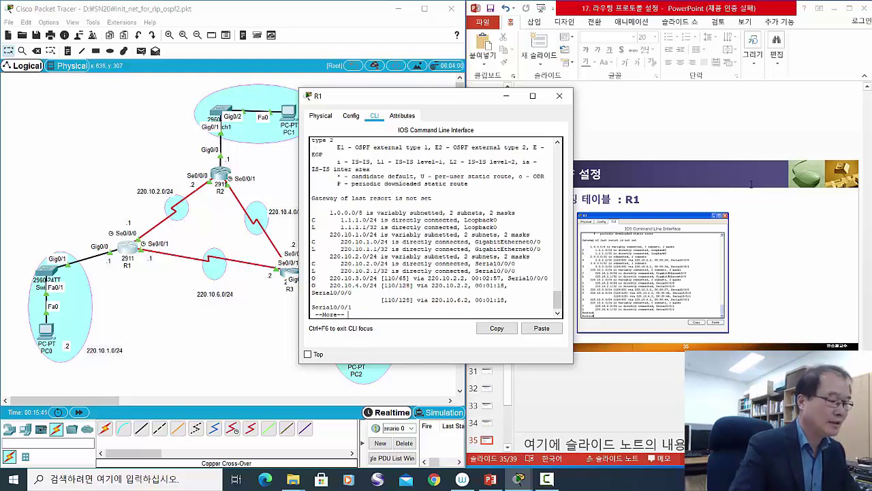
drag(574, 253, 752, 249)
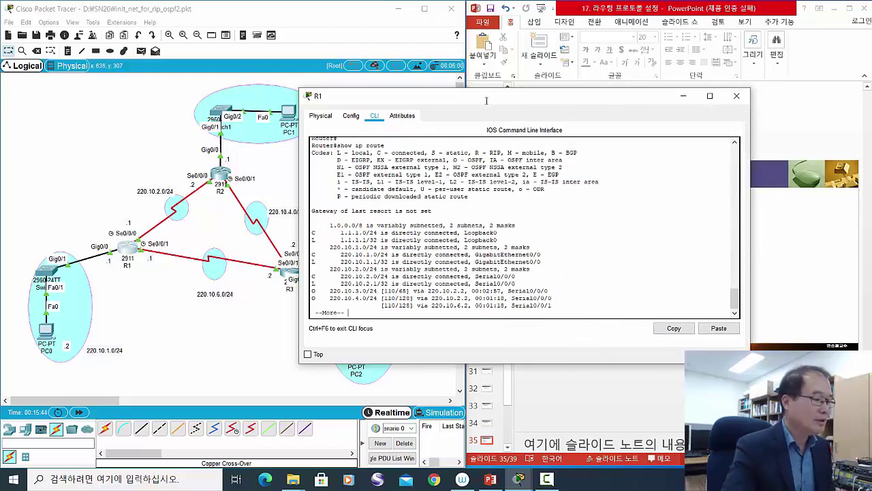
drag(487, 100, 578, 122)
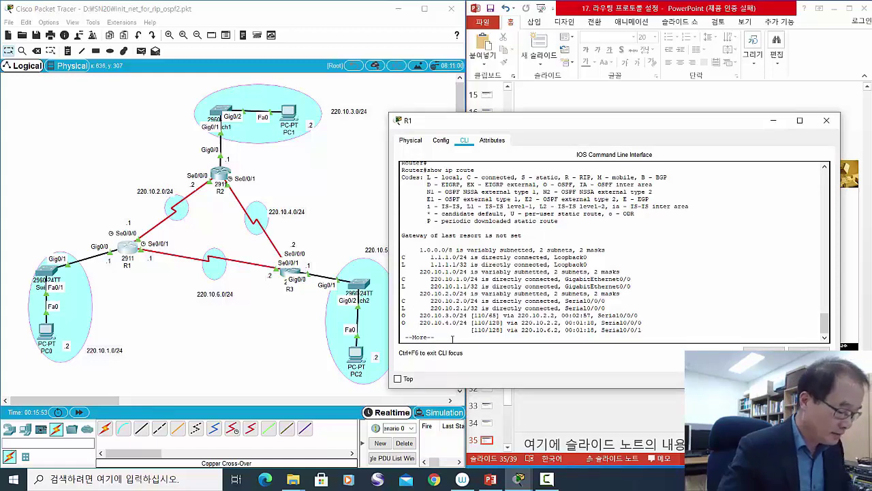
Page to the end of R1's routing table and compare the 220.10.3.0/24 route's next hop with R2's serial interface in the topology.
key(space)
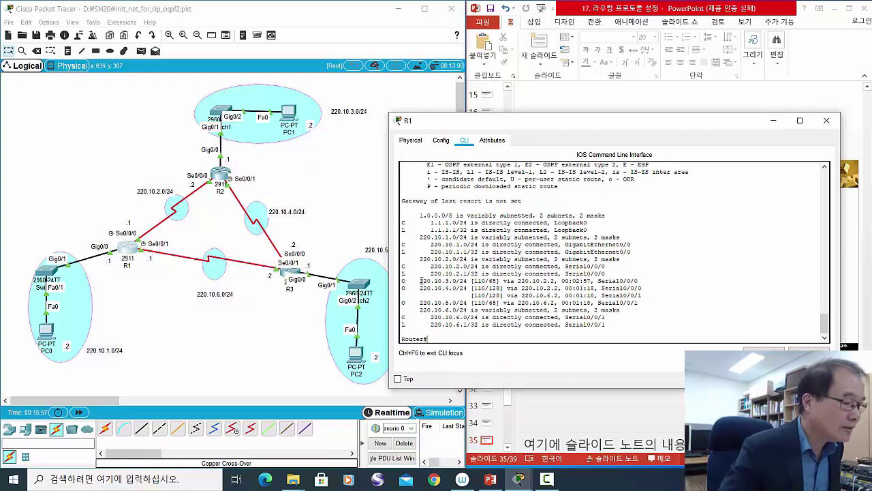
drag(420, 280, 466, 281)
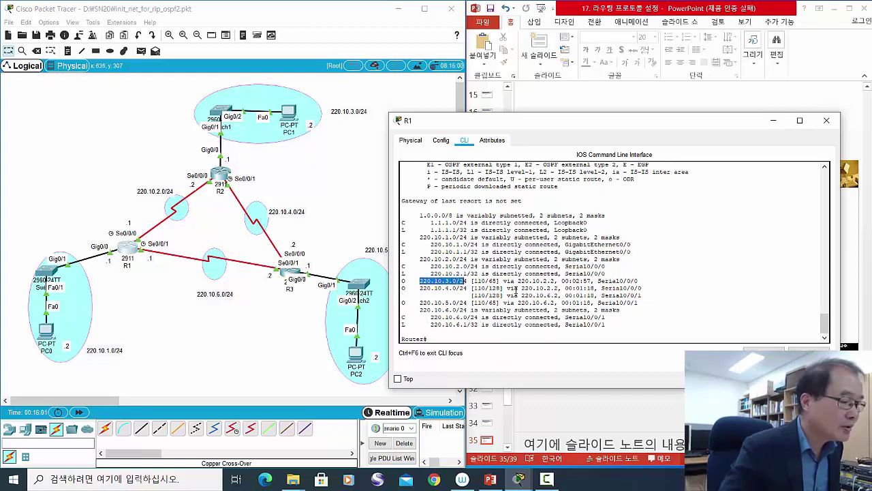
click(518, 278)
drag(518, 278, 556, 283)
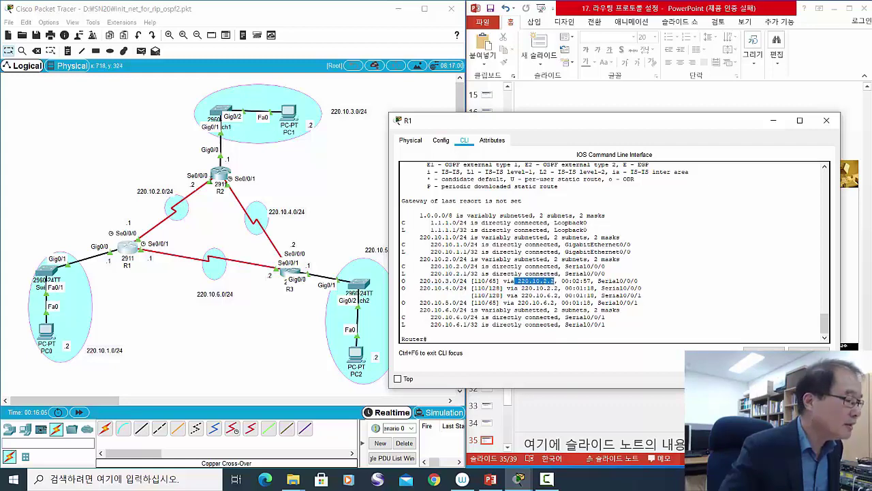
click(194, 184)
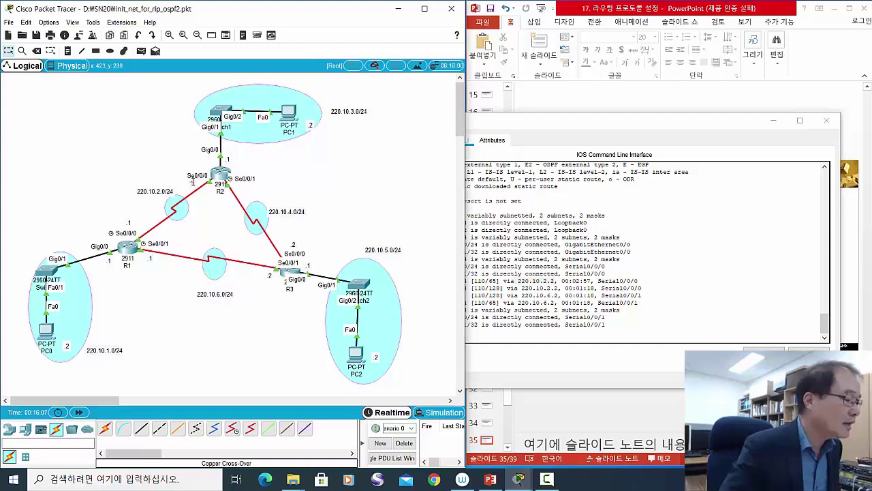
click(556, 292)
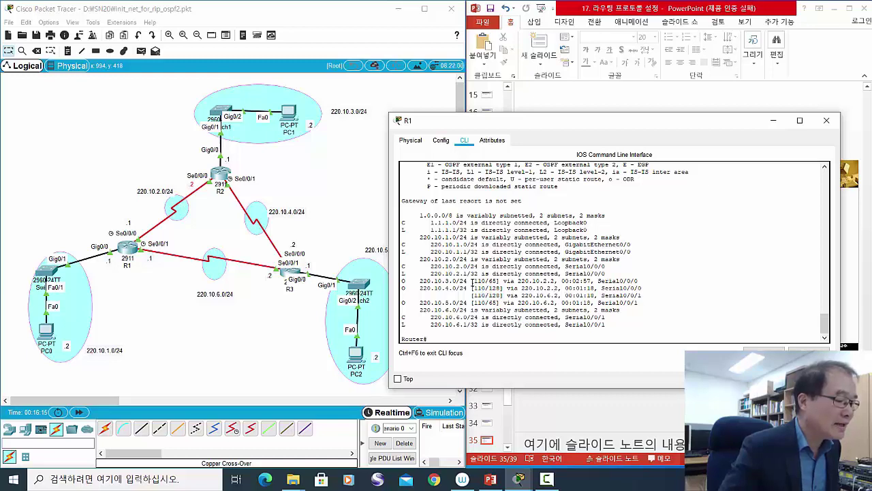
Examine the administrative distance and cost of R1's OSPF route to 220.10.3.0/24, tracing the path from R1 in the topology.
drag(472, 283, 488, 283)
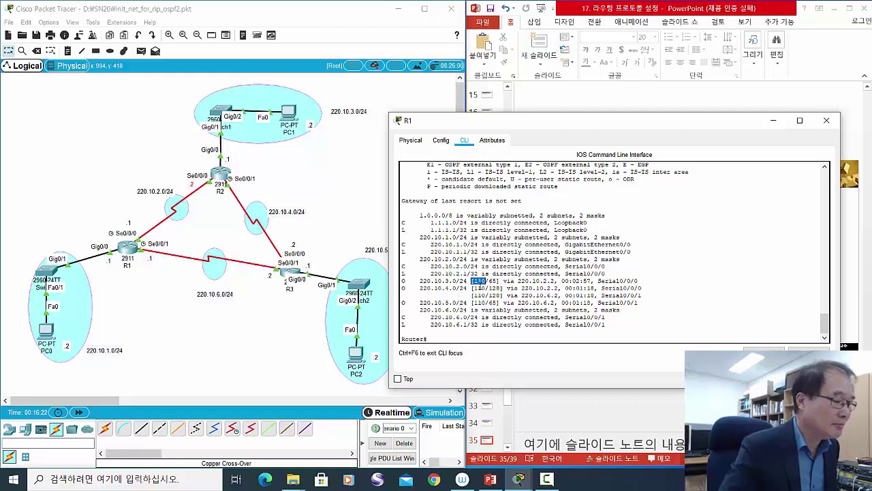
click(473, 281)
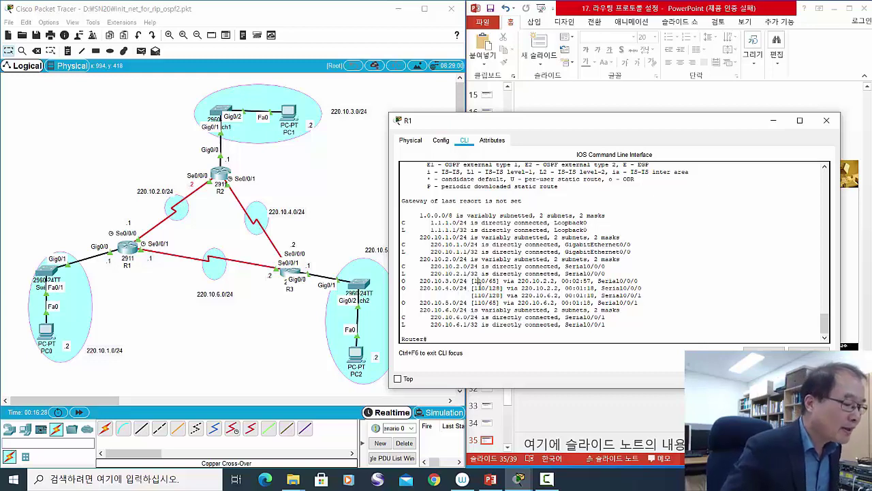
drag(488, 280, 498, 280)
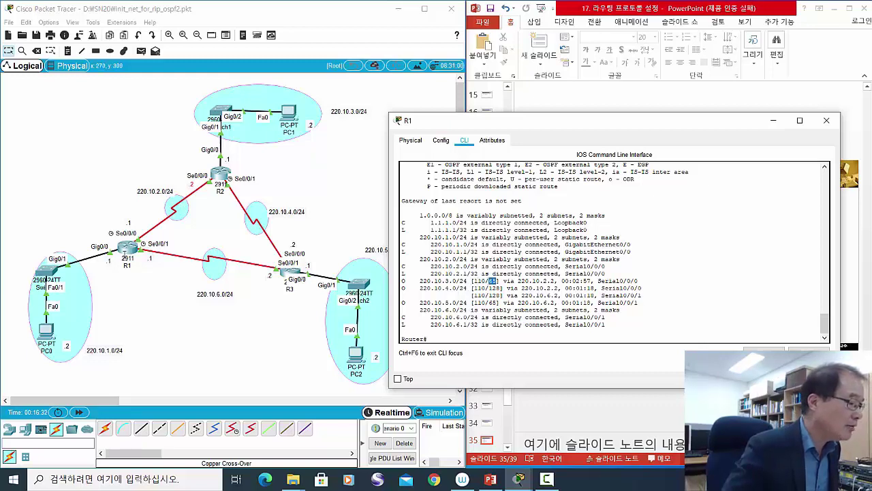
drag(127, 251, 129, 253)
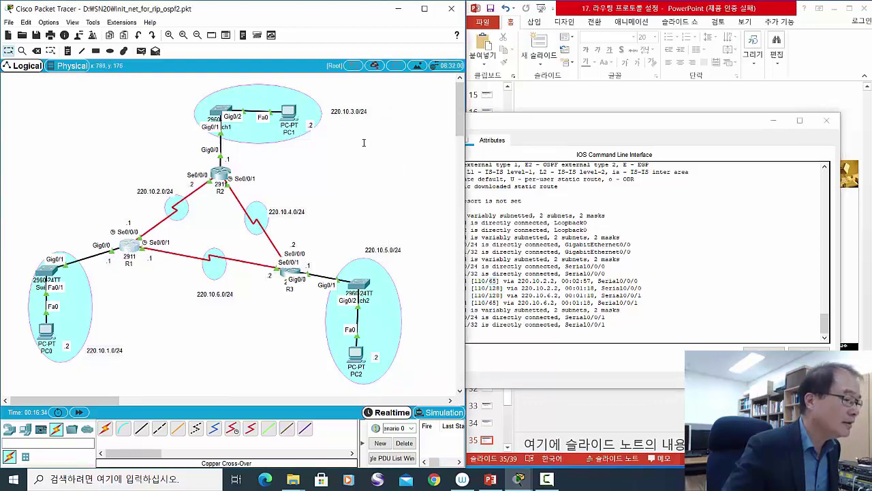
drag(356, 114, 354, 114)
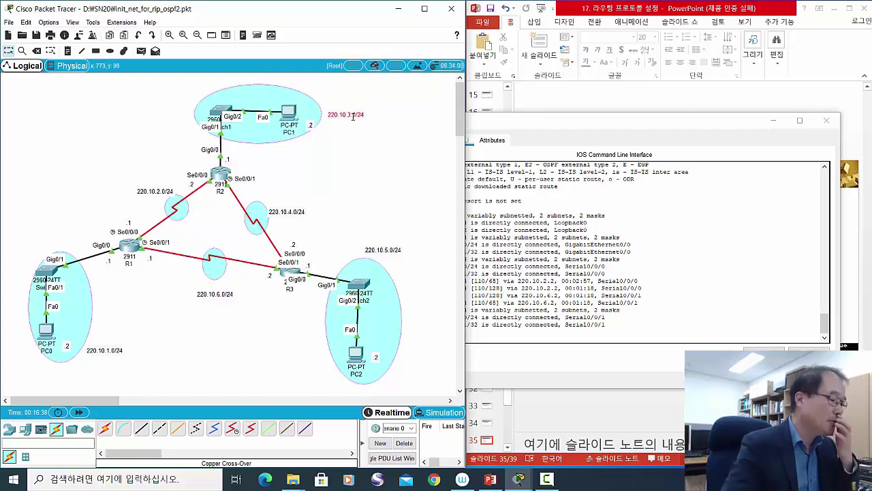
click(555, 203)
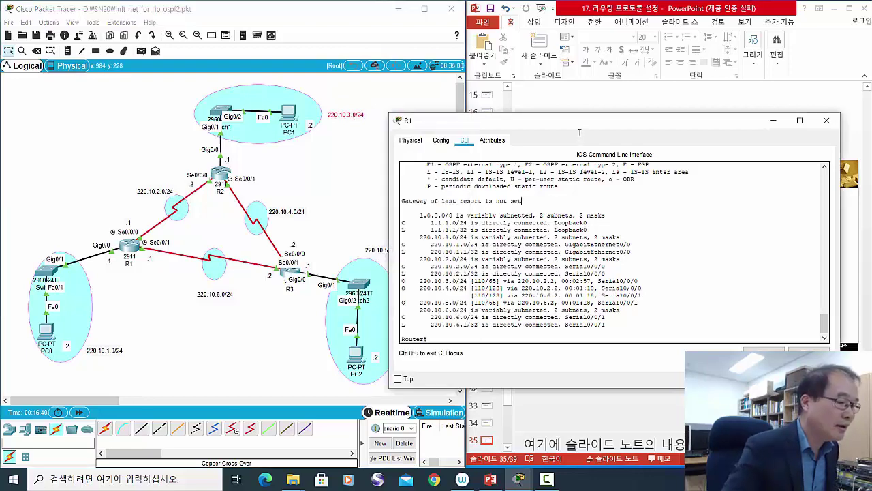
Move the R1 window clear of the topology and examine both next hops and costs of the 220.10.4.0/24 route, tracing its paths.
drag(578, 129, 612, 123)
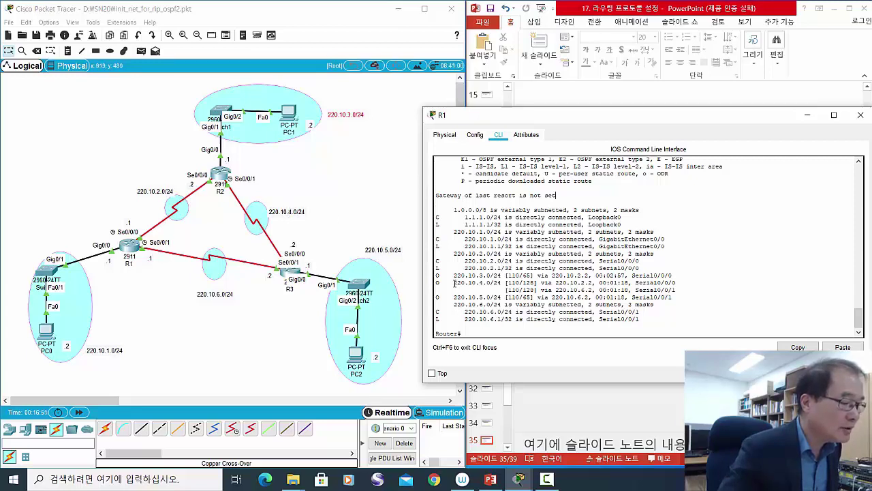
drag(454, 283, 503, 283)
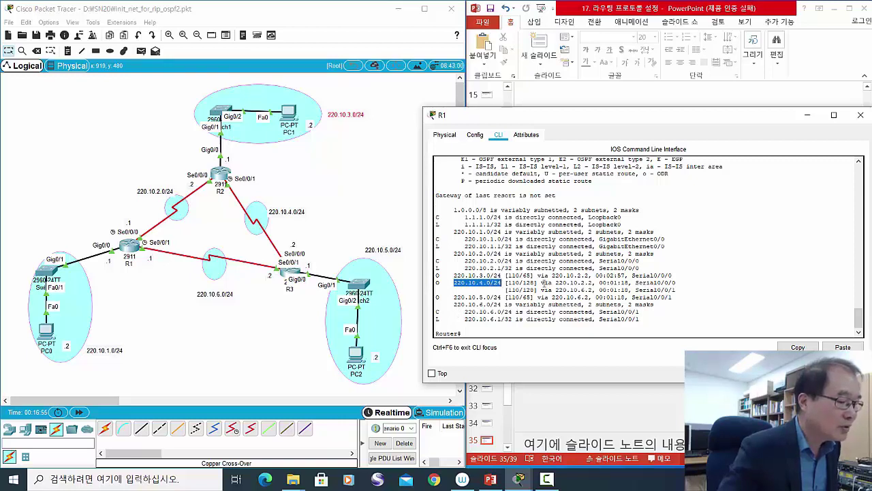
click(552, 286)
drag(553, 283, 593, 283)
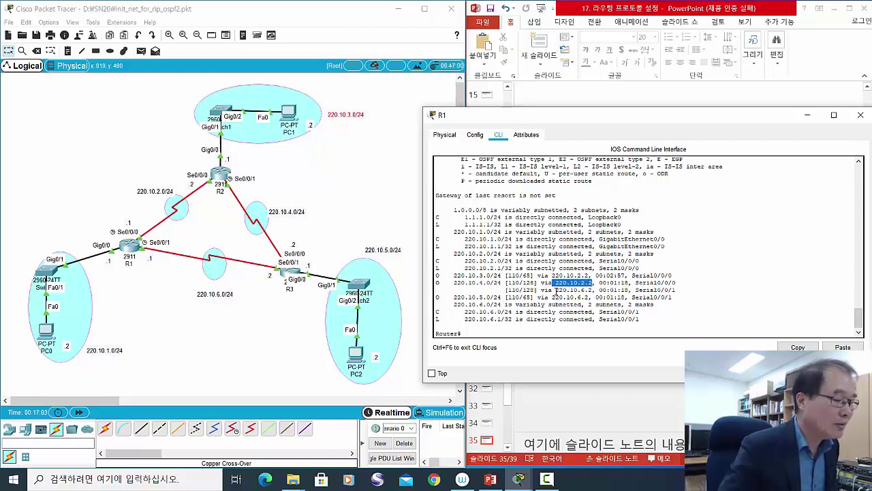
drag(555, 291, 595, 289)
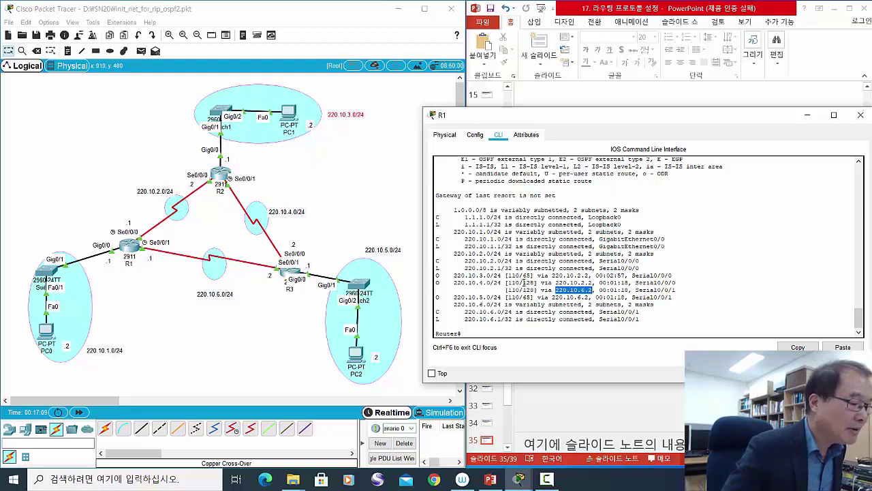
click(525, 282)
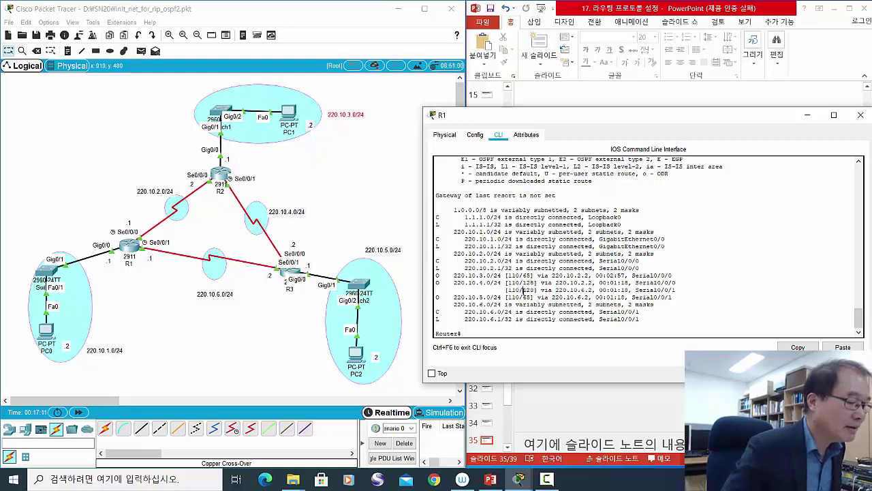
drag(524, 290, 536, 290)
click(129, 250)
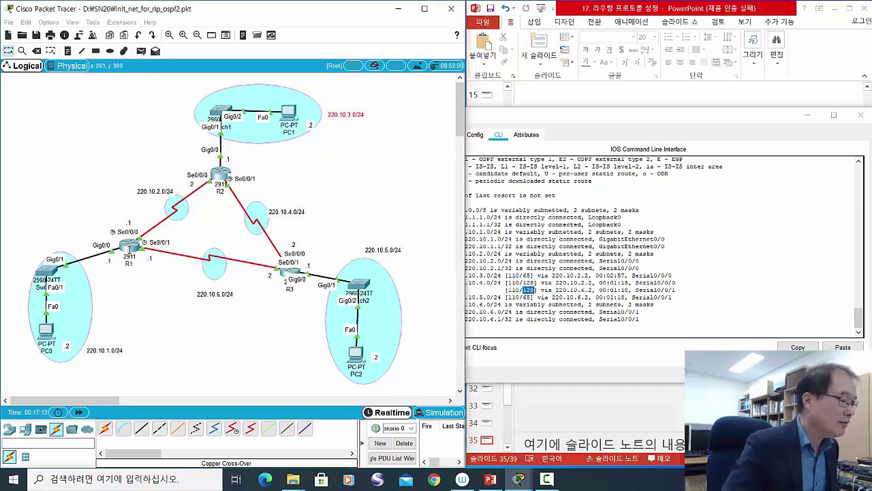
click(303, 210)
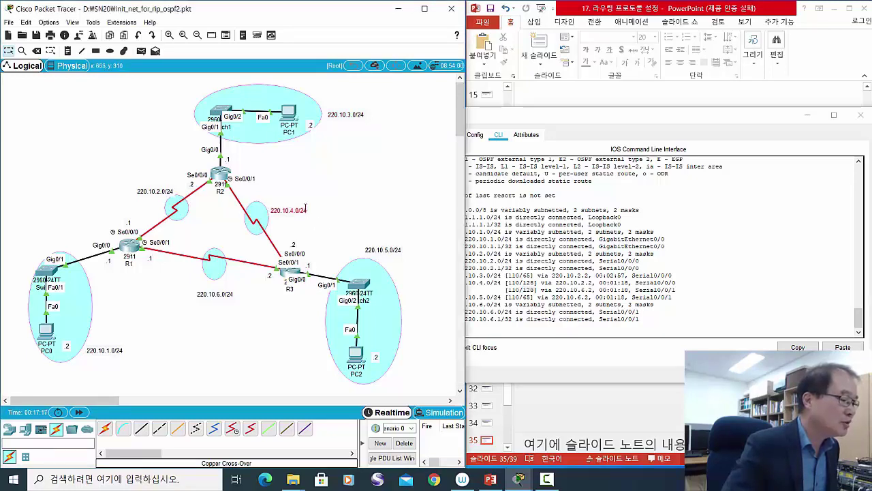
mouse_move(304, 211)
mouse_down()
mouse_move(320, 204)
mouse_move(300, 214)
mouse_up()
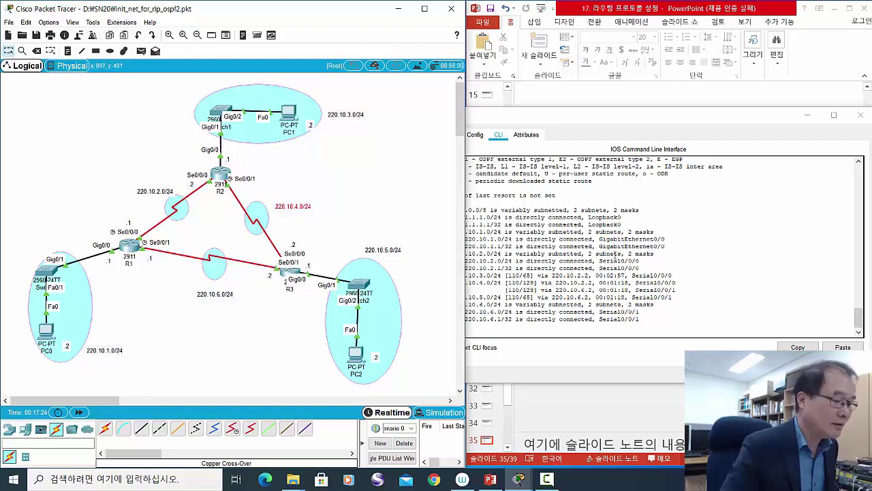
Locate network 220.10.5.0/24 in the topology and examine its cost and next hop in R1's routing table.
click(615, 290)
drag(393, 259, 386, 253)
click(627, 260)
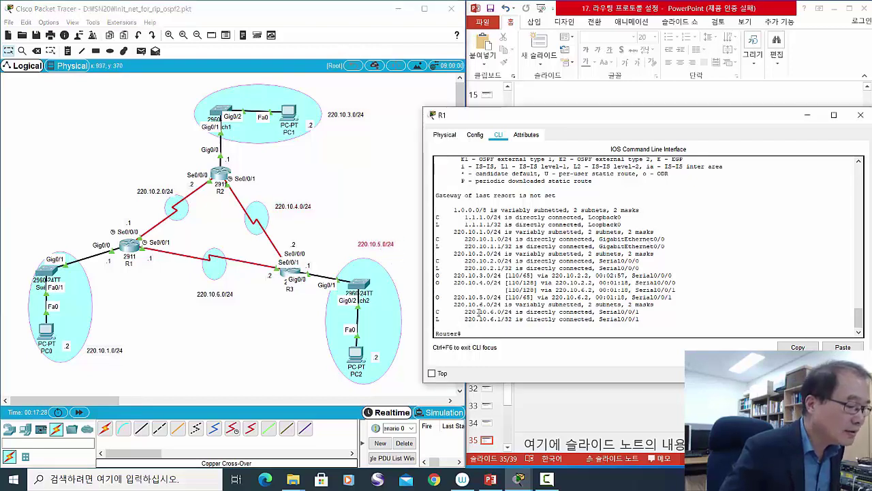
drag(454, 298, 500, 298)
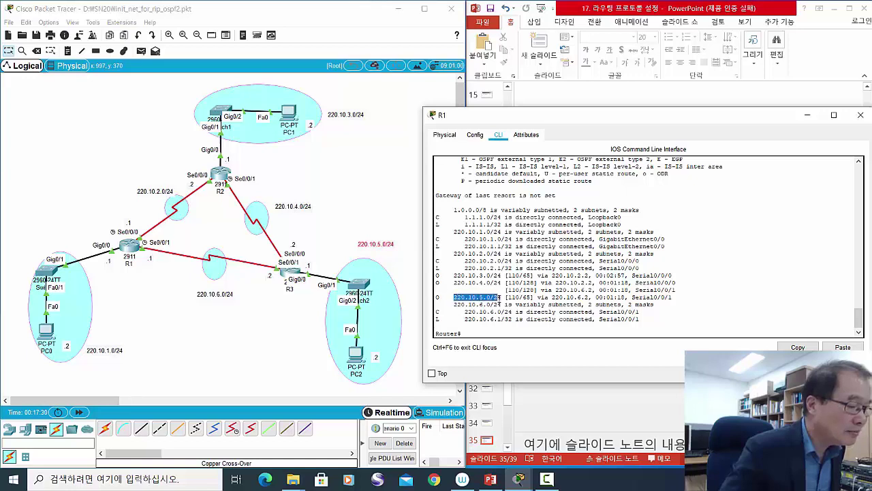
click(525, 298)
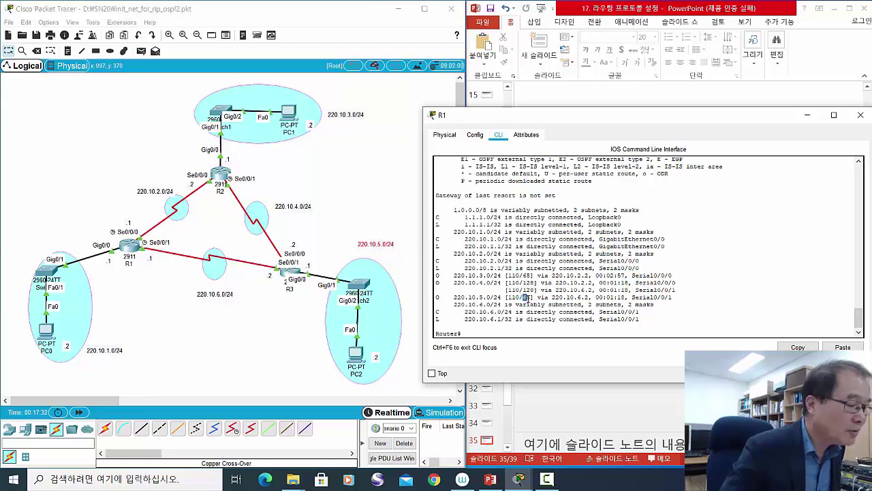
drag(525, 298, 590, 298)
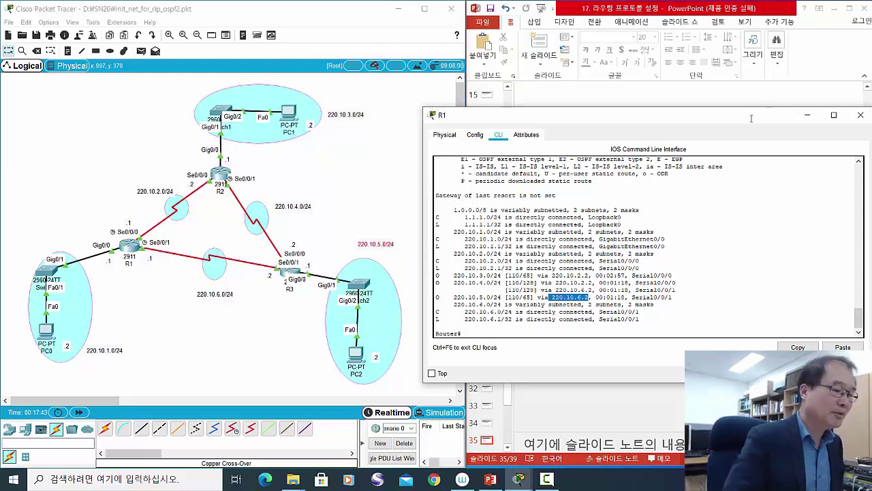
Close the R1 window and advance the PowerPoint presentation to the OSPF link cost slide.
drag(751, 119, 565, 118)
click(675, 115)
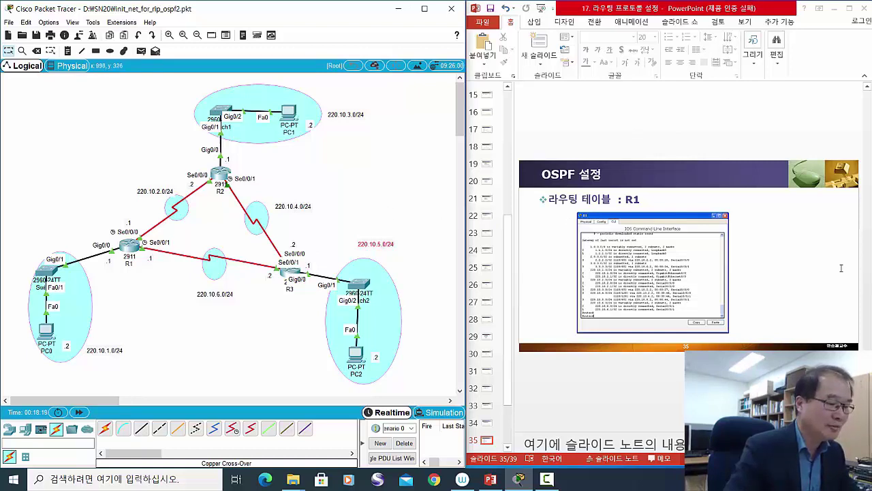
click(810, 266)
scroll(810, 267, down, 1)
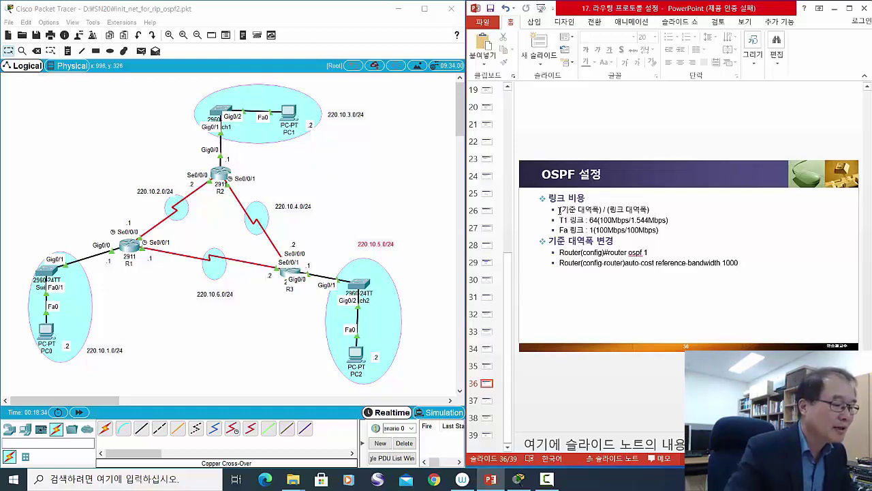
Highlight the reference bandwidth and link bandwidth terms of the link cost formula on the OSPF slide.
drag(559, 210, 600, 211)
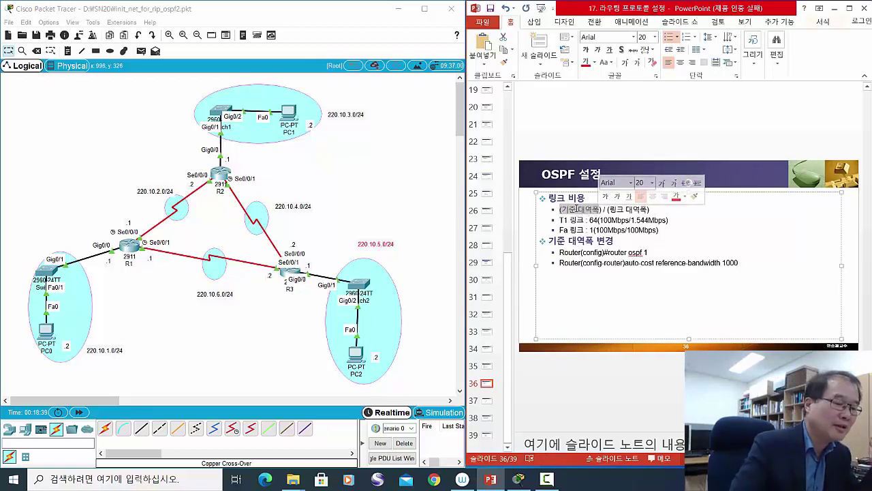
click(560, 210)
drag(560, 210, 649, 211)
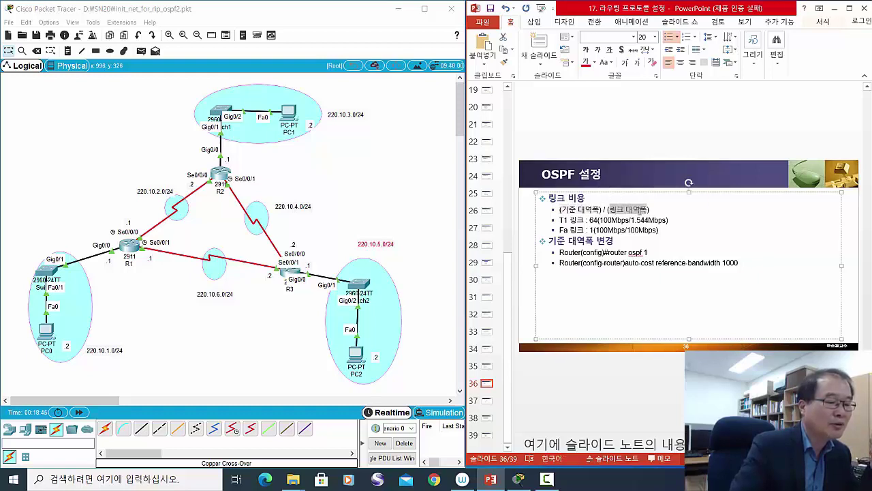
drag(559, 210, 644, 210)
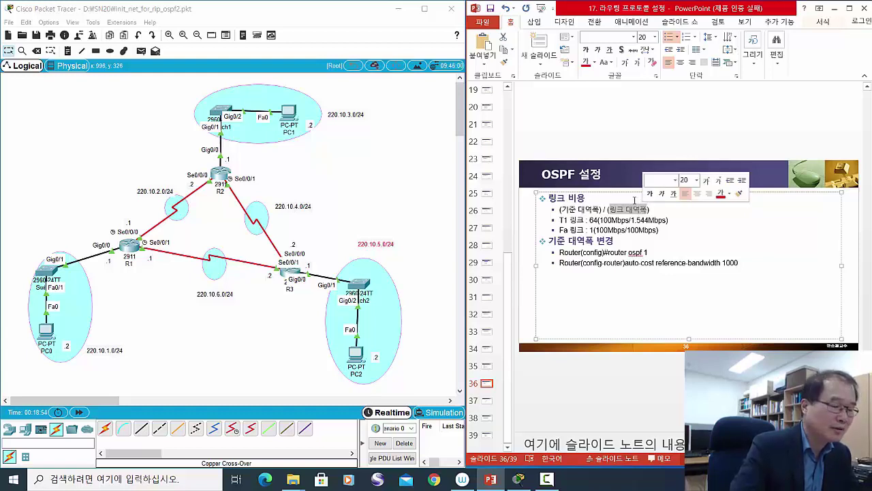
click(410, 214)
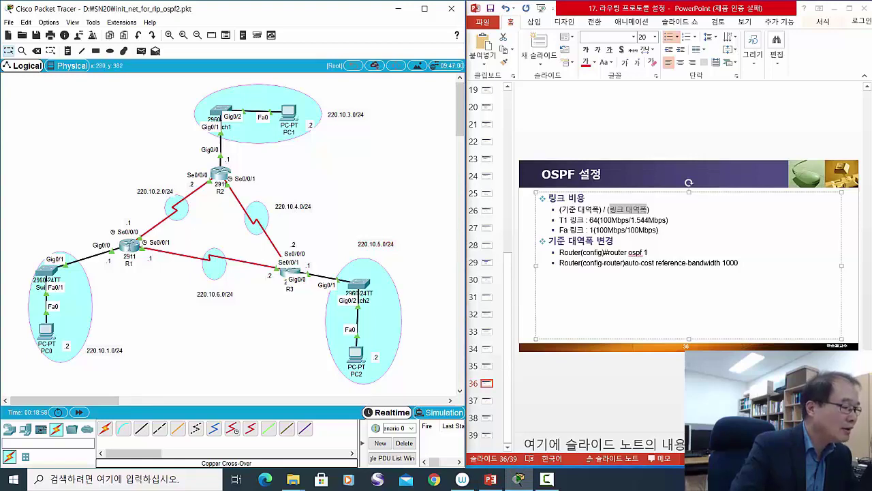
click(129, 249)
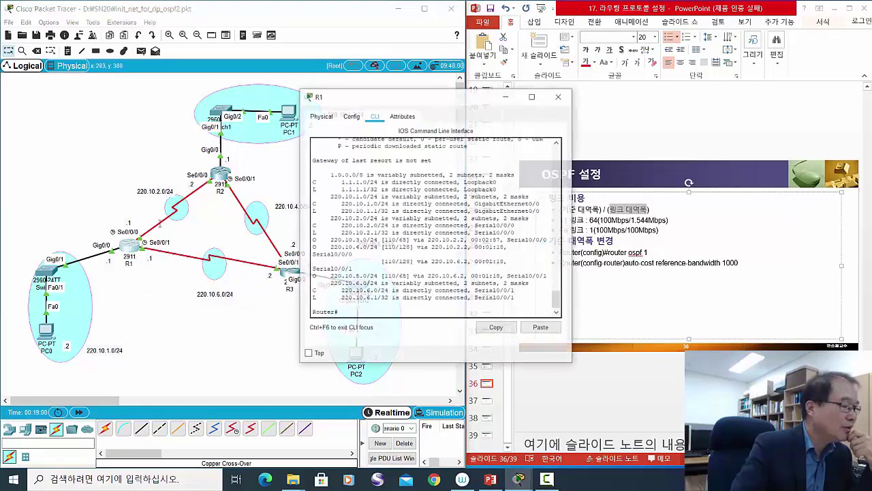
click(570, 97)
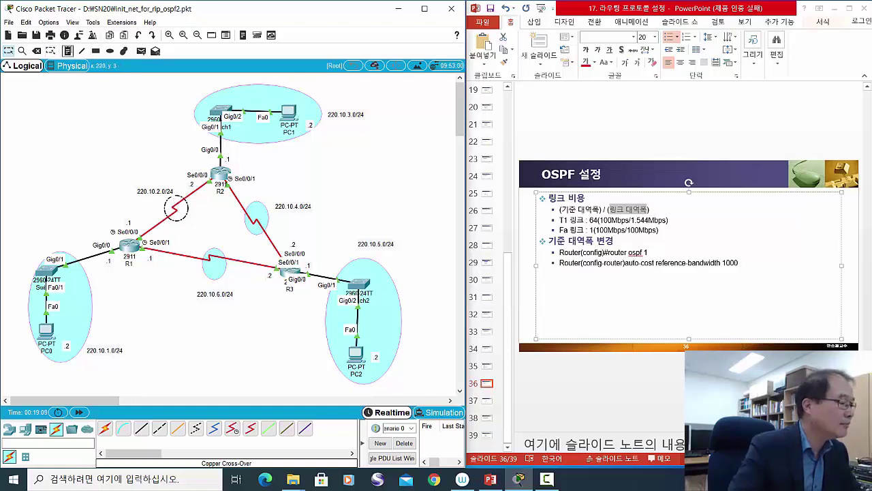
Add a note reading "T1 : 1.544Mbps" above the 220.10.2.0/24 label of the R1–R2 serial link.
click(67, 51)
click(116, 176)
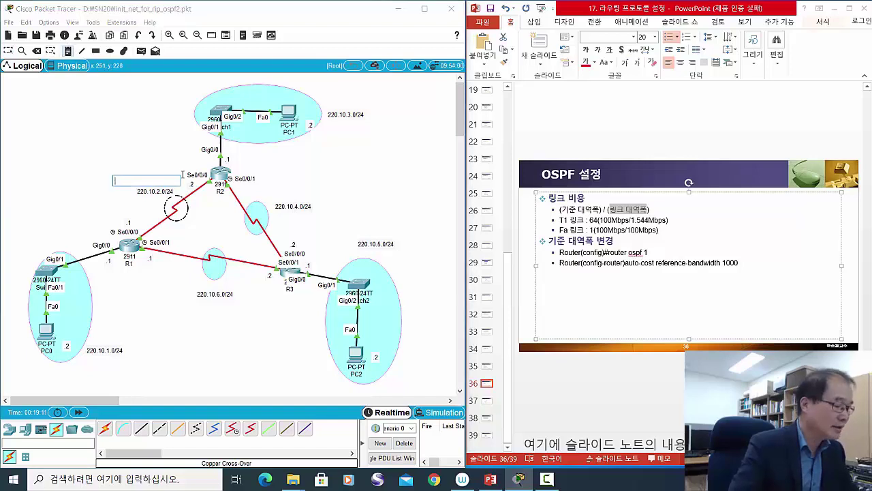
text(T1)
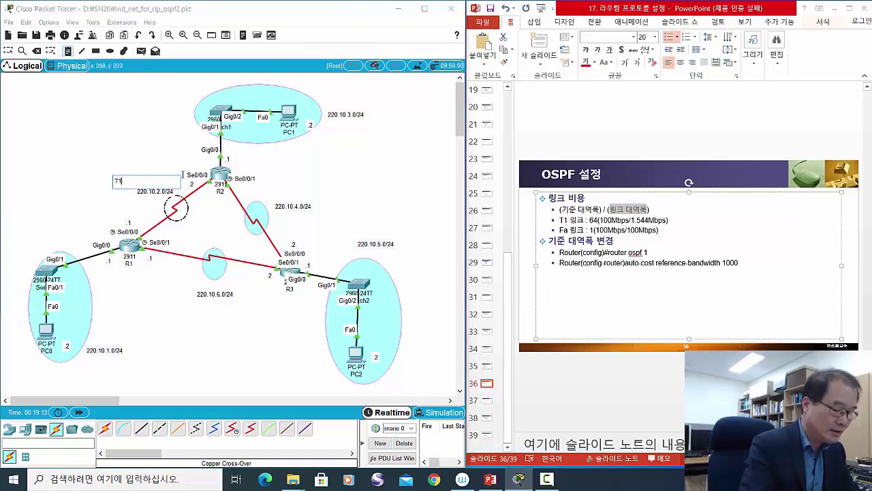
text( : )
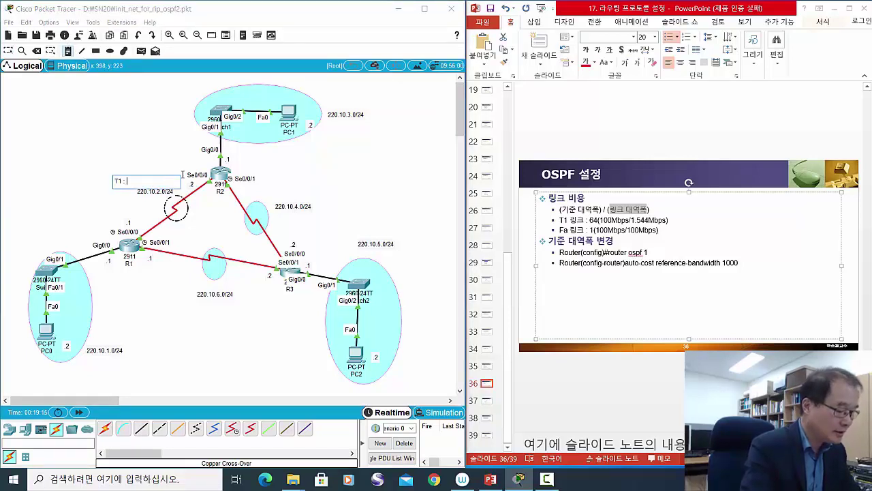
text(1.)
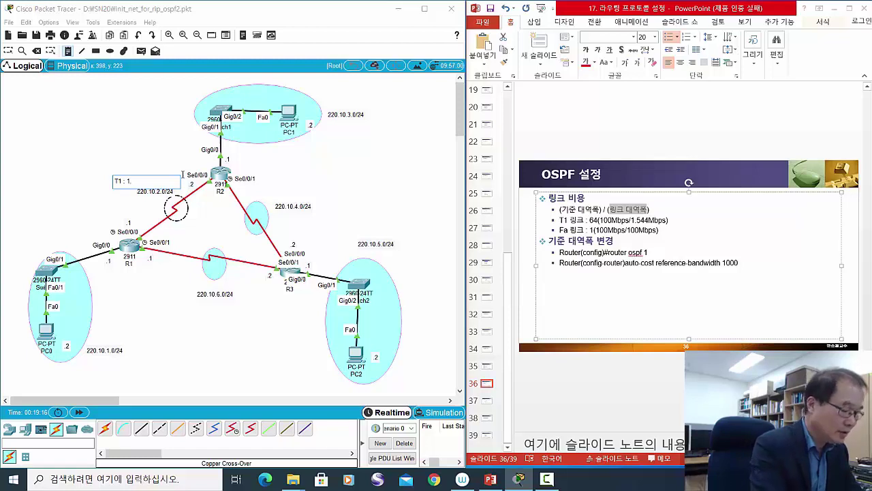
text(544Mb)
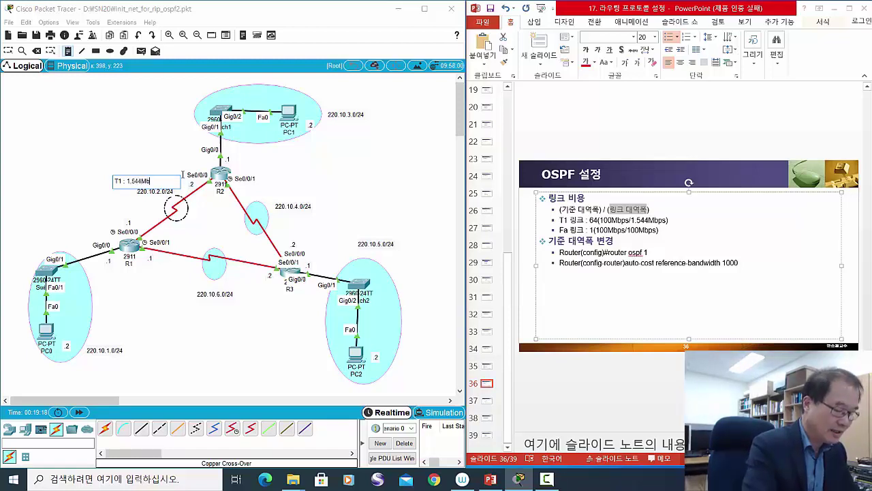
text(ps)
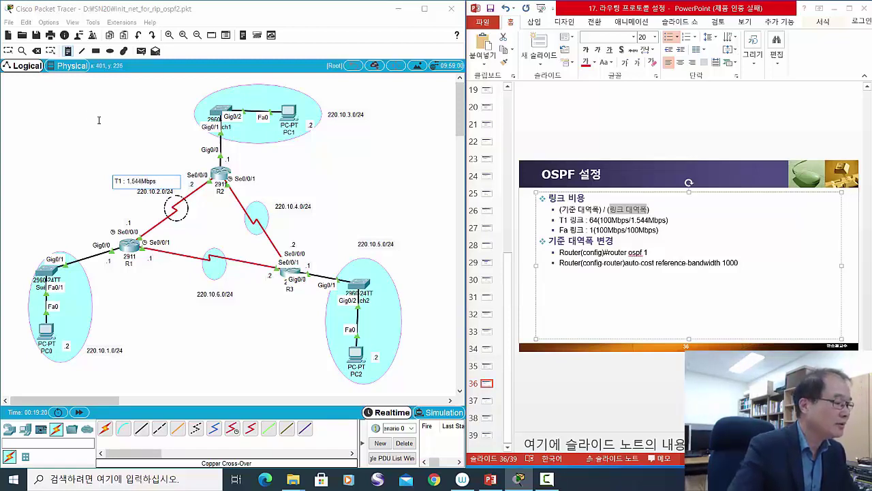
key(Escape)
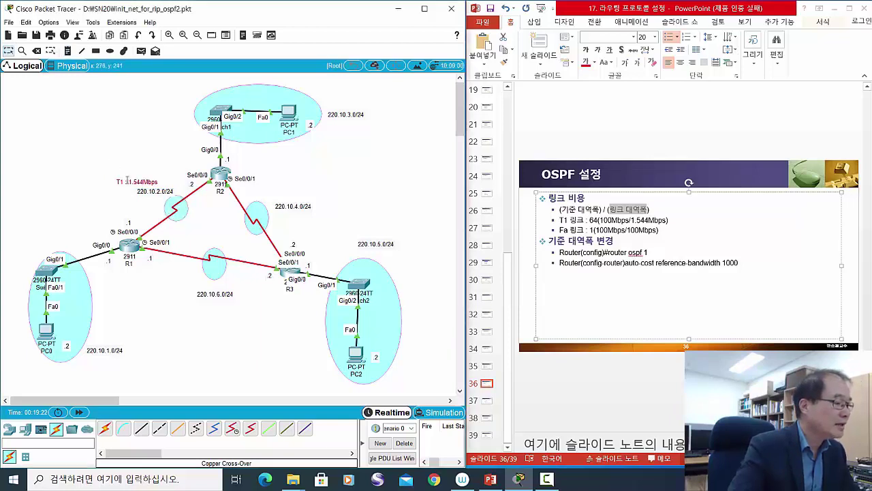
drag(127, 182, 129, 177)
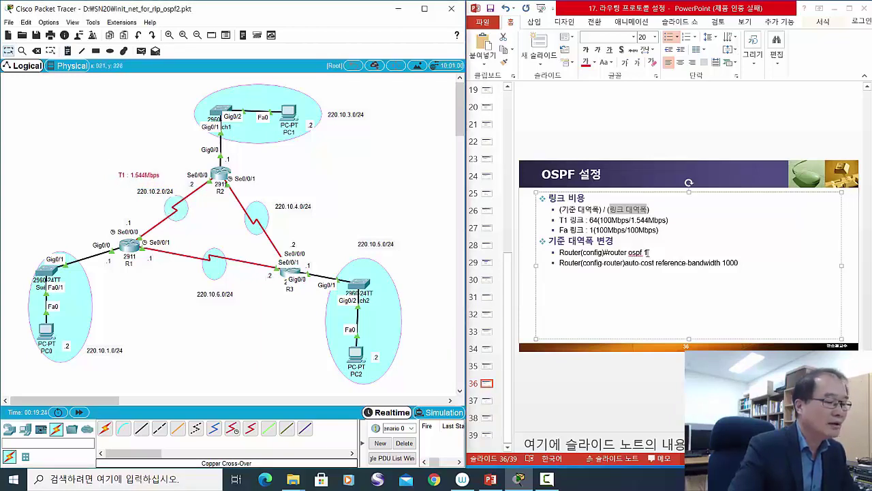
Review the T1 link cost on the slide and trace the path from the T1 link through R2 and its switch to PC1.
click(635, 225)
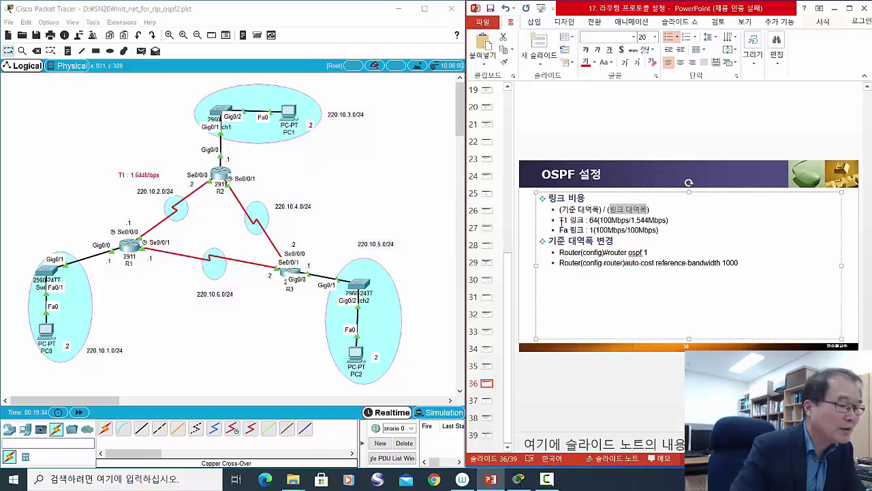
click(146, 177)
drag(146, 177, 147, 180)
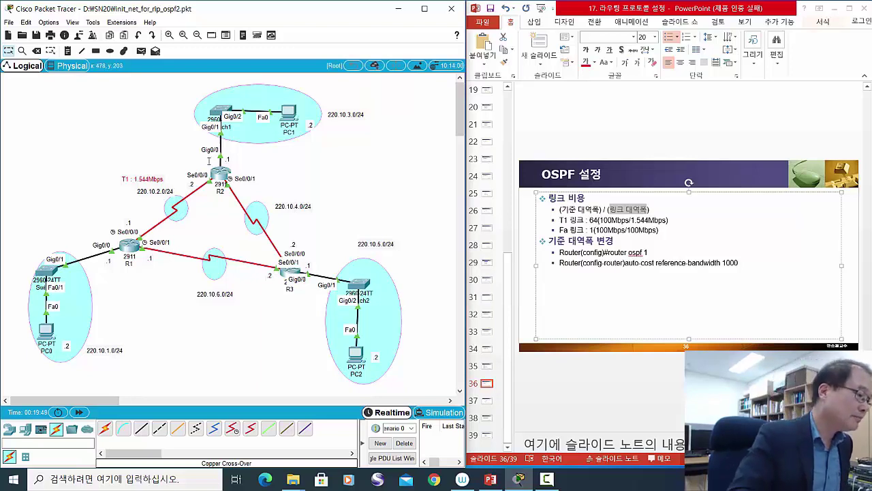
drag(224, 175, 223, 177)
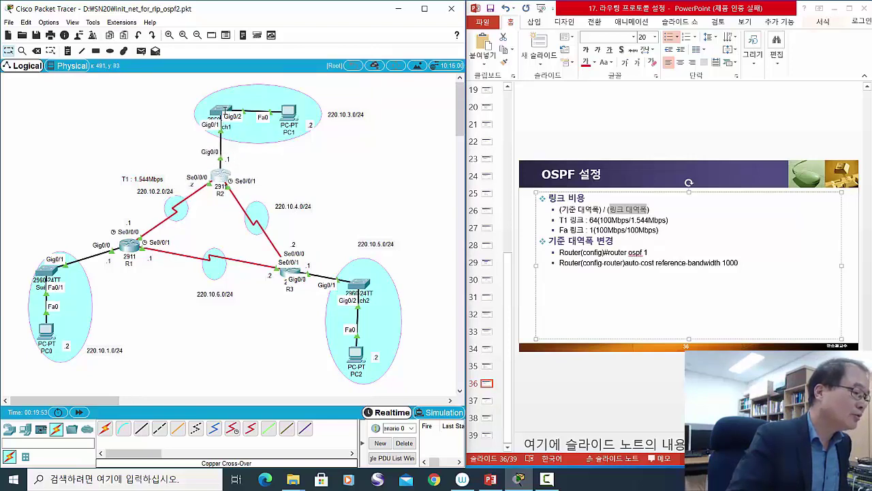
drag(227, 104, 229, 110)
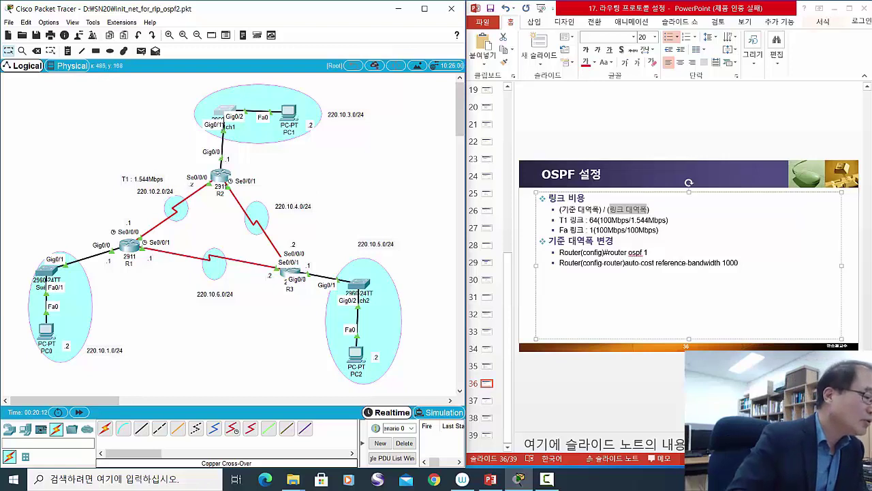
mouse_move(289, 113)
mouse_down()
mouse_move(305, 107)
mouse_move(297, 110)
mouse_up()
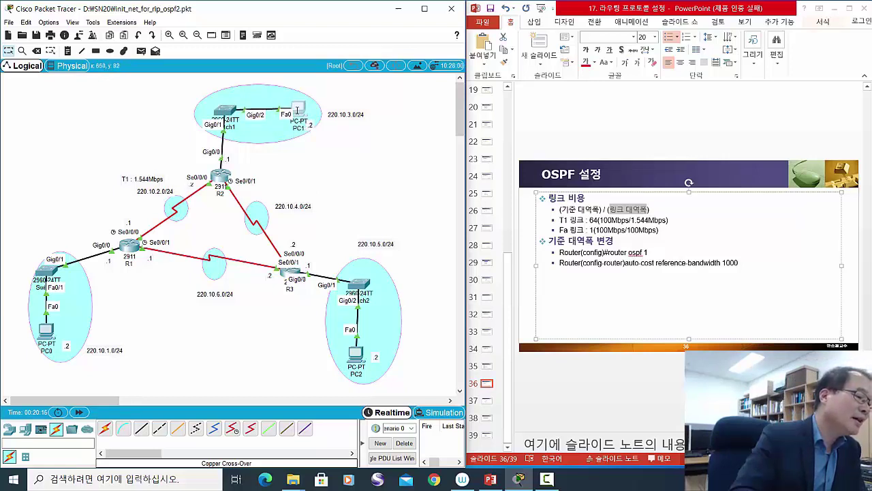
click(298, 107)
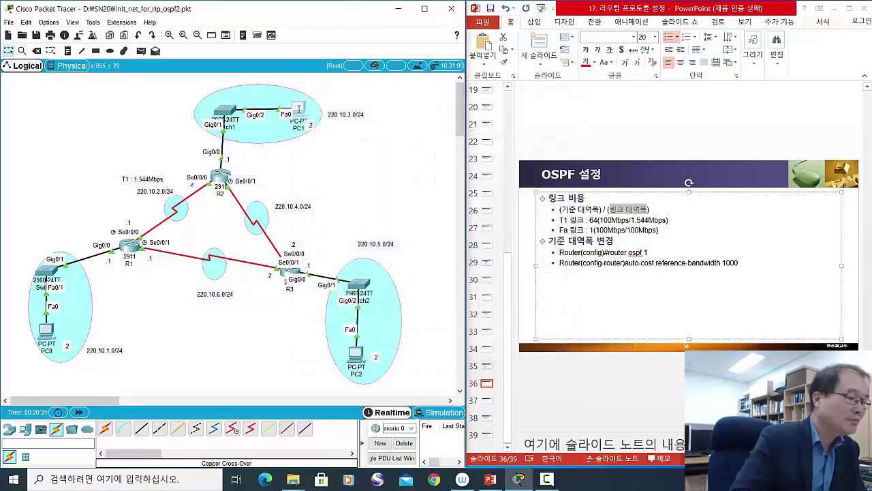
mouse_move(298, 107)
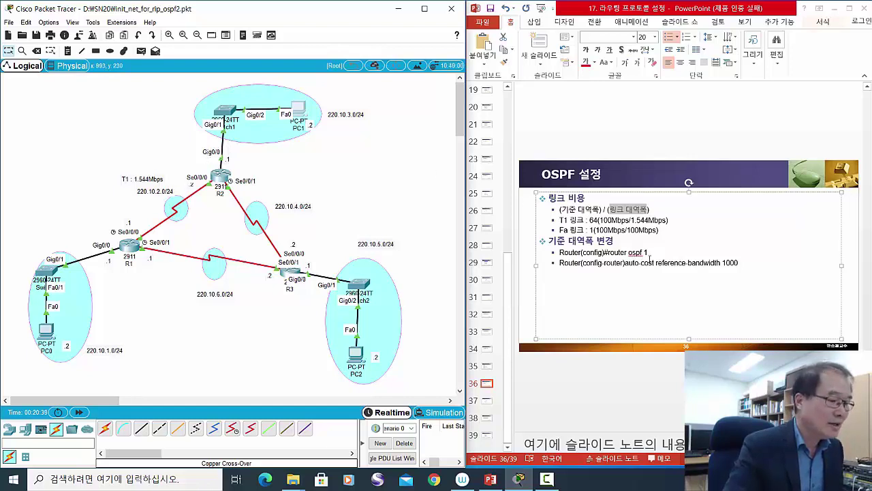
Highlight the 100Mbps/100Mbps calculation of the Fa link cost on the OSPF slide.
click(590, 230)
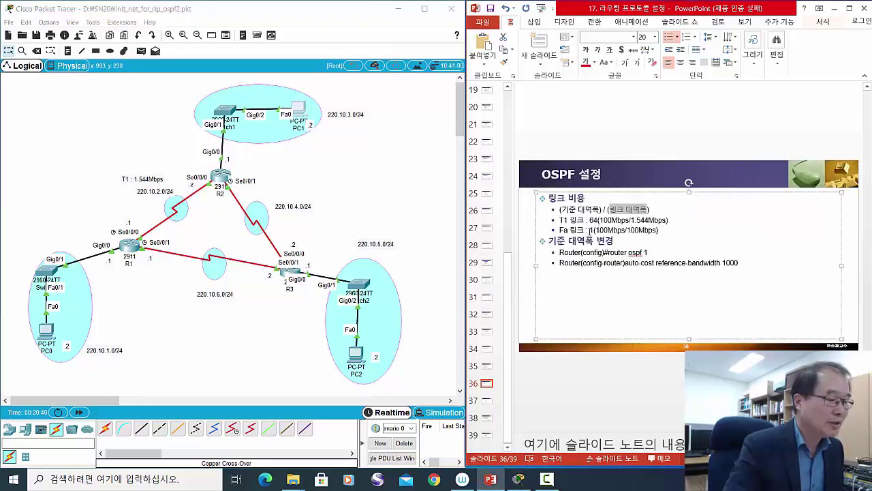
drag(595, 230, 624, 232)
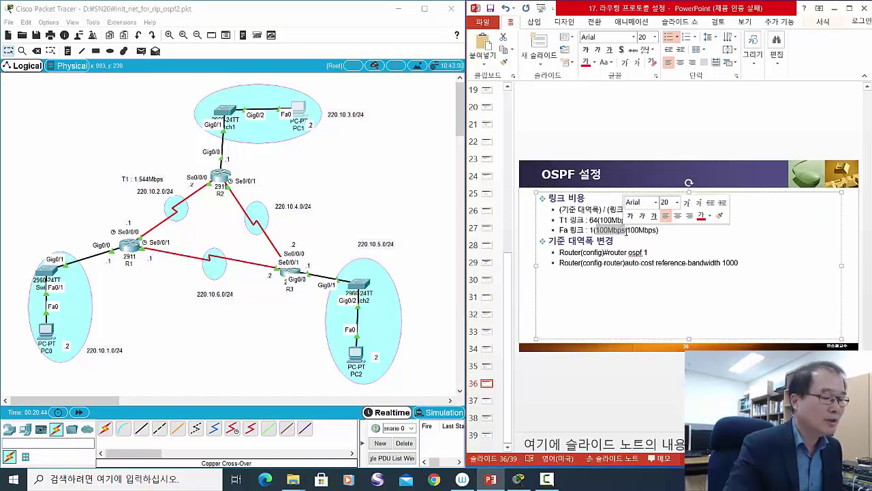
click(625, 233)
mouse_move(626, 231)
mouse_down()
mouse_move(644, 233)
mouse_move(638, 238)
mouse_up()
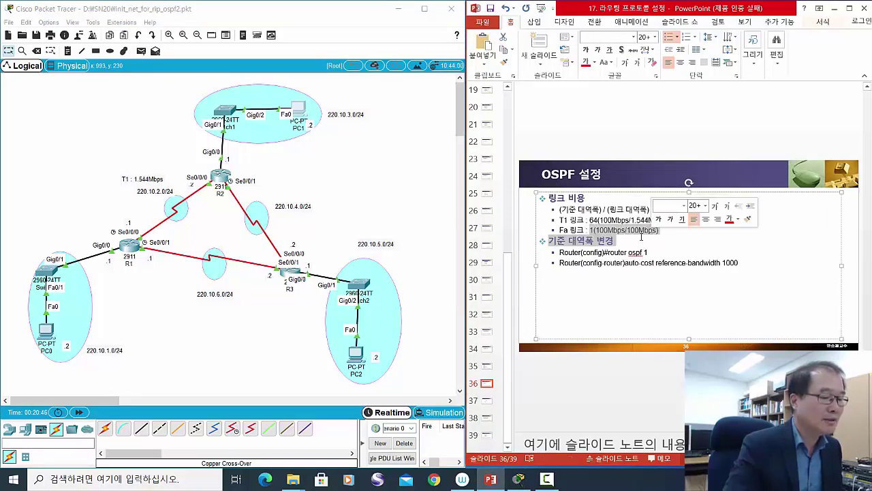
click(591, 238)
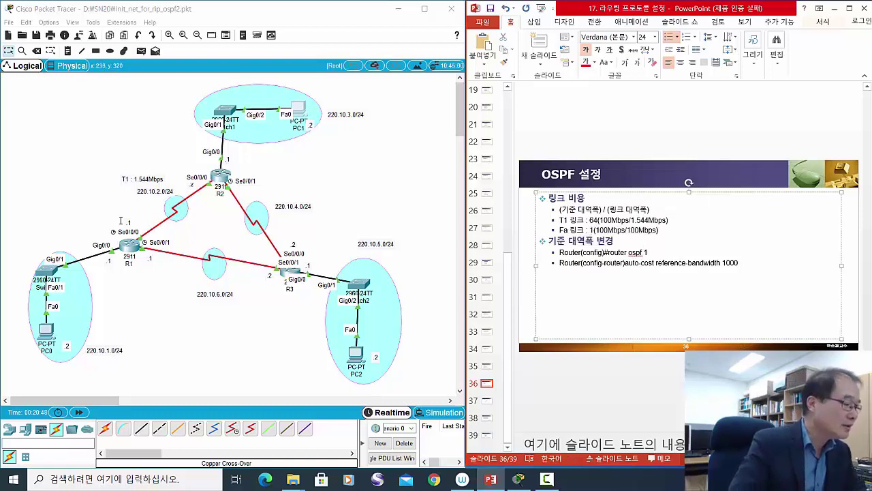
Shift the 220.10.3.0/24 network label and the T1 bandwidth note slightly upward in the topology.
drag(355, 115, 353, 103)
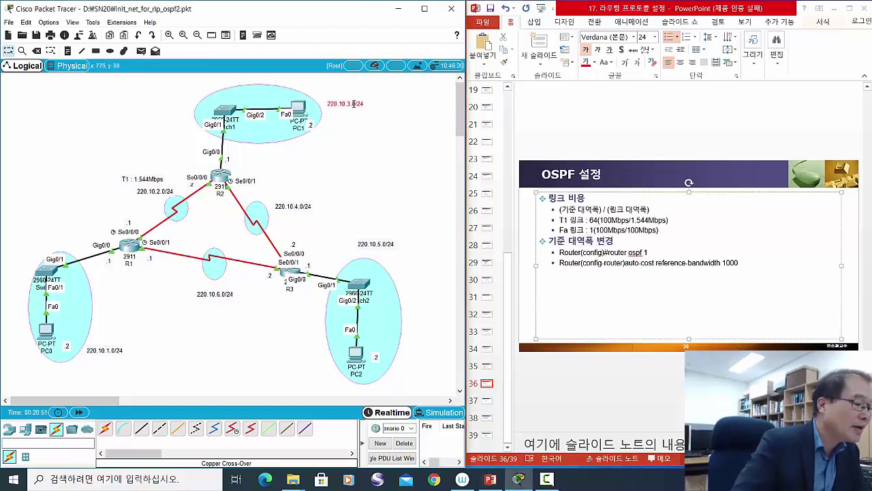
click(147, 180)
drag(148, 180, 150, 176)
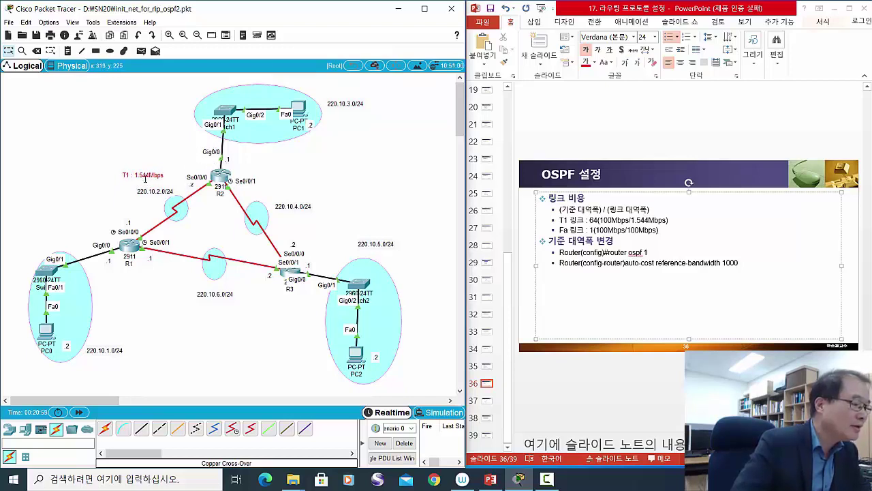
drag(145, 176, 144, 174)
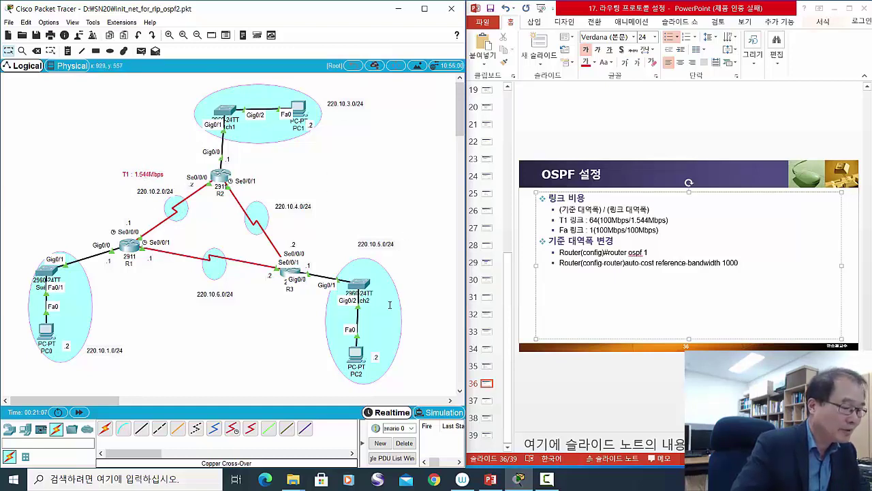
Open R1's routing table, highlight the cost of the 220.10.3.0/24 route, and move the window clear of the topology.
click(125, 251)
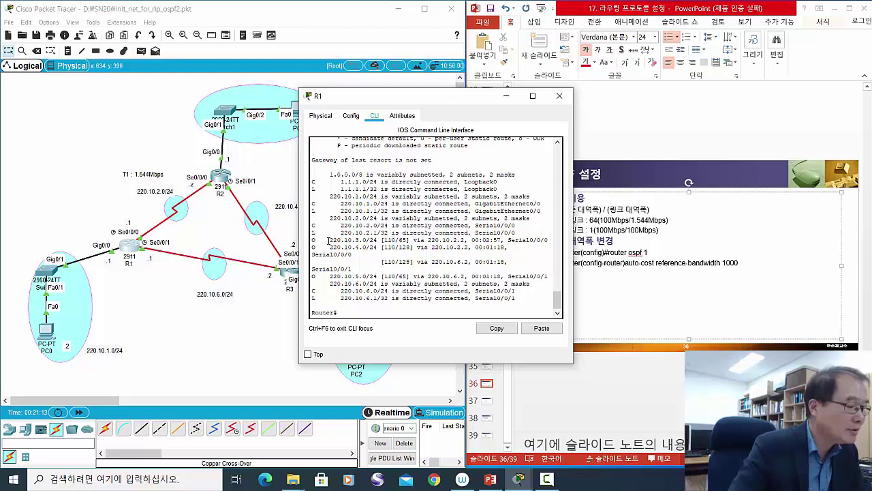
double_click(403, 239)
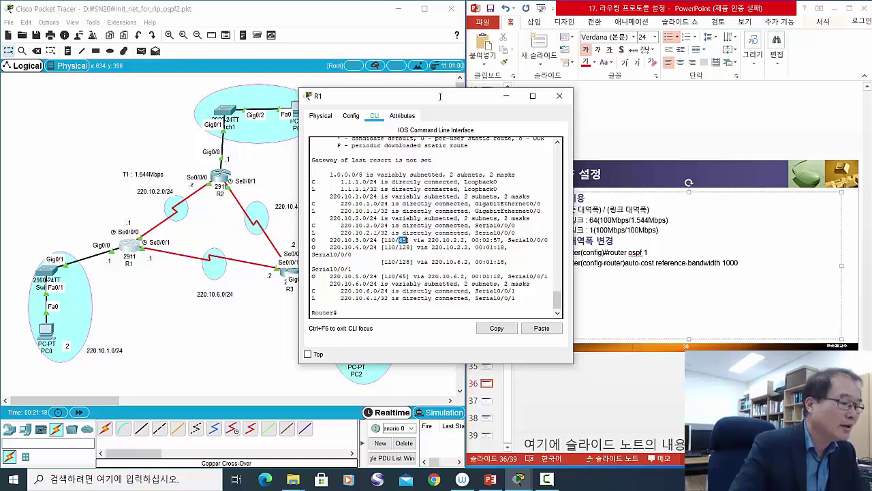
drag(440, 97, 500, 227)
Locate network 220.10.4.0/24 in the topology and trace its path over the R1–R2 and R2–R3 serial links.
click(309, 193)
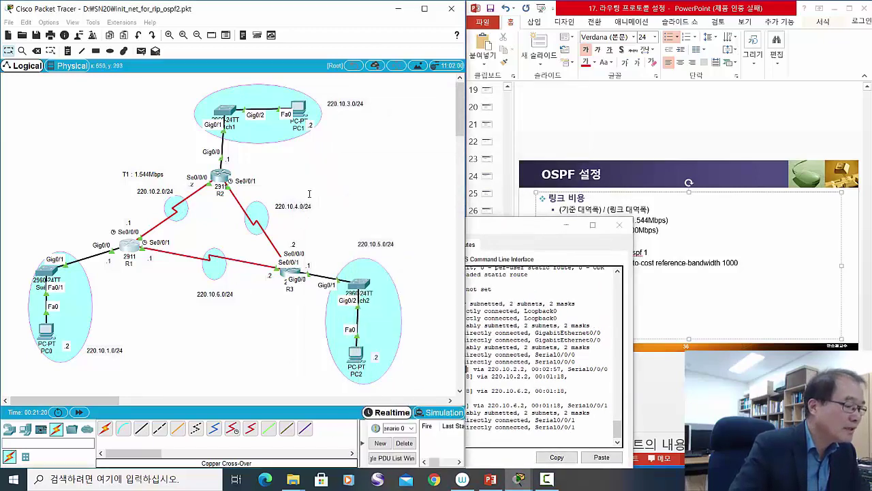
drag(301, 207, 303, 196)
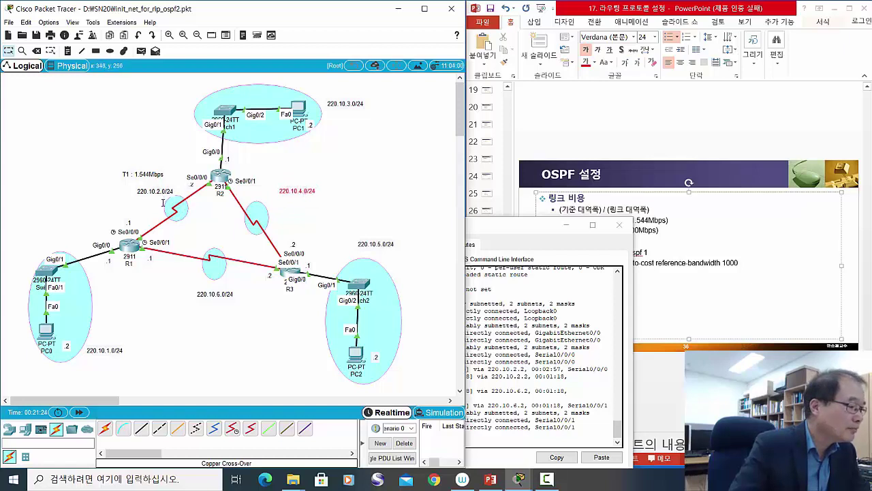
drag(173, 207, 171, 210)
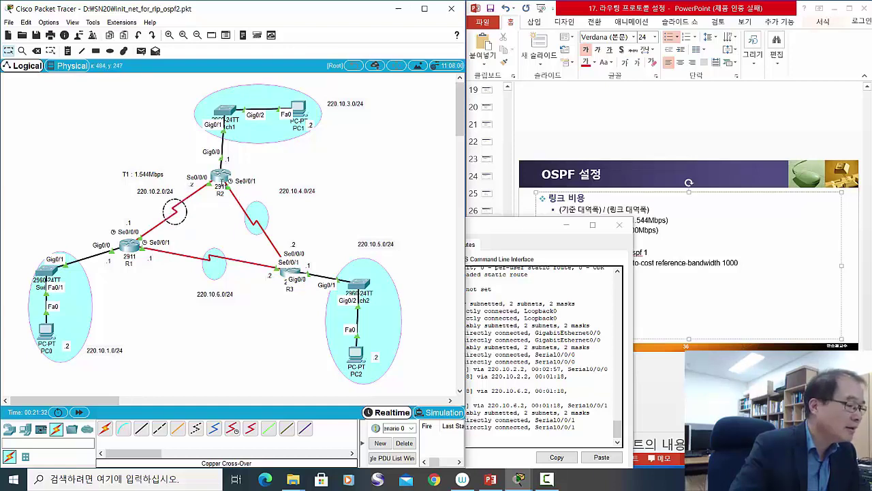
drag(287, 201, 271, 204)
click(256, 212)
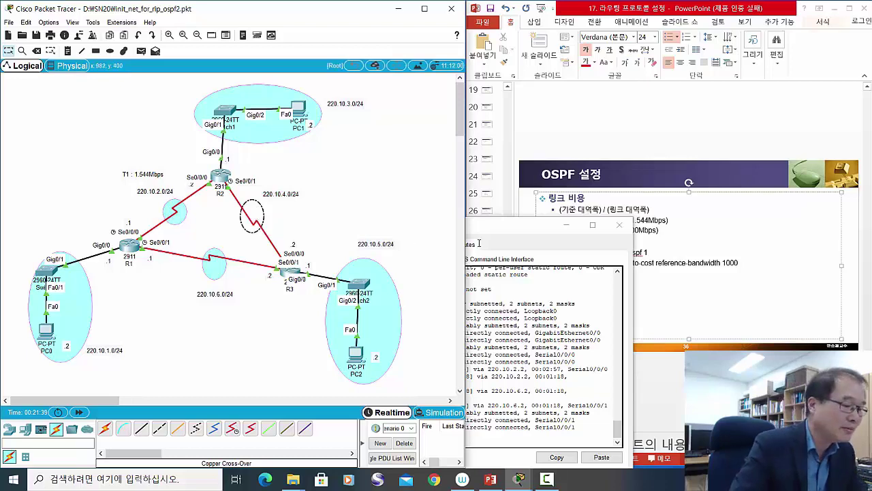
Bring R1's routing table back into view, highlight the cost of the 220.10.4.0/24 route, and close the R1 window.
drag(492, 230, 519, 188)
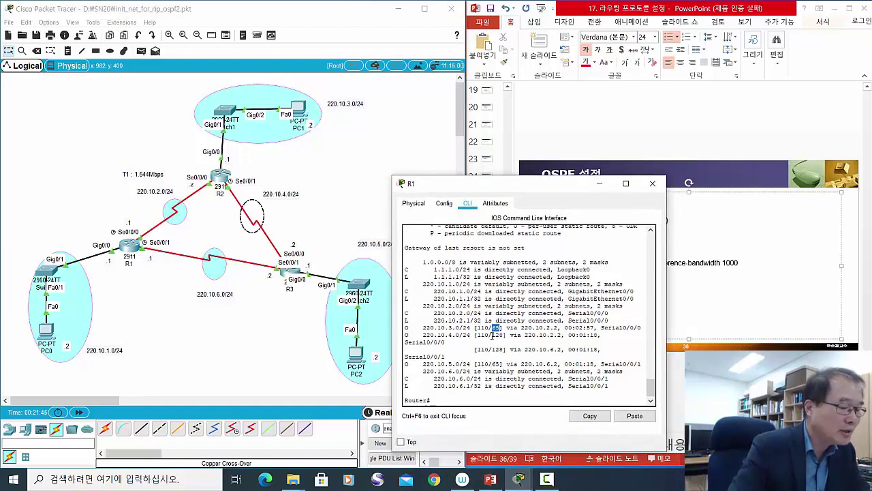
drag(493, 335, 505, 337)
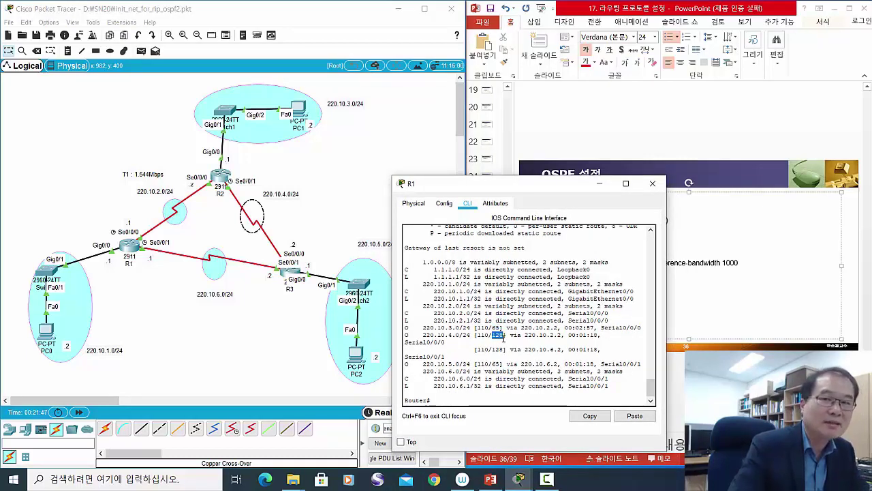
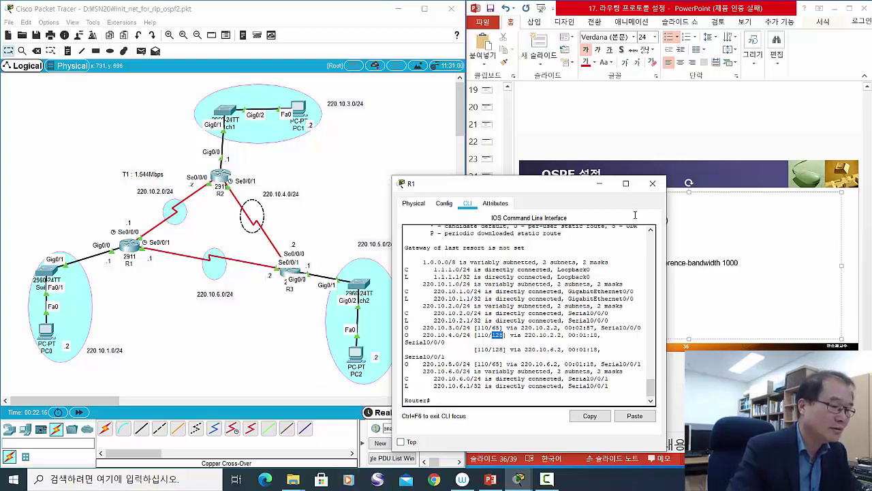
click(652, 183)
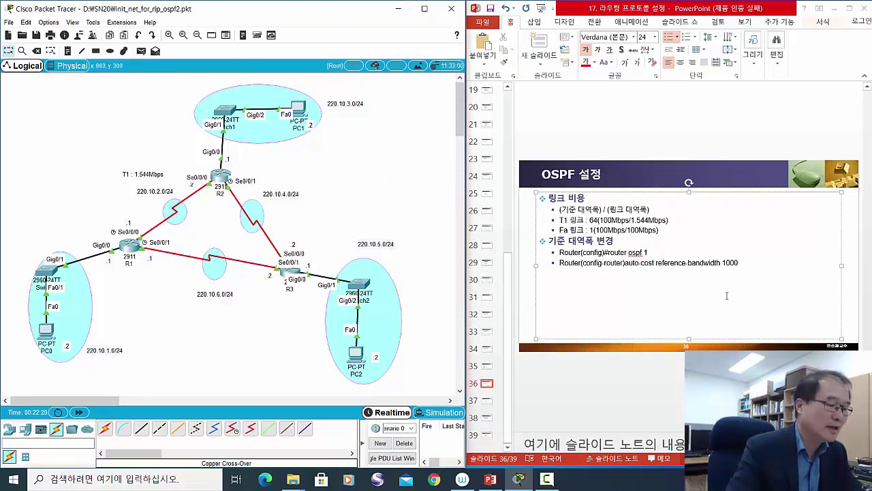
Advance the PowerPoint presentation to the OSPF dynamic update slide and shift the 220.10.6.0/24 label slightly upward in the ospf_routing2 topology.
click(756, 272)
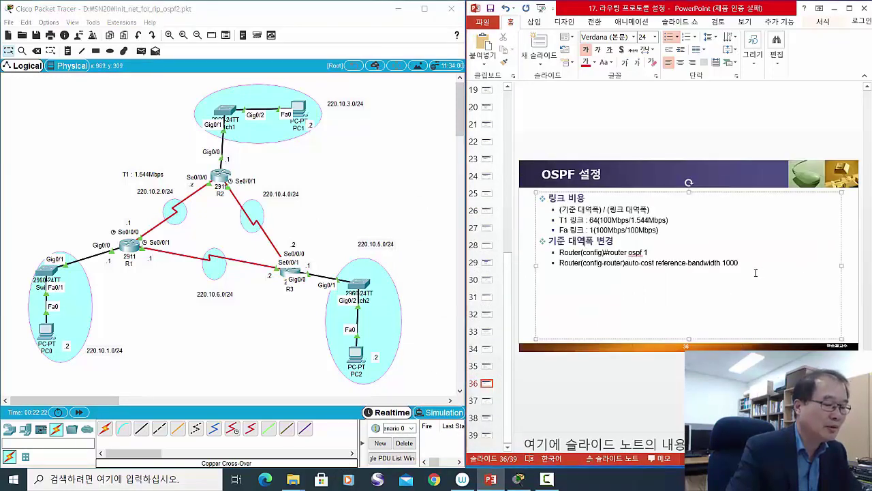
scroll(756, 272, down, 1)
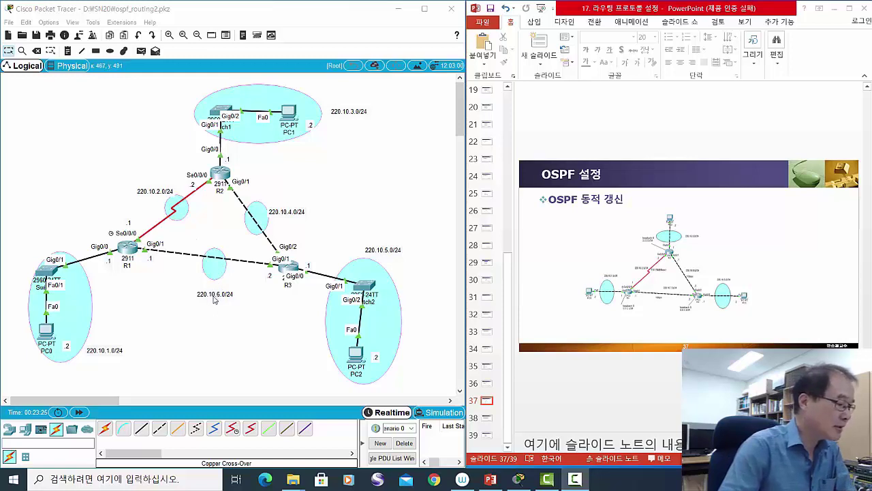
drag(213, 300, 211, 293)
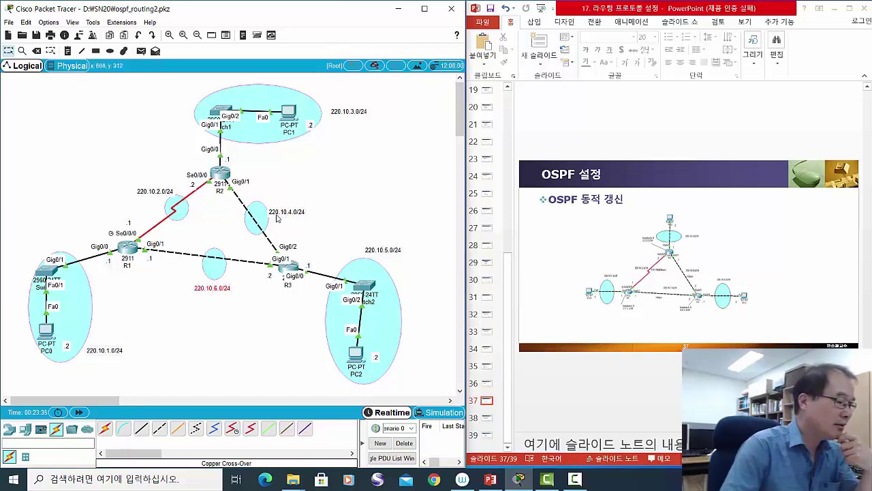
Move the 220.10.4.0/24 label slightly upward beside the R2–R3 link in the topology.
mouse_move(278, 217)
mouse_down()
mouse_move(274, 209)
mouse_move(286, 207)
mouse_up()
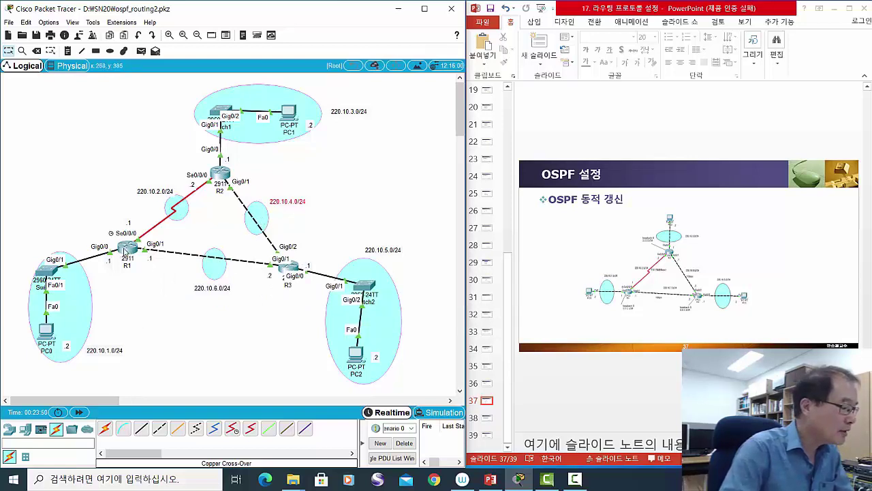
mouse_move(126, 254)
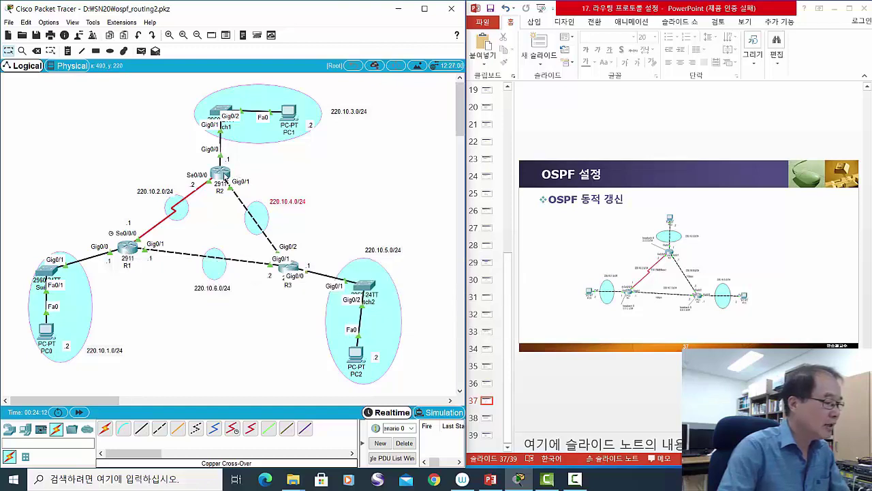
mouse_move(225, 178)
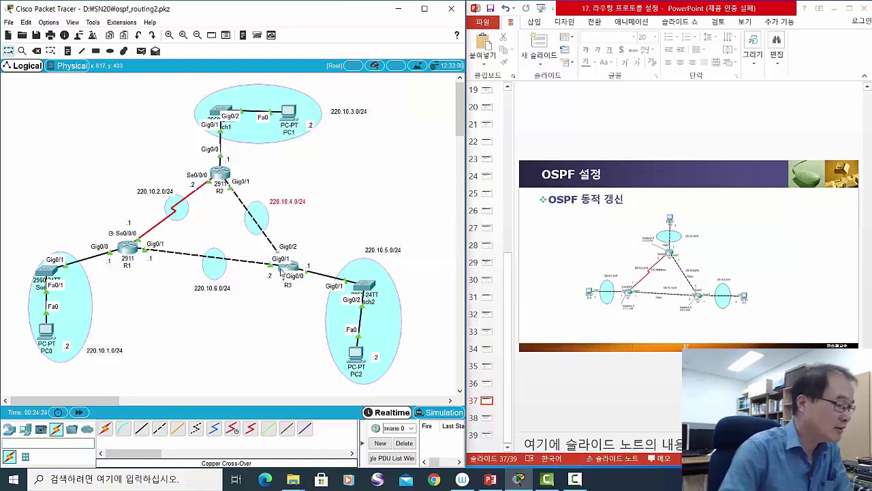
mouse_move(290, 269)
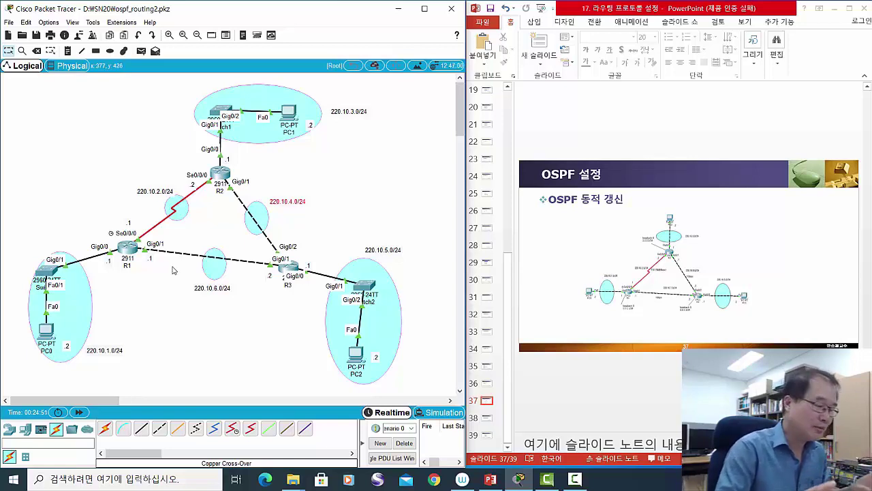
Open R1's CLI, push the old output away with blank prompts, run show ip route to its end, and widen the window.
click(127, 250)
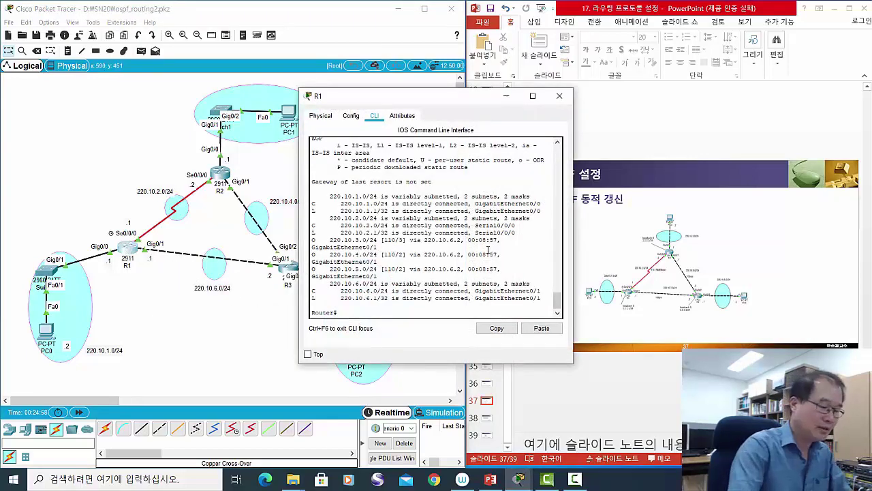
key(Return)
key(Return)
key(Return)
key(Return)
key(Return)
key(Return)
key(Return)
key(Return)
key(Return)
key(Return)
key(Return)
key(Return)
key(Return)
key(Return)
key(Return)
key(Return)
key(Return)
key(Return)
key(Return)
key(Return)
key(Return)
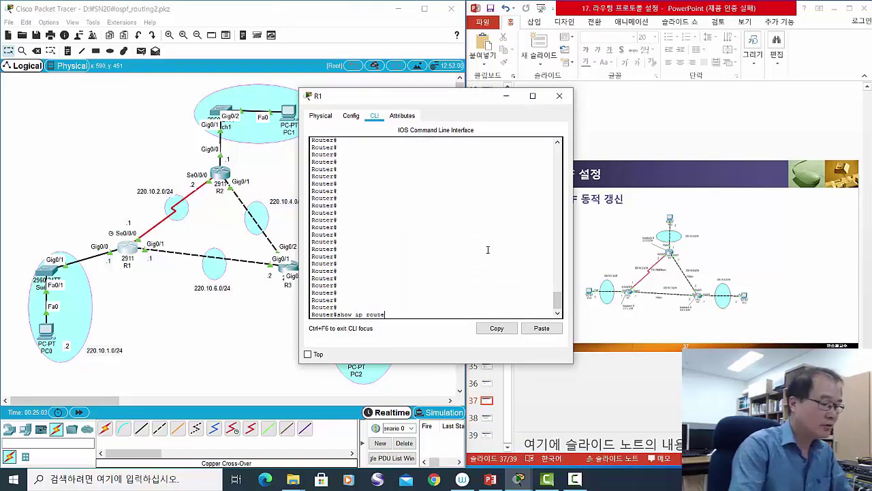
text(show ip route)
key(Return)
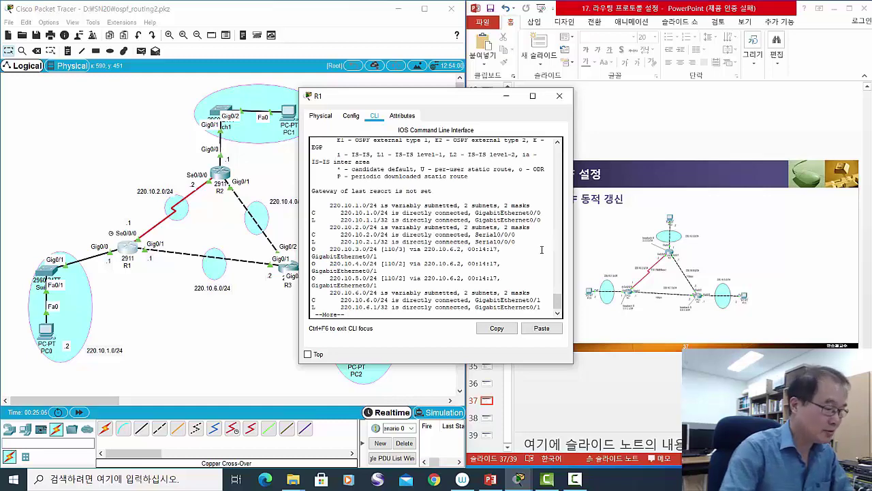
key(space)
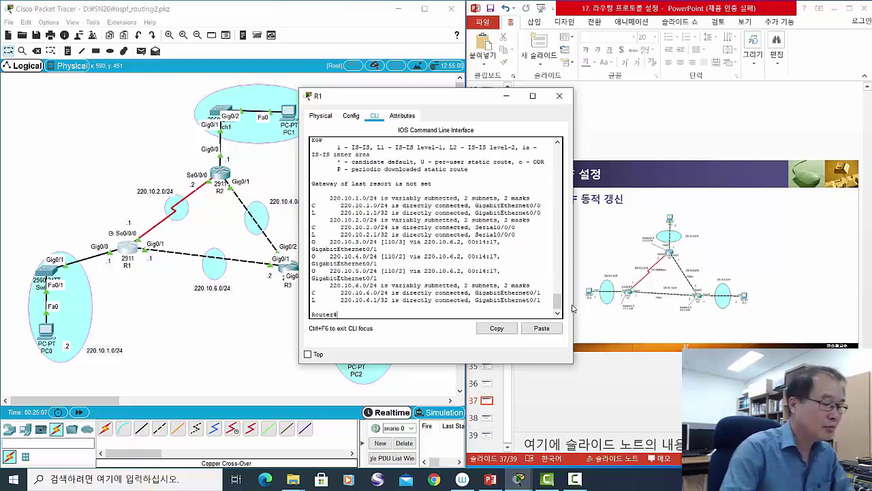
drag(576, 309, 724, 309)
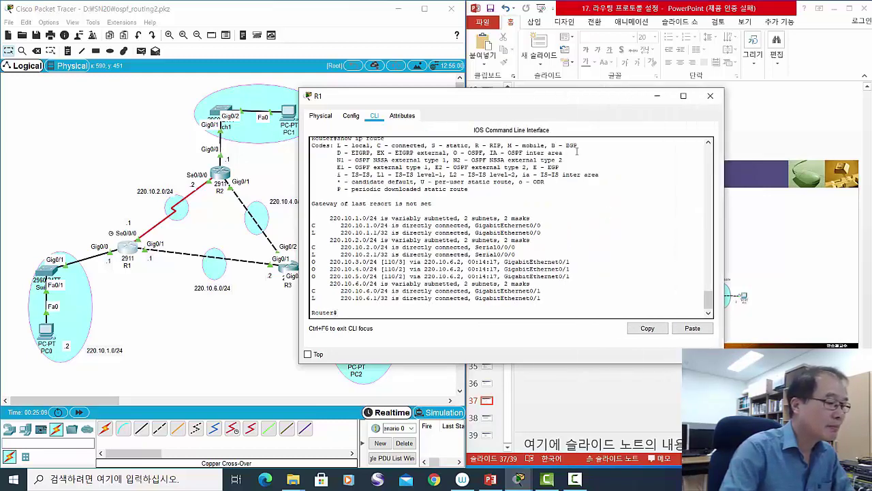
drag(545, 102, 598, 96)
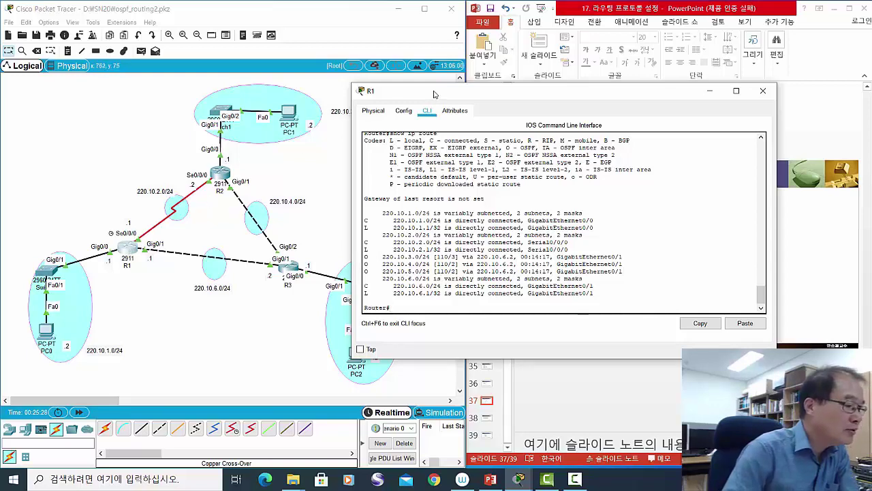
Shift the 220.10.3.0/24 label slightly up and left in the topology, and bring R1's routing table back into view.
drag(403, 92, 448, 115)
drag(349, 115, 341, 106)
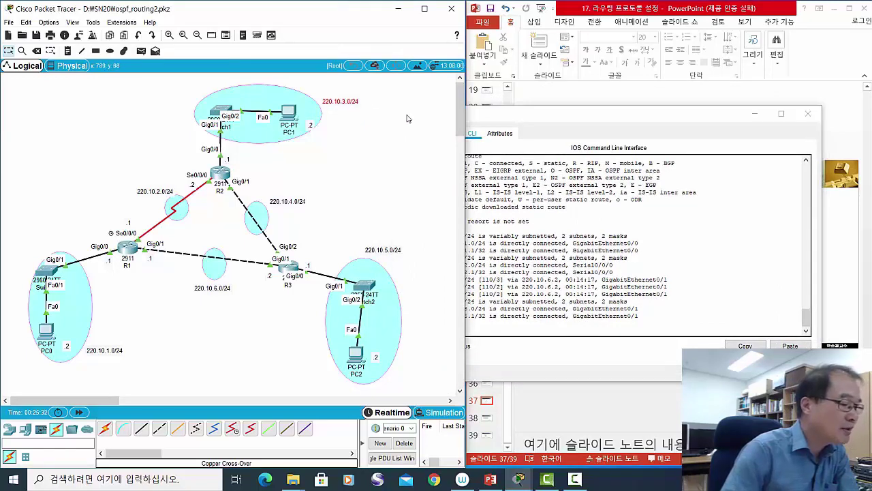
click(535, 119)
drag(535, 120, 501, 106)
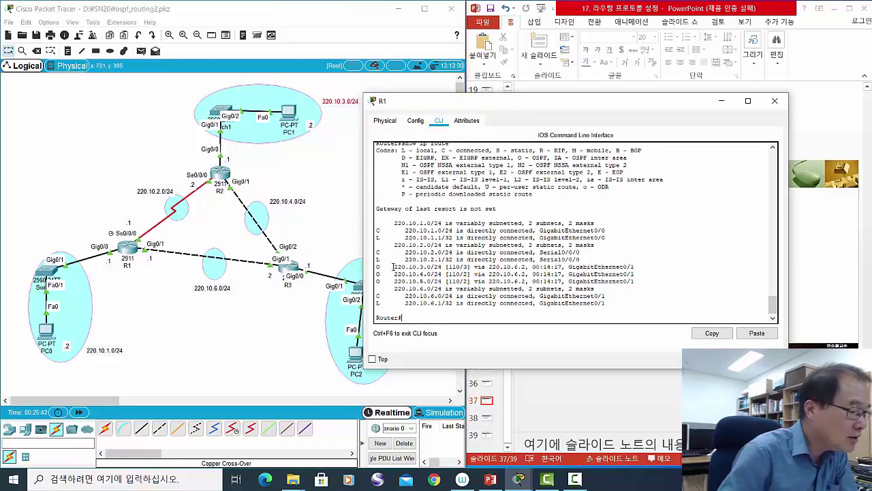
Highlight the network address, administrative distance and cost of the 220.10.3.0/24 route in R1's routing table.
drag(393, 267, 445, 267)
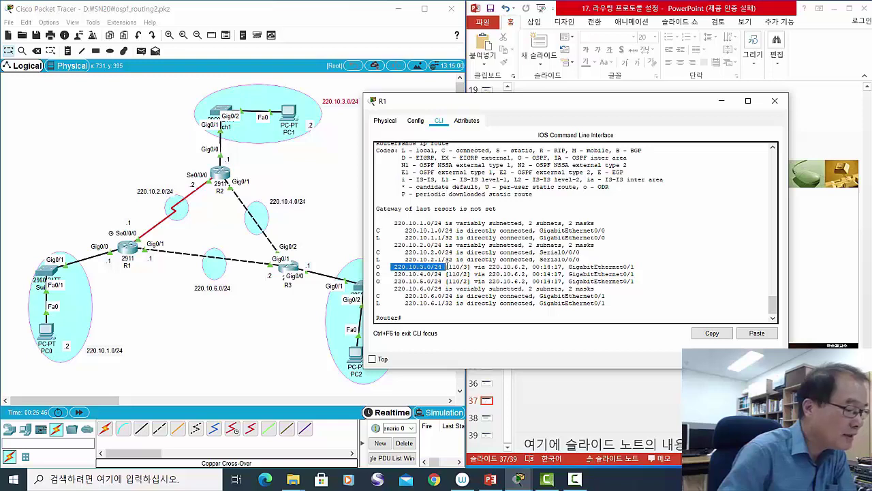
drag(448, 267, 461, 268)
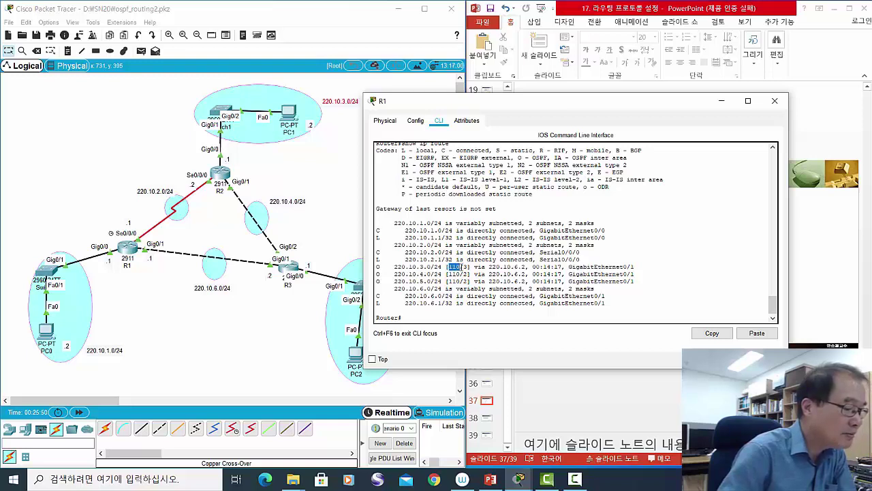
click(464, 266)
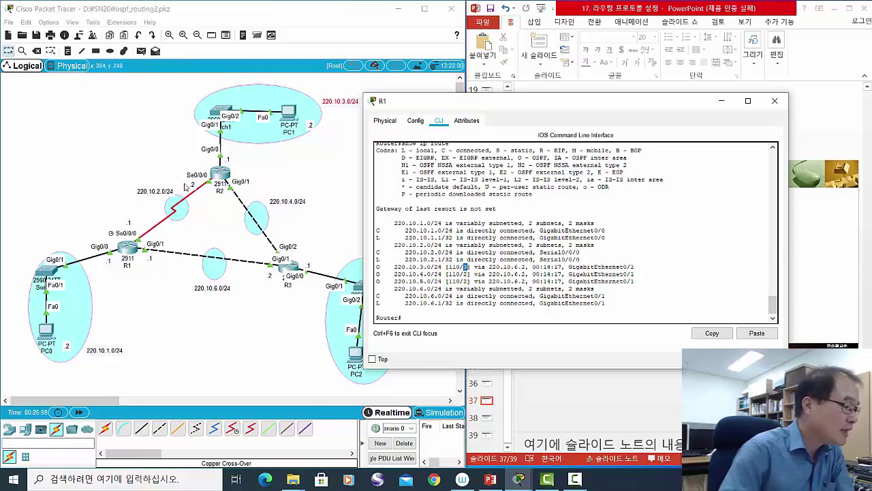
Highlight the next-hop address 220.10.6.2 of the 220.10.3.0/24 route and locate it at R3's .2 label in the topology.
click(192, 189)
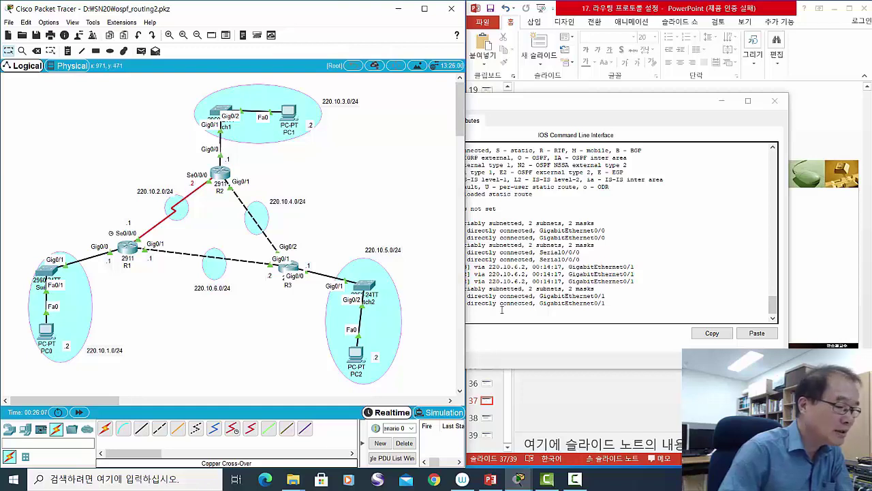
click(488, 273)
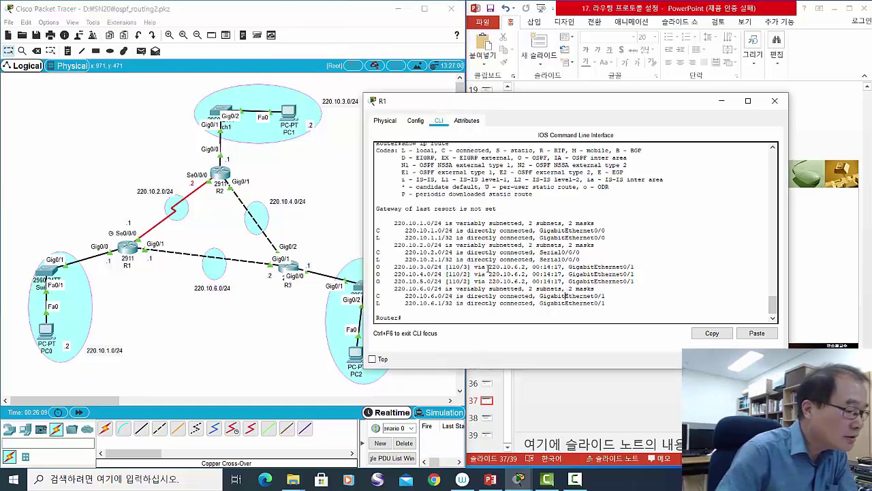
drag(489, 269, 526, 267)
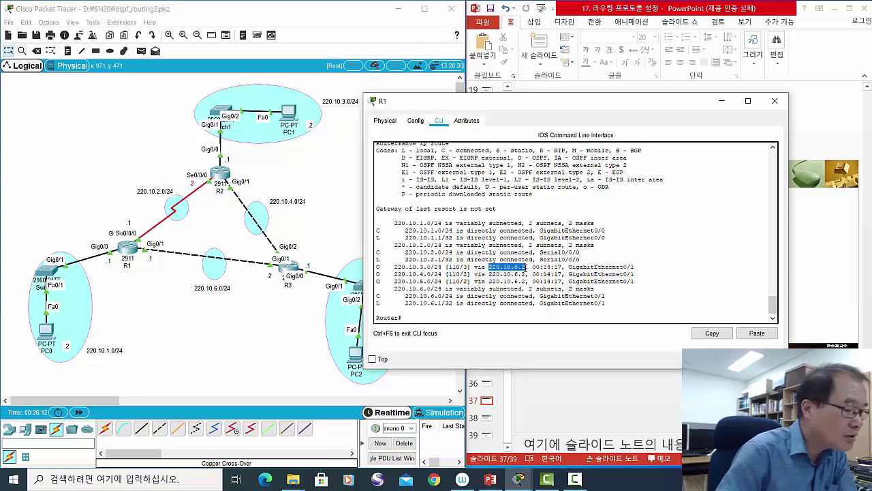
click(270, 277)
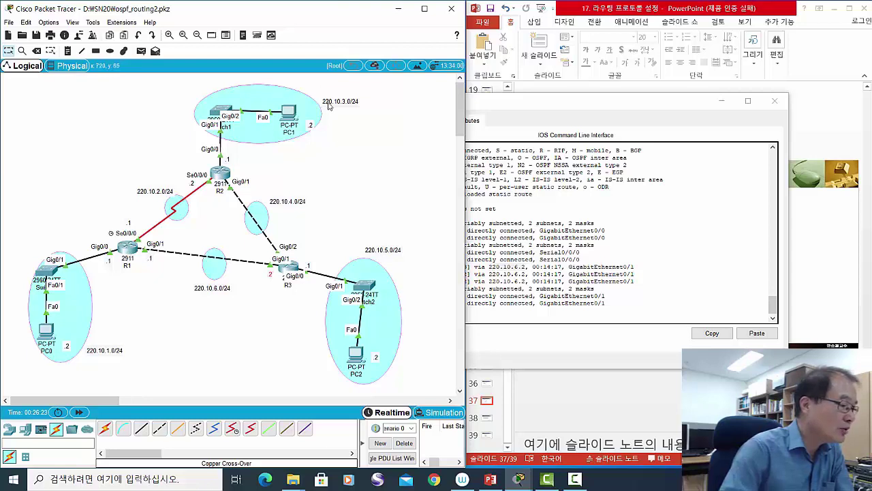
Move the 220.10.3.0/24 label down next to PC1's network and nudge routers R1, R2 and R3 while tracing the route.
drag(333, 89, 315, 97)
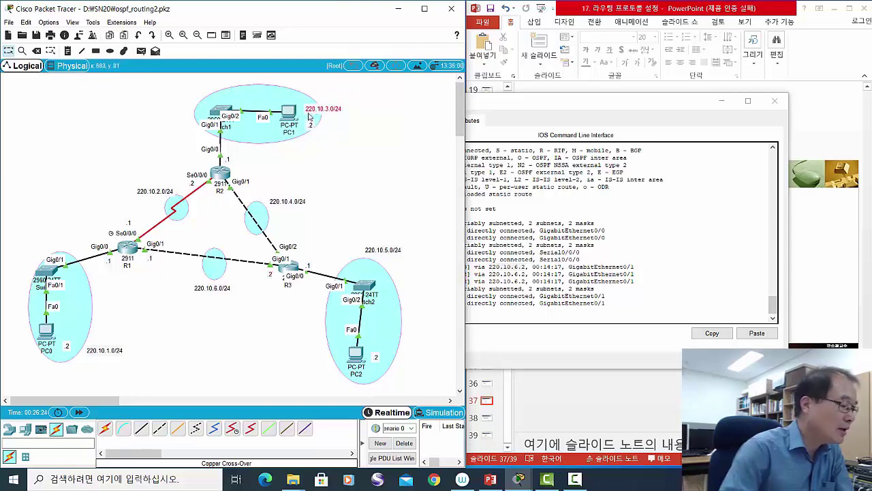
mouse_move(129, 251)
mouse_down()
mouse_move(102, 246)
mouse_move(118, 227)
mouse_move(131, 247)
mouse_up()
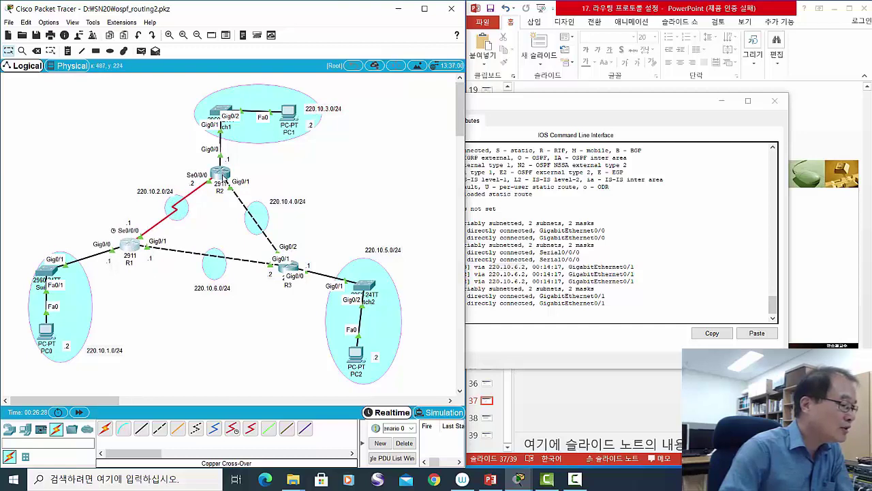
mouse_move(222, 177)
mouse_down()
mouse_move(232, 171)
mouse_move(242, 183)
mouse_move(222, 172)
mouse_up()
drag(290, 269, 288, 269)
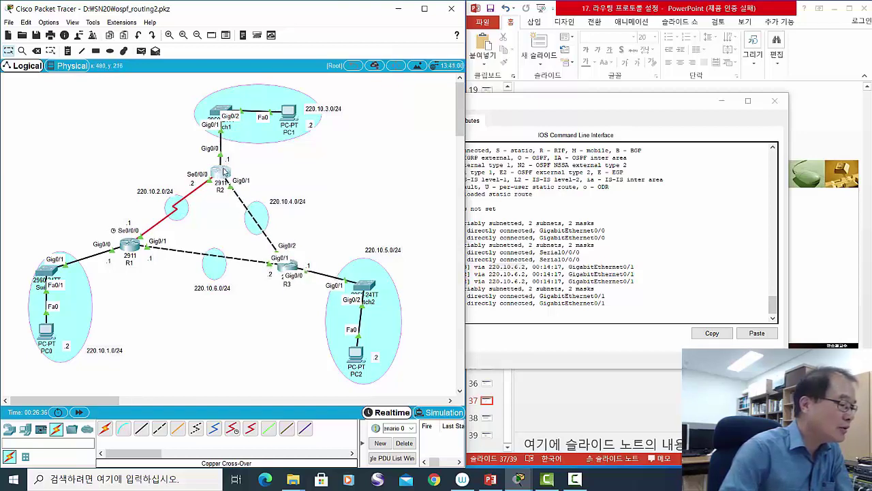
drag(223, 172, 225, 176)
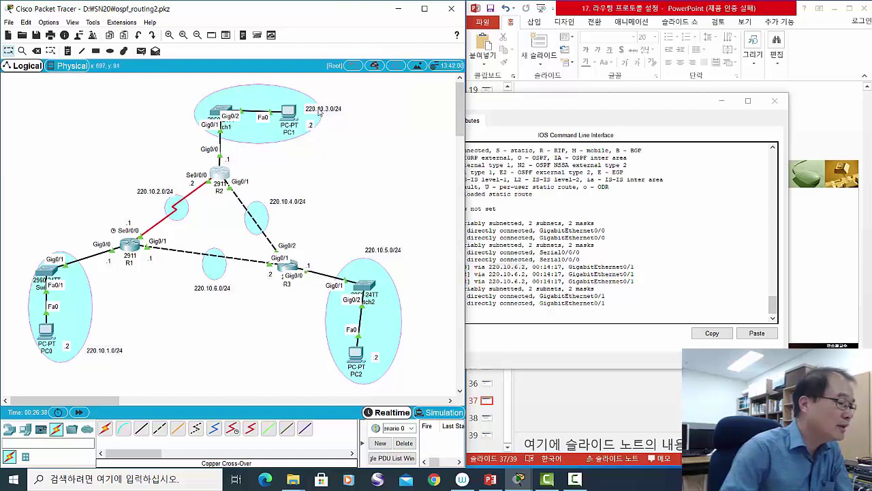
drag(321, 111, 328, 111)
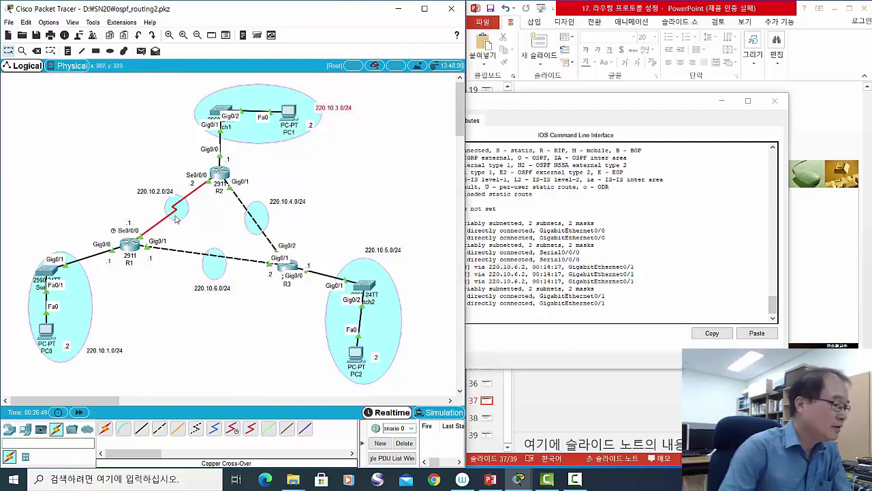
Shift the 220.10.2.0/24 label slightly right and router R3 slightly up and left in the topology.
click(157, 193)
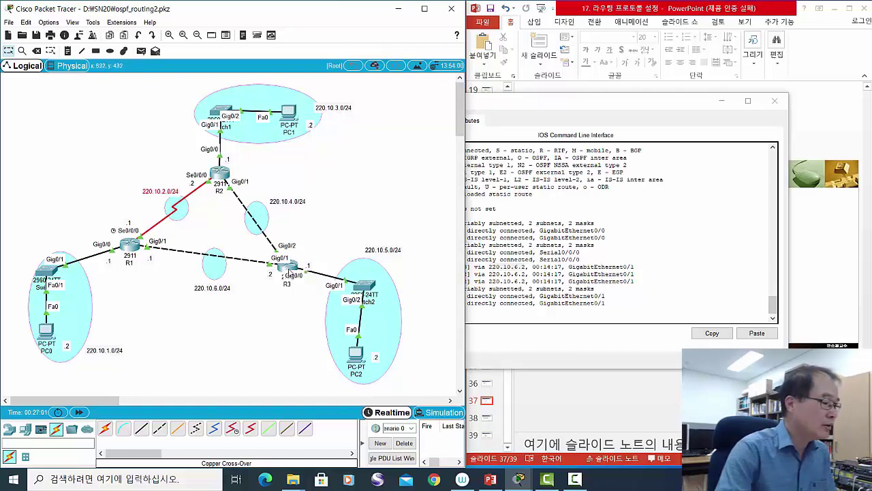
drag(290, 274, 286, 272)
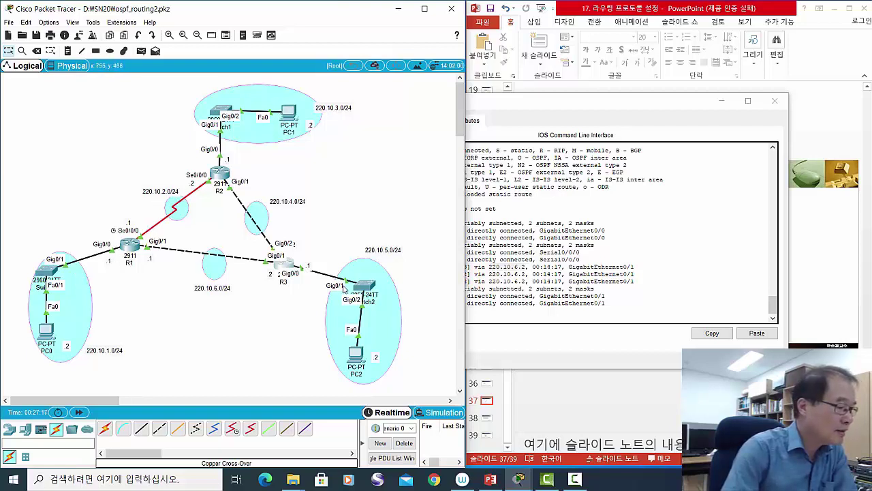
drag(283, 274, 283, 271)
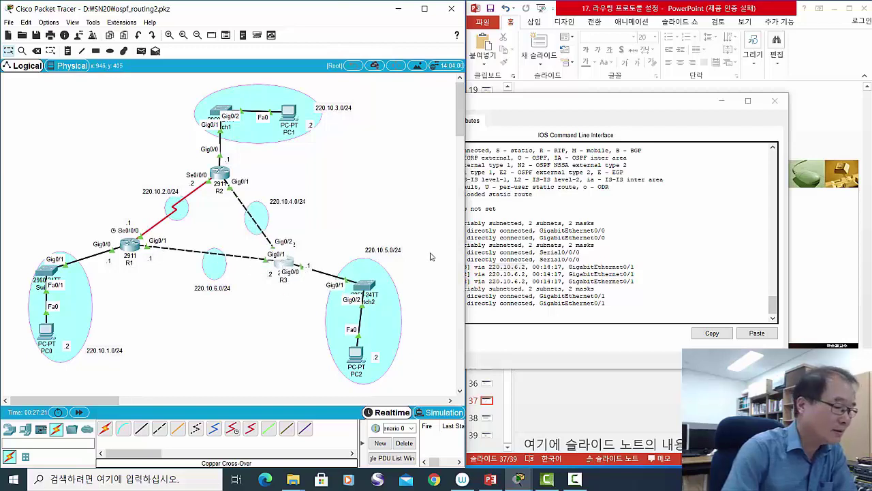
Highlight the whole 220.10.3.0/24 route in R1's routing table and move the window off the topology.
click(524, 268)
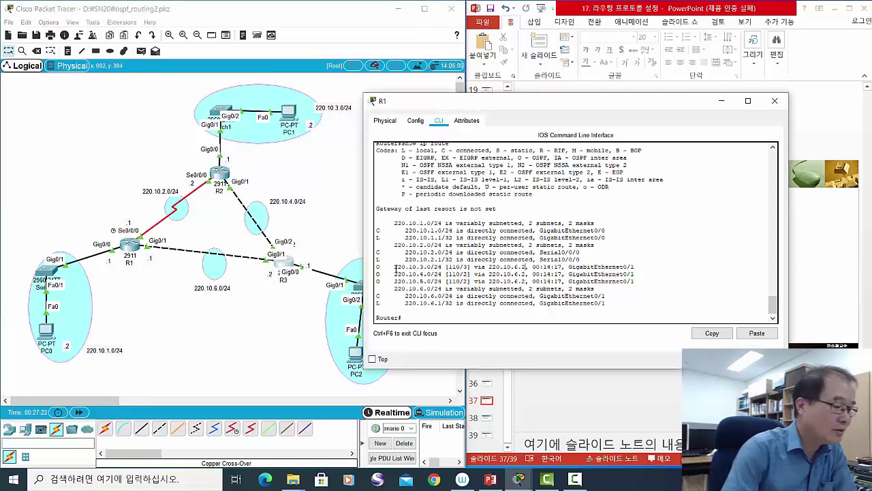
drag(394, 268, 639, 266)
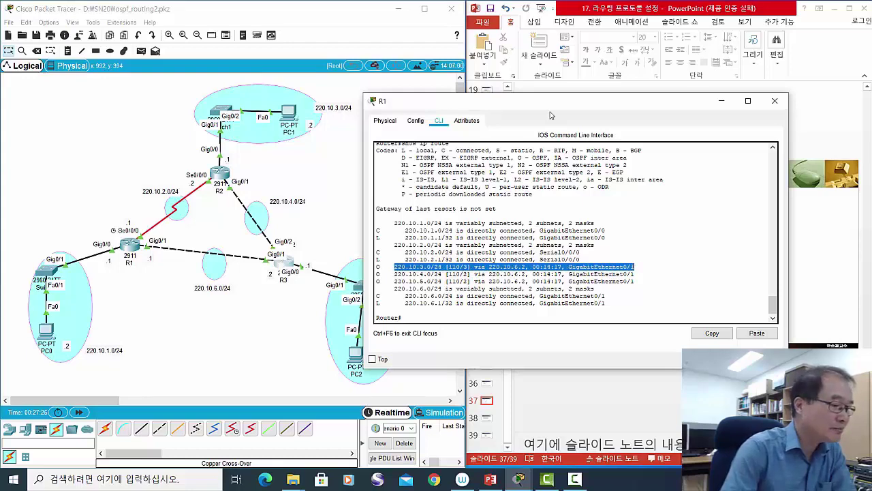
drag(546, 108, 604, 108)
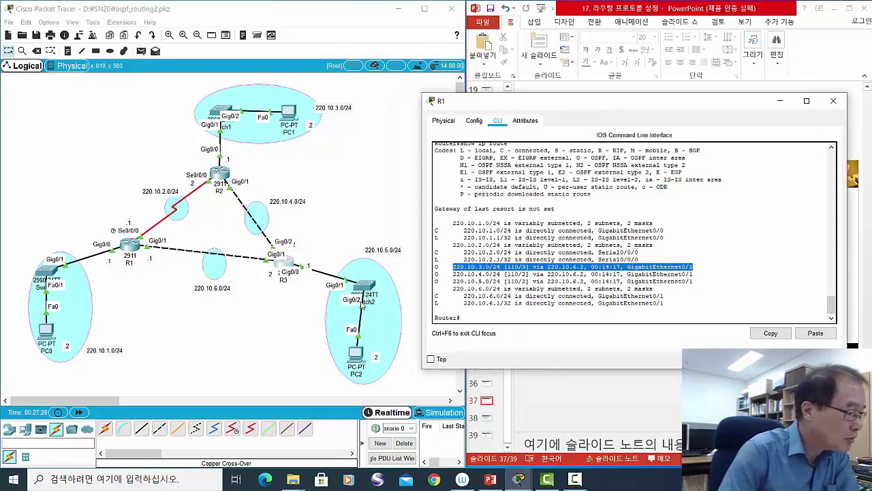
Shift the ellipse on the R2–R3 link and R3's .2 label slightly up and left, keeping R1's window clear of the topology.
click(263, 220)
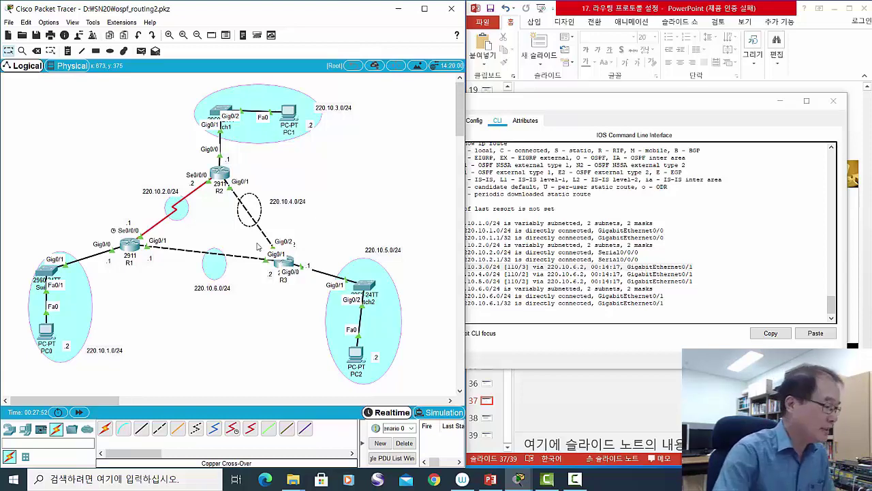
click(605, 280)
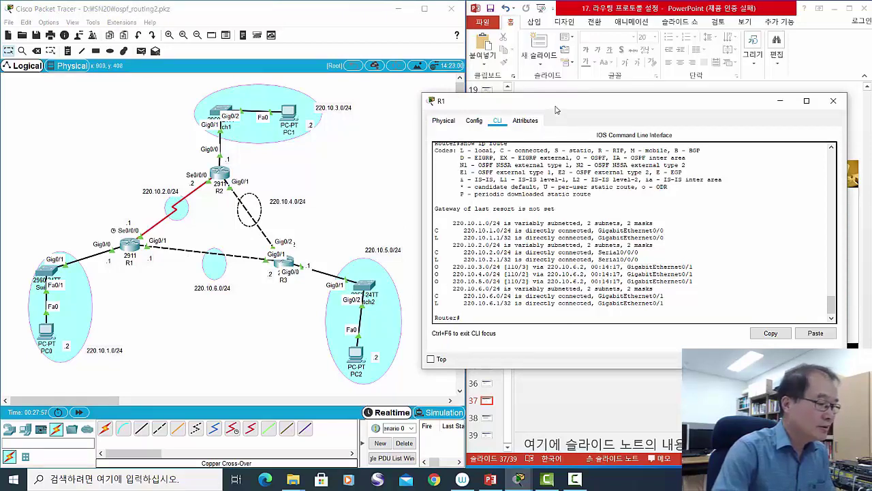
drag(558, 107, 596, 107)
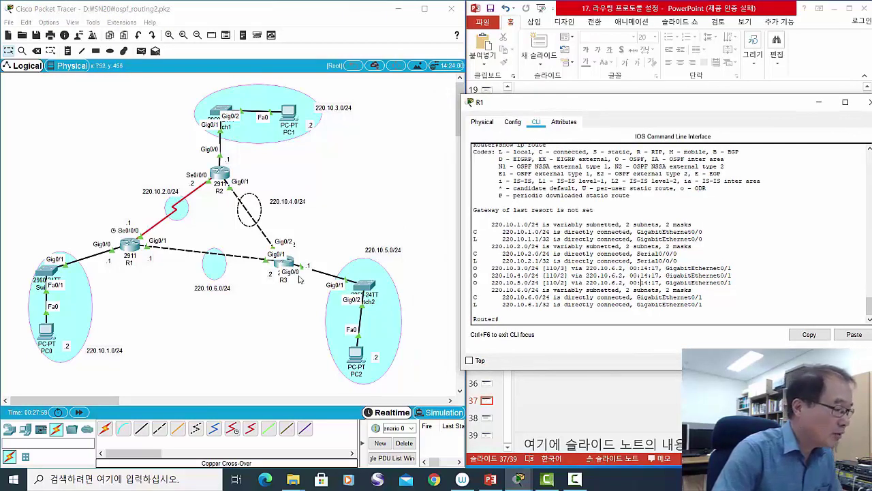
click(270, 283)
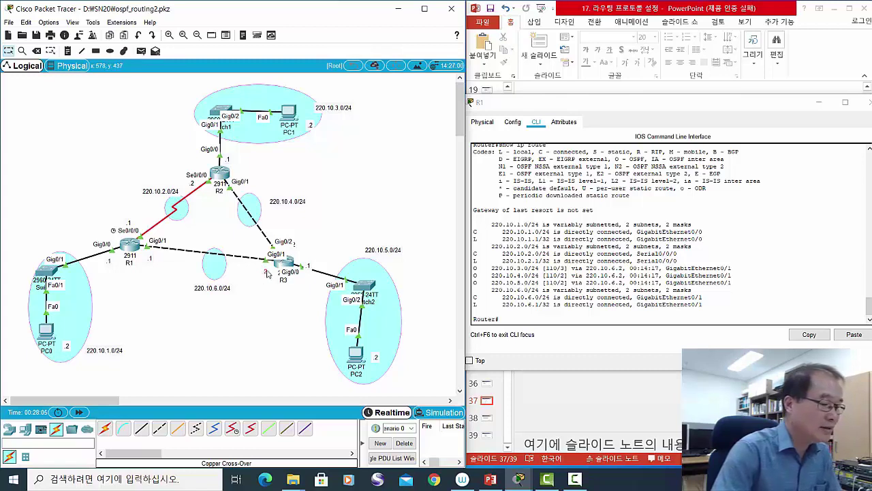
Close the R1 window, switch to PowerPoint, and go back to the OSPF link cost slide.
click(576, 263)
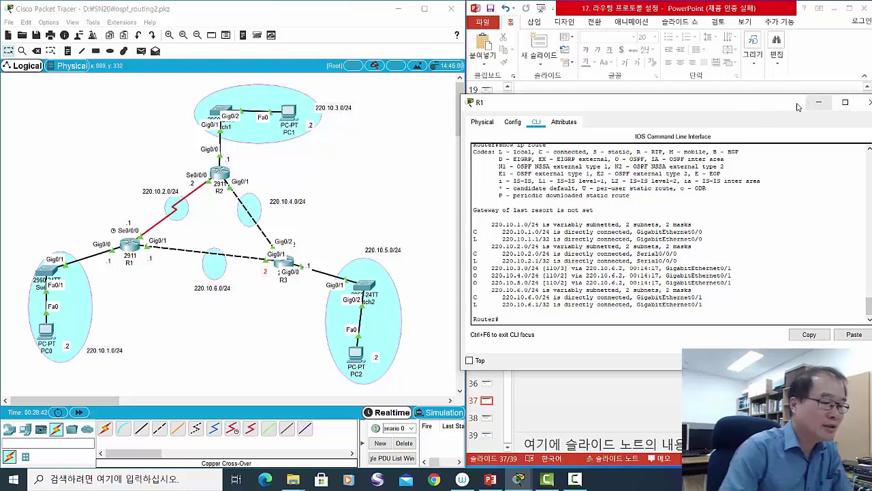
drag(797, 107, 698, 120)
click(769, 116)
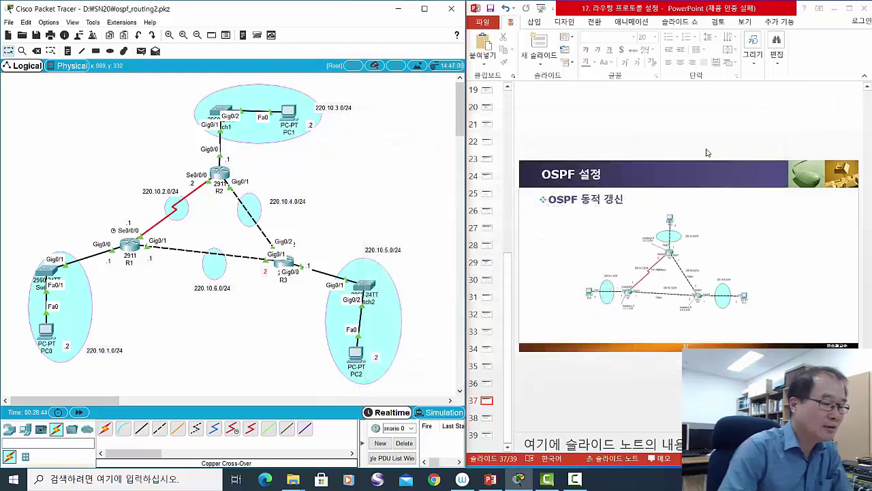
click(724, 232)
scroll(725, 232, up, 1)
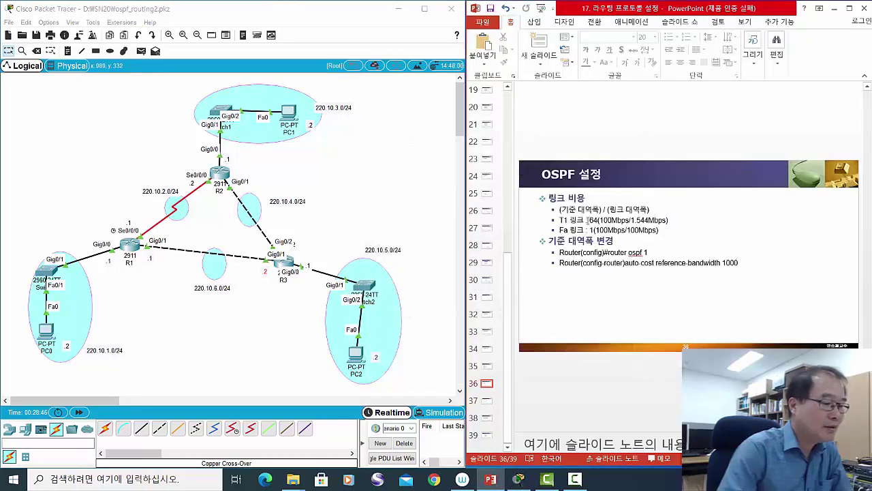
Highlight the link cost formula and the reference-bandwidth value 1000 in the auto-cost command on the slide.
drag(559, 209, 601, 210)
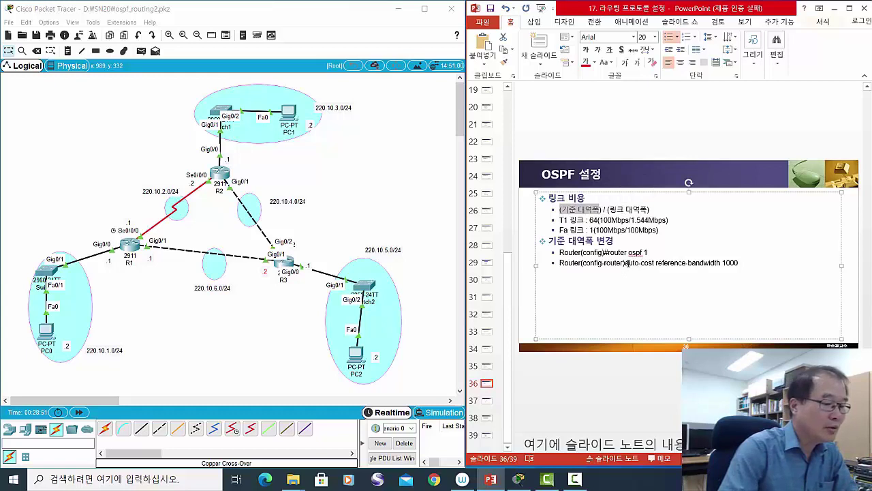
drag(628, 263, 723, 263)
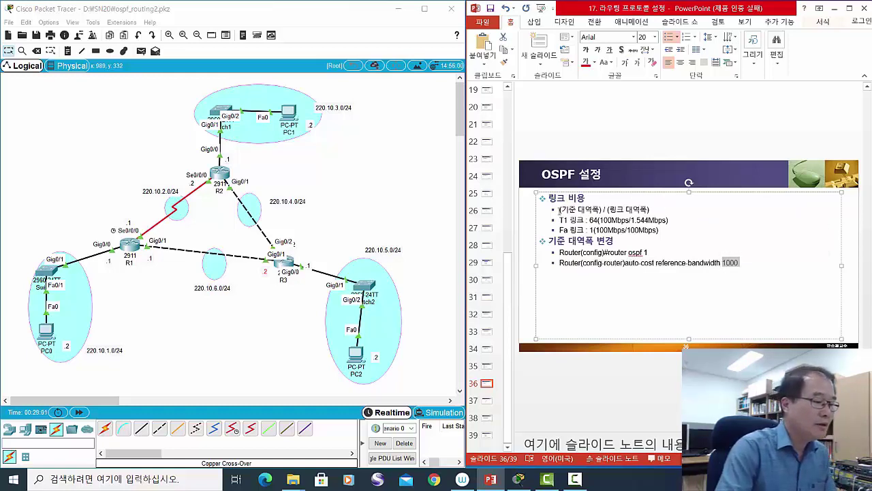
drag(560, 210, 649, 211)
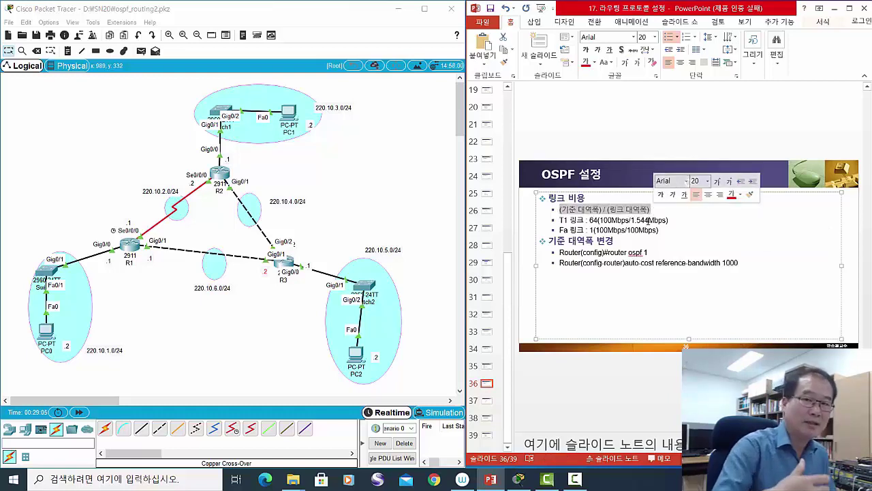